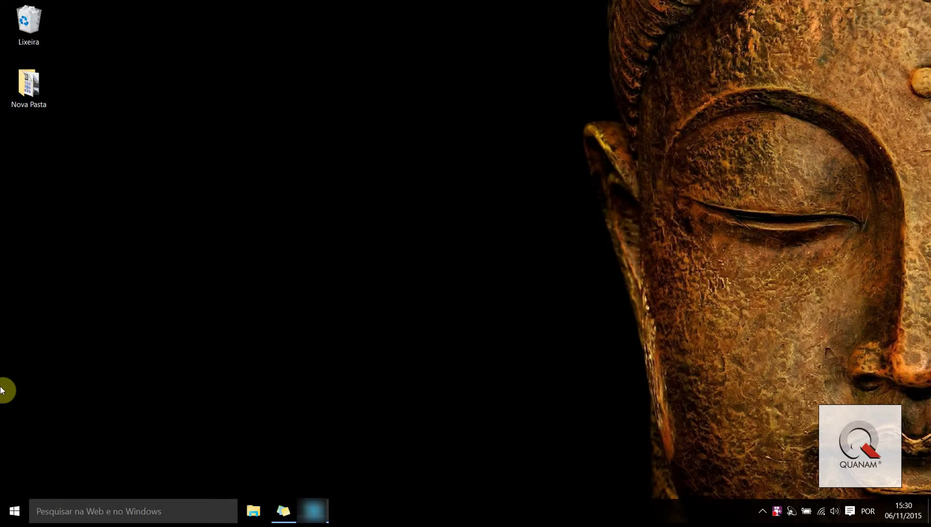
Open the Windows Start menu to show the IBM i2 iBase app tiles
click(12, 509)
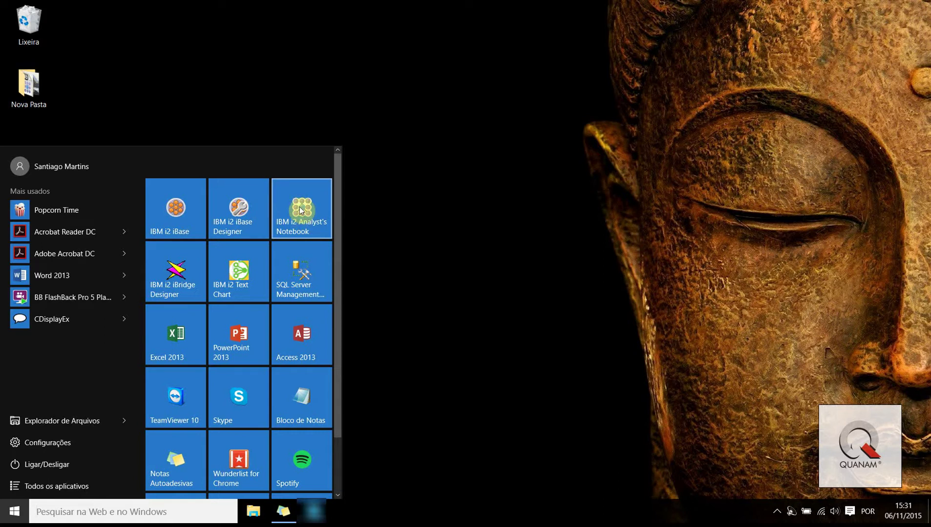
Launch IBM i2 iBase Designer from its Start menu tile
click(240, 210)
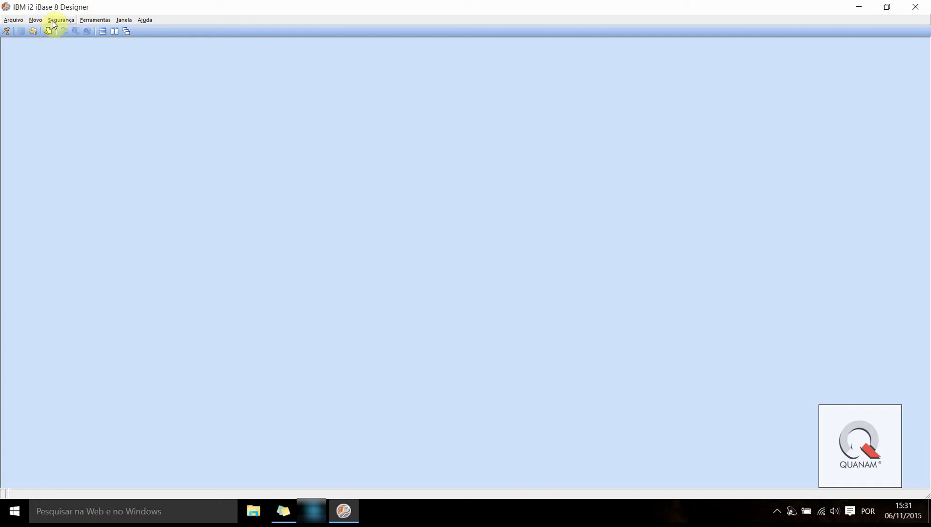
Start a new security file and browse to the desktop location
click(16, 23)
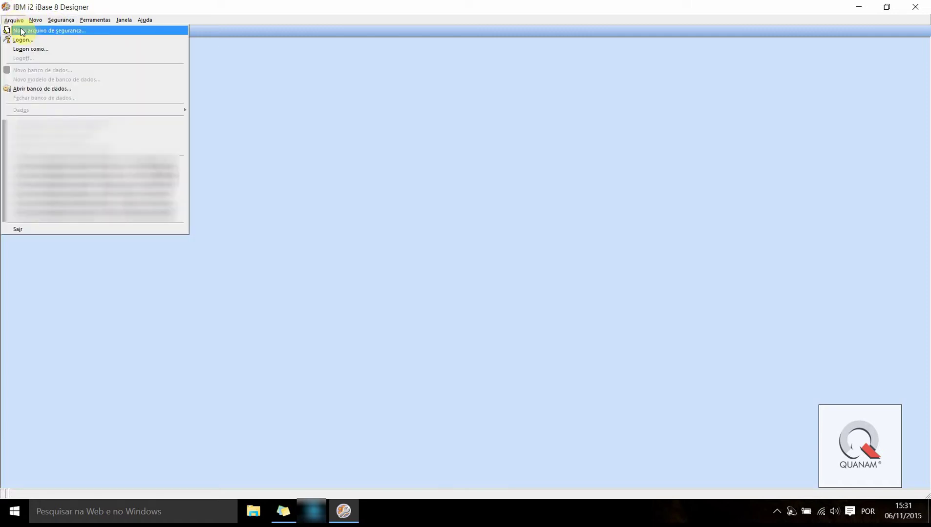
click(22, 31)
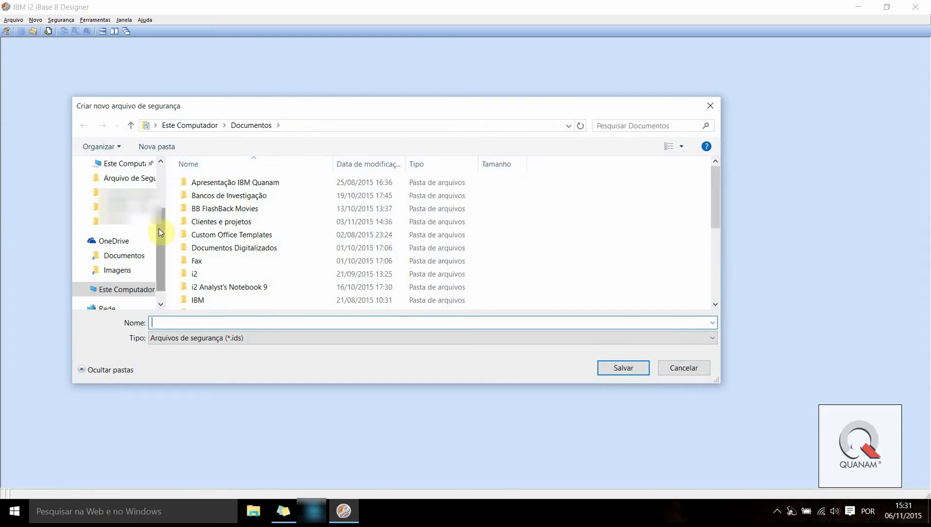
scroll(147, 214, up, 3)
click(128, 184)
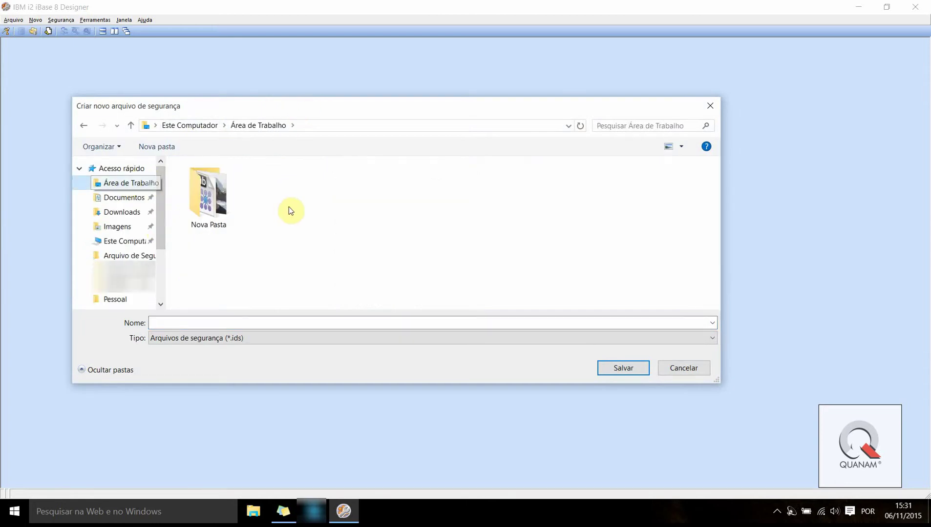
Create a desktop folder named 'Arquivo de Segurança de Exemplo' and open it
right_click(312, 209)
mouse_move(393, 337)
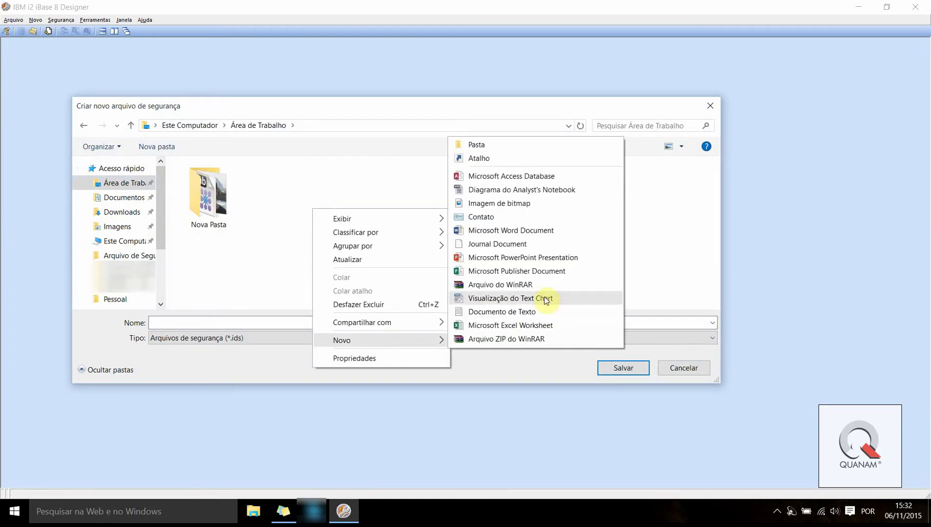
click(505, 148)
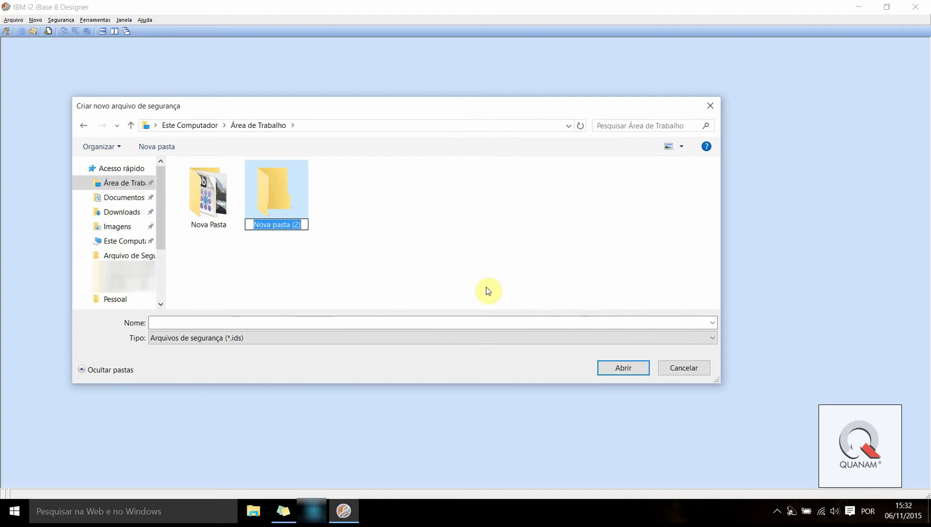
text(Arquiv)
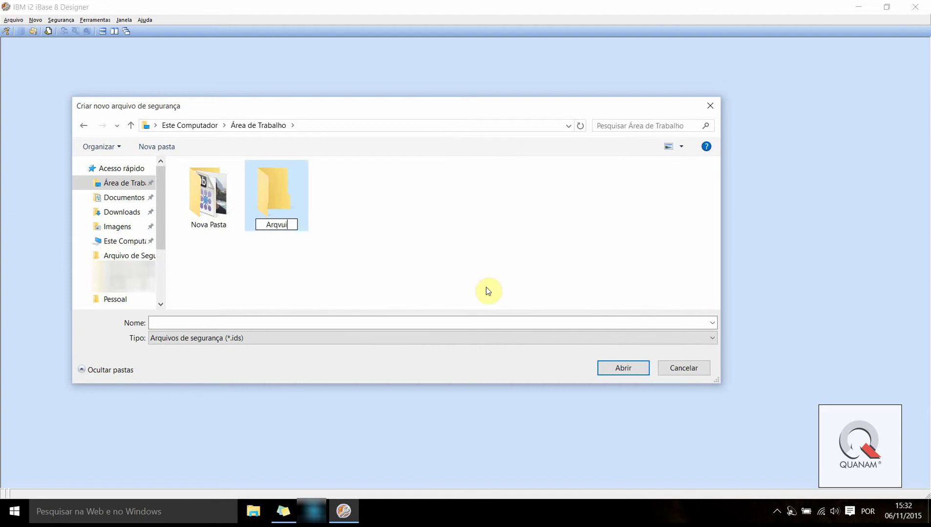
key(BackSpace)
key(BackSpace)
text(uivo de S)
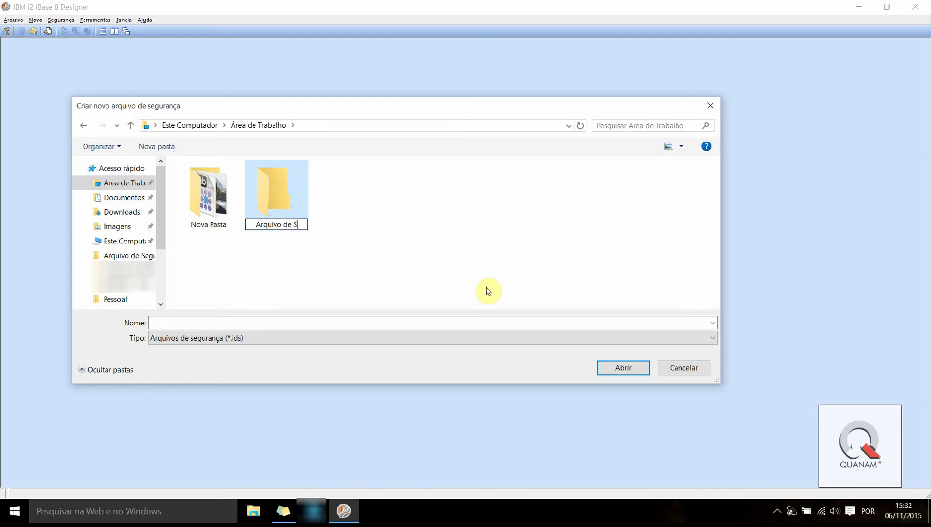
text(erg)
key(BackSpace)
key(BackSpace)
text(gr)
key(BackSpace)
text(urança de)
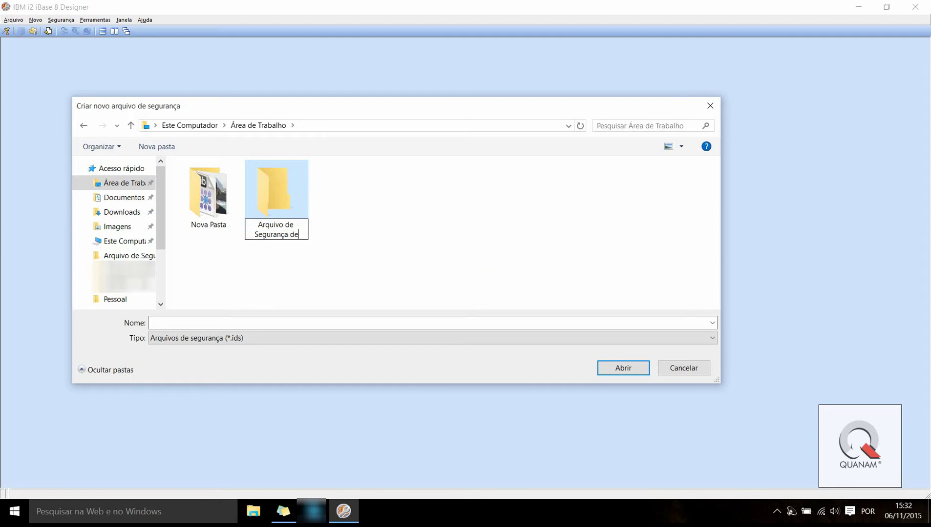
text( Exemplo)
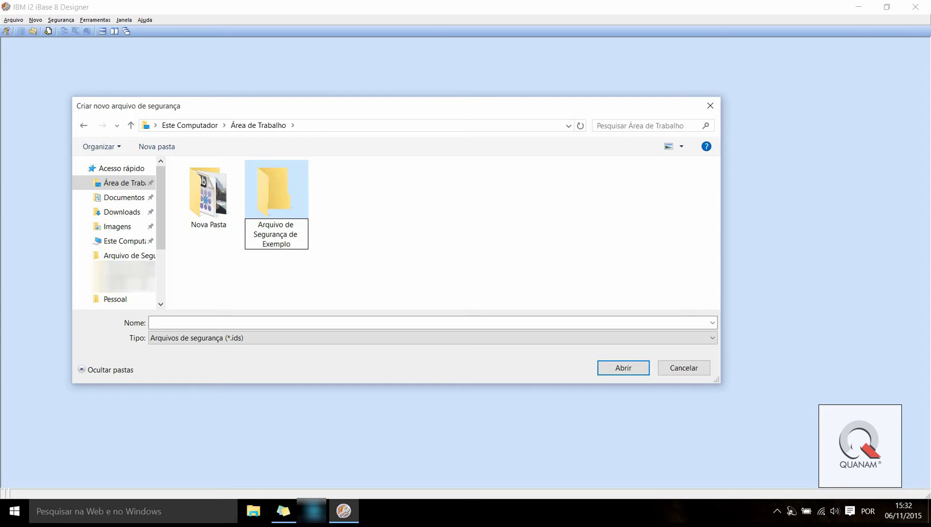
key(Return)
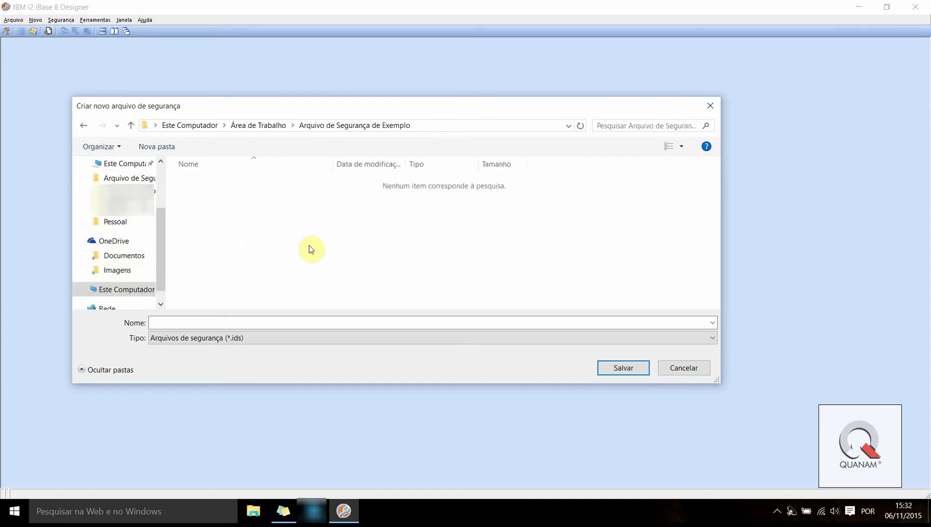
key(Return)
Enter 'Arquivo Seguranca' as the security file name
click(166, 324)
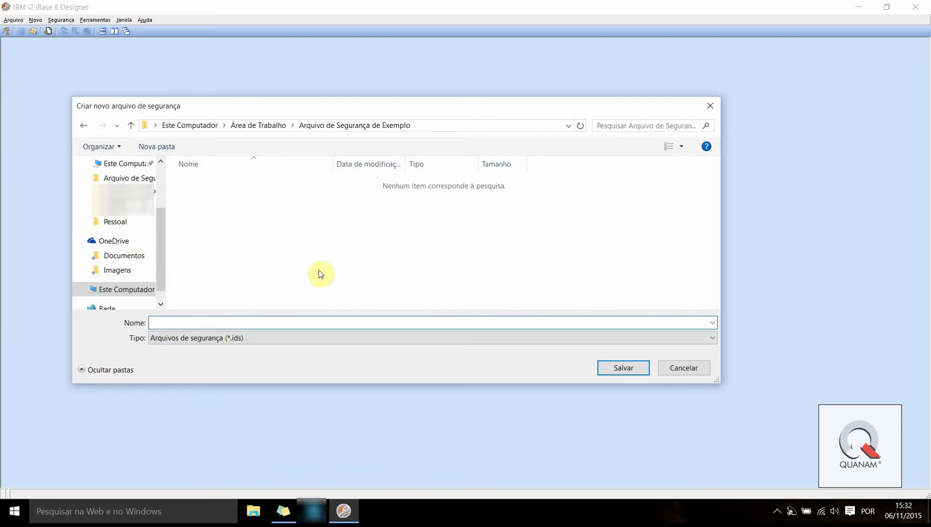
text(Aqrui)
key(BackSpace)
key(BackSpace)
key(BackSpace)
key(BackSpace)
text(rquivo Seguranca)
Save the Arquivo Seguranca security file and move the confirmation message into view
click(605, 367)
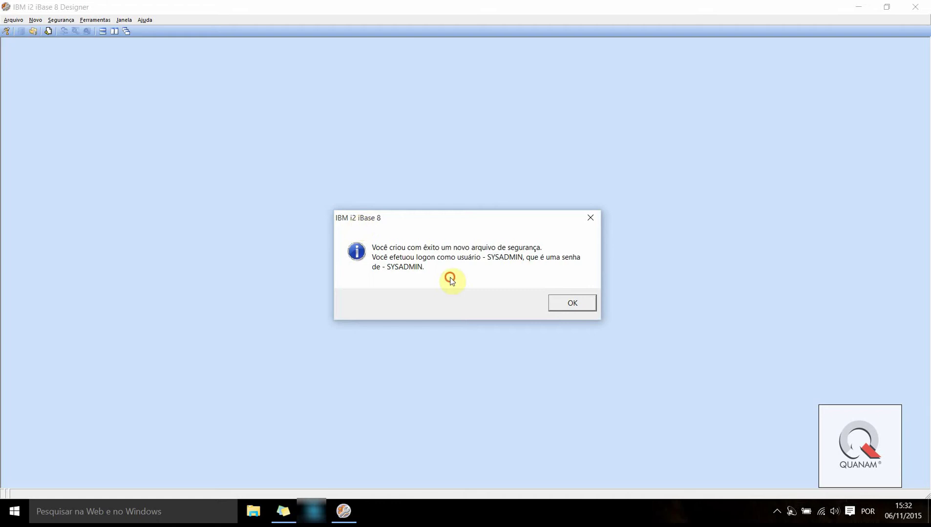
drag(359, 221, 308, 125)
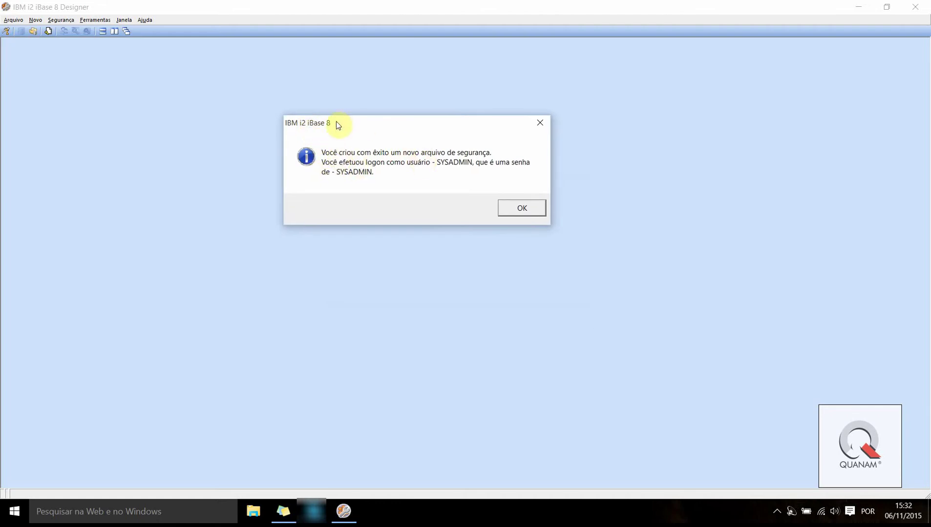
drag(336, 122, 363, 144)
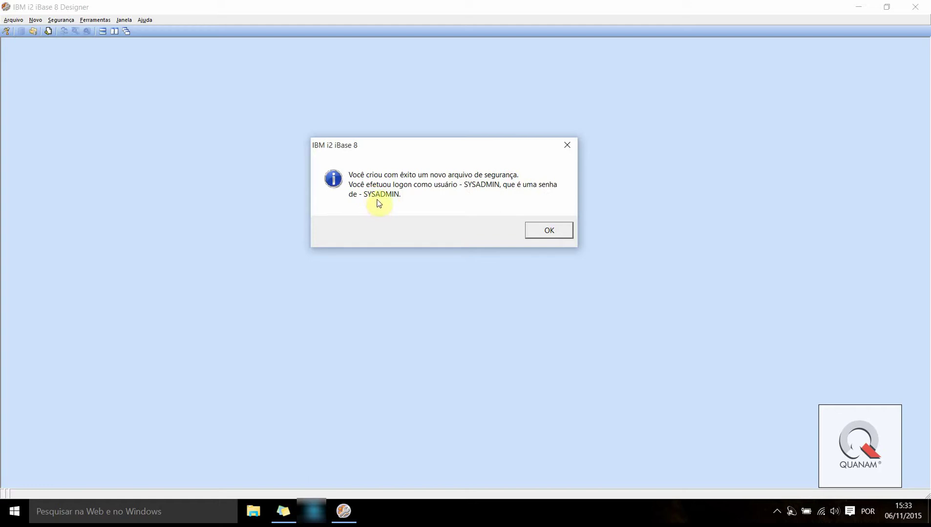
drag(398, 156, 408, 194)
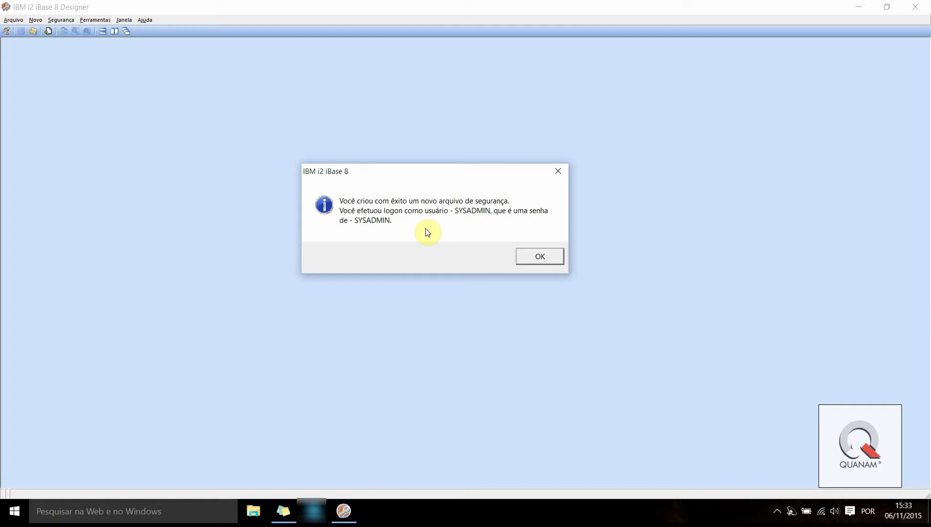
Dismiss the file-created message and close the Gerenciador de segurança window
click(524, 257)
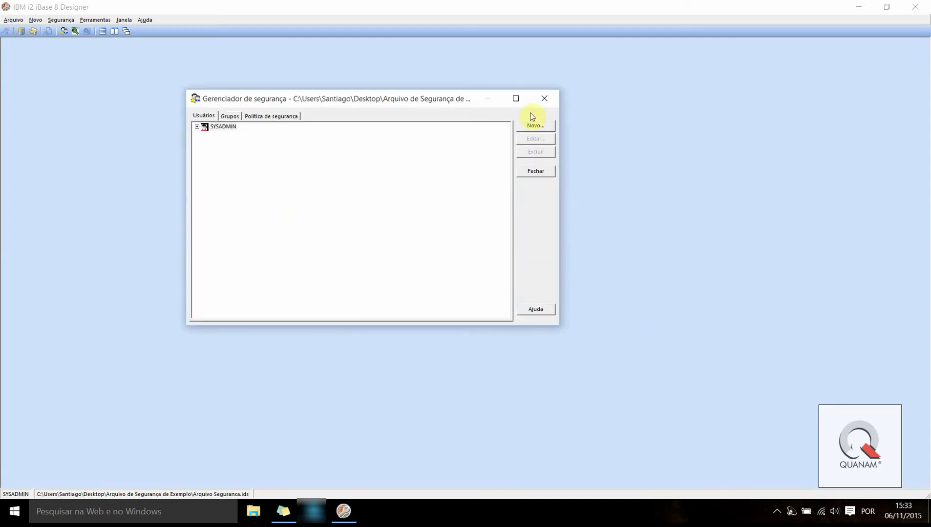
drag(406, 99, 439, 105)
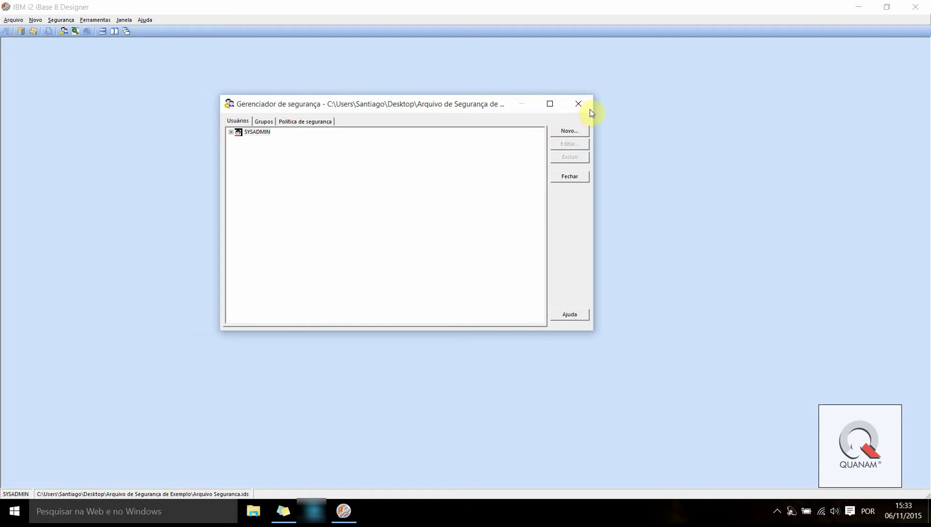
drag(338, 97, 366, 119)
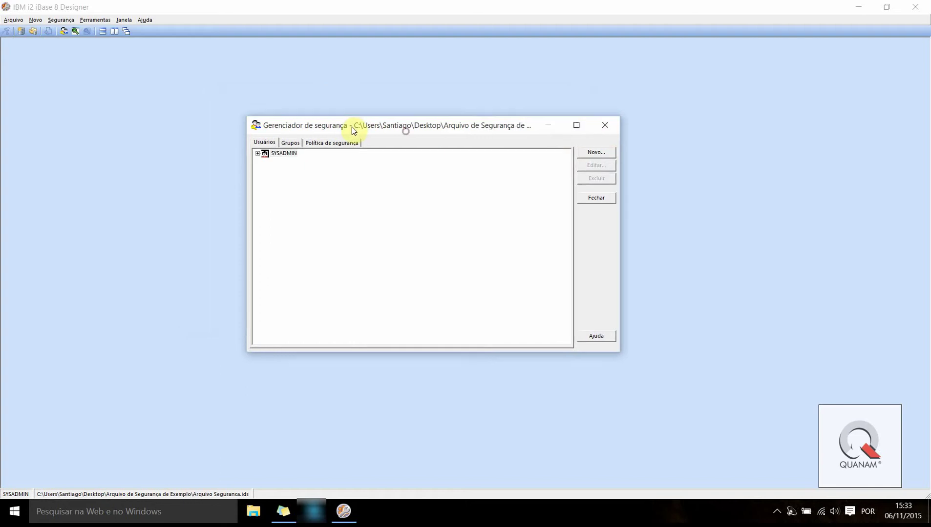
click(610, 128)
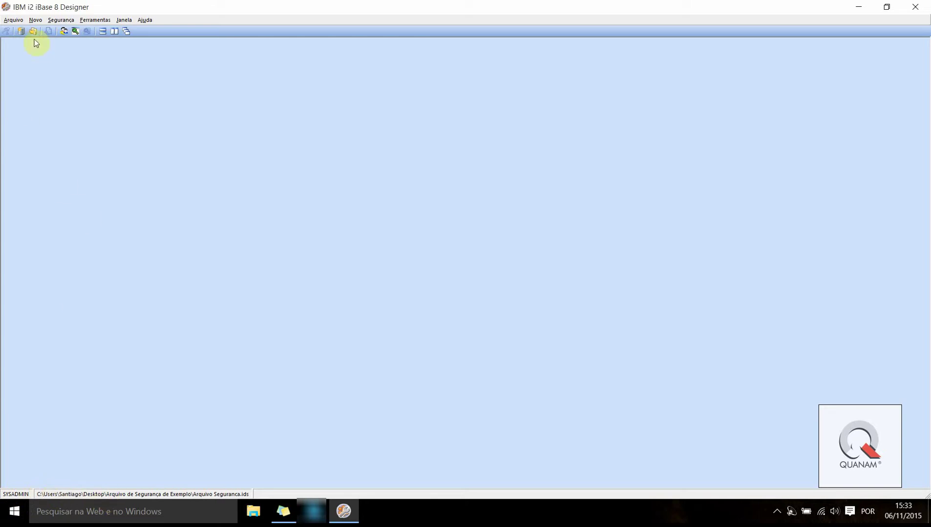
Log off, then log back on using the Arquivo Seguranca.ids security file
click(18, 22)
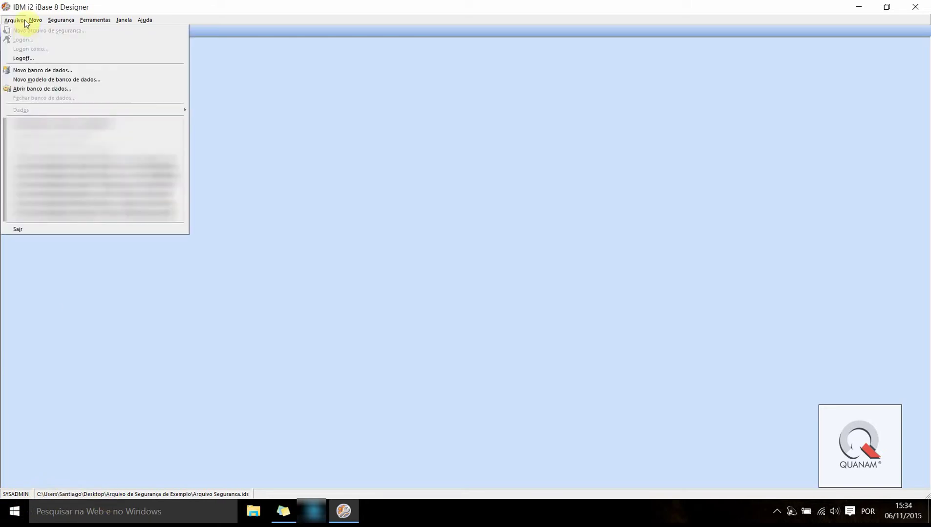
click(49, 59)
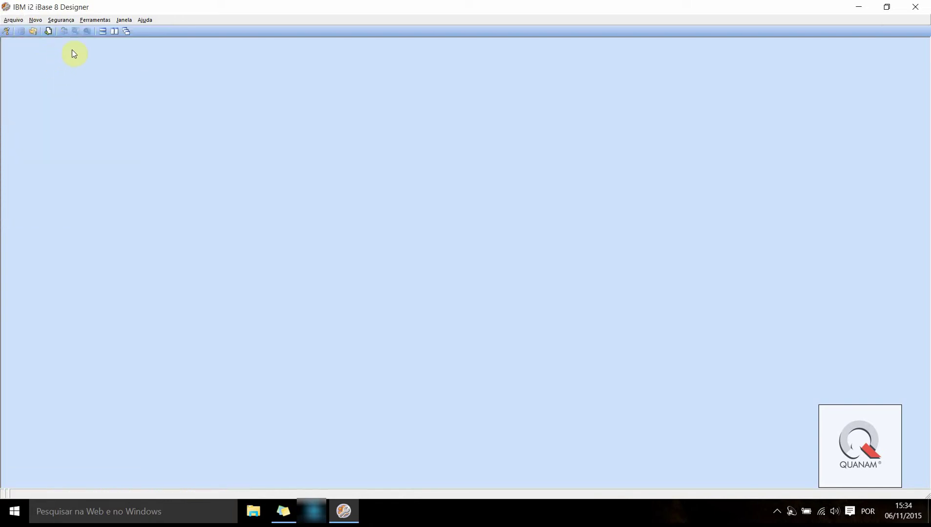
click(11, 21)
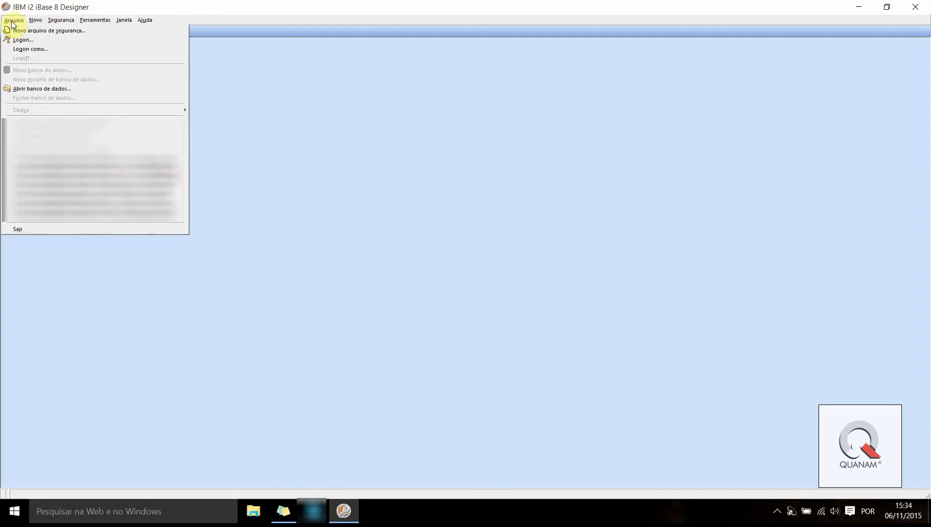
click(22, 39)
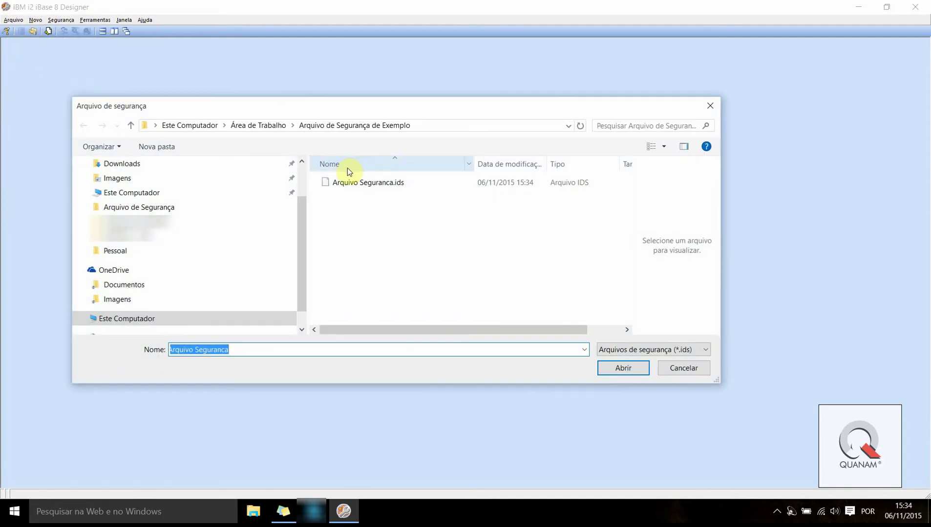
drag(308, 107, 405, 83)
drag(395, 209, 388, 148)
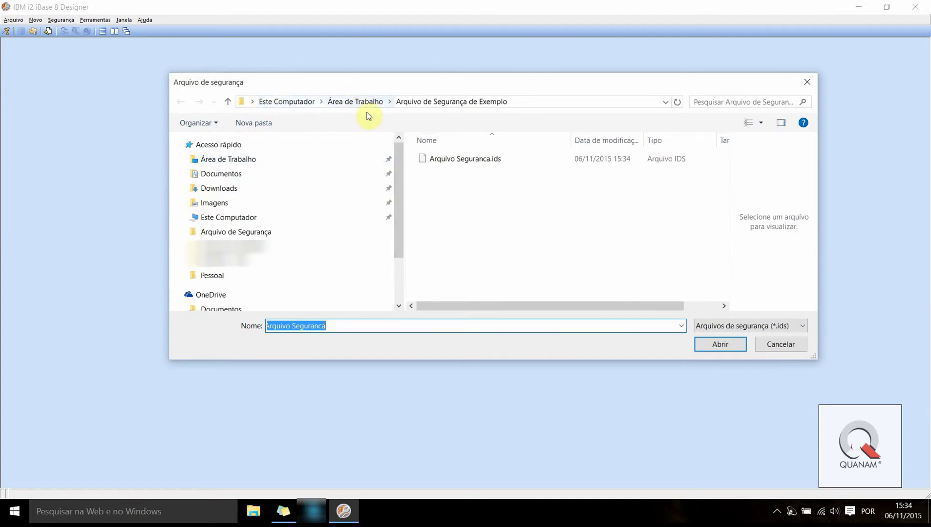
drag(288, 81, 224, 83)
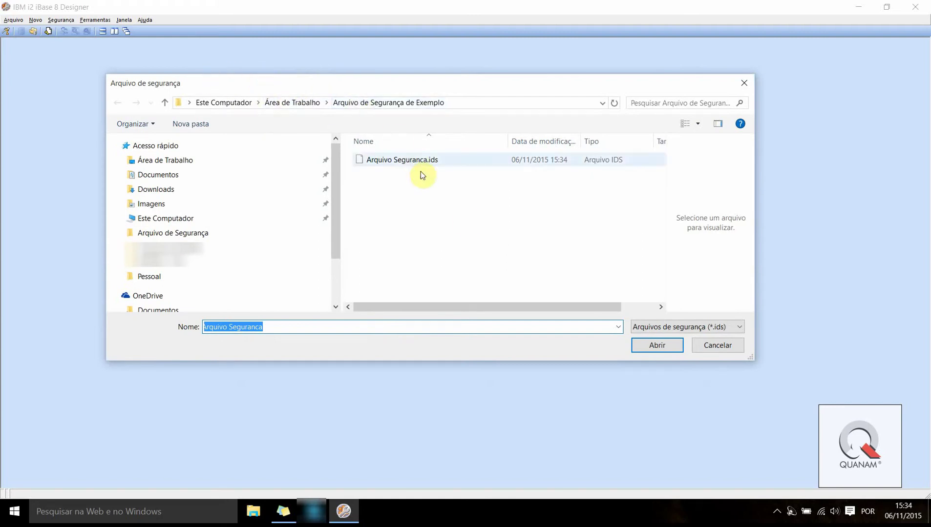
click(393, 159)
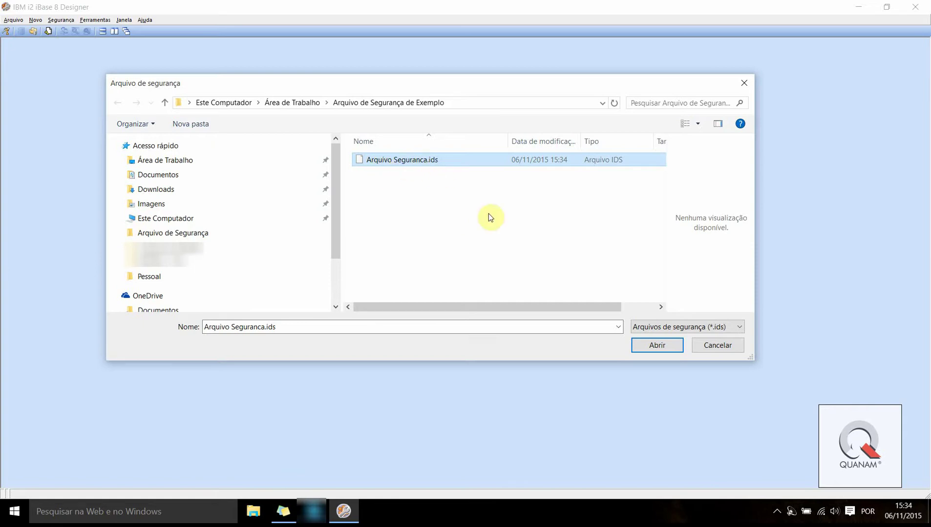
click(648, 351)
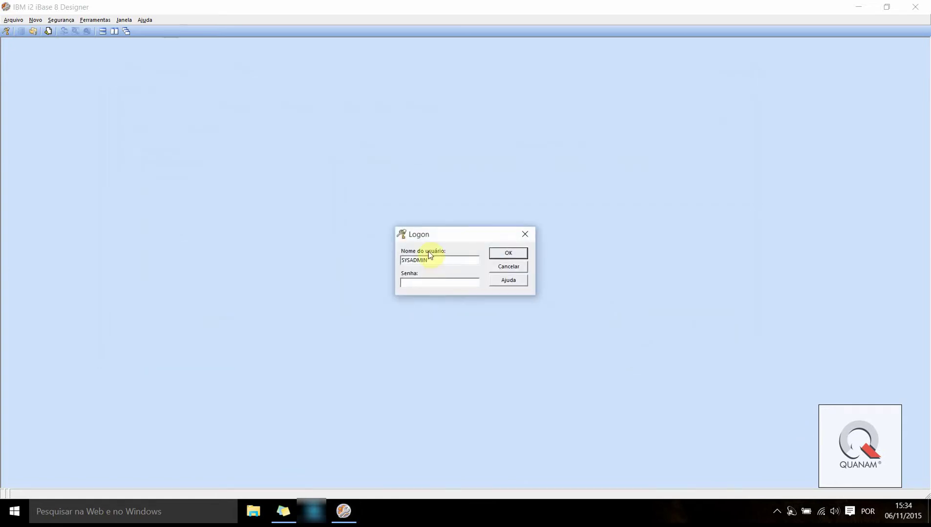
Enter the administrator's password and submit the logon
drag(423, 236, 426, 253)
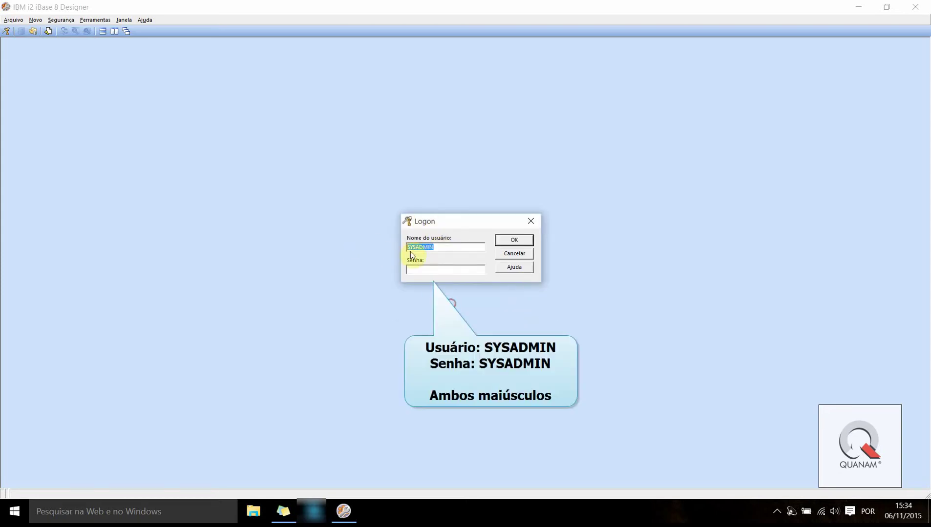
click(439, 247)
click(416, 269)
text(SYSADMI)
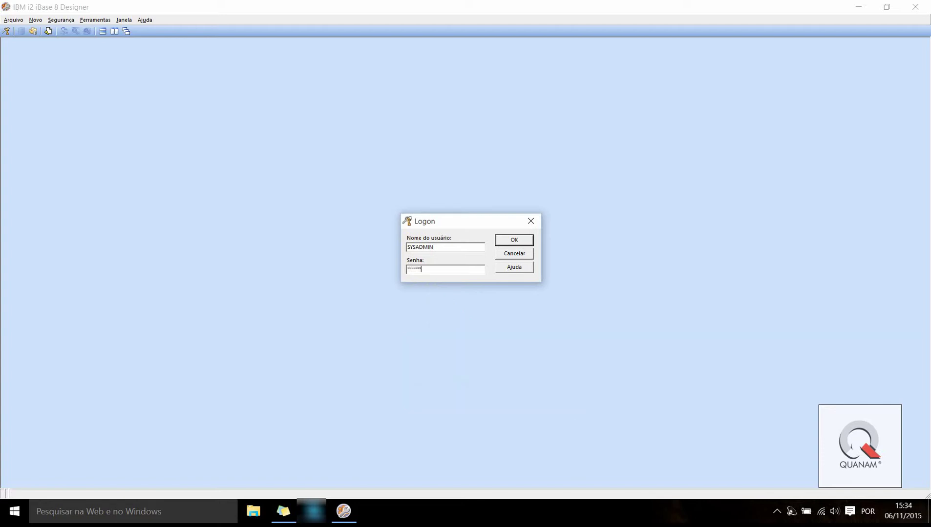
text(N)
key(Return)
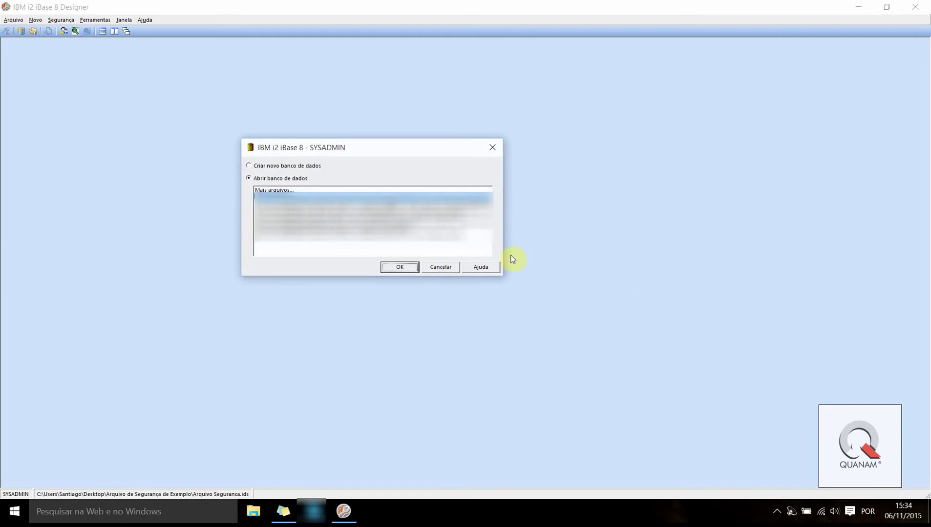
Cancel the create-or-open database dialog without opening any database
drag(271, 147, 411, 165)
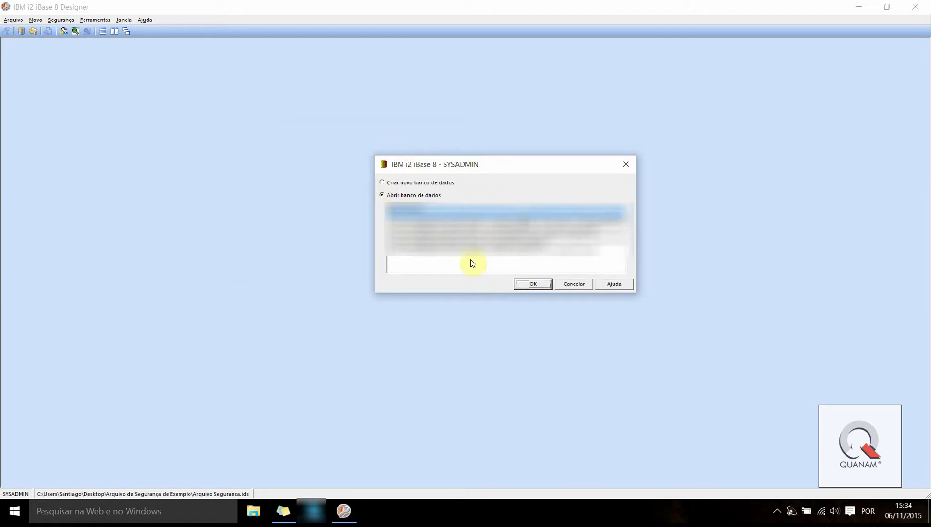
drag(443, 167, 408, 167)
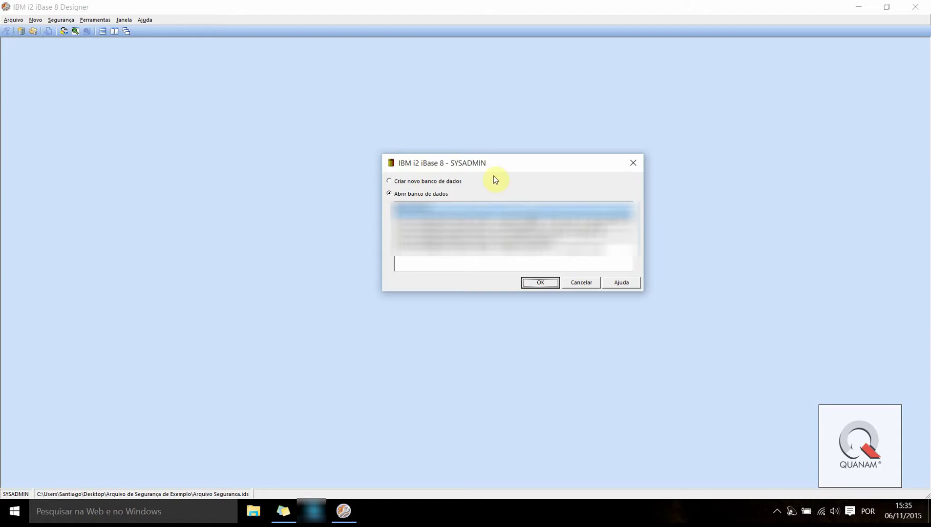
drag(453, 169, 384, 170)
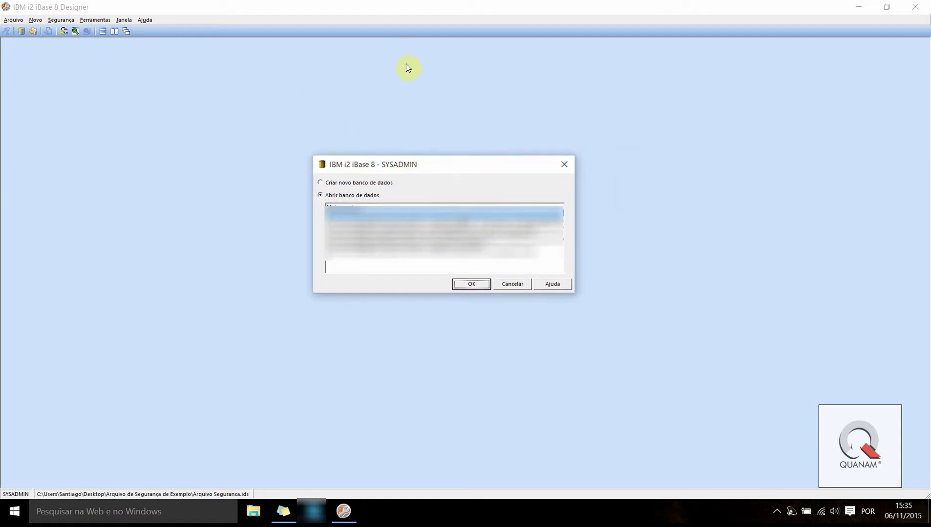
drag(358, 170, 433, 125)
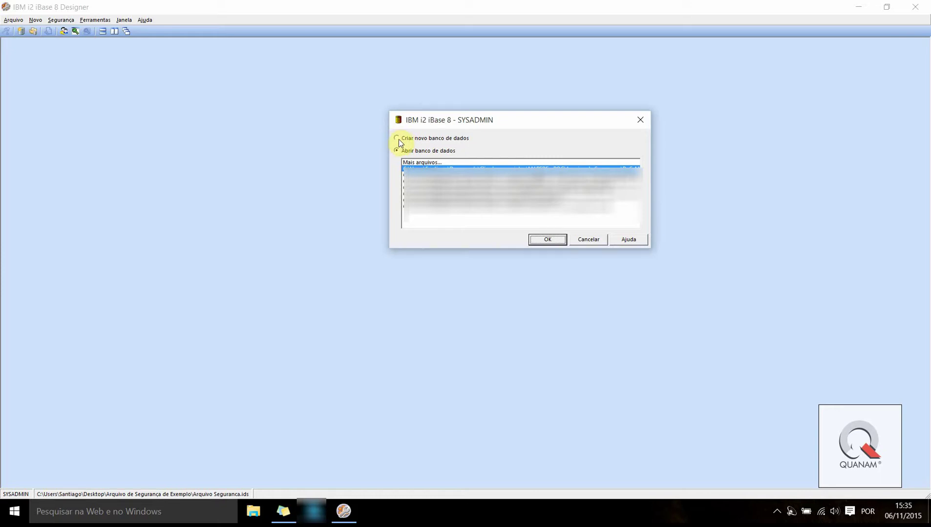
click(589, 240)
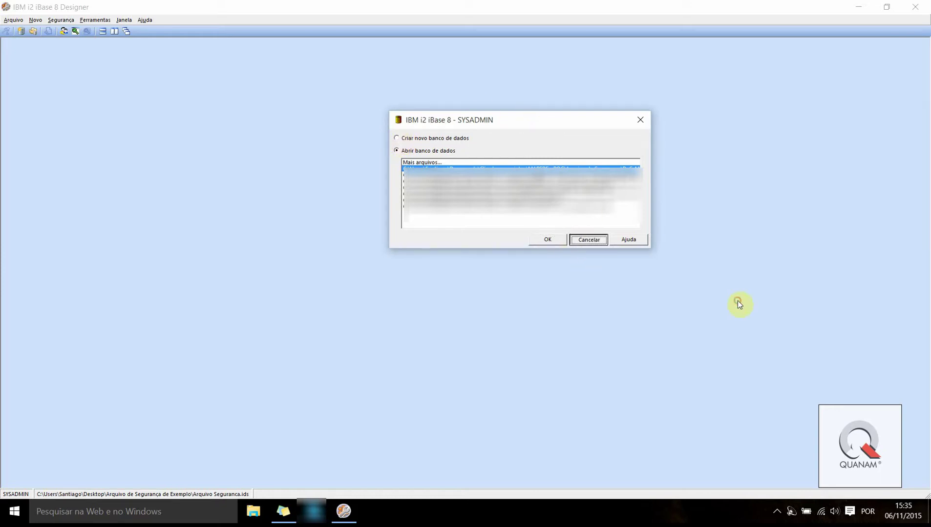
click(11, 21)
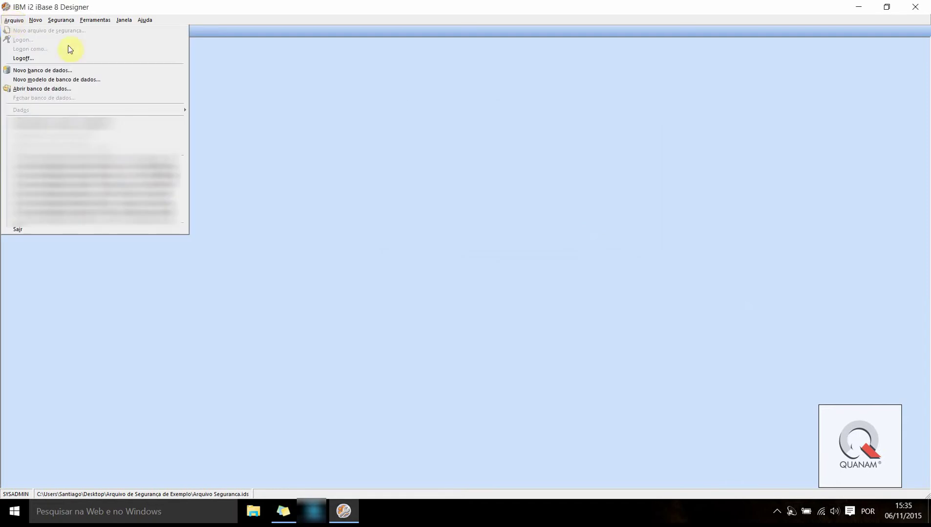
Start a new database named 'Banco Dados Exemplo'
click(91, 71)
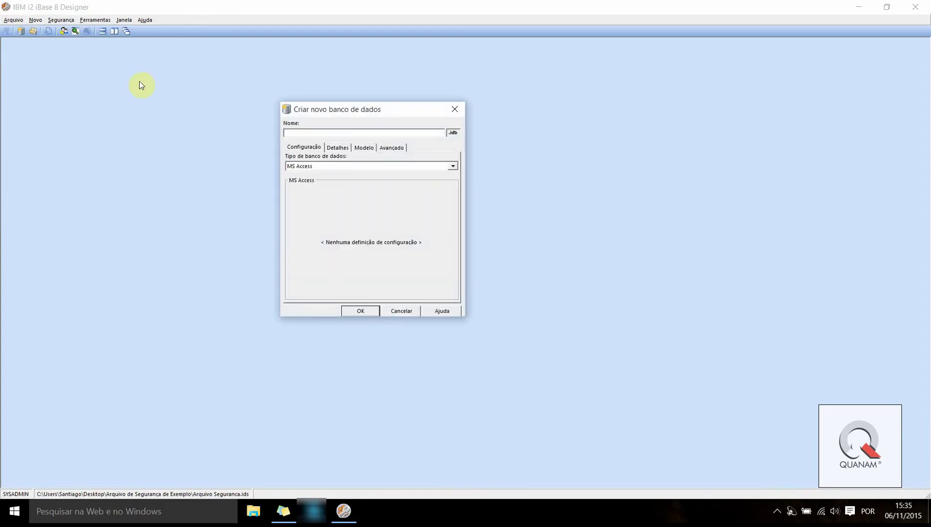
drag(316, 105, 463, 108)
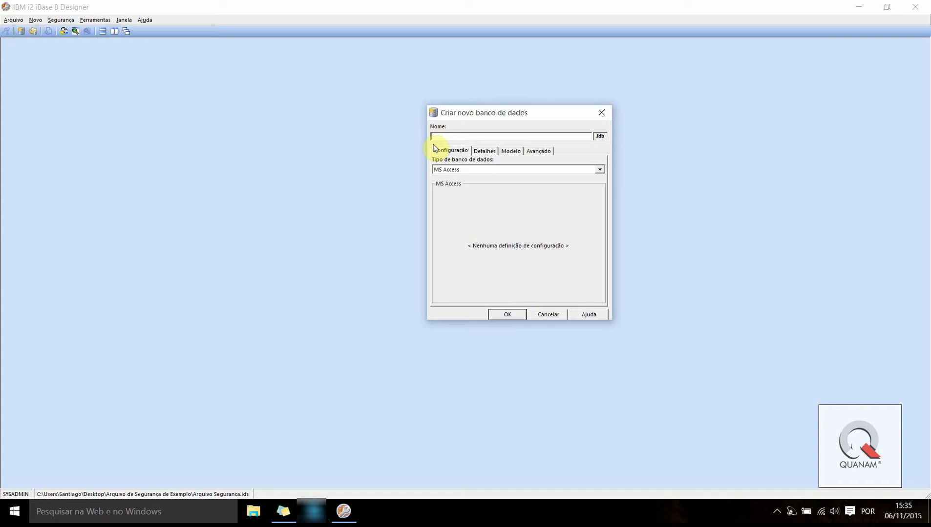
text(BANC)
key(BackSpace)
key(BackSpace)
text(anco Dados e)
key(BackSpace)
text(Exemplo)
drag(508, 112, 511, 80)
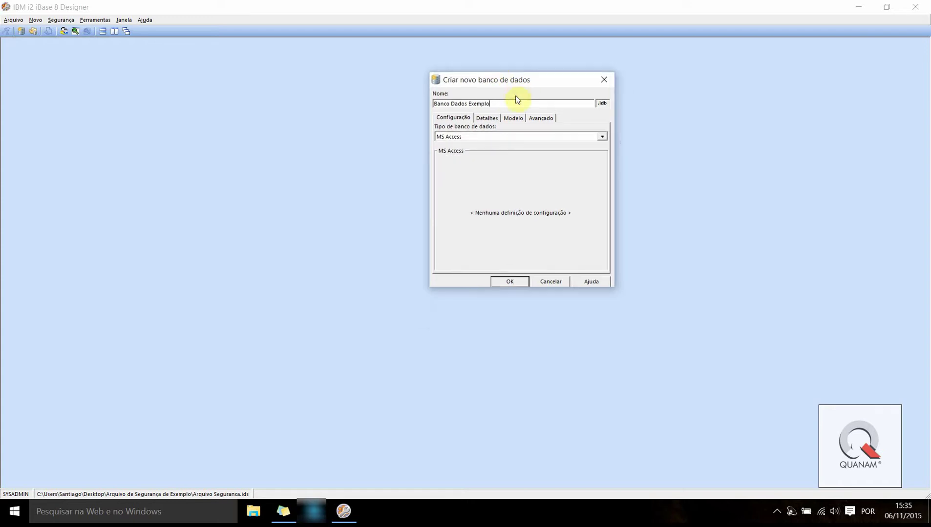
Keep MS Access as the database type in the configuration settings
click(447, 120)
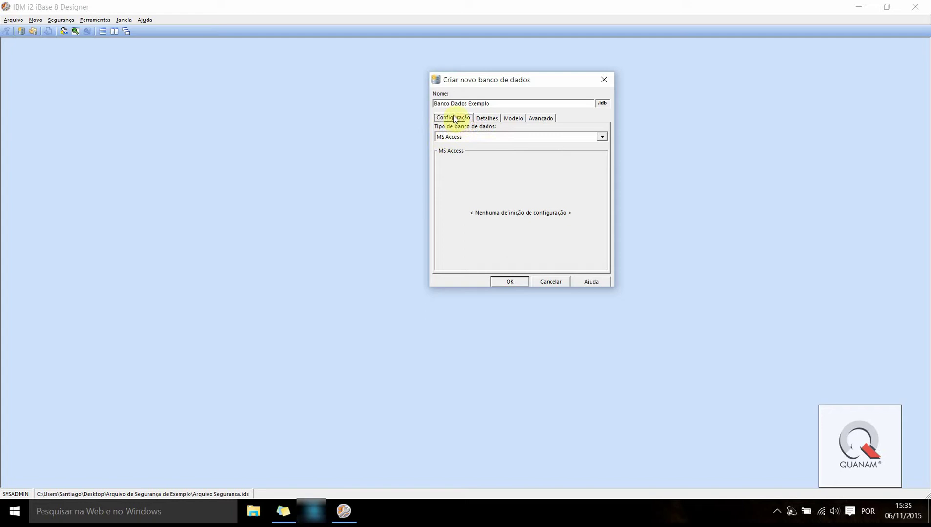
drag(449, 79, 414, 66)
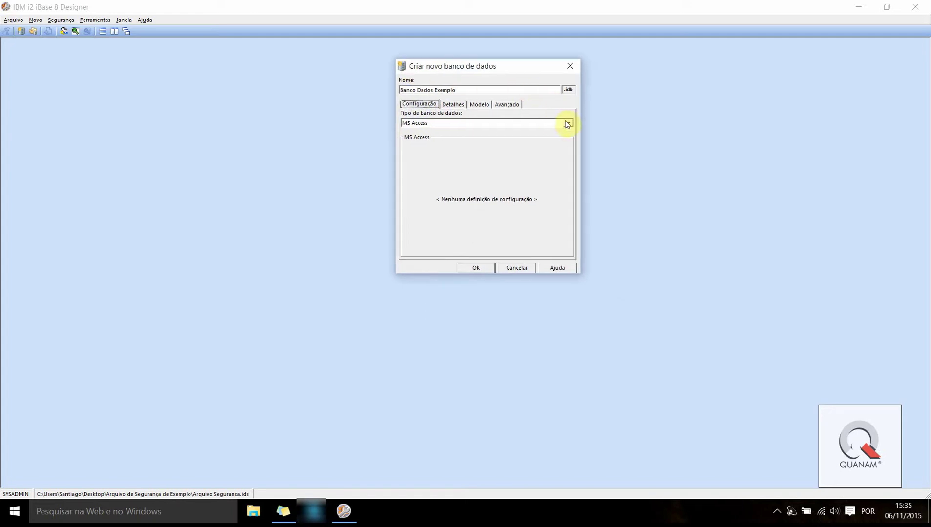
click(409, 124)
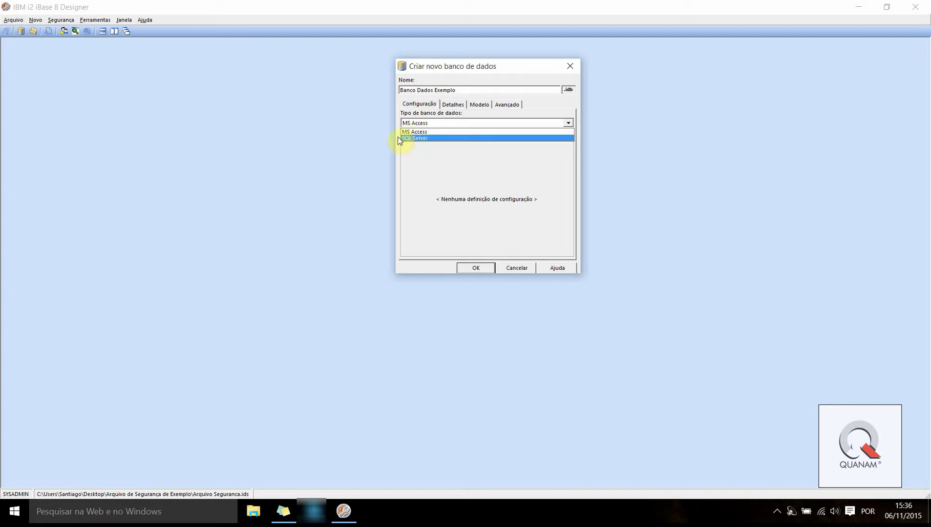
click(413, 133)
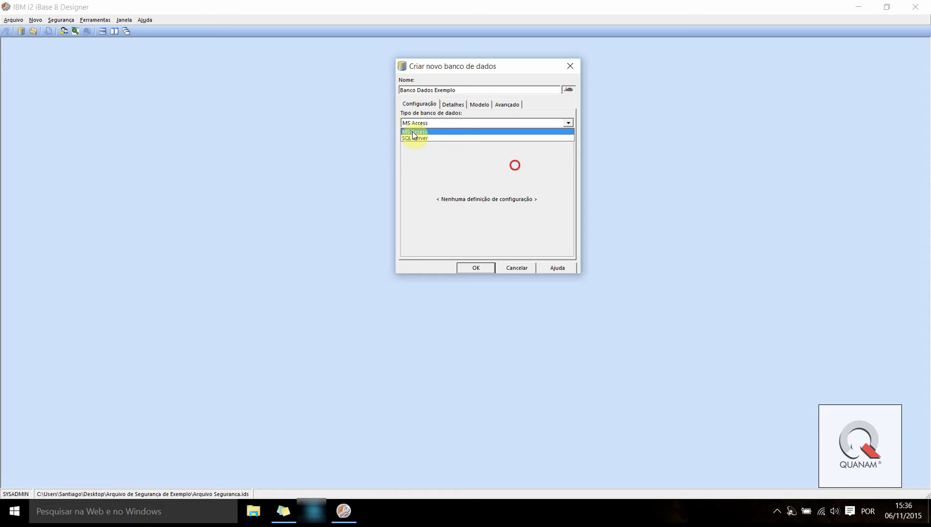
click(447, 155)
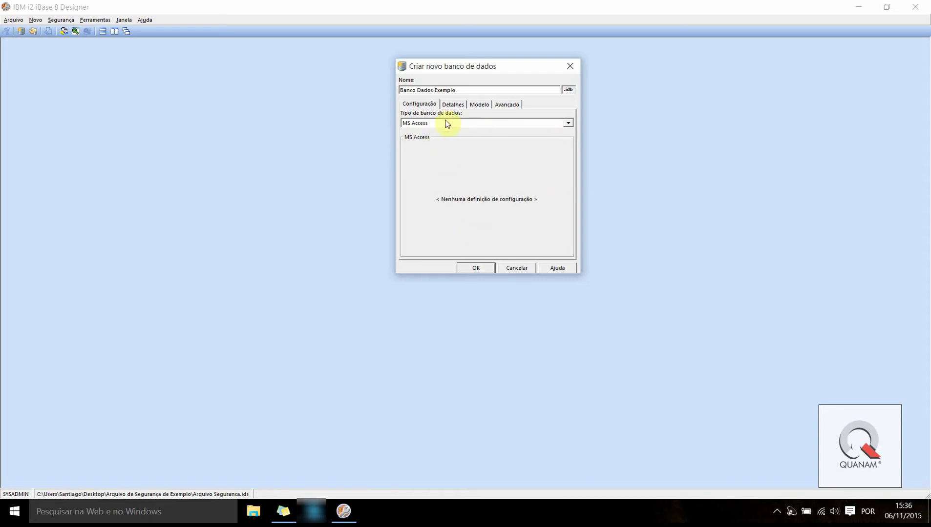
Enter title 'Banco Dados Exemplos' and the sample-database description on the Detalhes tab
click(452, 105)
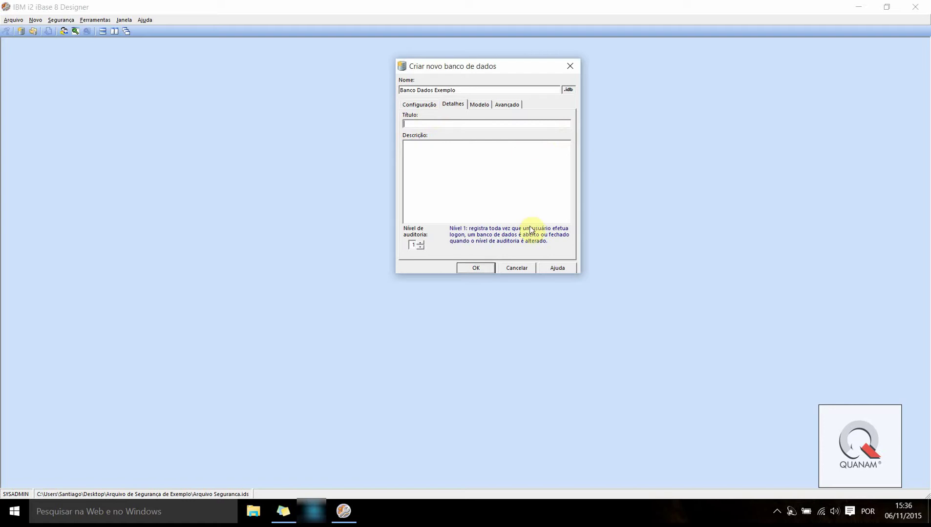
text(Banco Dados Exemplos)
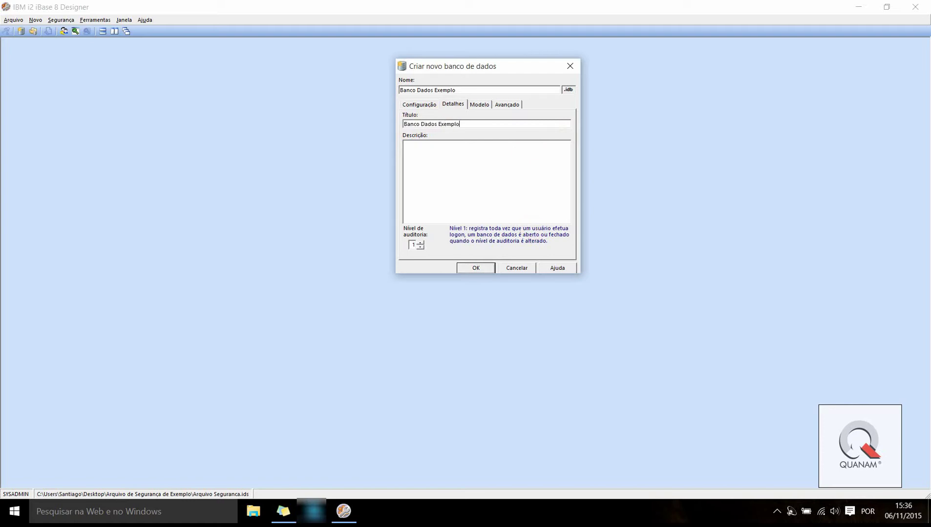
key(Tab)
text(Este é um arquivo de exemp)
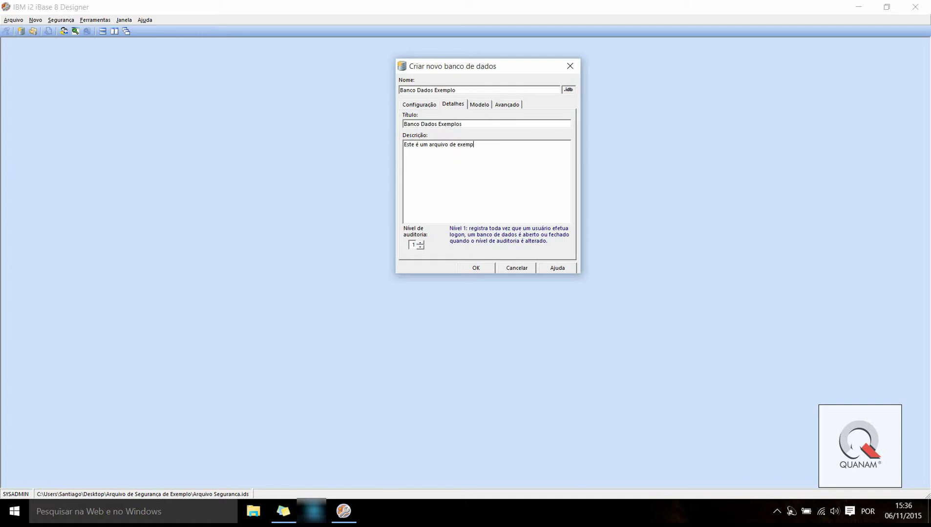
text(lo de Banco de Dados, com entidades e vinculos de ex)
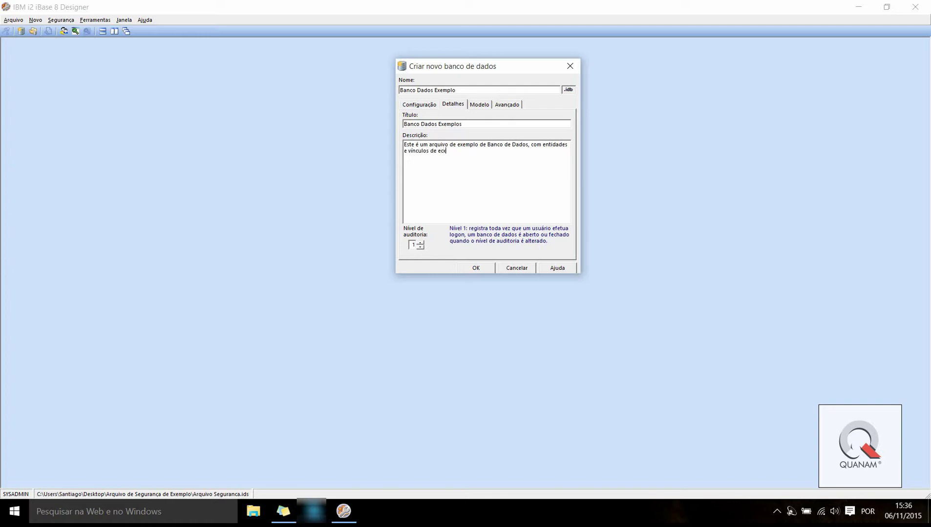
text(emplo.)
drag(494, 164, 470, 178)
click(475, 180)
key(ctrl+a)
drag(384, 129, 342, 116)
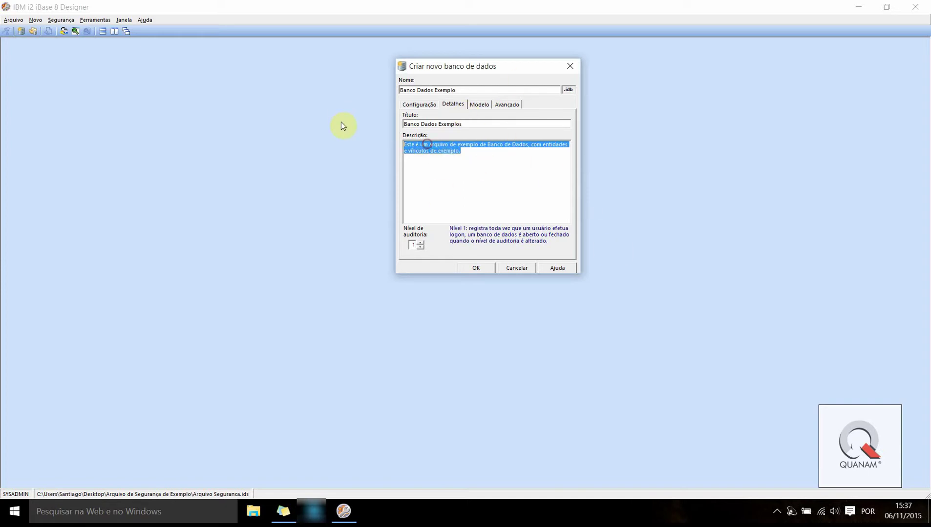
click(494, 181)
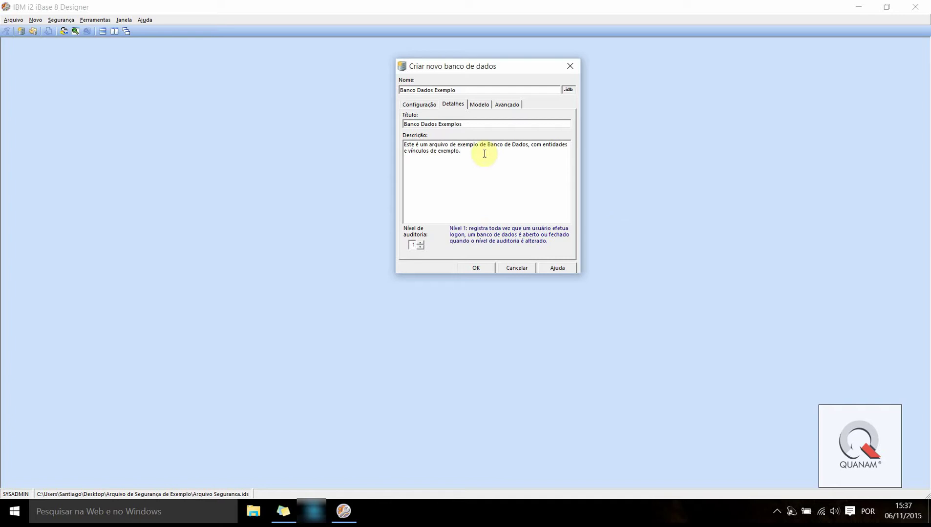
click(453, 105)
drag(479, 266, 582, 335)
click(480, 106)
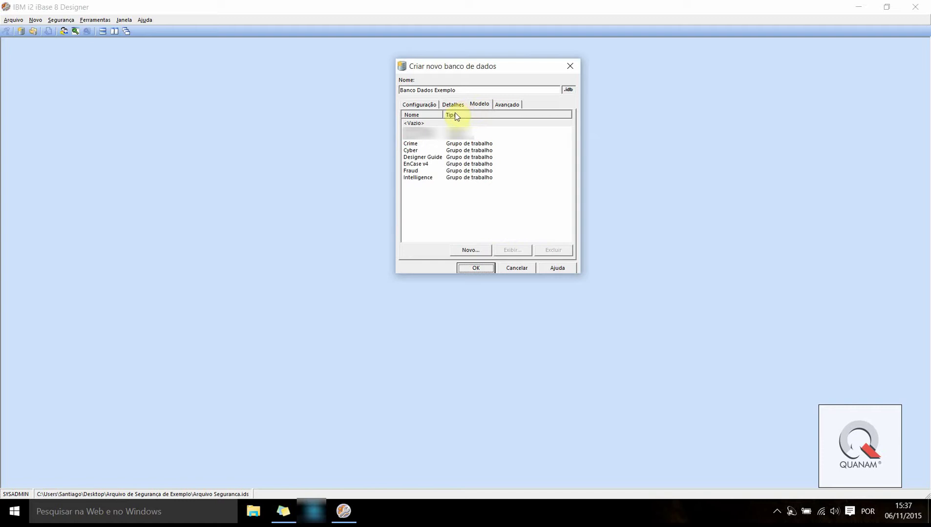
Choose the empty <Vazio> template and create the Banco Dados Exemplo database
click(479, 105)
click(434, 124)
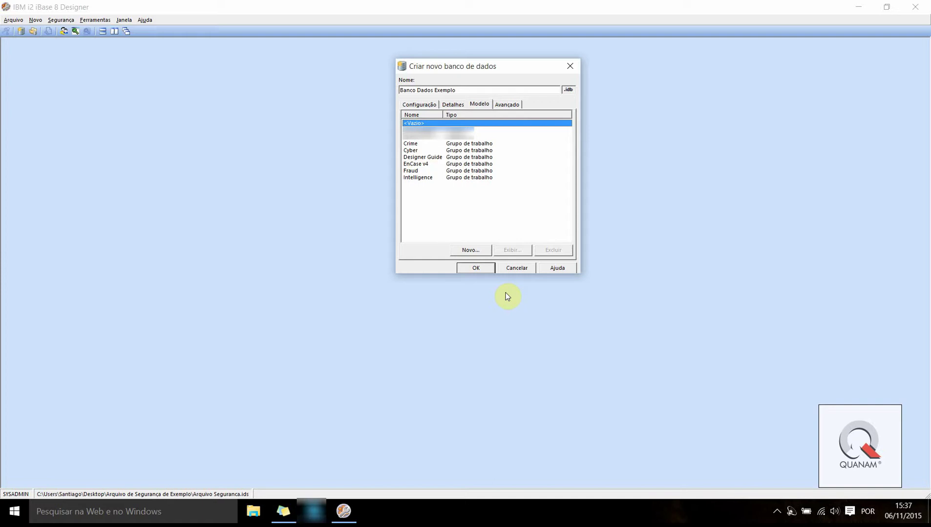
click(593, 339)
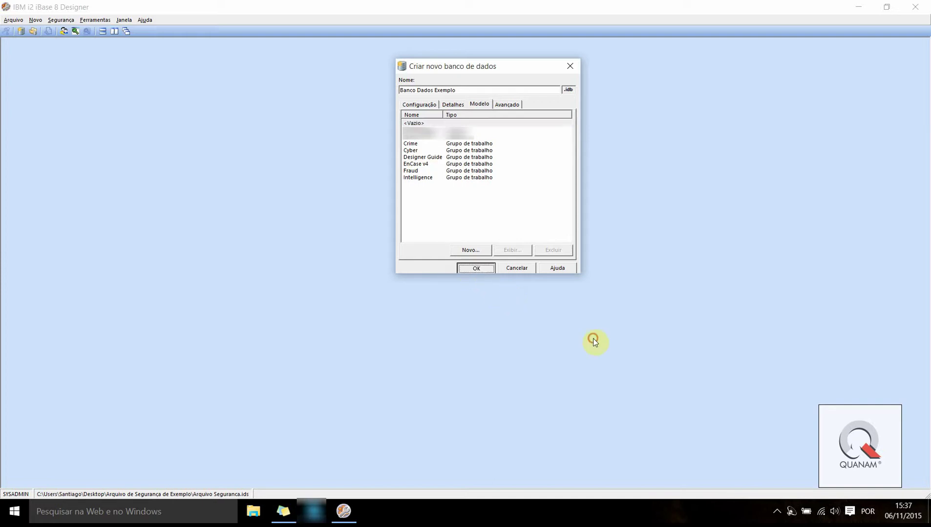
click(513, 159)
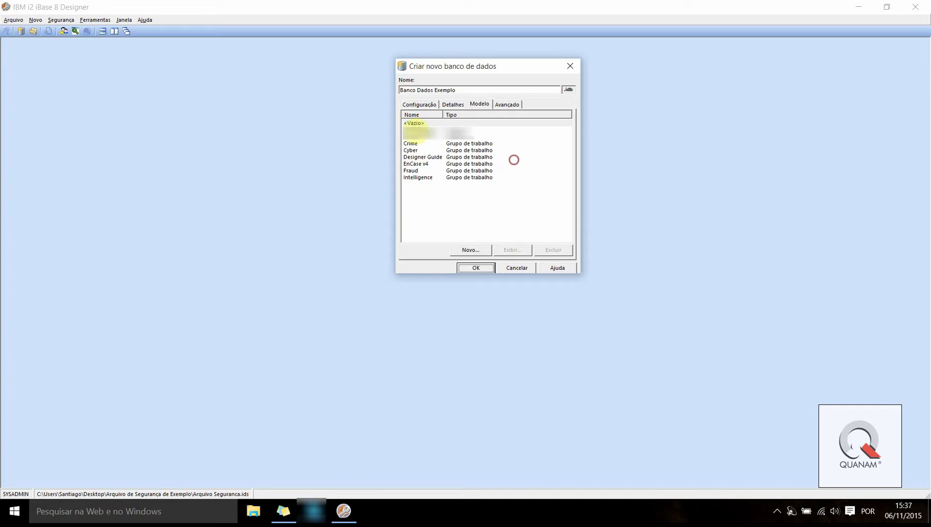
click(468, 267)
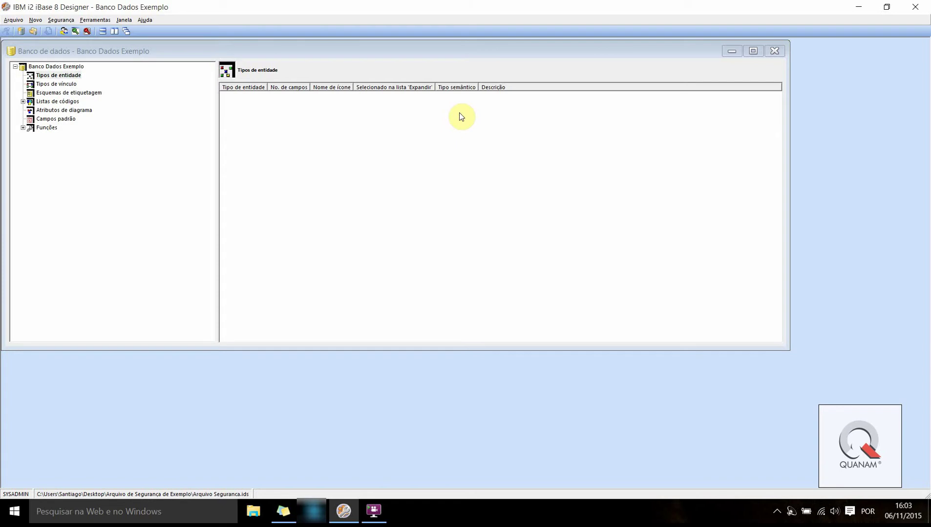
Browse the database summary, entity-type and link-type pages in the database tree
click(35, 66)
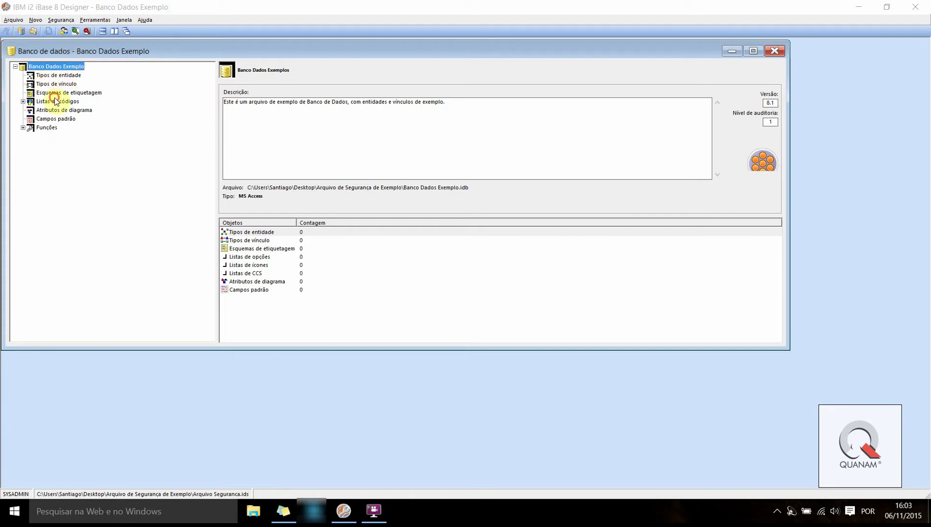
click(53, 76)
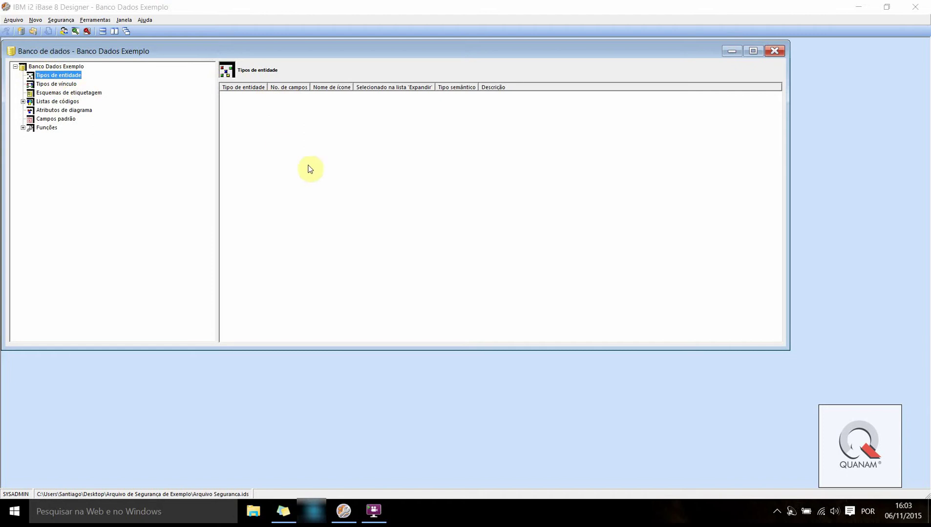
click(48, 84)
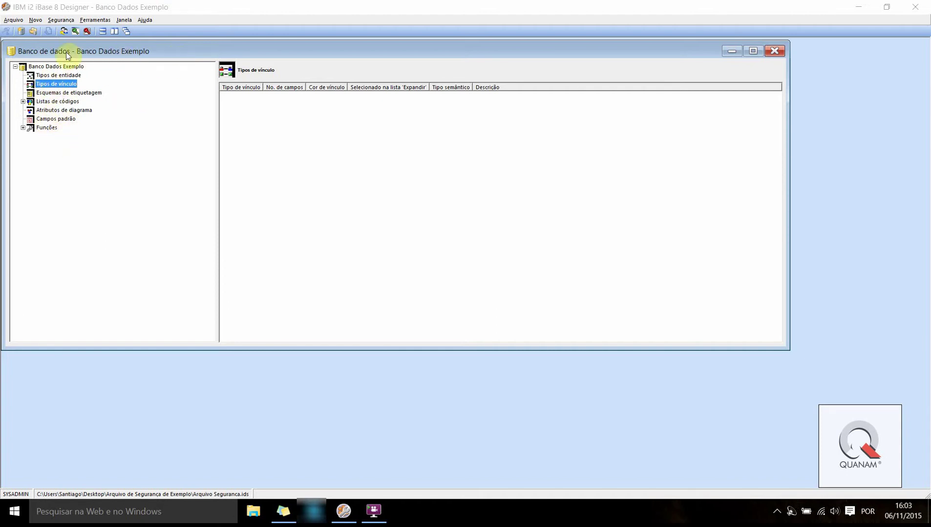
drag(62, 47, 77, 61)
click(48, 67)
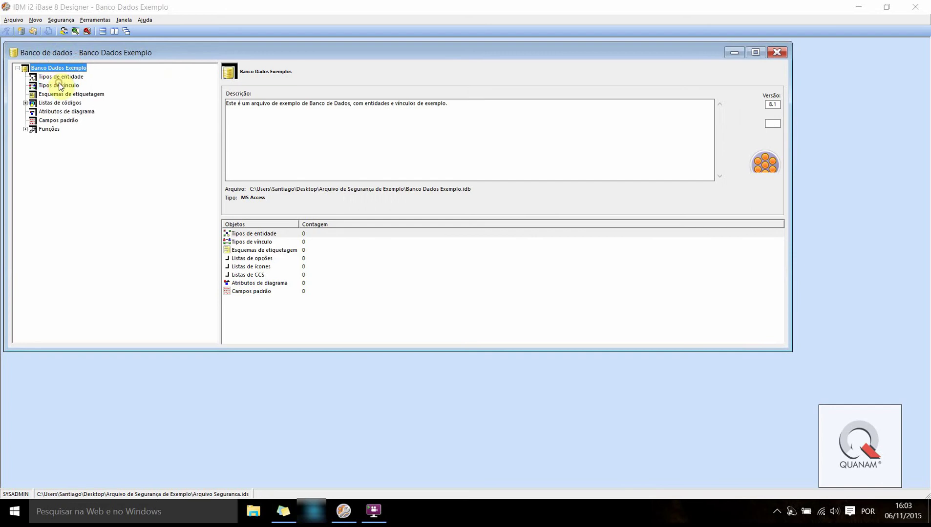
click(18, 68)
click(18, 68)
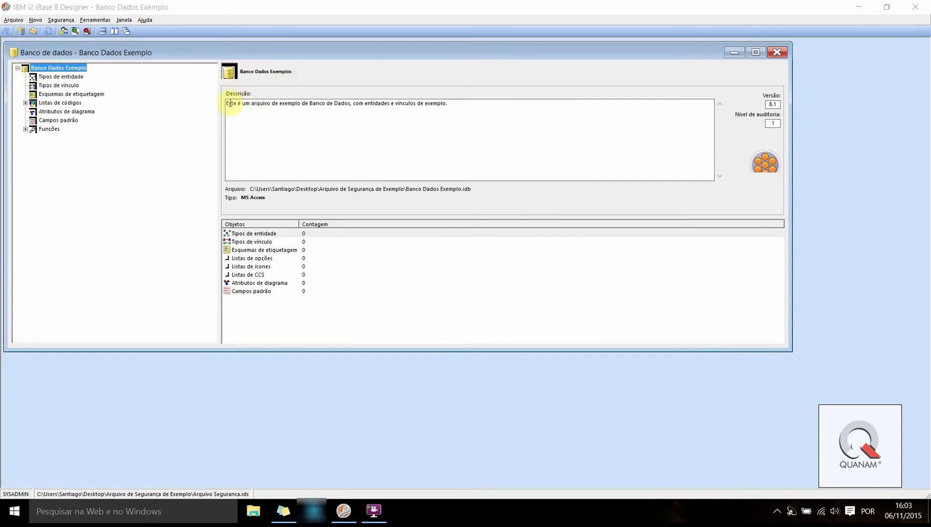
drag(227, 104, 640, 131)
click(642, 133)
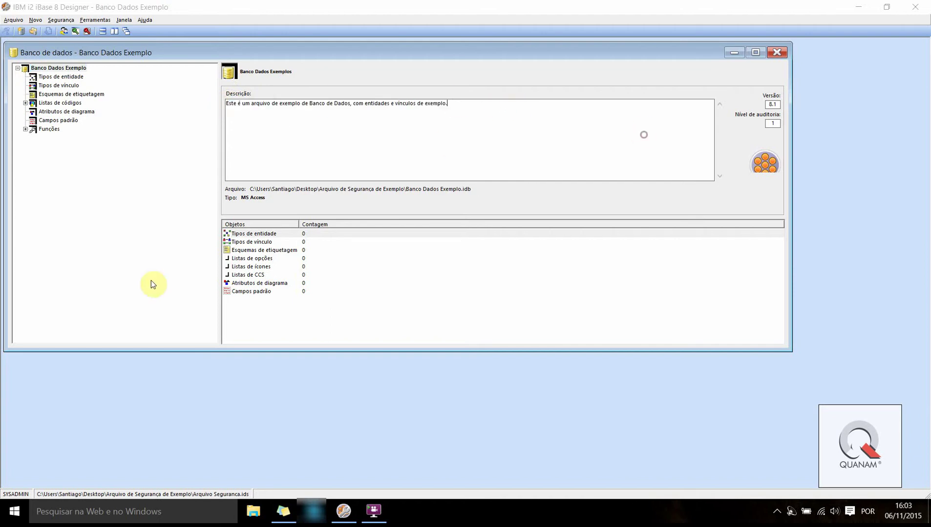
Step through the object count rows, then show the empty Tipos de entidade list
click(251, 234)
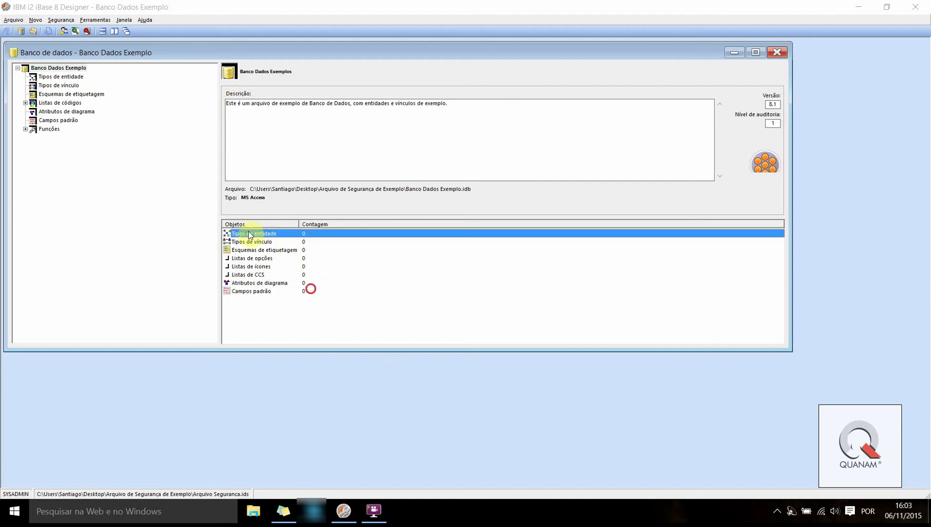
click(246, 242)
click(244, 250)
click(243, 258)
click(243, 267)
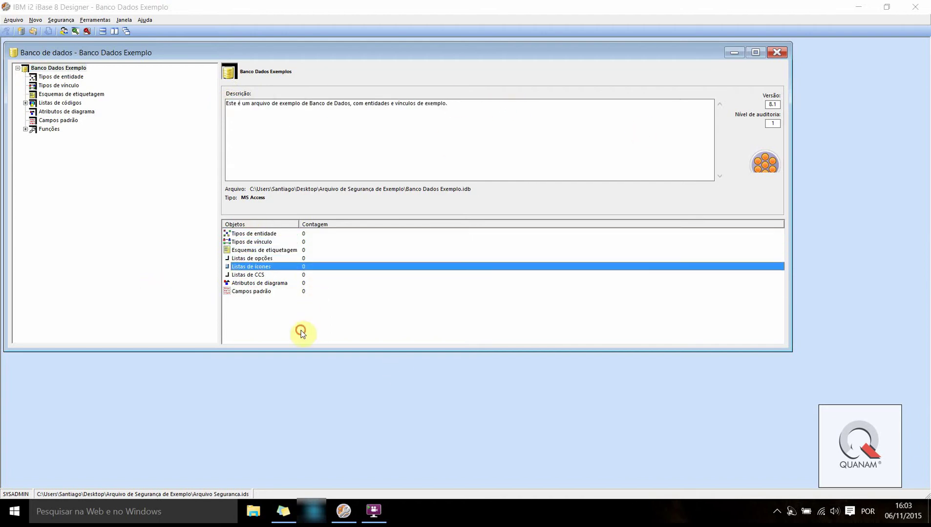
click(239, 276)
click(237, 291)
click(243, 235)
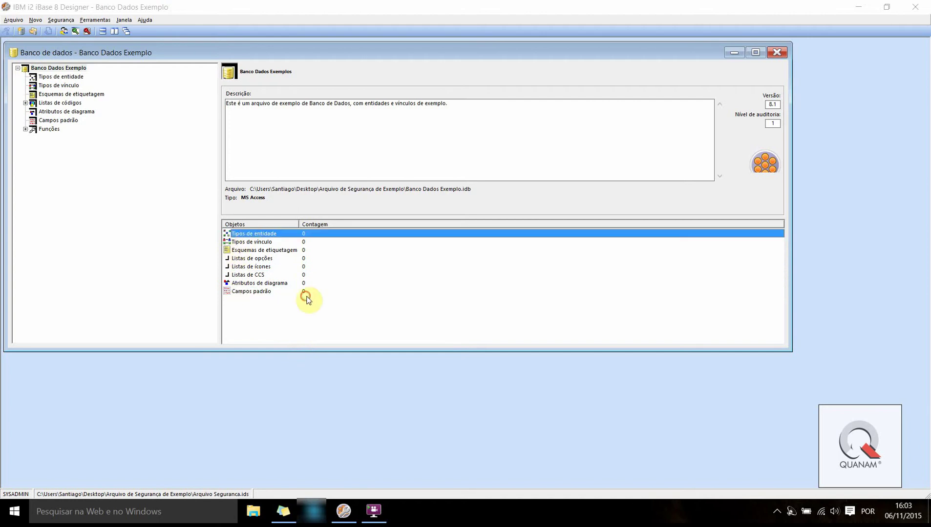
key(Down)
key(Down)
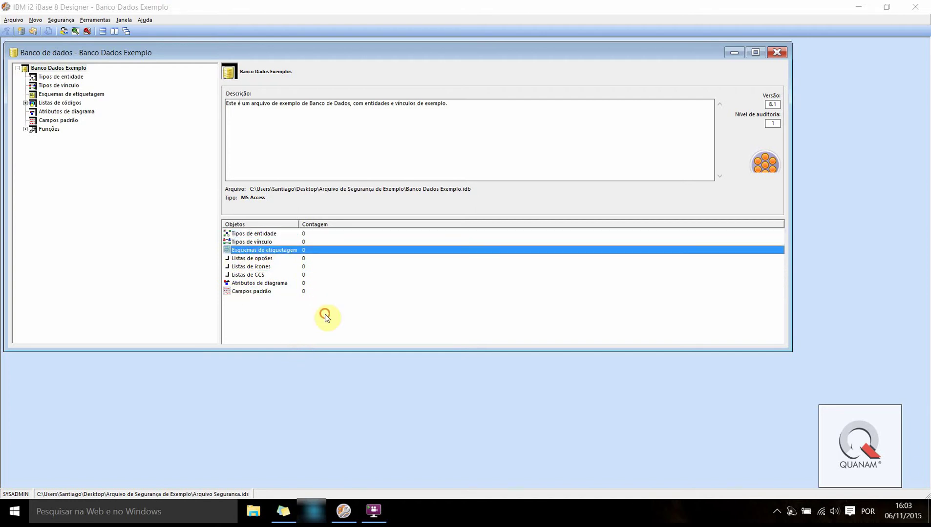
key(Down)
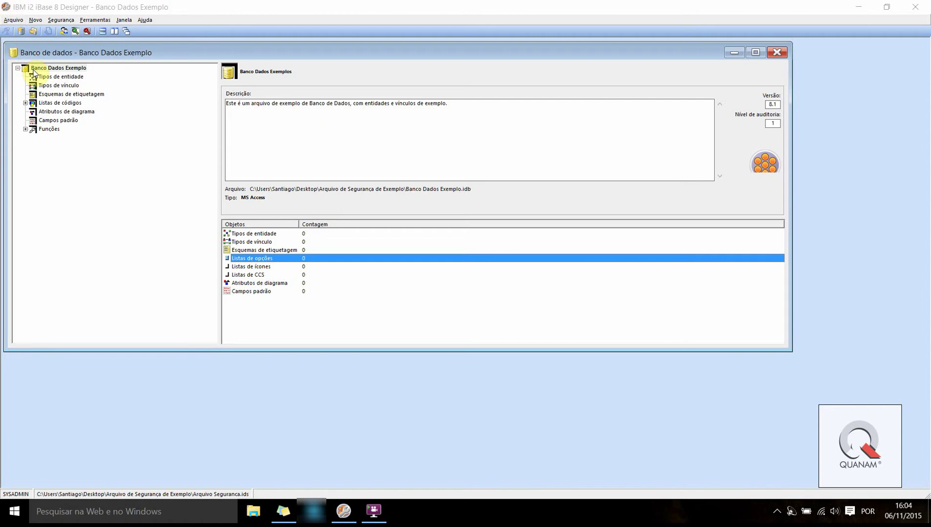
click(49, 77)
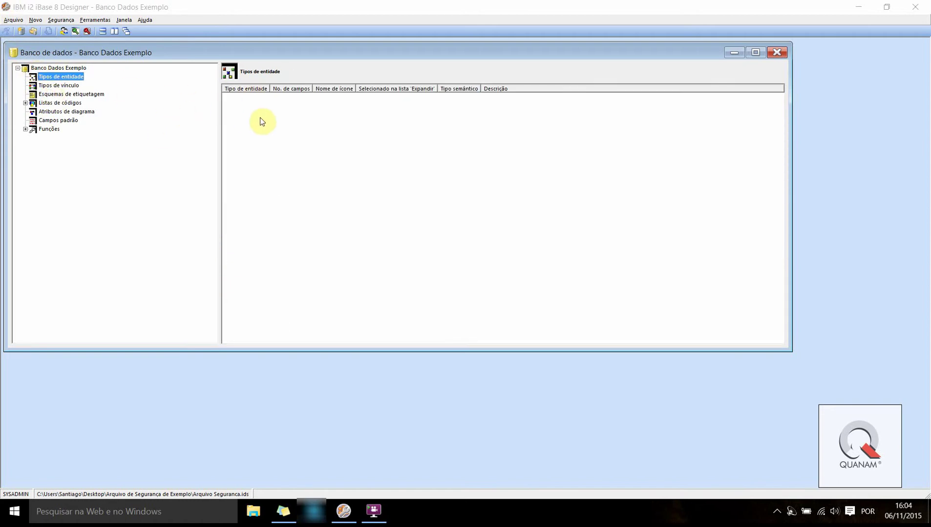
Start a new entity type under Tipos de entidade and name it Pessoa
right_click(40, 77)
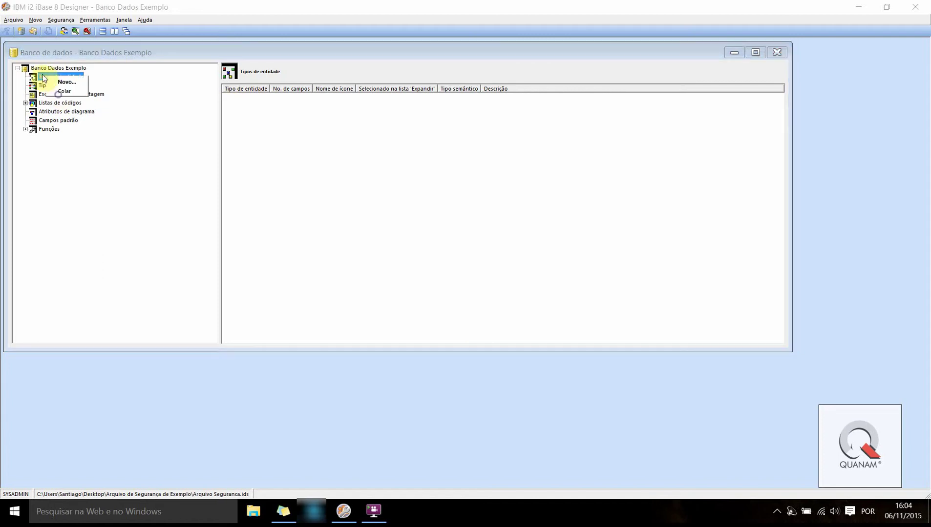
click(44, 77)
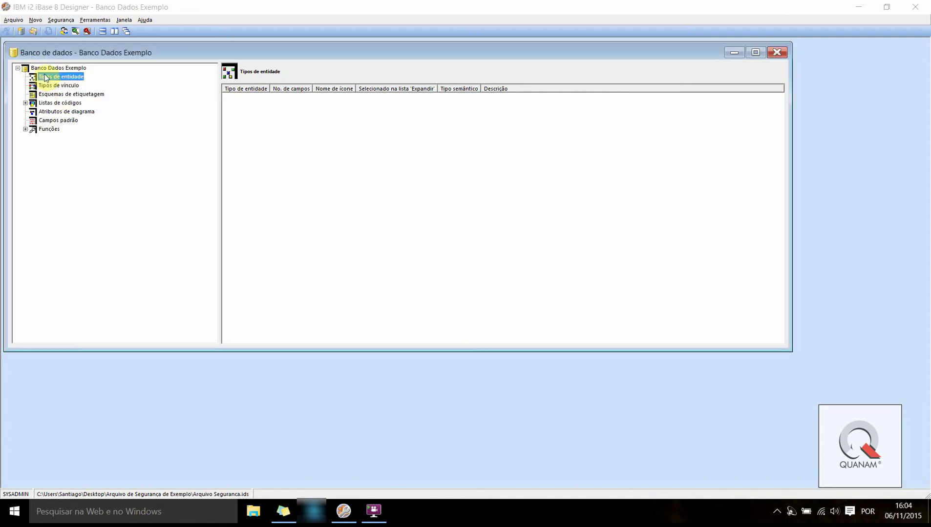
right_click(294, 123)
click(252, 131)
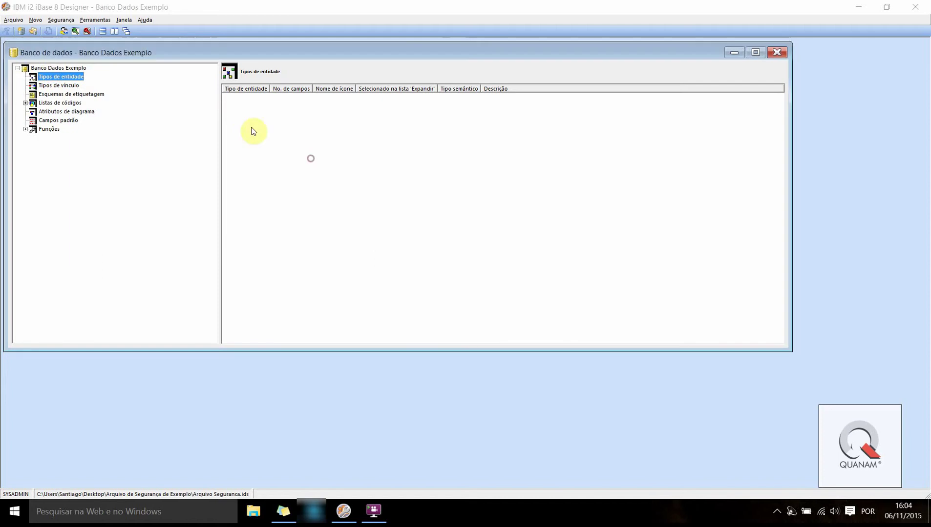
right_click(274, 121)
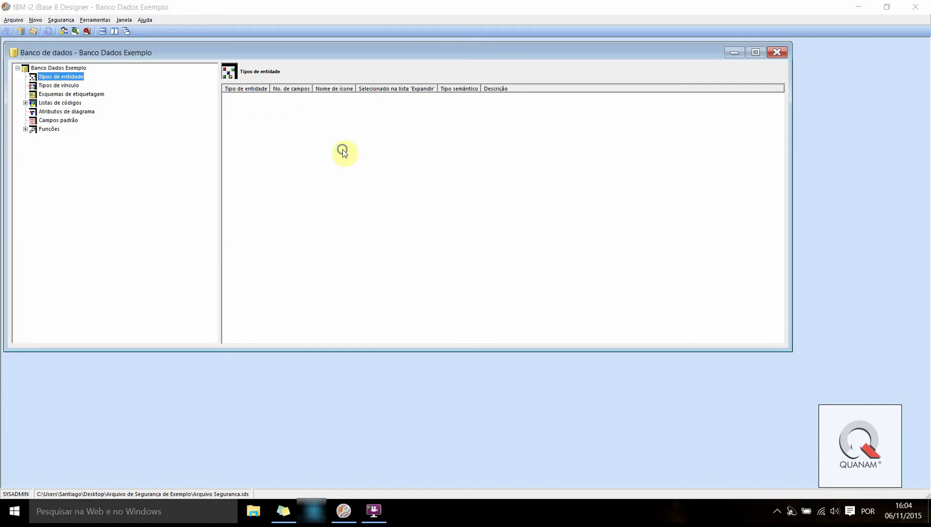
click(295, 128)
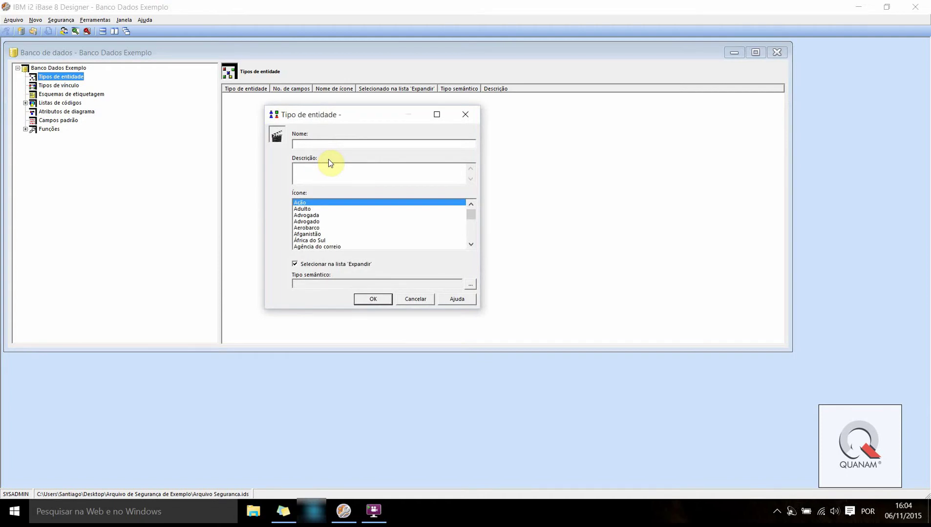
text(P)
text(ess)
text(soa)
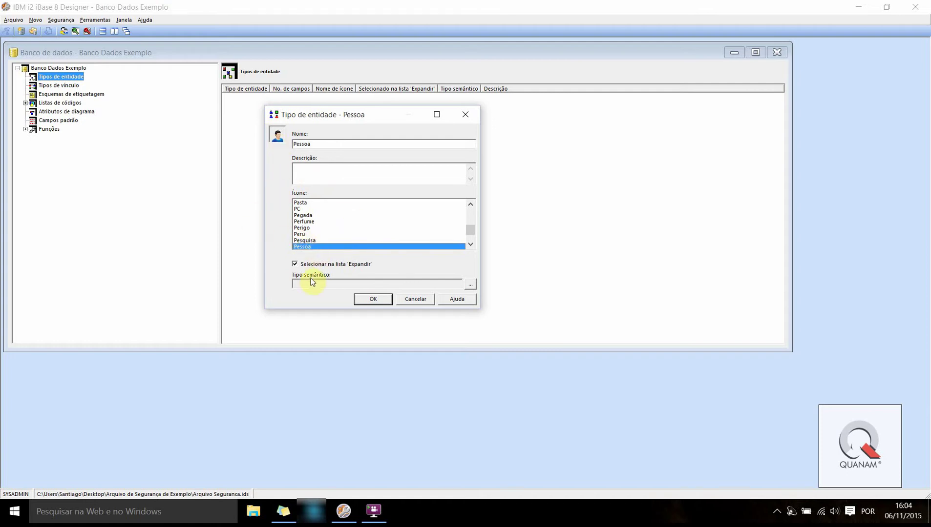
Assign the Pessoa person icon, save the entity type, and reselect Tipos de entidade
key(Up)
key(Up)
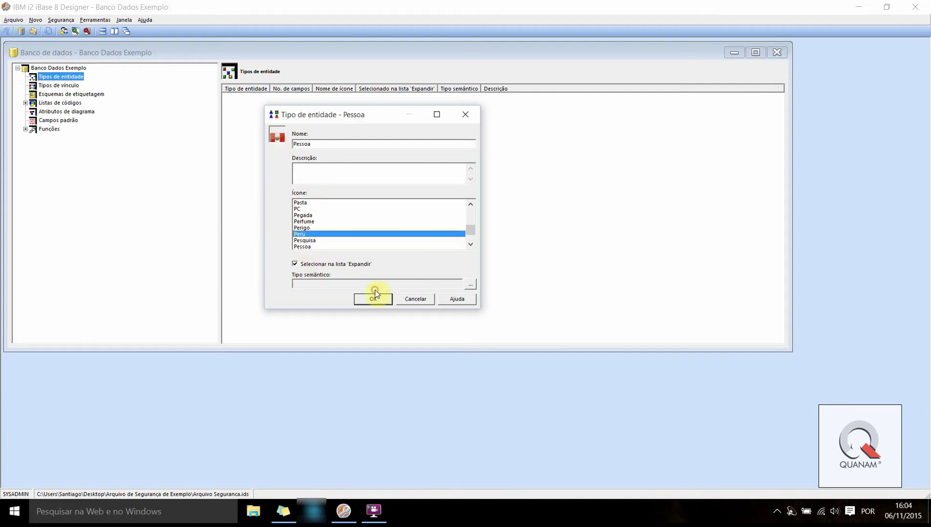
click(302, 228)
click(305, 216)
click(311, 221)
click(309, 242)
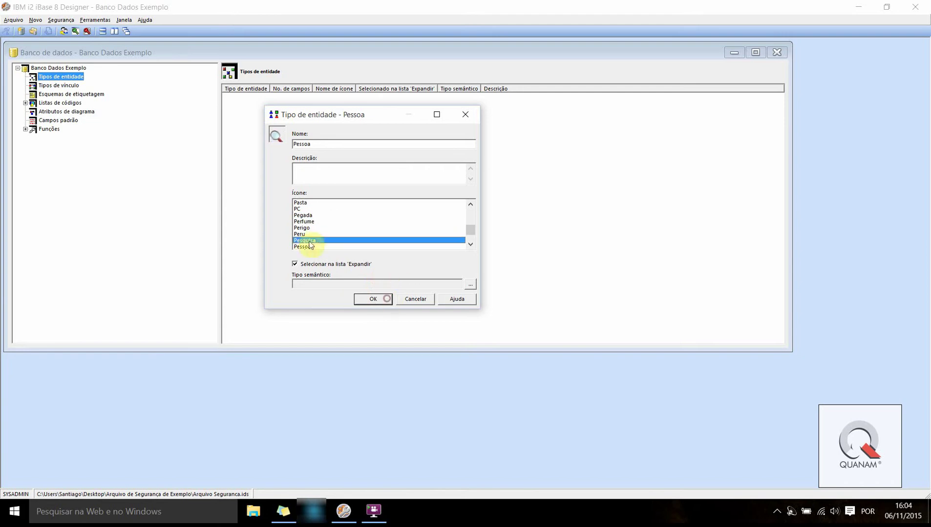
click(305, 248)
click(300, 228)
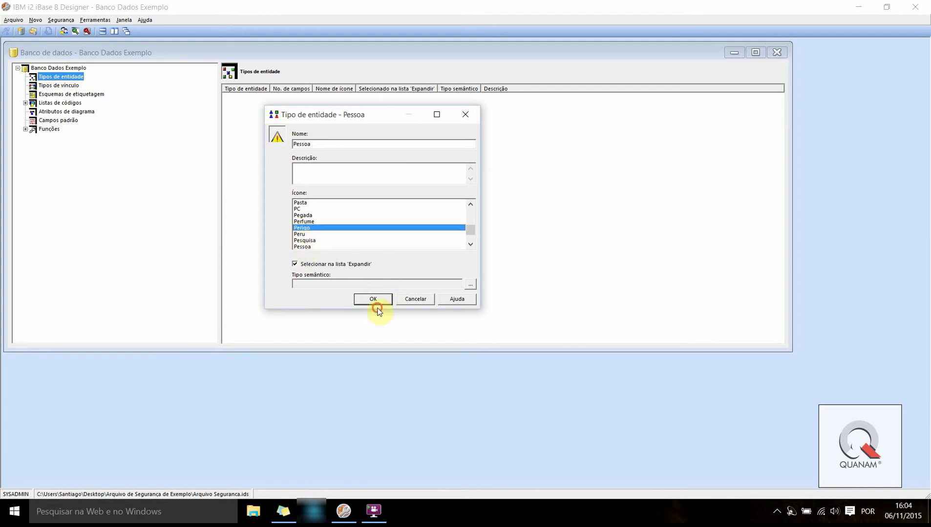
click(310, 247)
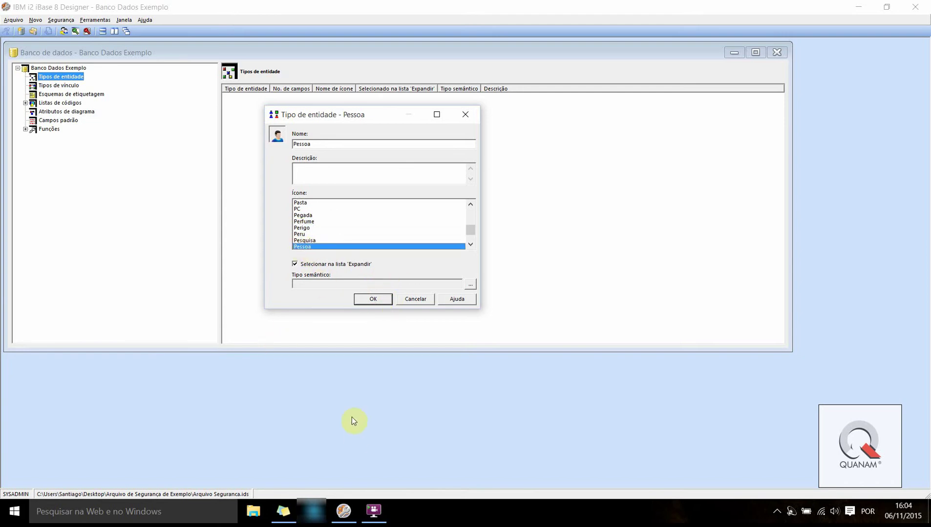
click(368, 298)
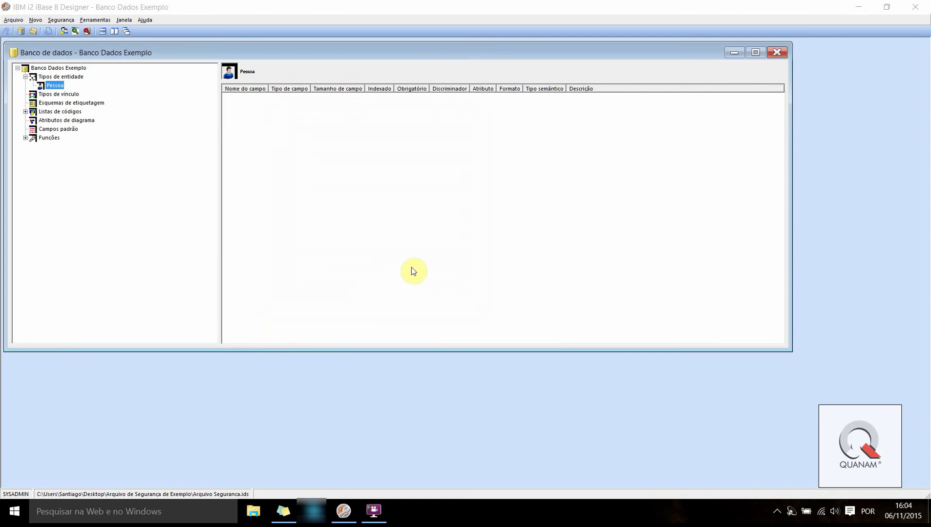
click(71, 77)
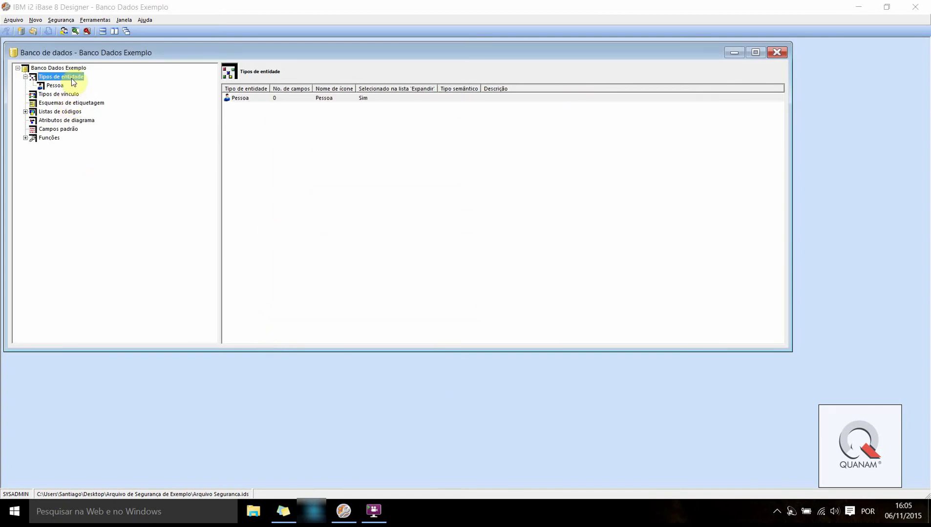
Add a Telefone entity type
right_click(71, 78)
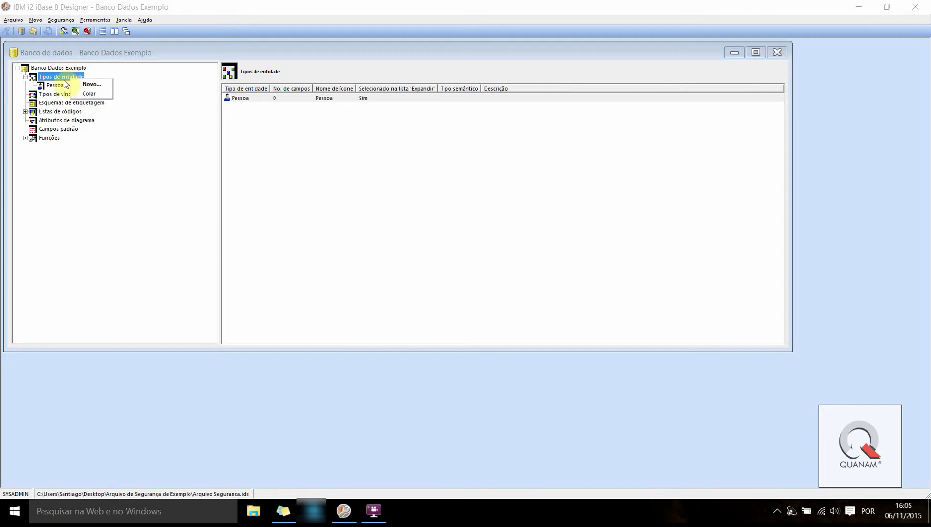
click(79, 100)
right_click(69, 78)
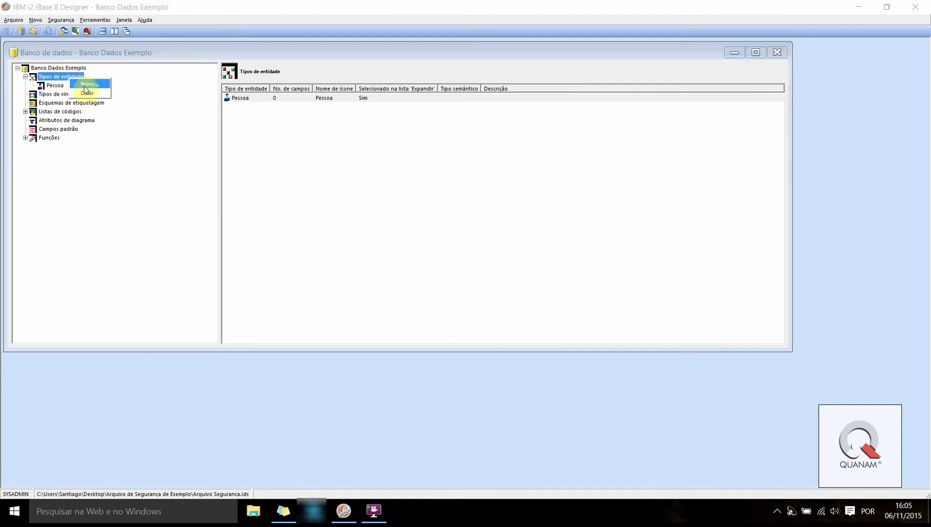
click(90, 84)
text(Telefone)
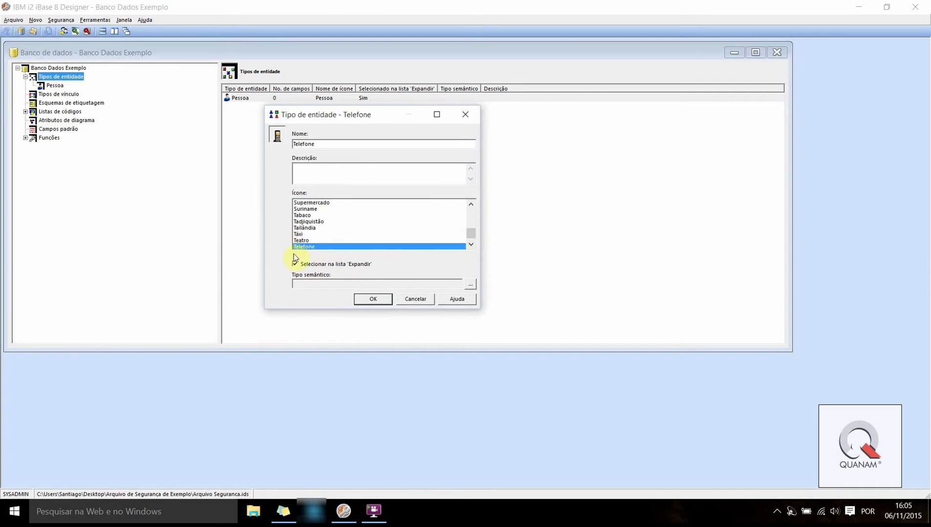
click(364, 299)
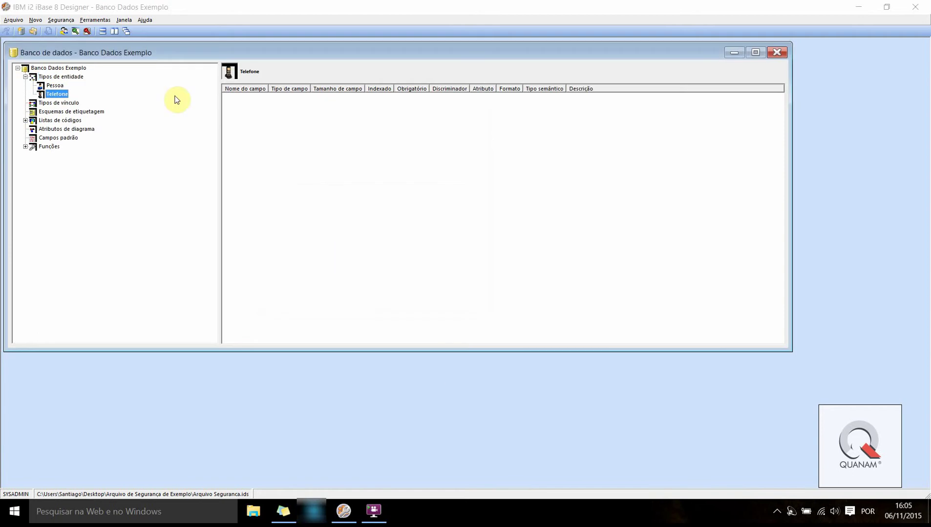
click(54, 77)
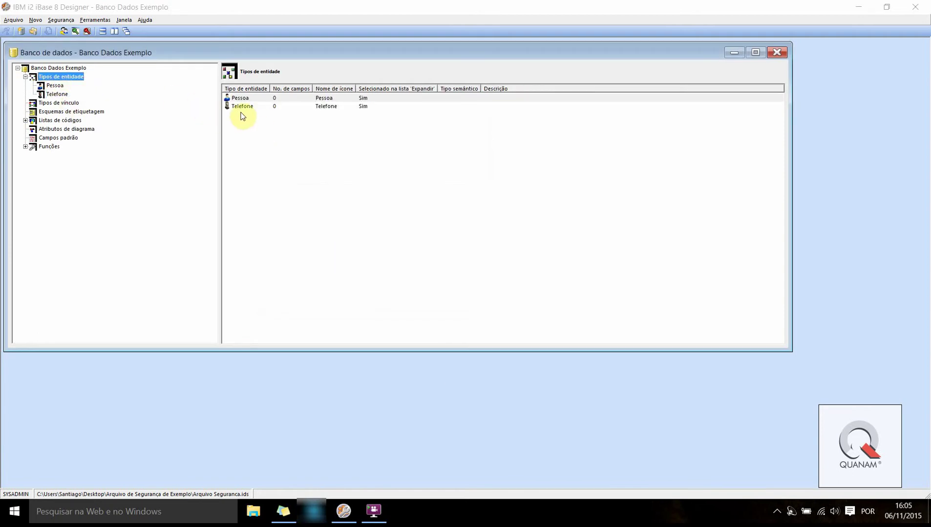
Add a Carro entity type using the Automóvel icon
right_click(47, 76)
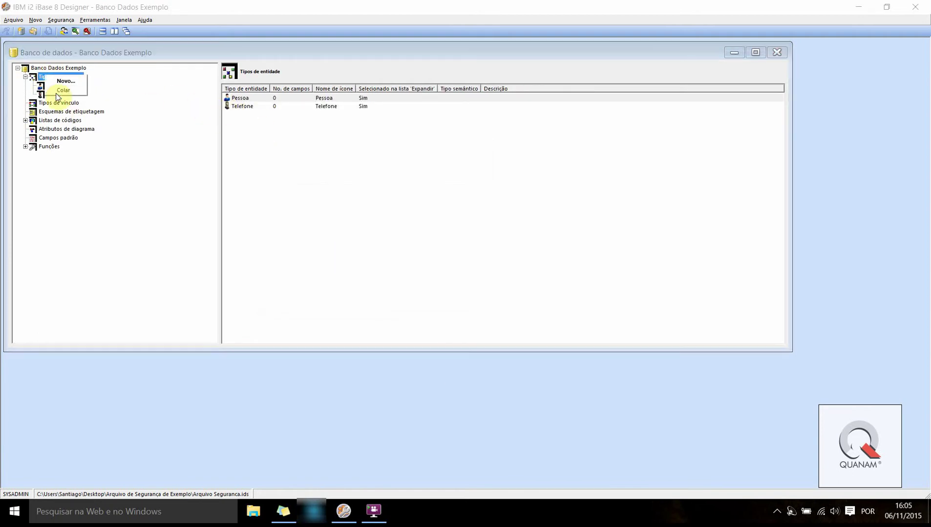
click(66, 81)
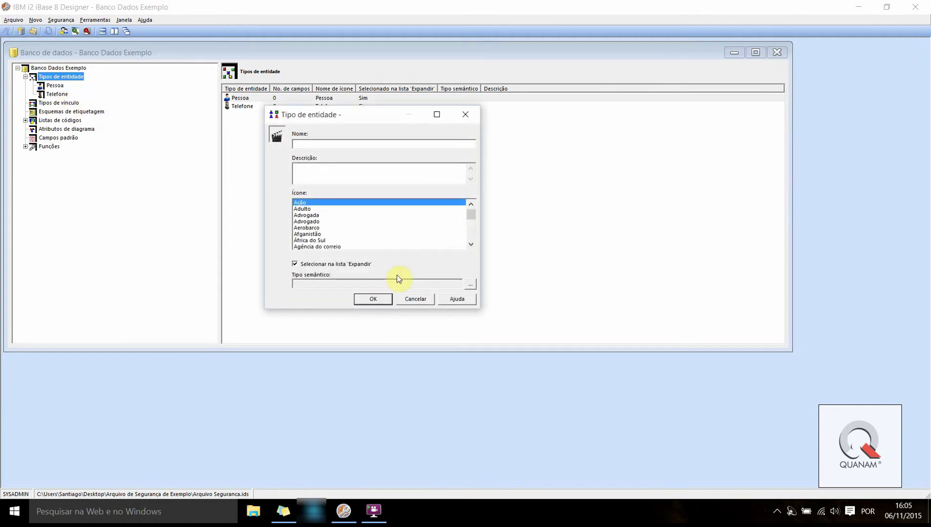
text(Caro)
key(BackSpace)
key(BackSpace)
key(BackSpace)
key(BackSpace)
key(BackSpace)
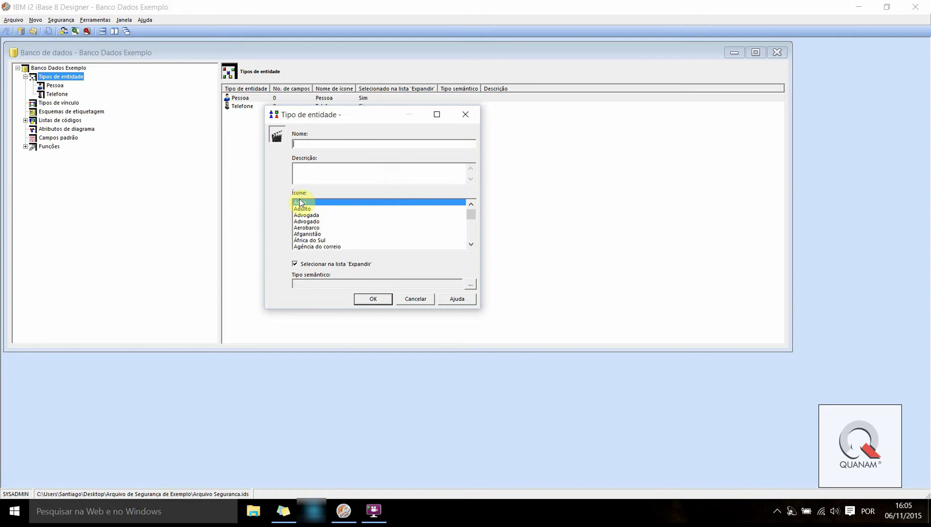
text(Automóvel)
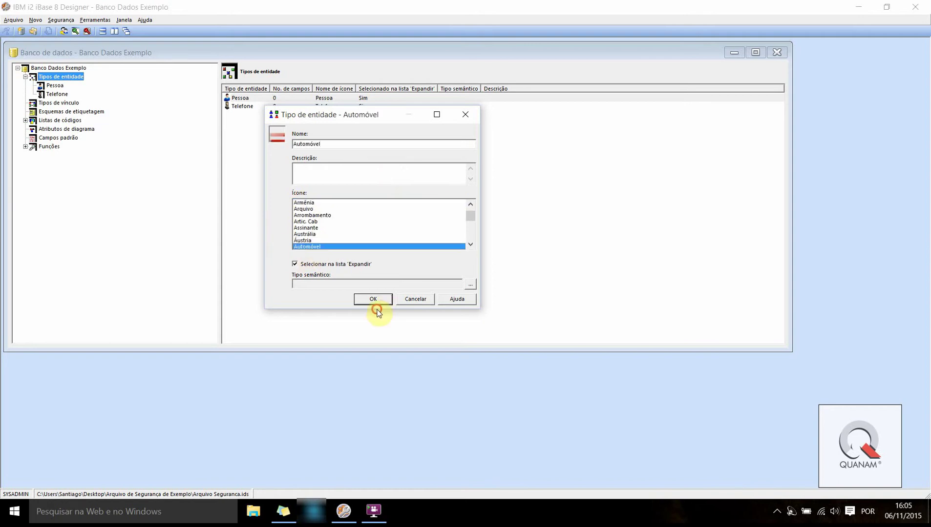
double_click(338, 144)
text(Caroo)
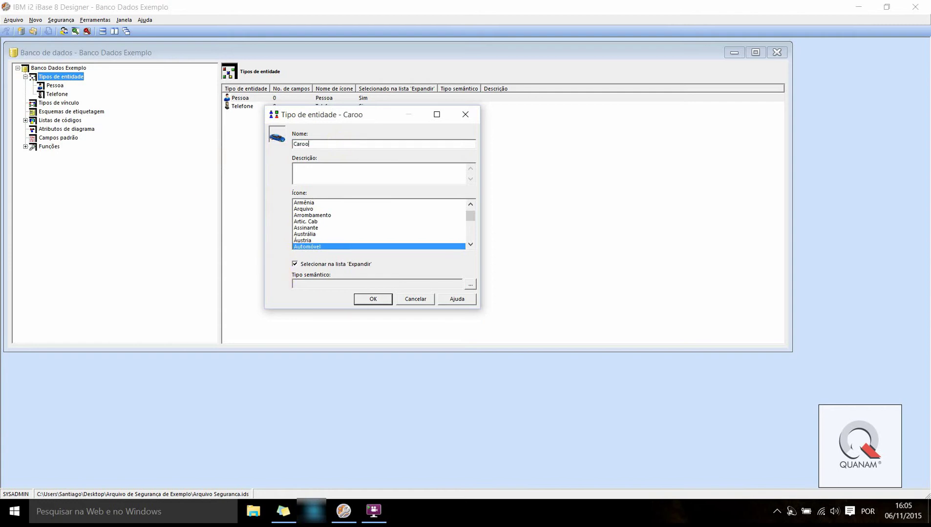
key(BackSpace)
key(BackSpace)
key(BackSpace)
key(BackSpace)
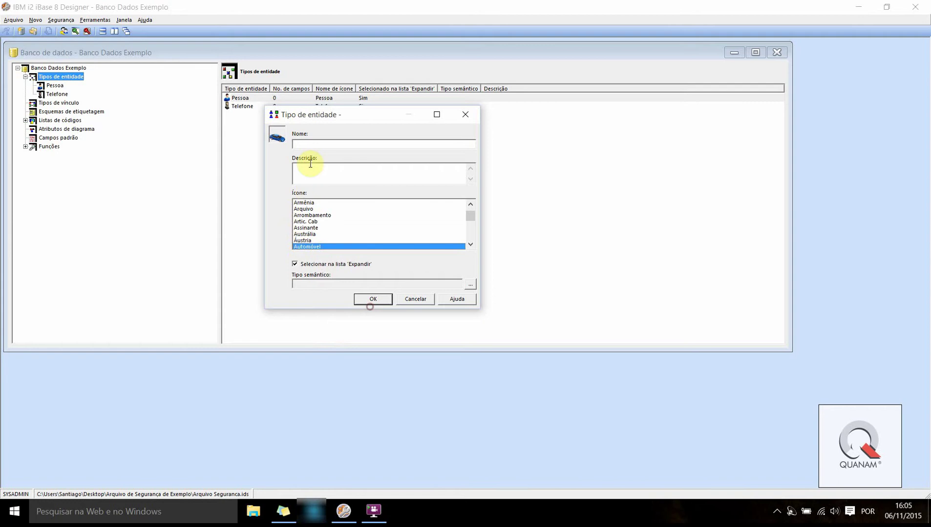
text(Carro)
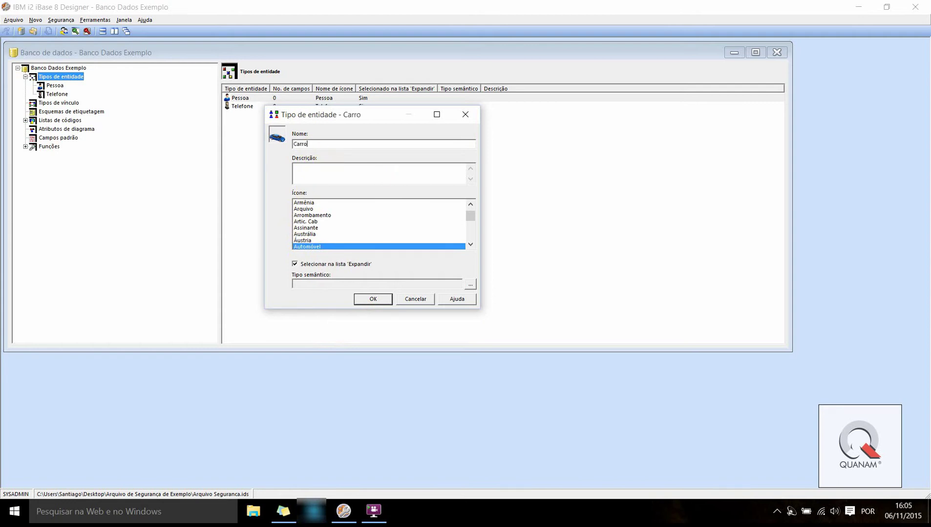
drag(292, 115, 393, 117)
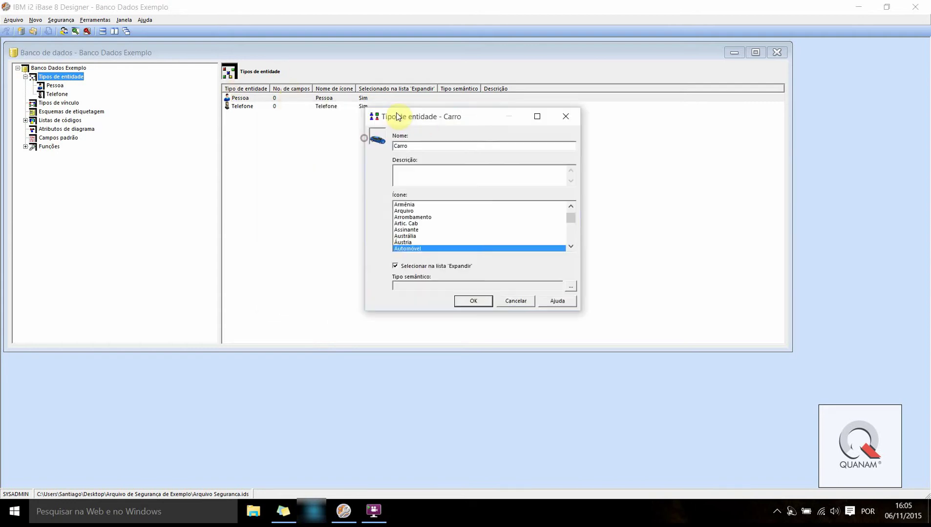
key(Return)
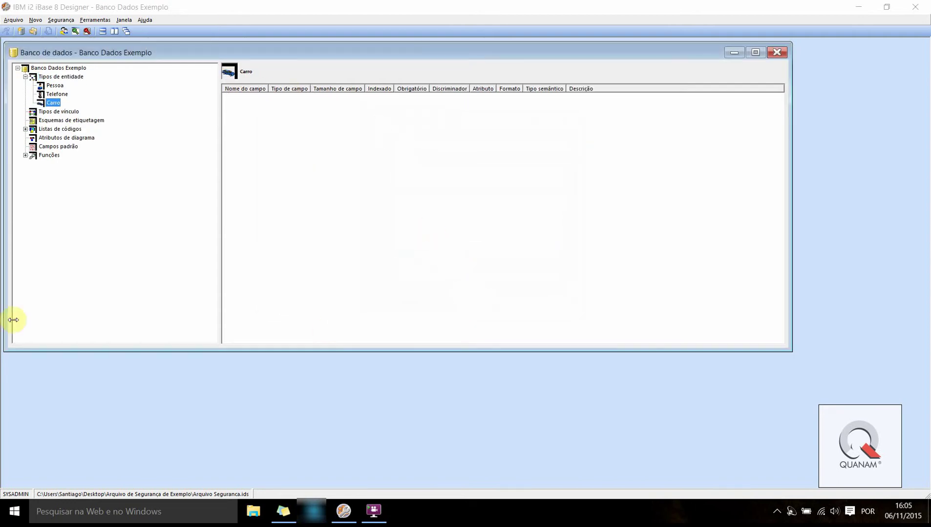
Review the Pessoa, Telefone and Carro entity types in the list
click(55, 85)
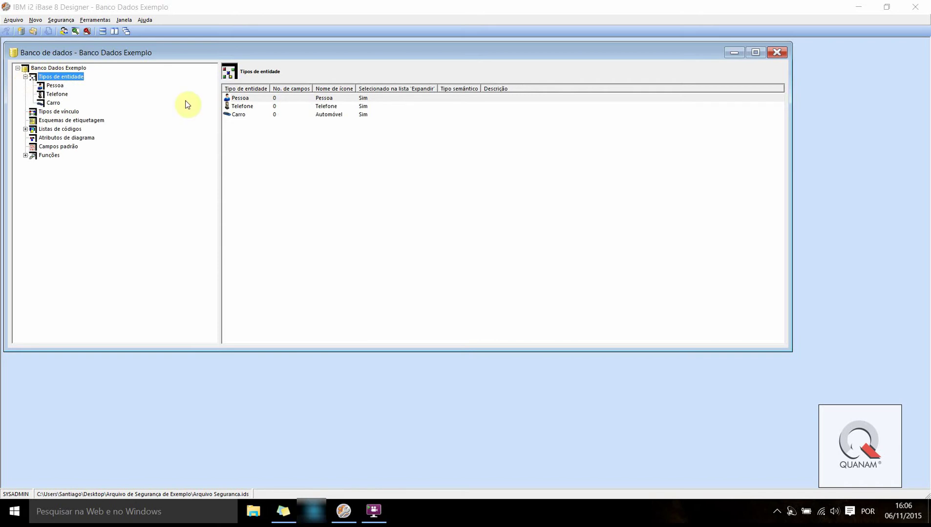
click(295, 123)
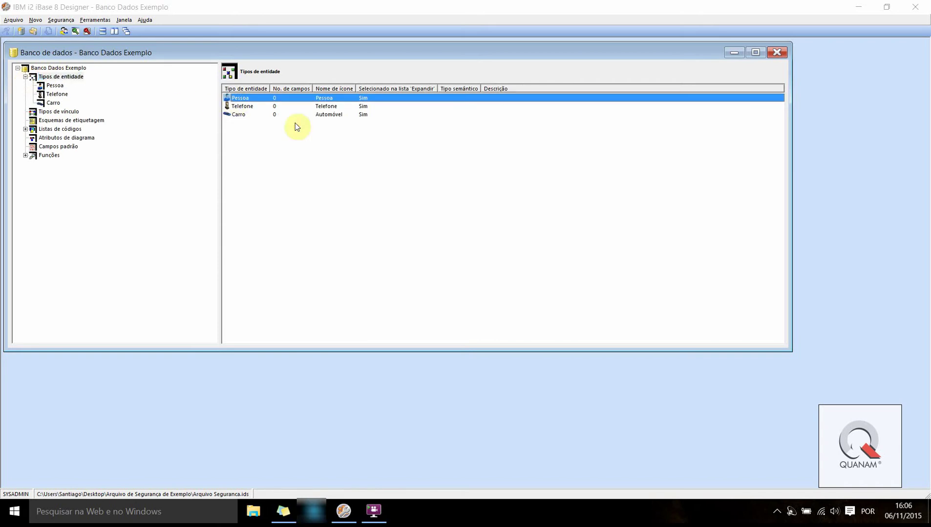
click(241, 105)
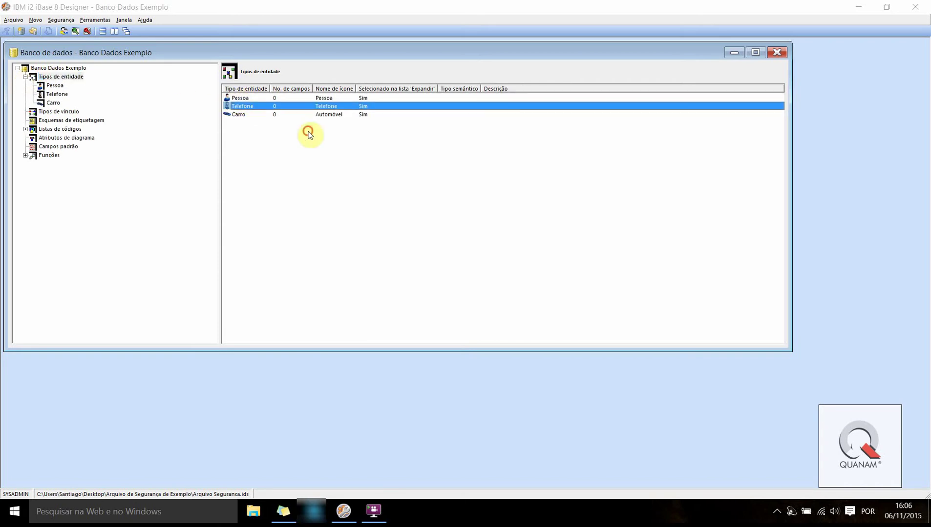
click(237, 99)
click(236, 106)
click(239, 100)
click(241, 115)
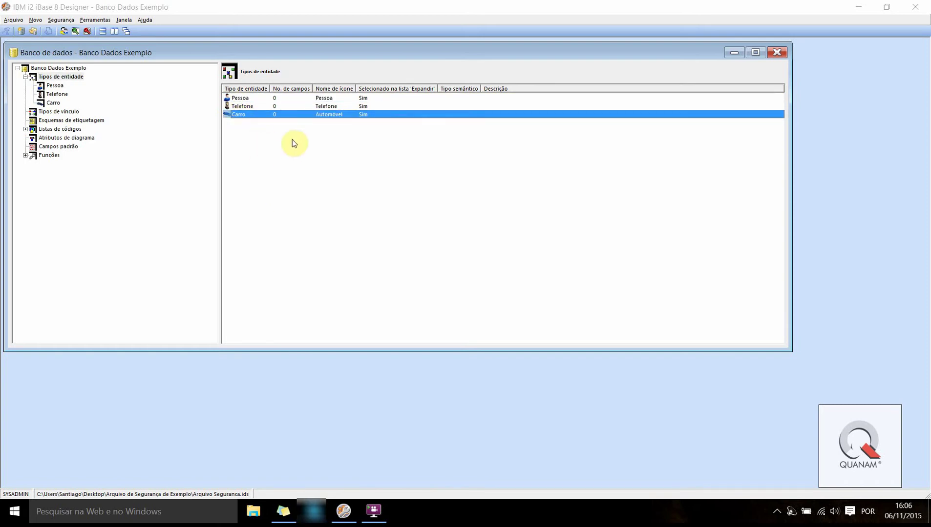
click(45, 112)
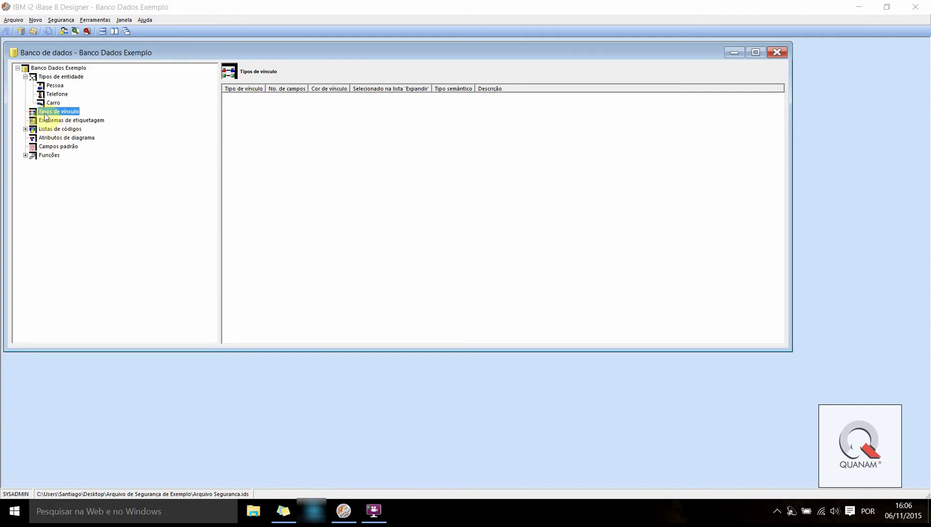
Create a new green (Verde) link type named Proprietário
right_click(45, 113)
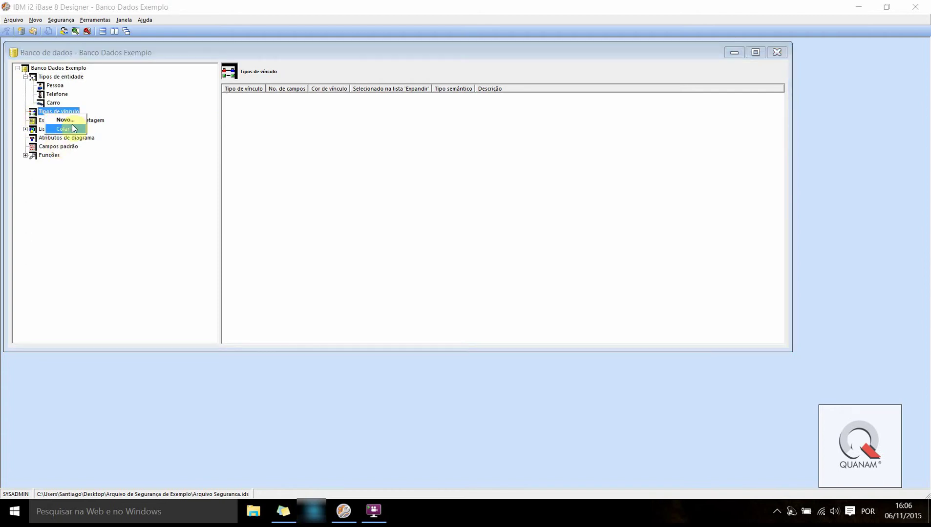
key(Return)
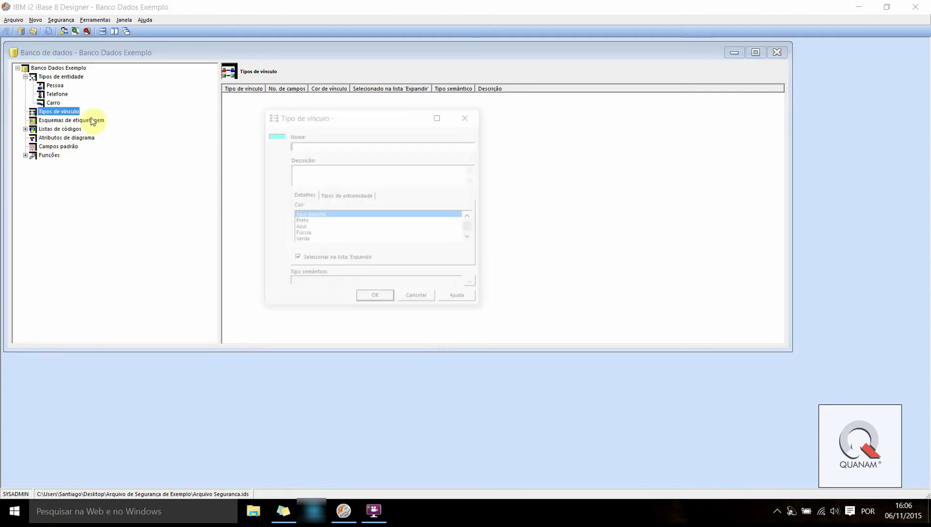
click(271, 117)
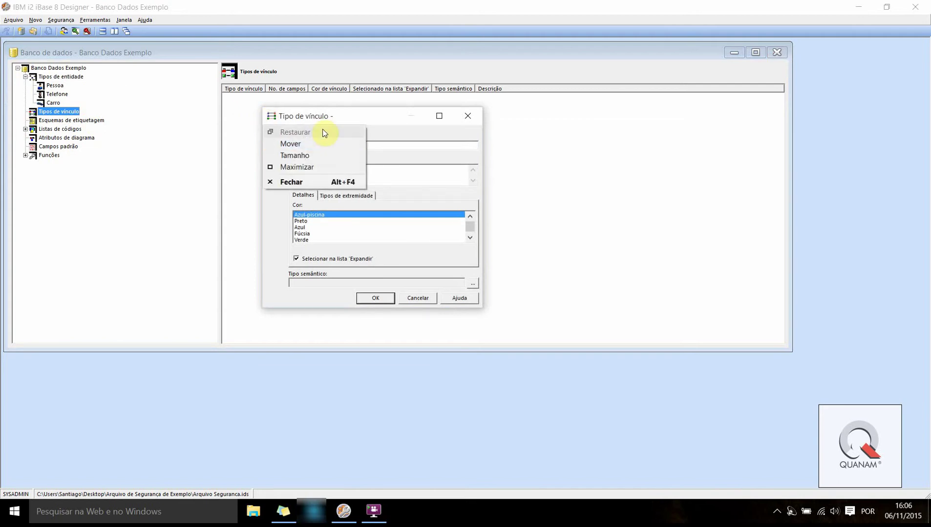
drag(313, 117, 393, 116)
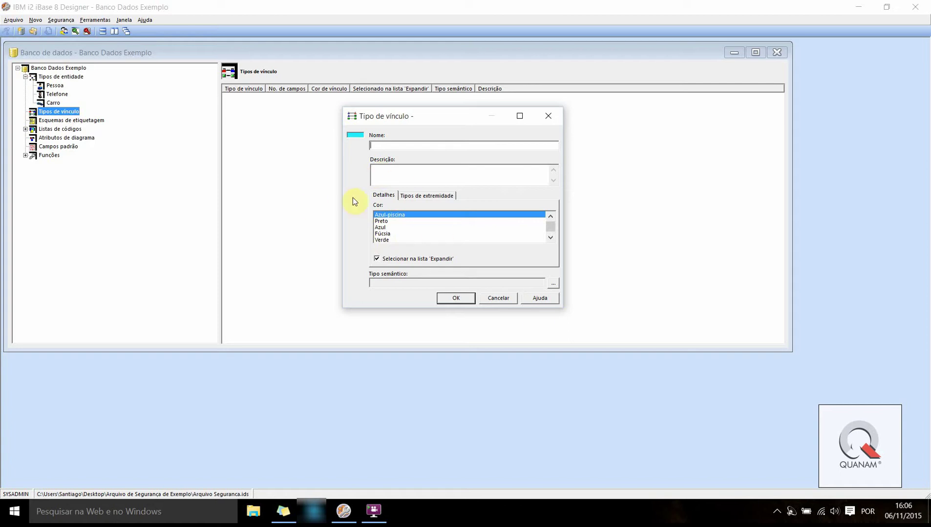
click(382, 221)
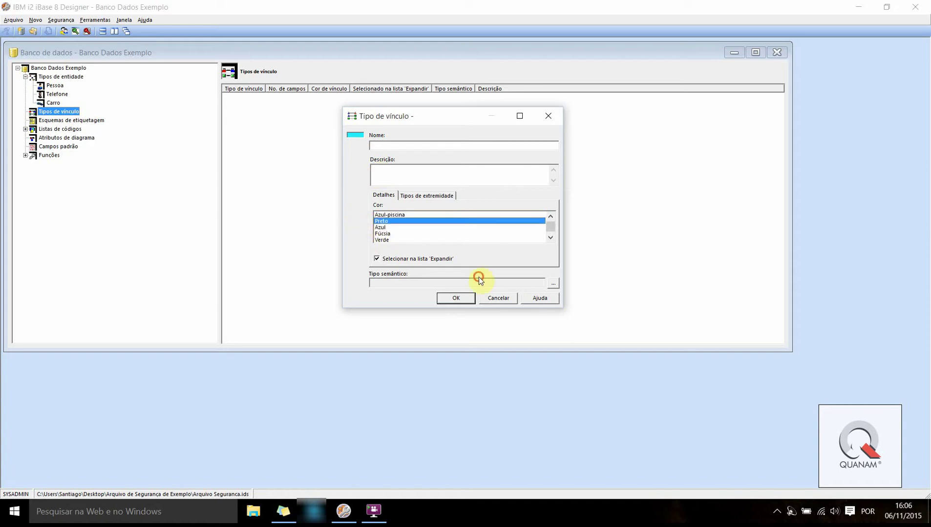
click(377, 228)
click(379, 234)
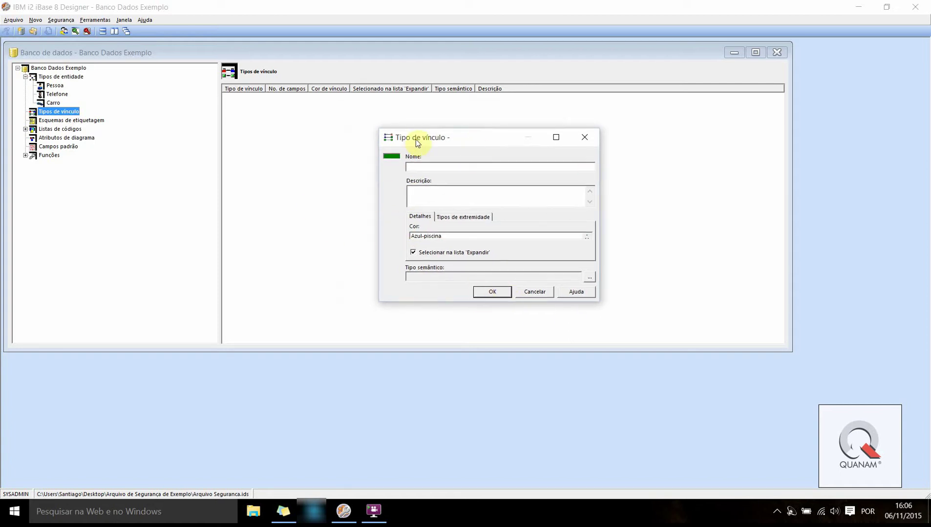
drag(416, 139, 366, 138)
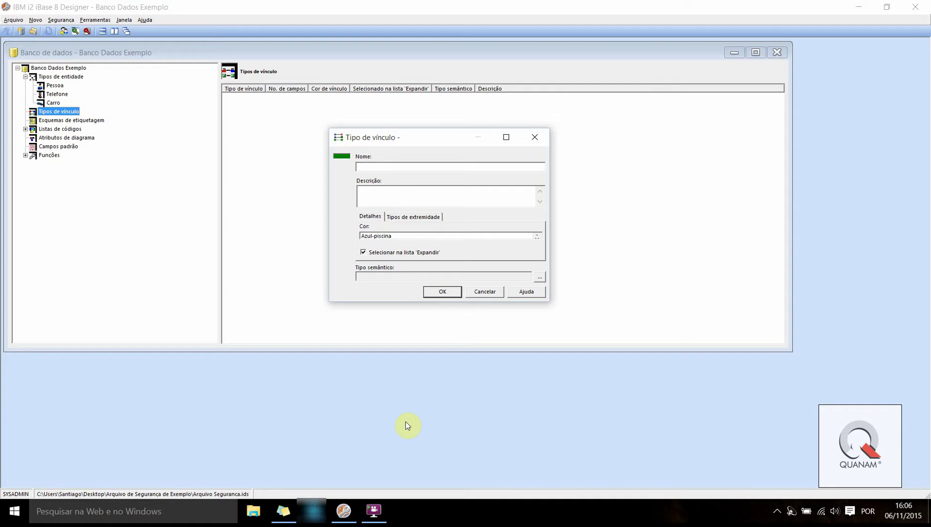
text(Proprietário)
Restrict its ends to Pessoa at end 1 and Telefone and Carro at end 2, then save
click(397, 216)
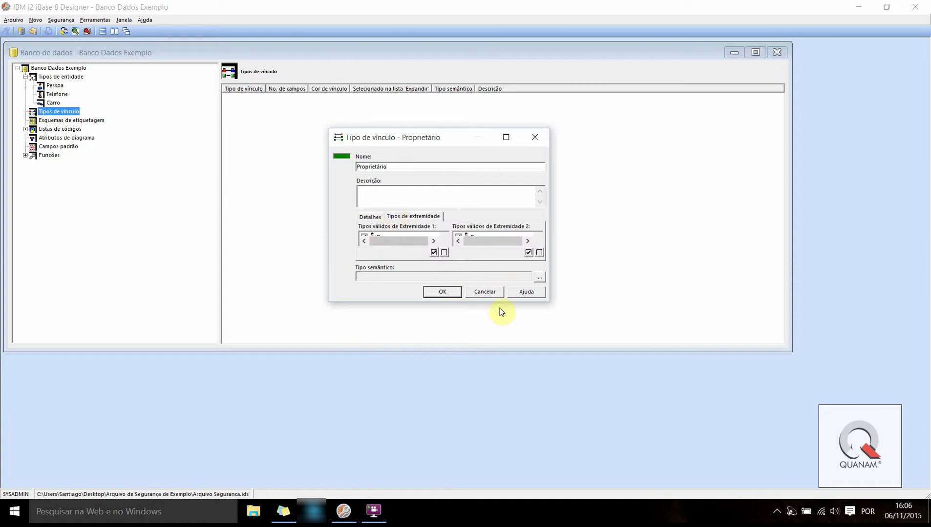
drag(547, 300, 756, 385)
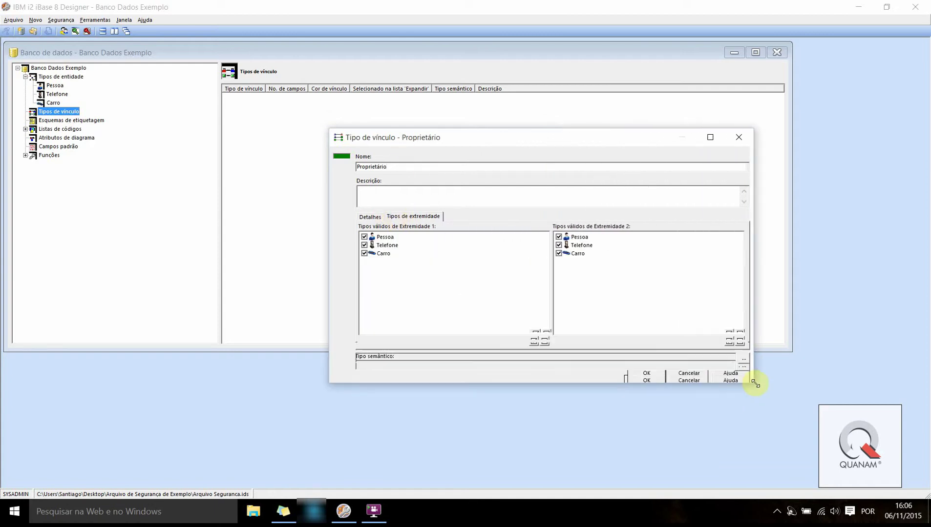
click(547, 324)
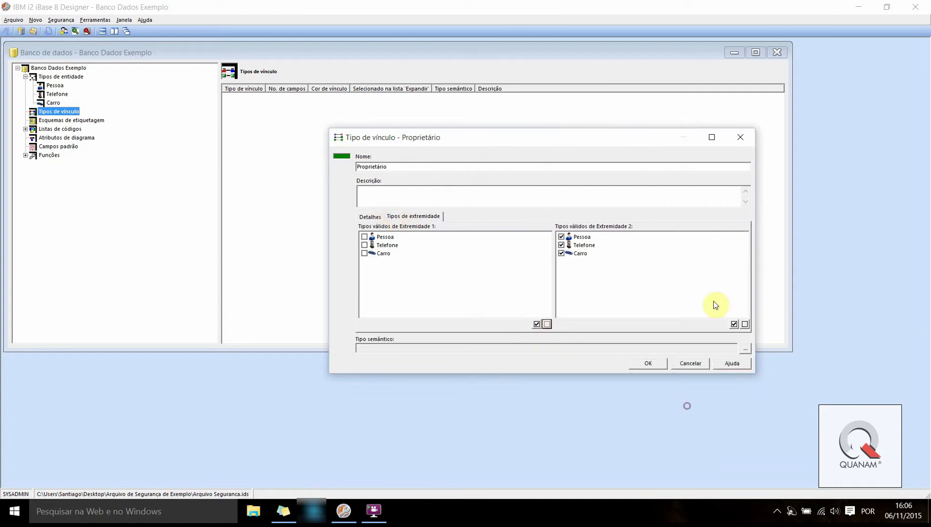
click(744, 324)
click(364, 237)
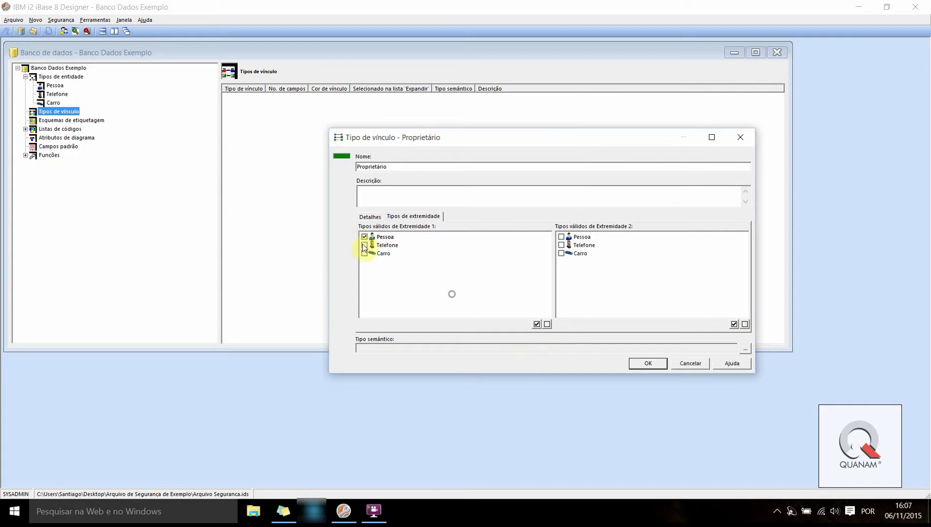
click(364, 238)
click(561, 246)
click(562, 253)
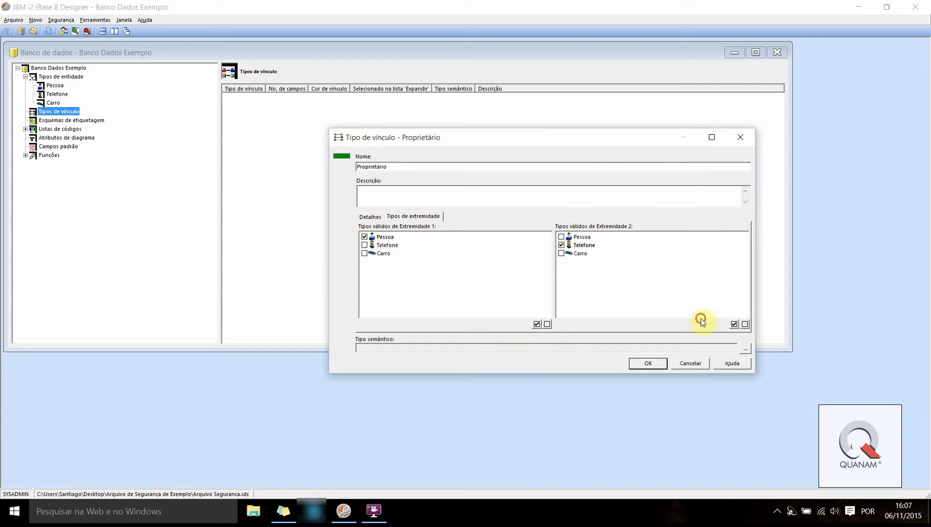
click(635, 364)
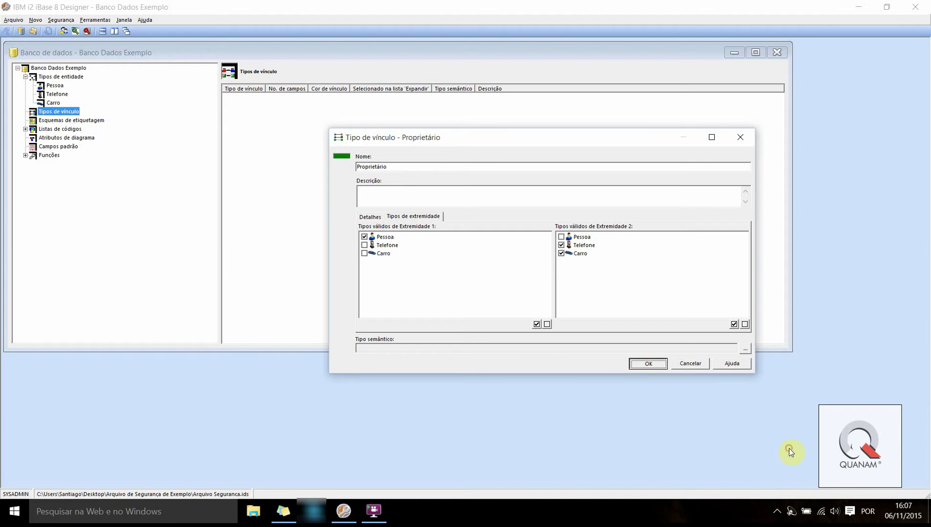
click(633, 362)
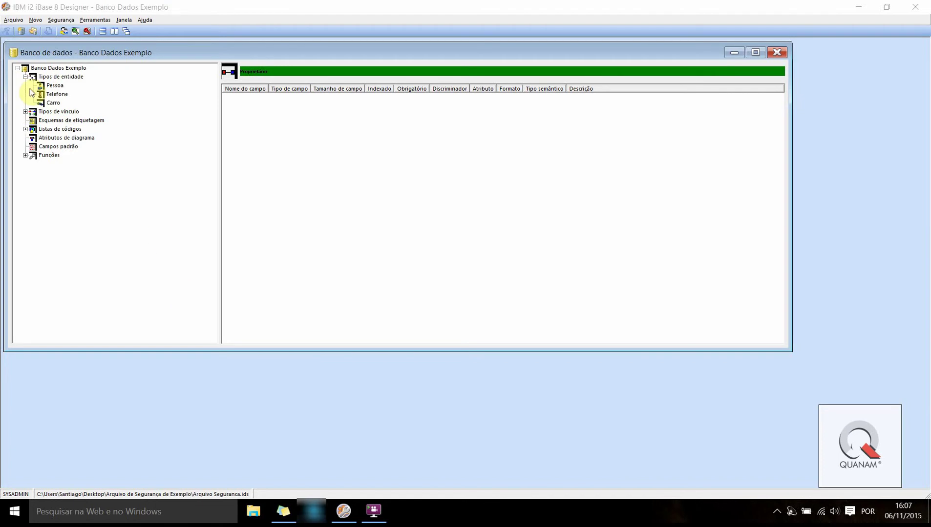
Add a Casa entity type with the Casa house icon
click(54, 77)
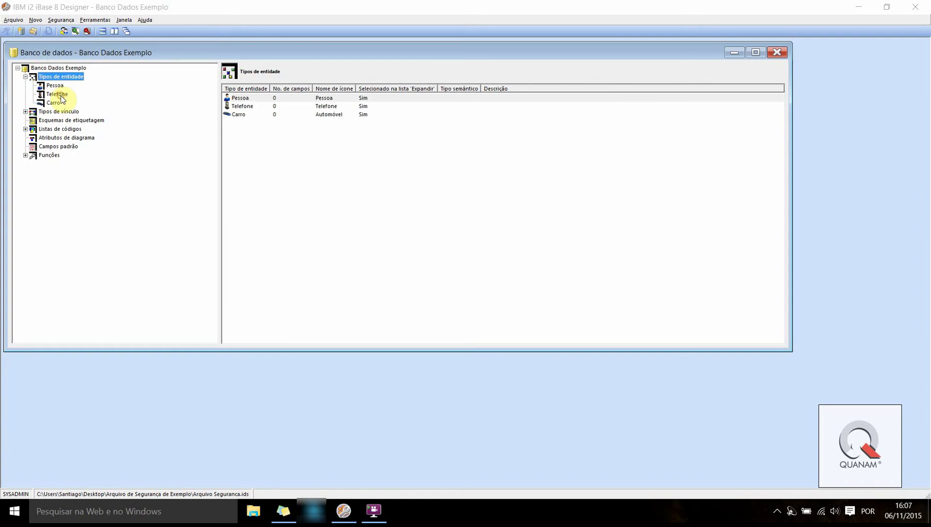
right_click(51, 78)
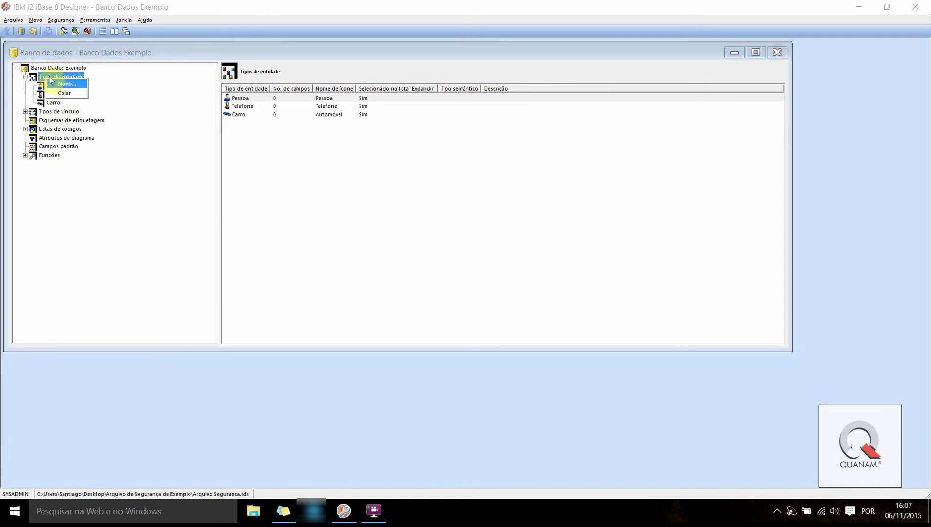
click(44, 76)
right_click(44, 75)
click(64, 100)
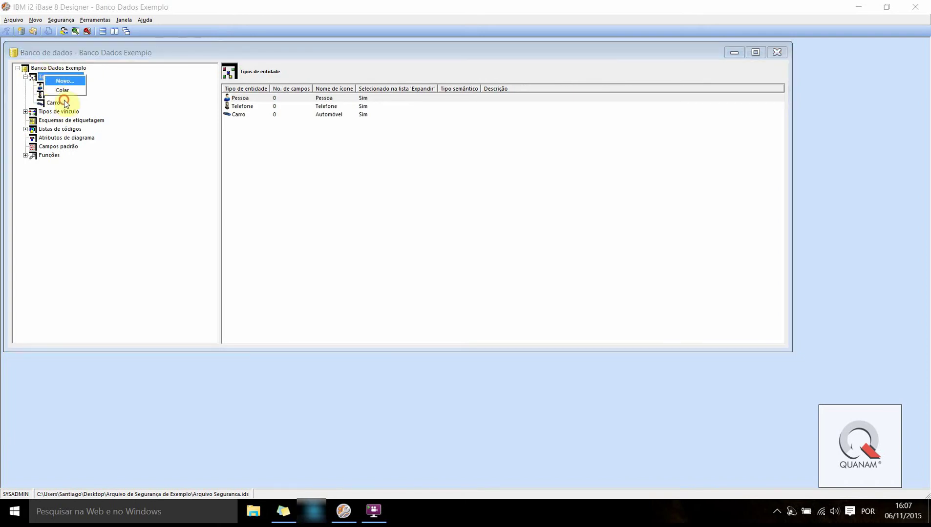
text(Ca)
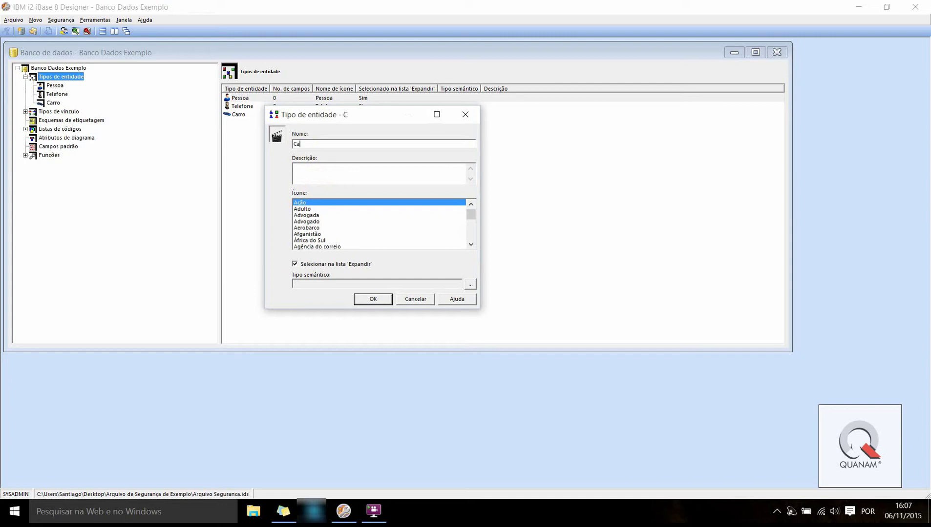
text(sa)
click(366, 298)
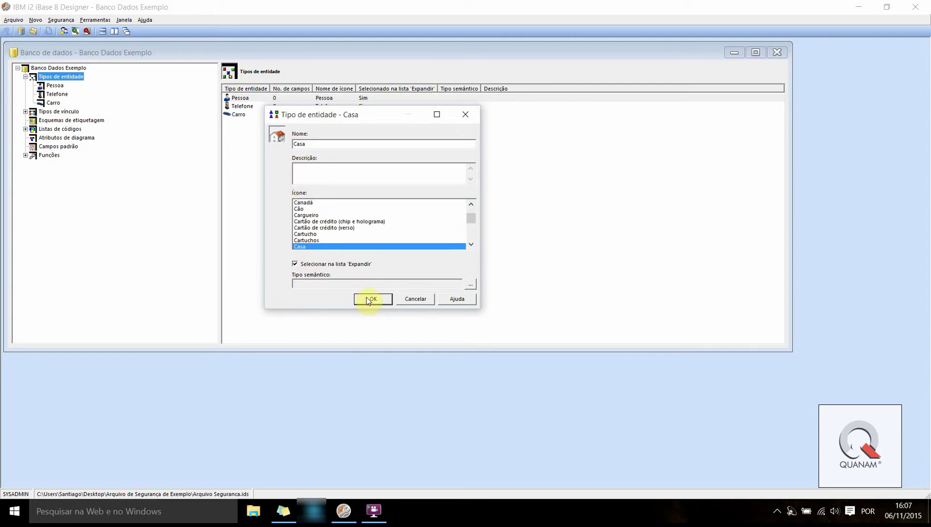
click(370, 298)
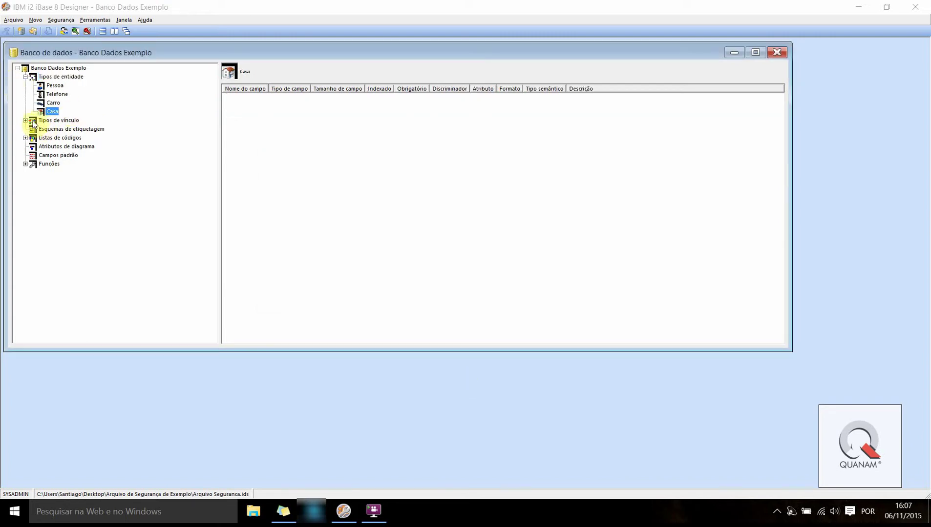
Expand Tipos de vínculo to show the Proprietário link type
click(47, 129)
click(40, 121)
click(25, 120)
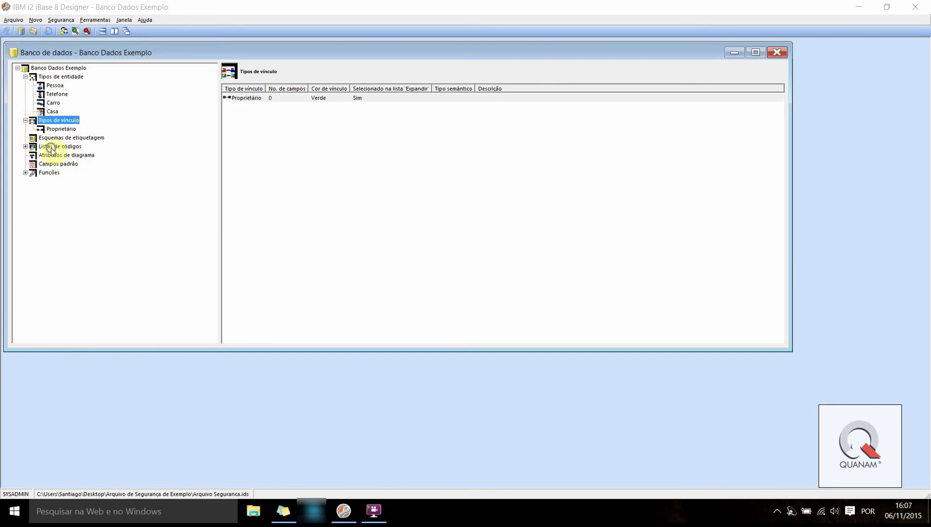
Create a new link type named Residência coloured blue (Azul)
right_click(41, 119)
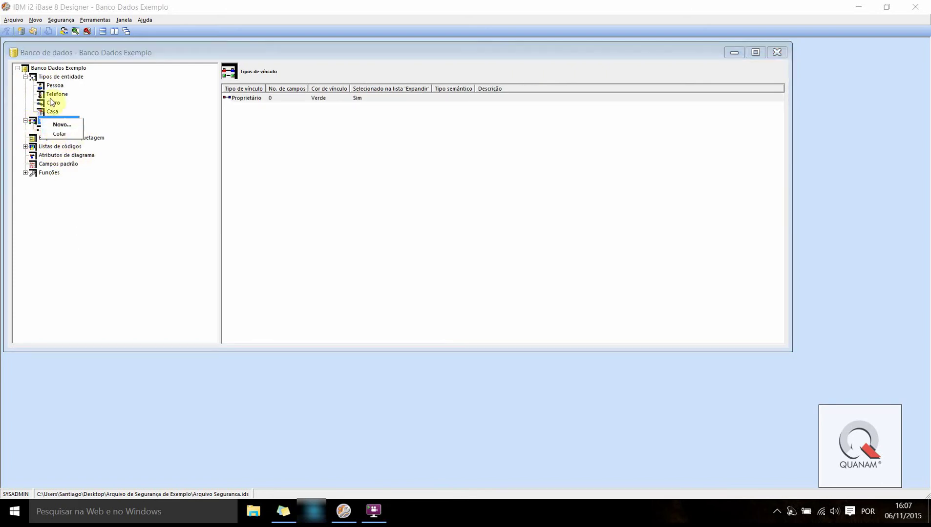
click(55, 125)
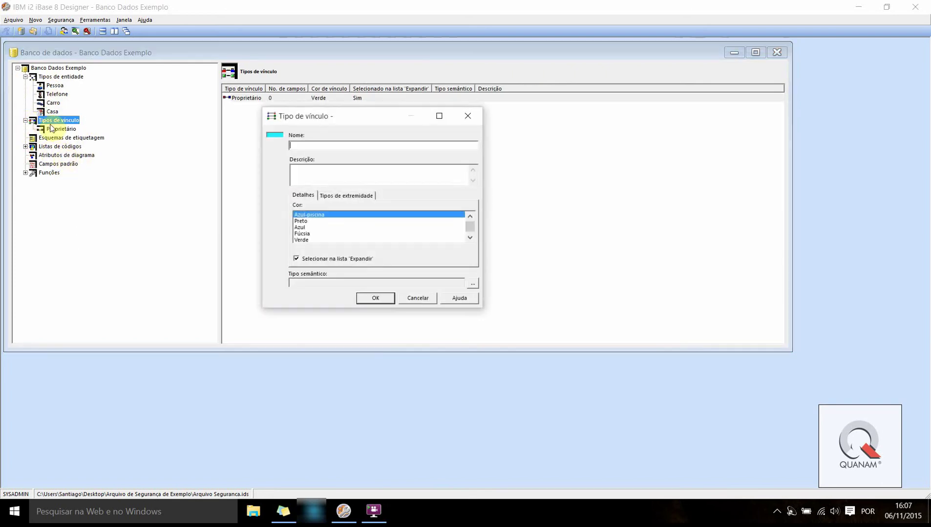
text(Mora)
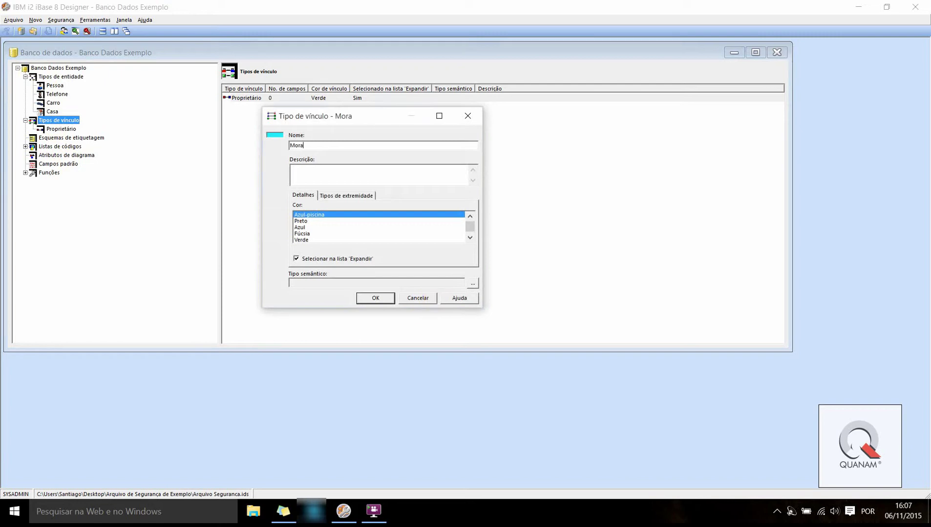
text( em)
click(306, 240)
drag(312, 146, 214, 166)
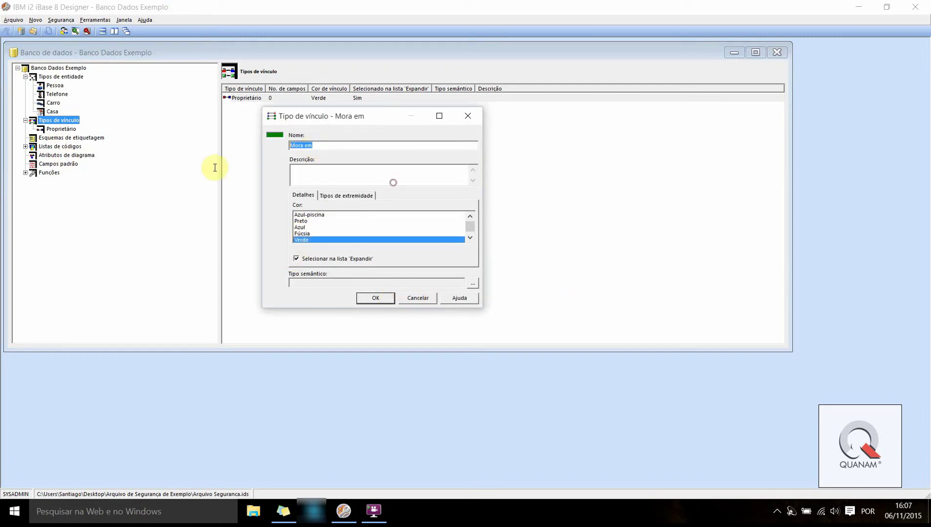
text(Residência)
key(Up)
key(Up)
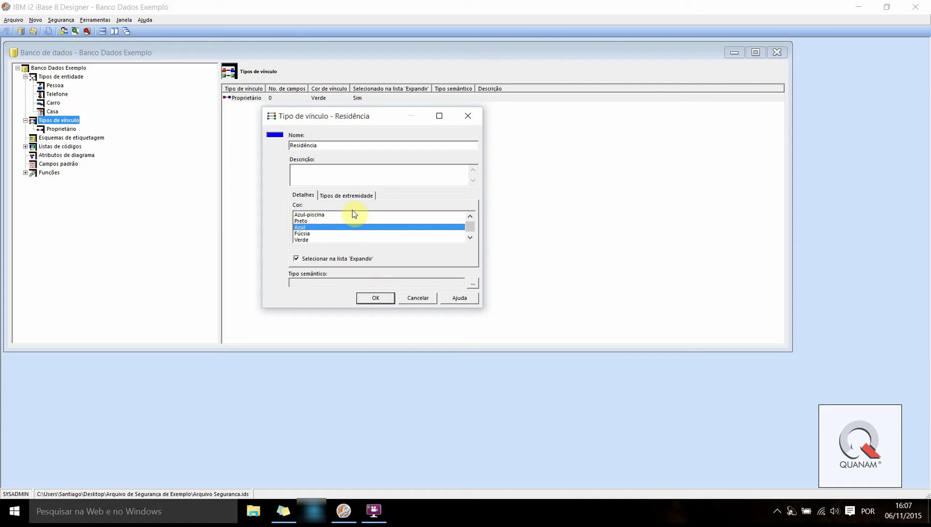
Limit its ends to Pessoa at end 1 and Casa at end 2, then save
click(334, 198)
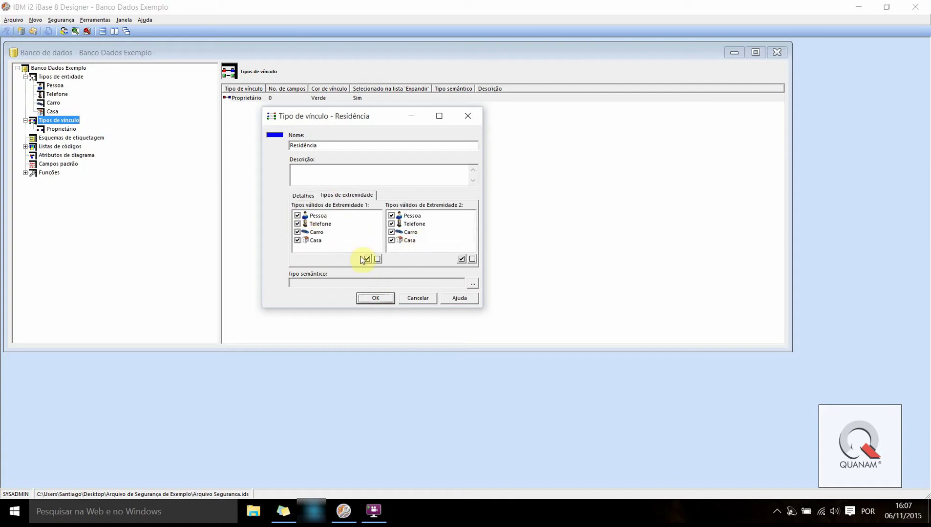
click(472, 259)
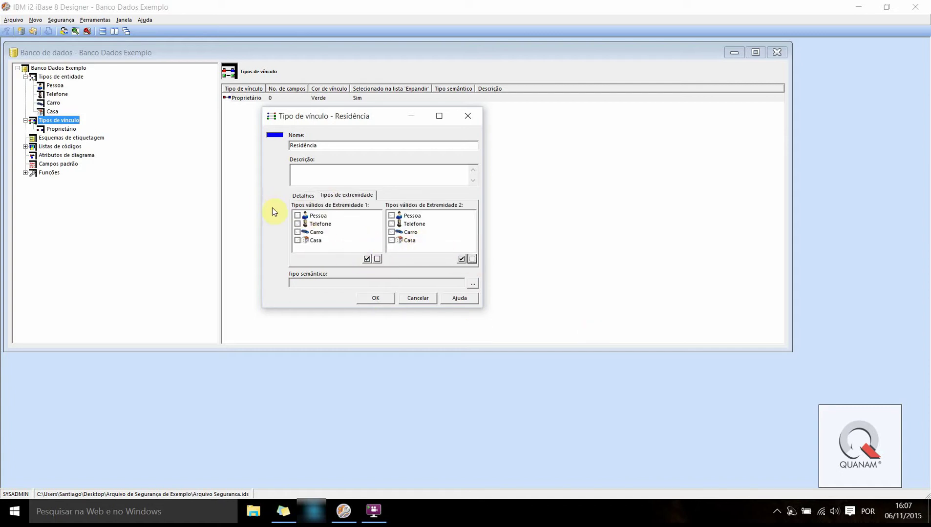
click(297, 215)
click(391, 240)
click(372, 299)
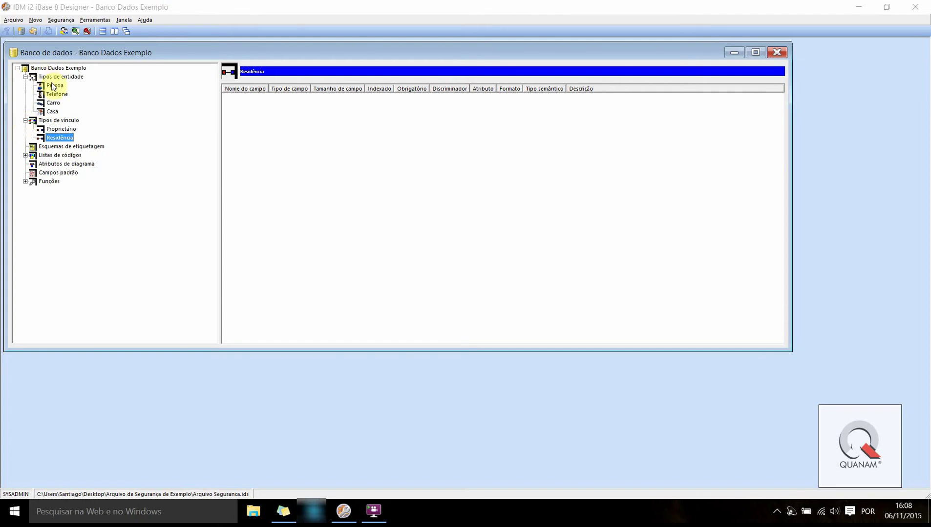
double_click(34, 77)
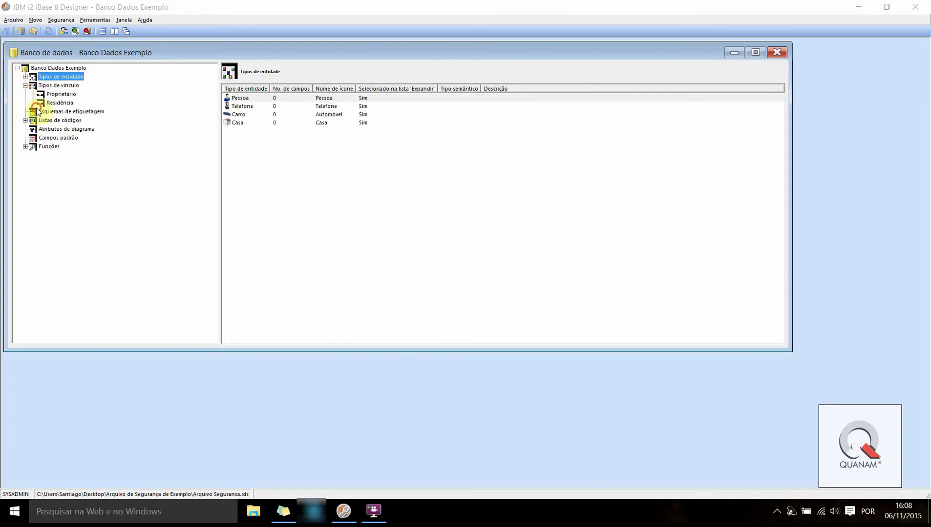
Navigate the tree to Tipos de entidade and show Pessoa's still-empty field list
click(44, 86)
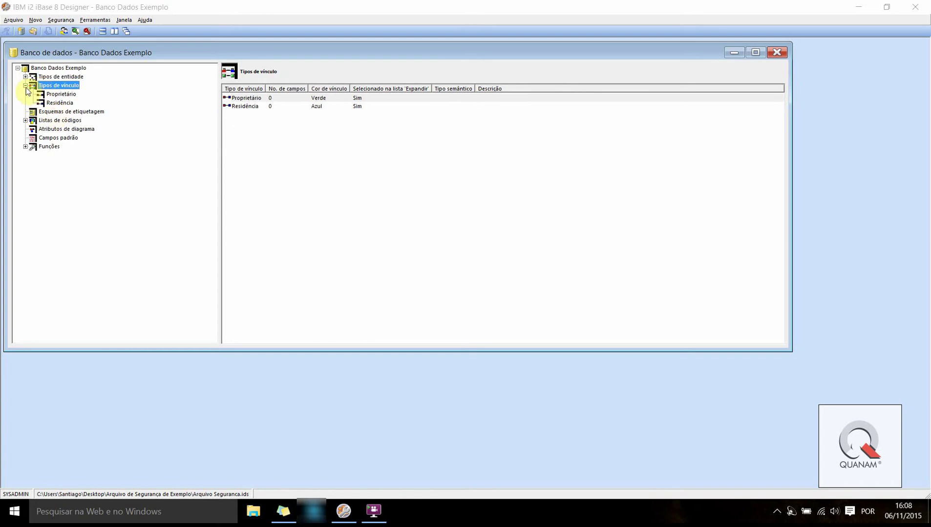
double_click(41, 84)
click(43, 68)
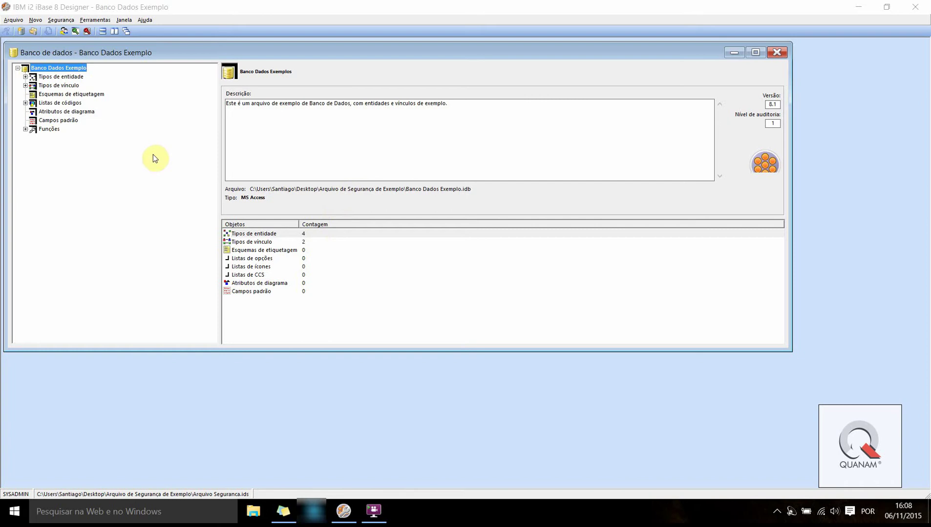
click(25, 77)
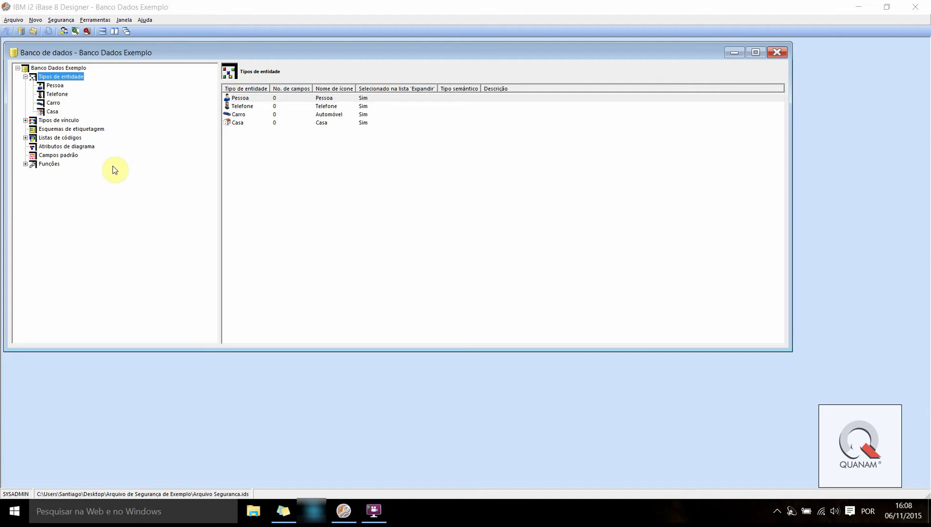
click(55, 86)
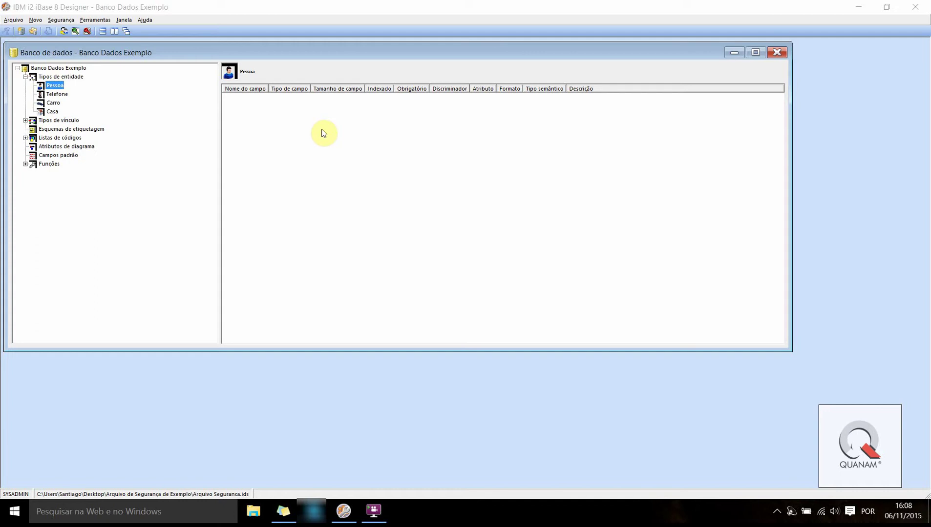
Start a new Pessoa field named Nome Completo
right_click(249, 124)
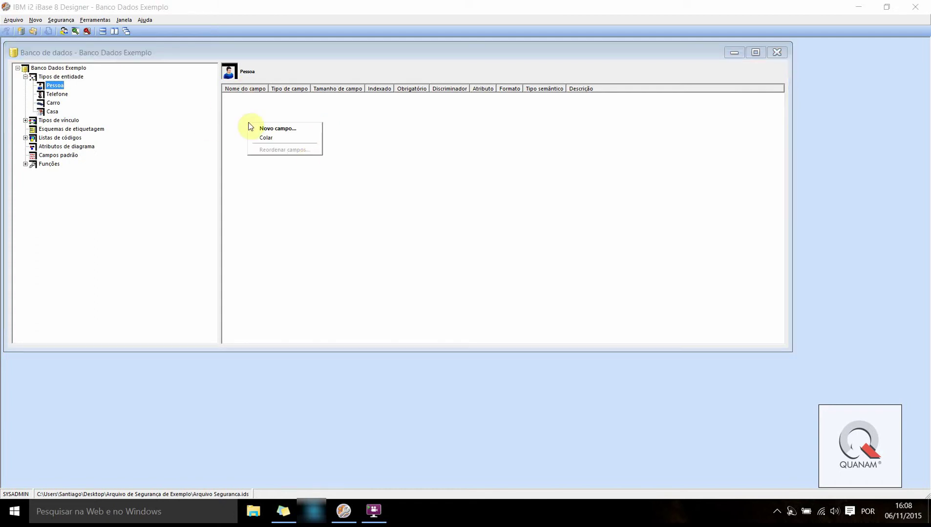
click(305, 124)
right_click(260, 109)
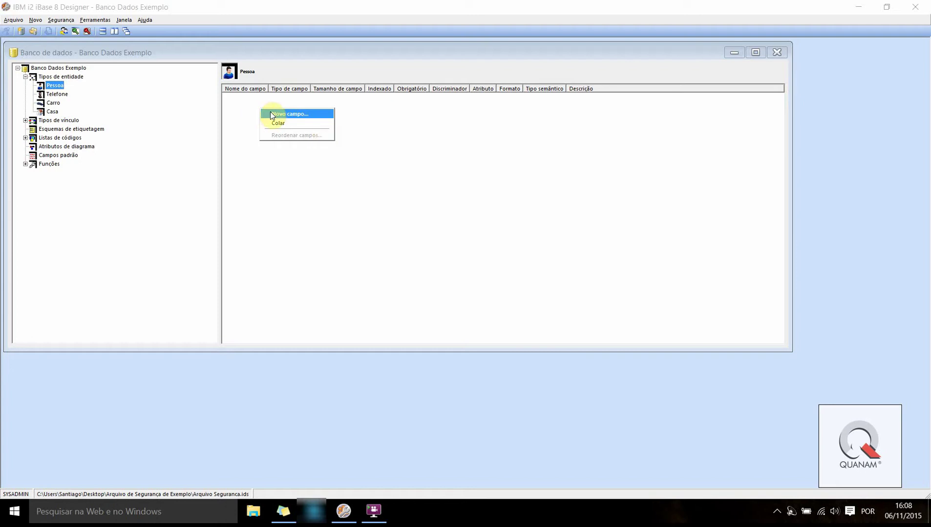
click(272, 114)
text(N)
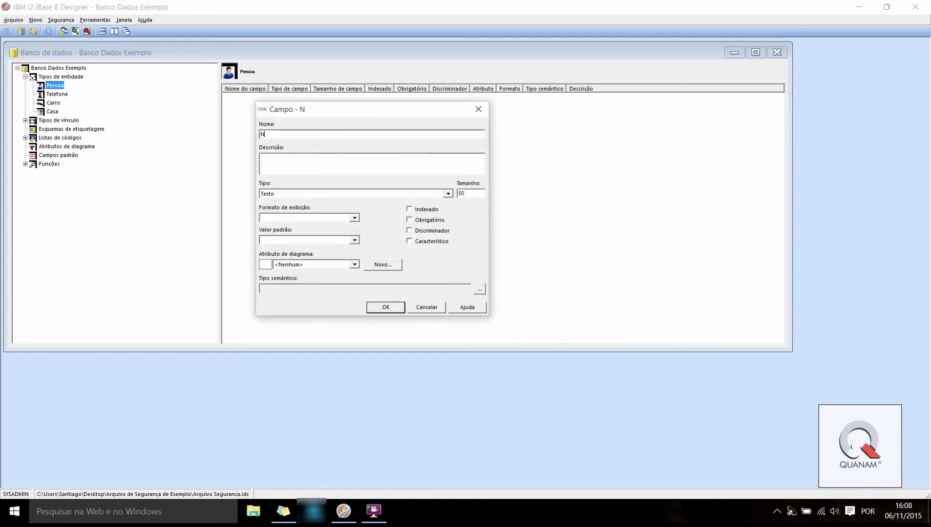
text(ome Completo)
drag(281, 111, 424, 124)
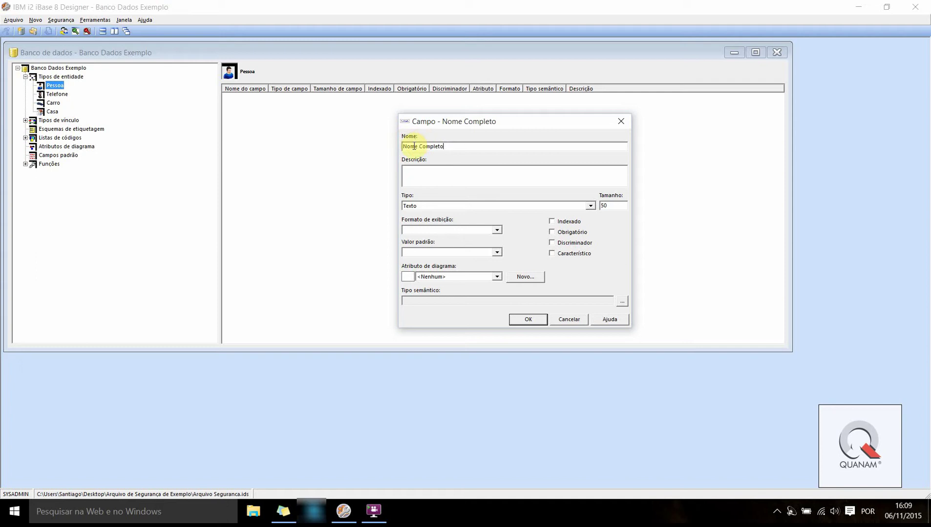
drag(404, 146, 379, 151)
click(478, 147)
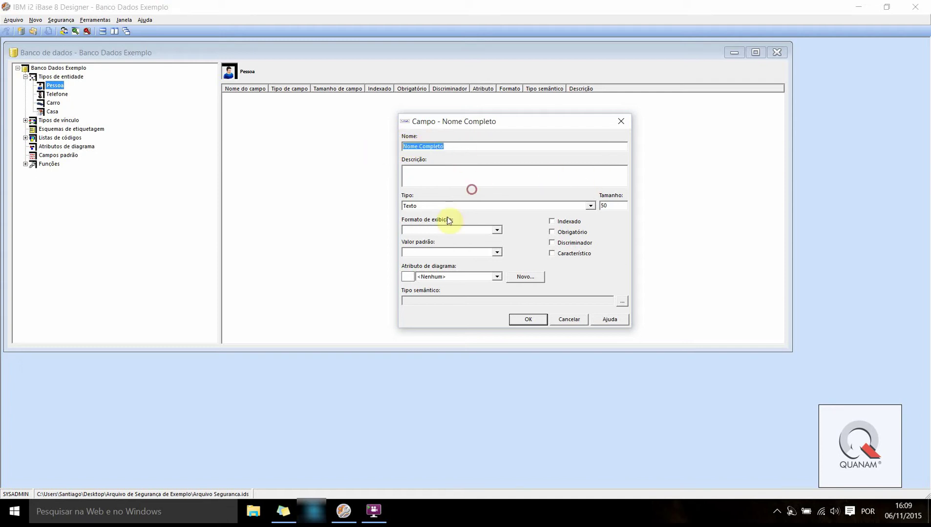
Keep it Texto with size 50, mark it Obrigatório, and save it
click(483, 205)
click(603, 256)
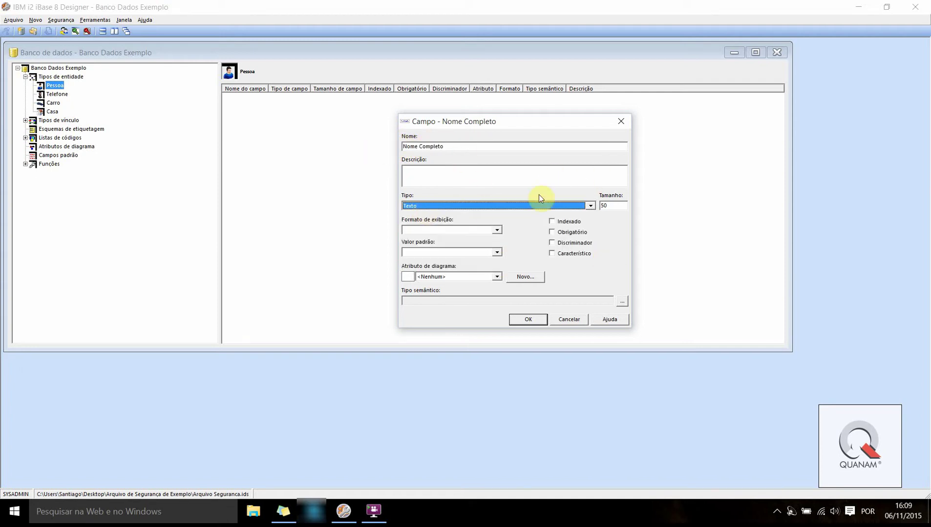
click(619, 208)
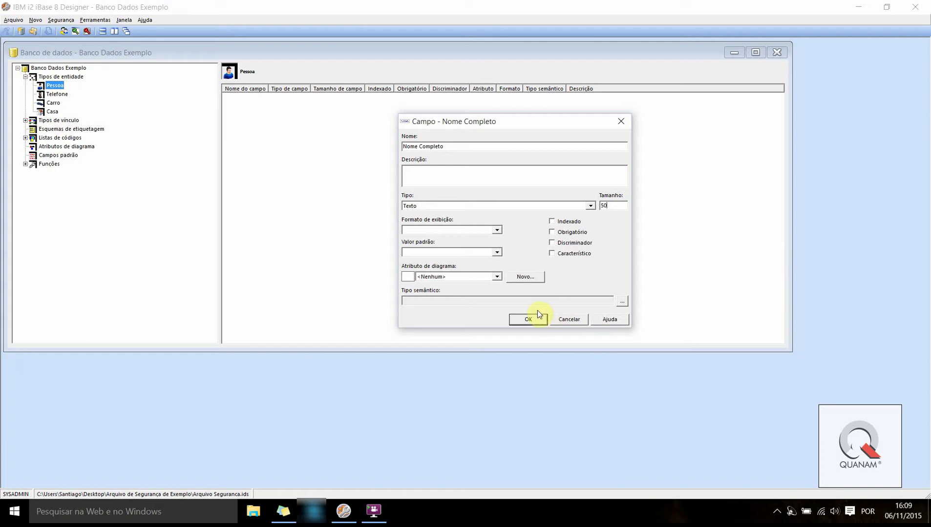
click(551, 232)
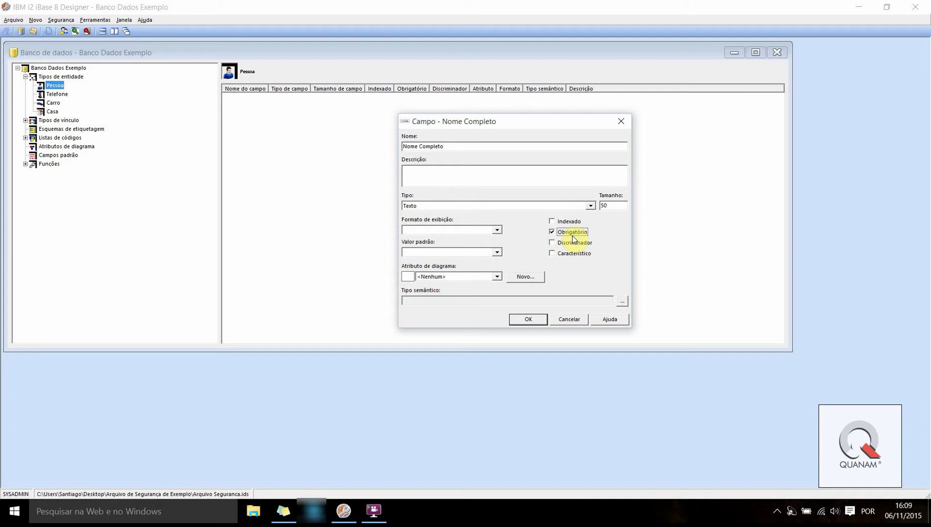
click(522, 319)
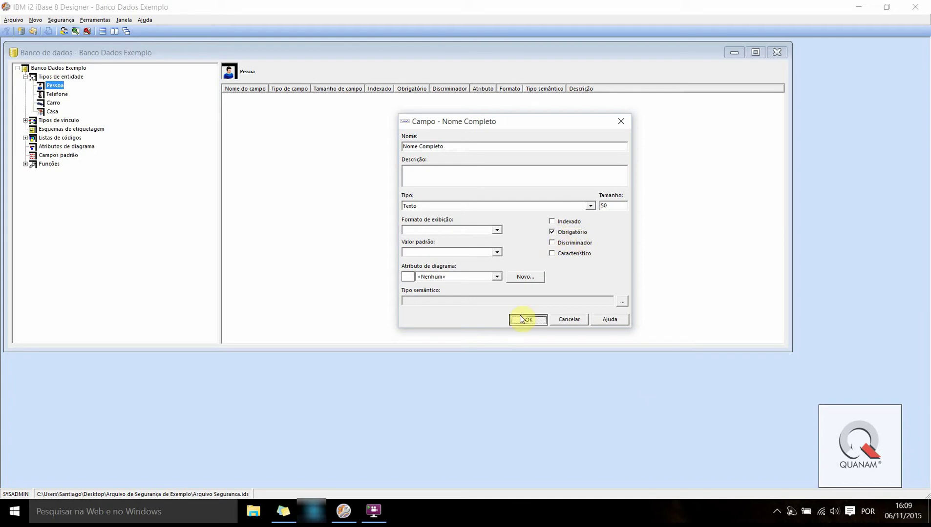
right_click(238, 117)
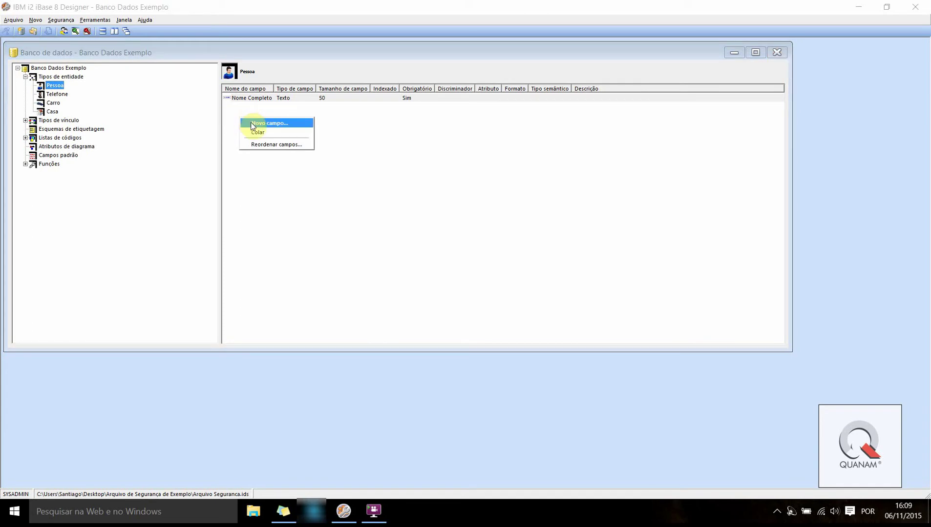
Add a CPF text field ticked Obrigatório and Discriminador, which also indexes it
click(252, 125)
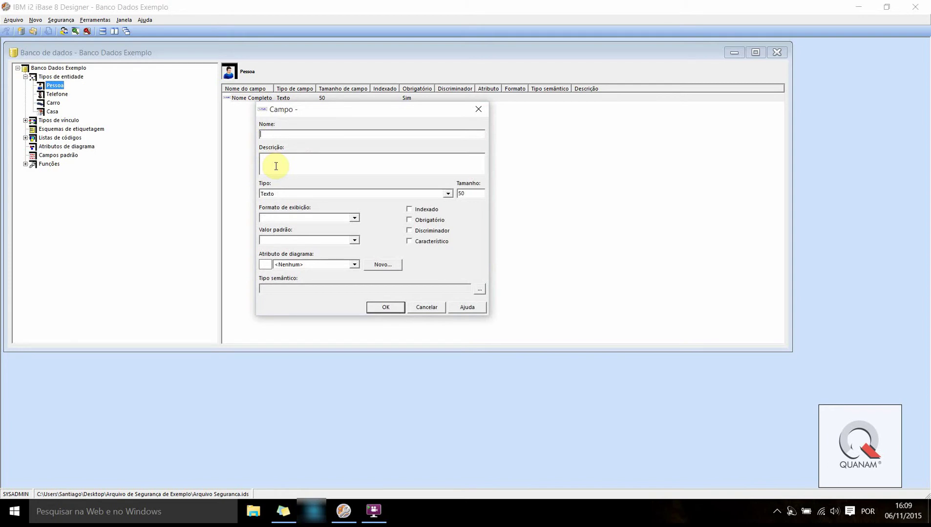
text(CPF)
click(409, 222)
click(409, 231)
click(409, 230)
click(383, 308)
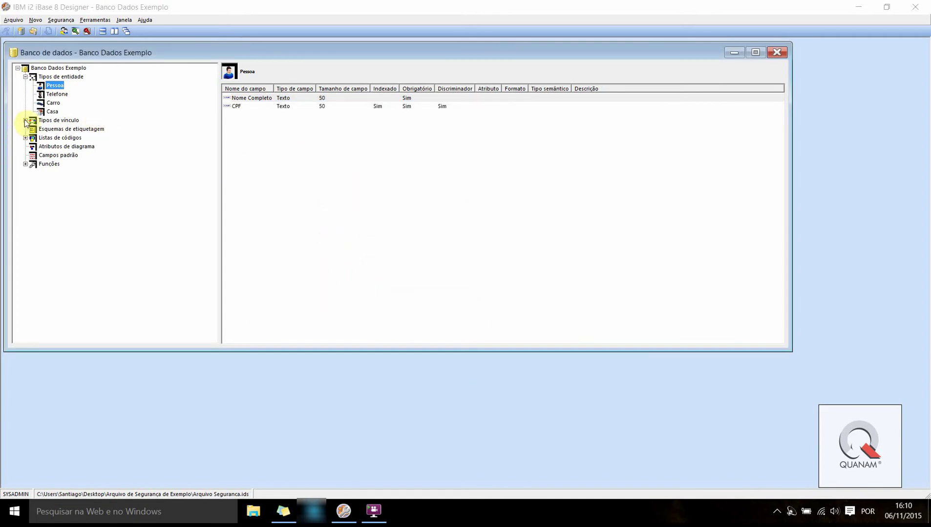
On Telefone, add a Número text field of size 50 marked Obrigatório
click(51, 94)
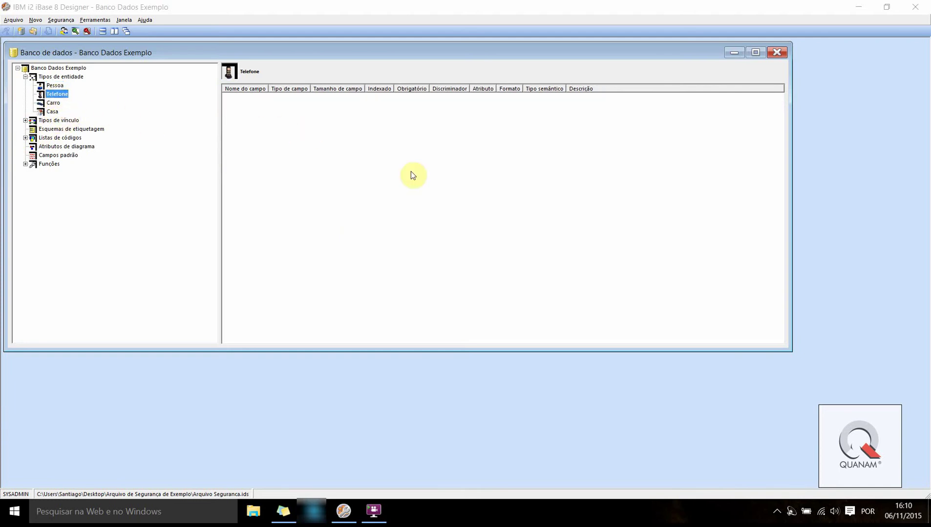
right_click(312, 140)
click(261, 114)
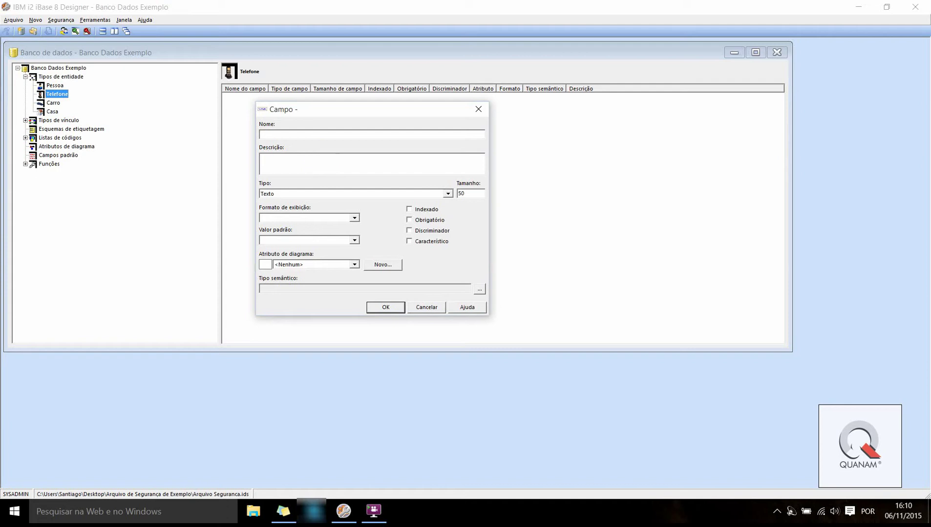
text(Número)
click(409, 221)
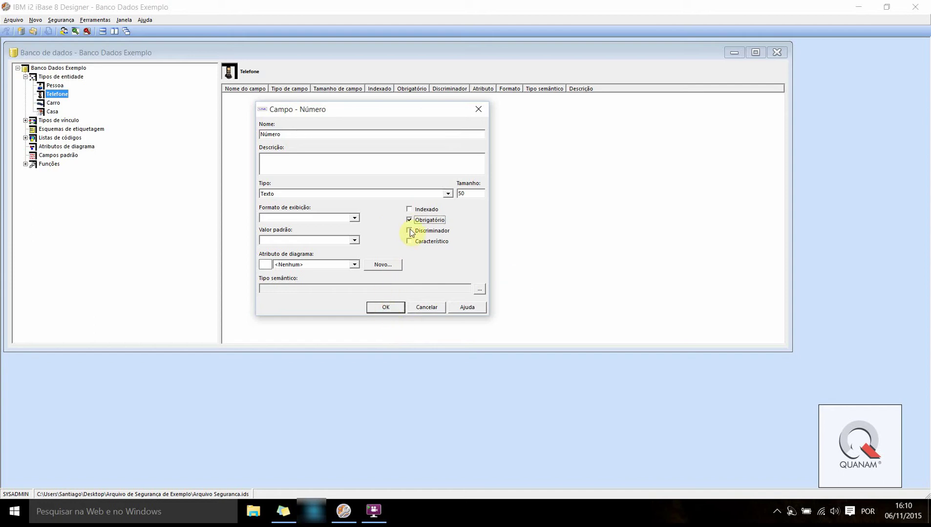
click(385, 307)
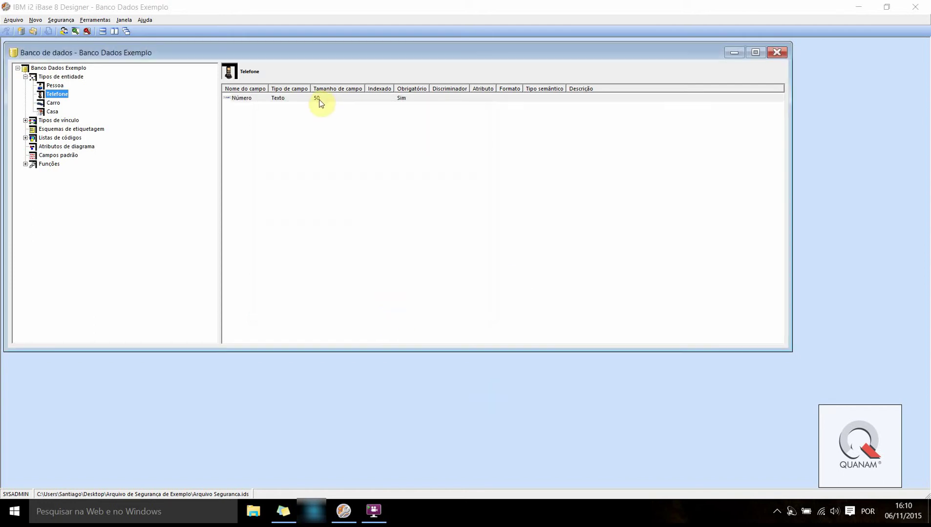
Start a Telefone field named Operadora with type Selecionado da lista de códigos
right_click(235, 126)
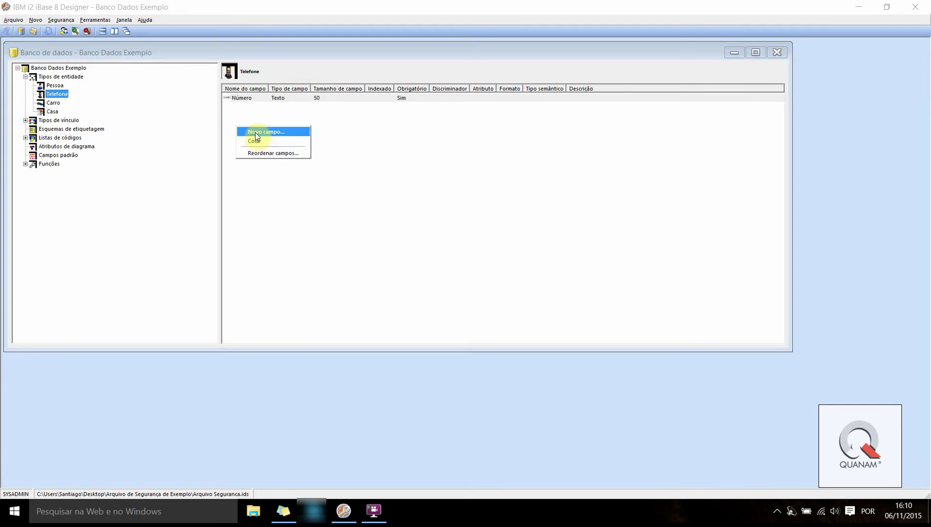
click(256, 136)
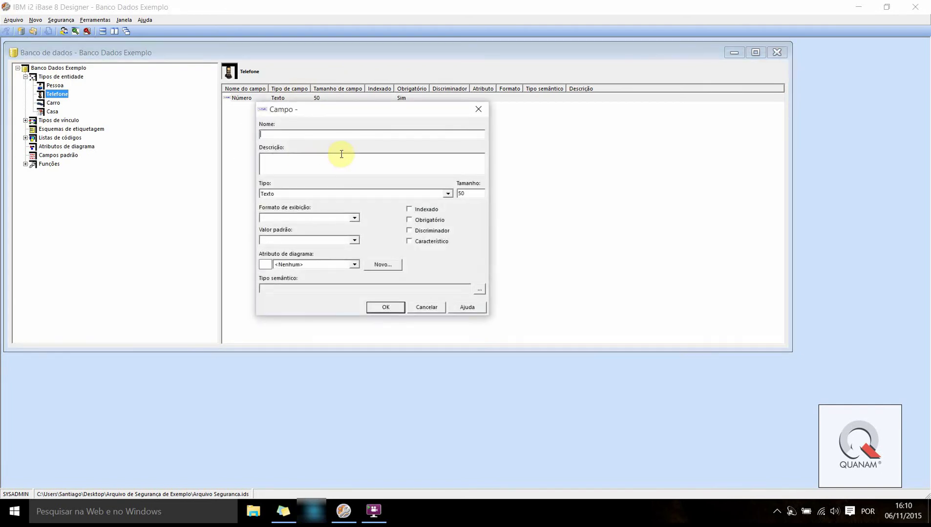
text(Operadora)
drag(345, 109, 474, 117)
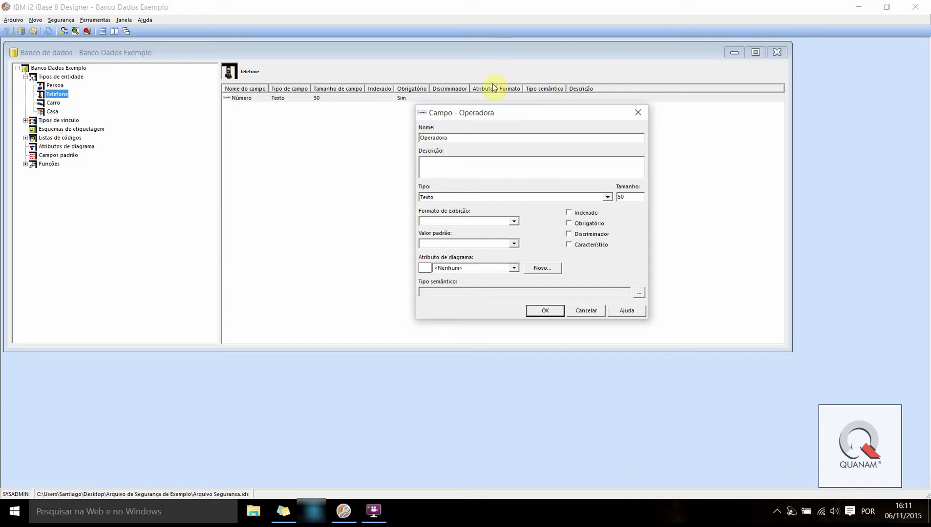
click(607, 198)
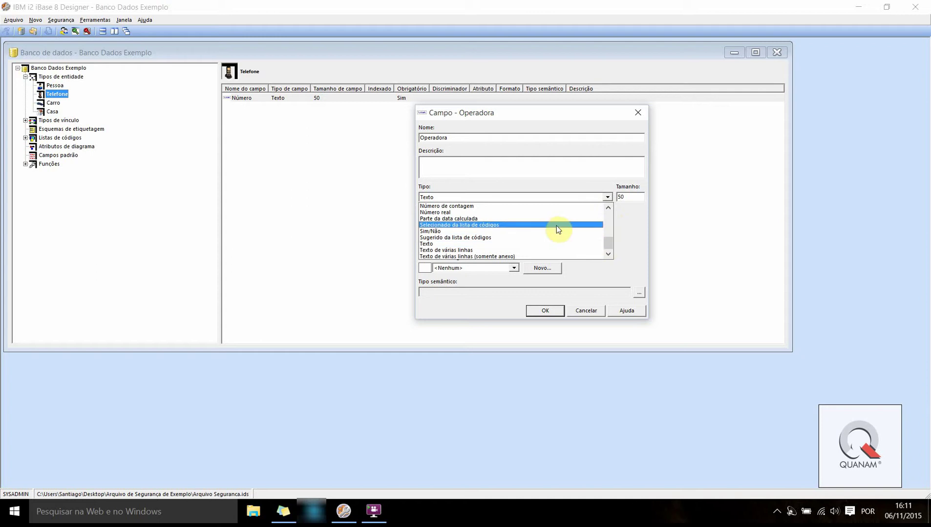
click(506, 225)
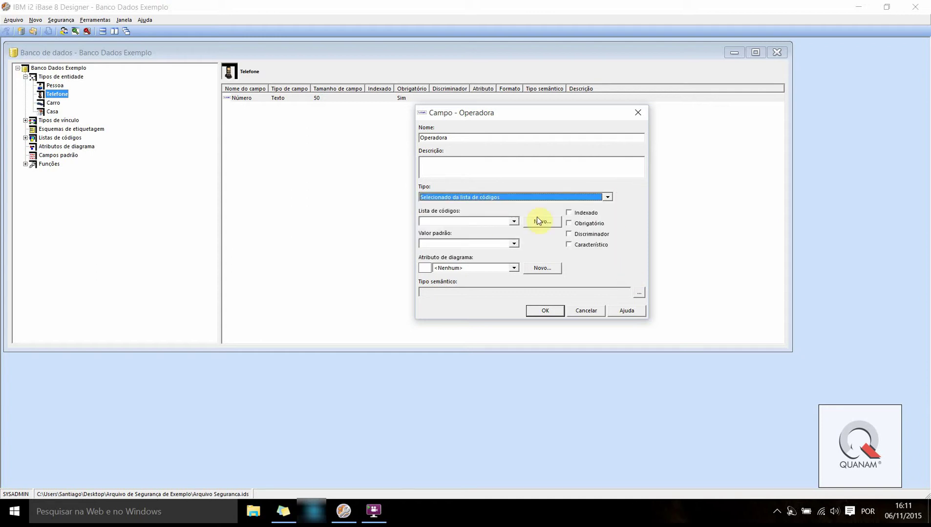
click(606, 198)
click(759, 250)
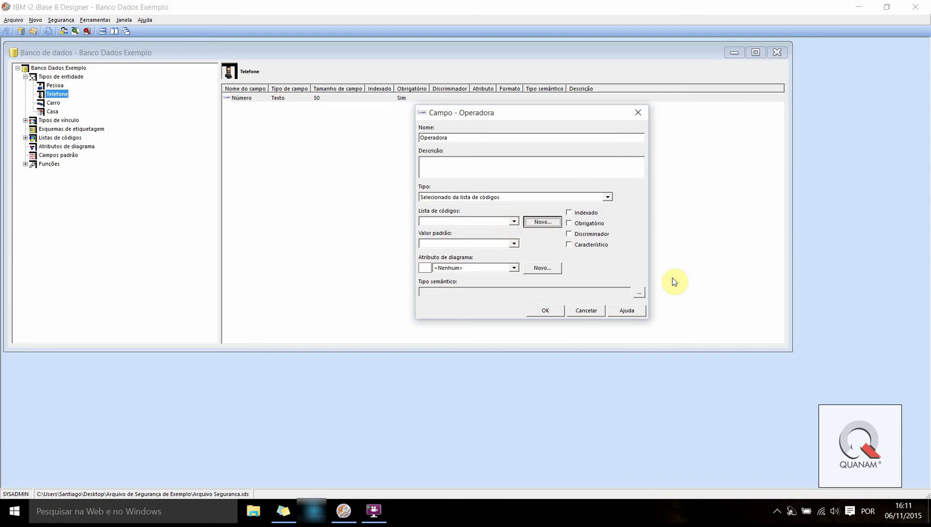
Create a new option list named Operadoras with entries Claro and TIM
click(537, 222)
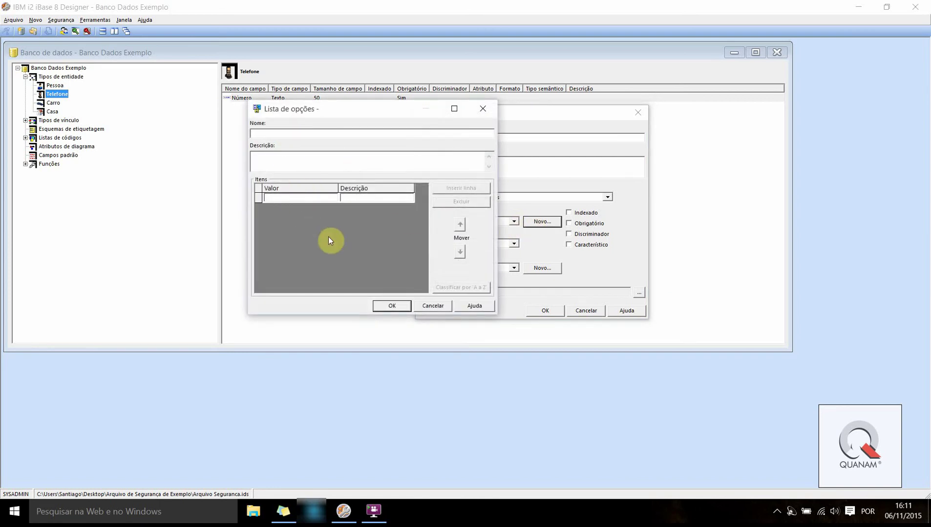
text(Operadoras)
click(281, 197)
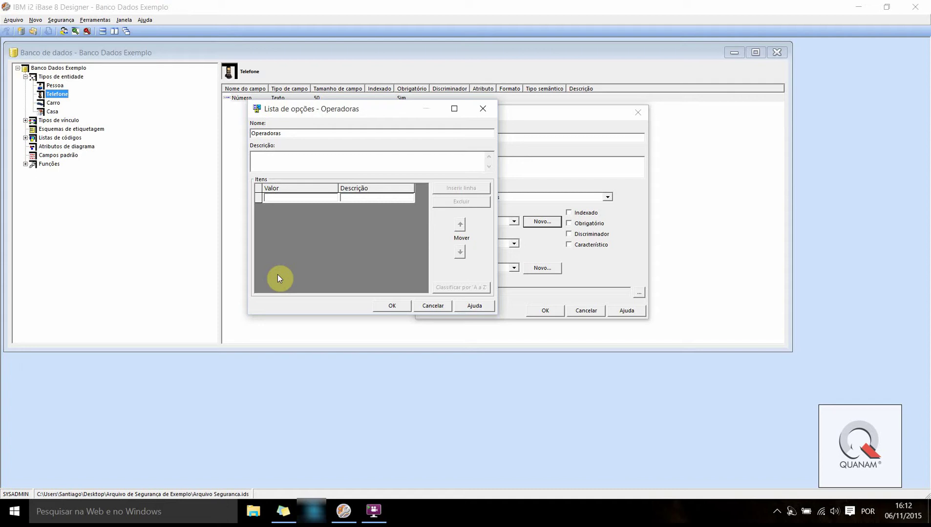
text(Claro)
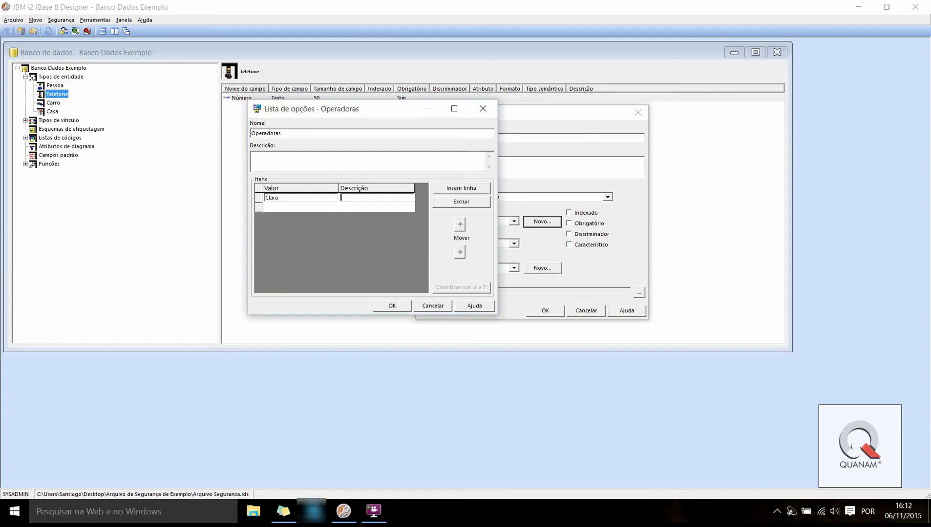
text(Claro)
key(Tab)
key(Tab)
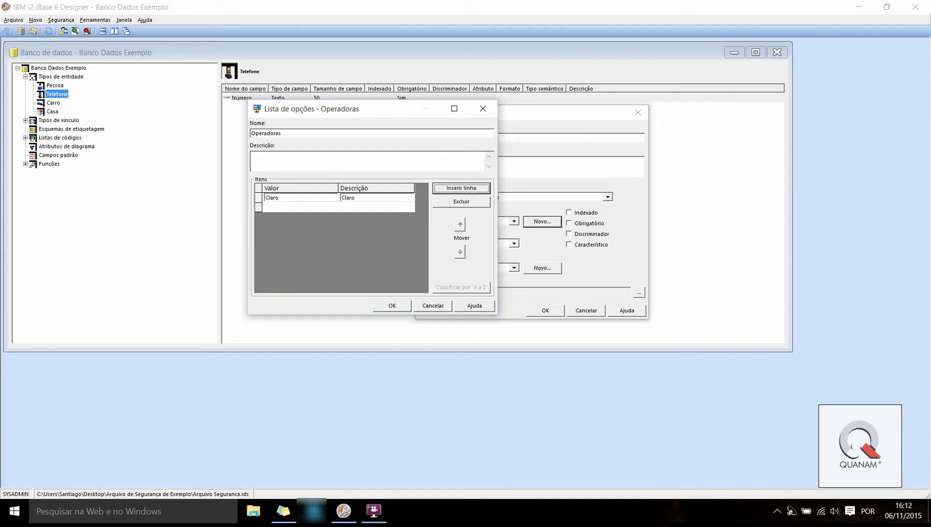
click(333, 257)
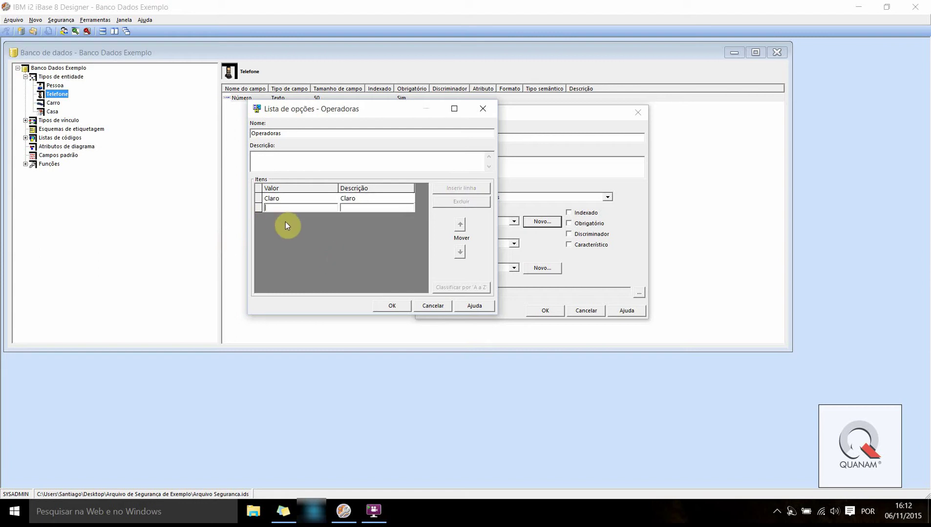
text(TIM)
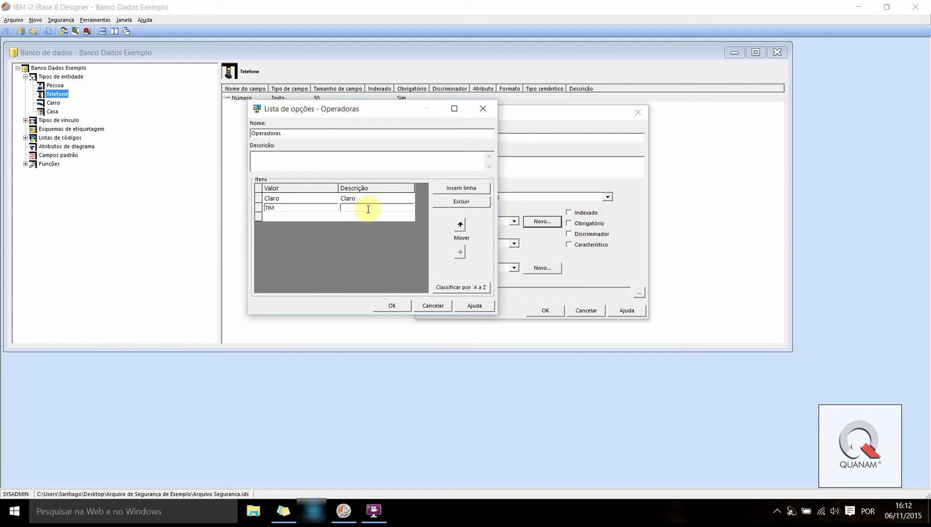
text(TIM)
Add the entries Oi and Vivo with matching descriptions and save the list
click(282, 217)
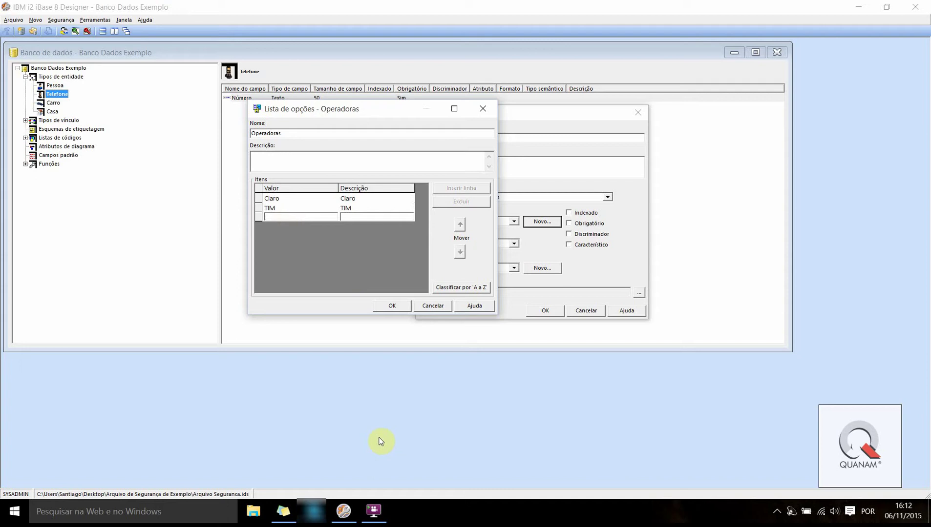
text(Oi)
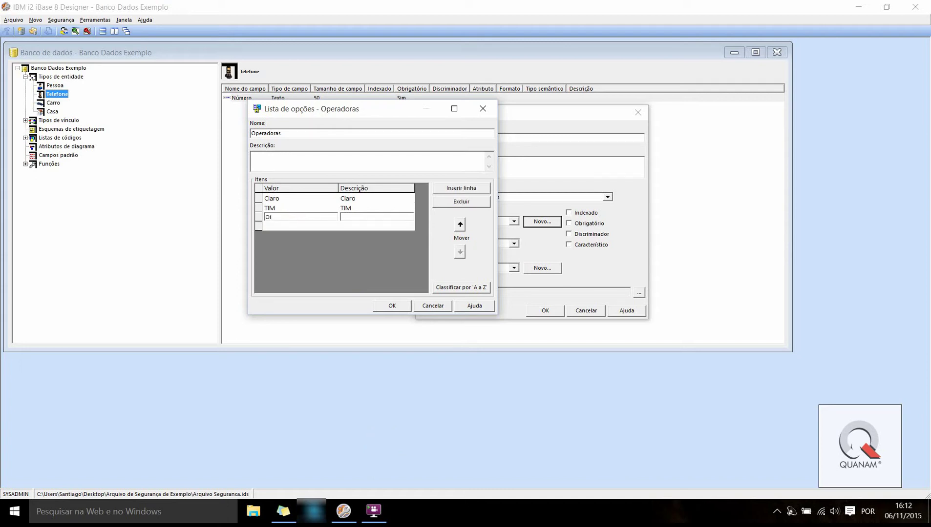
click(359, 217)
text(Oi)
click(306, 227)
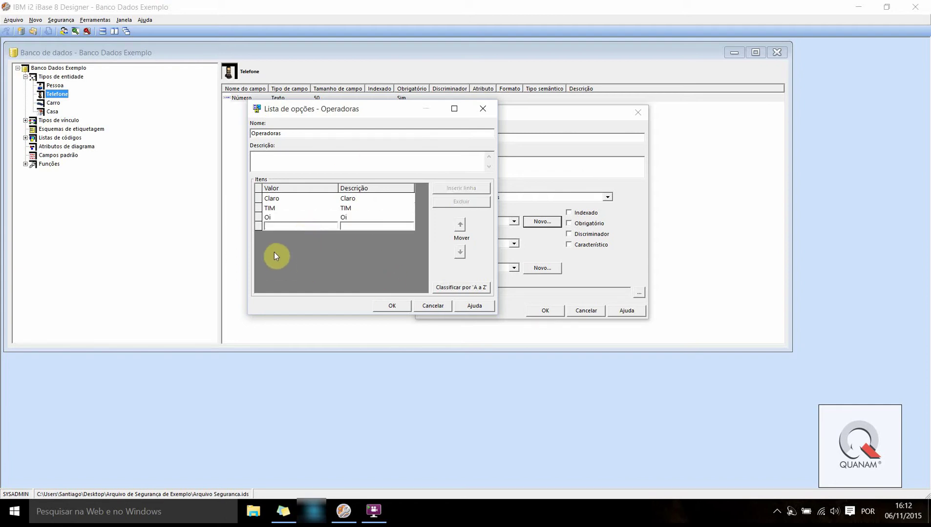
text(Vivo)
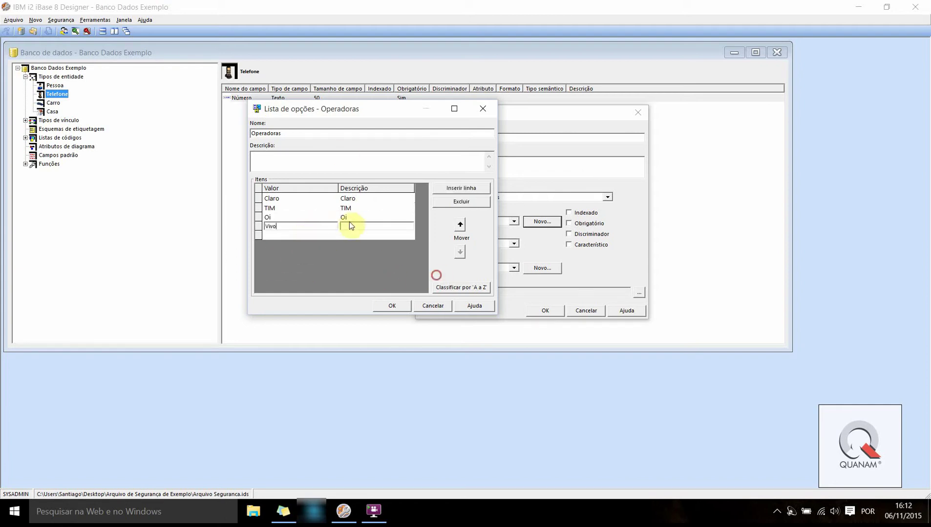
click(350, 226)
text(Vivo)
click(392, 306)
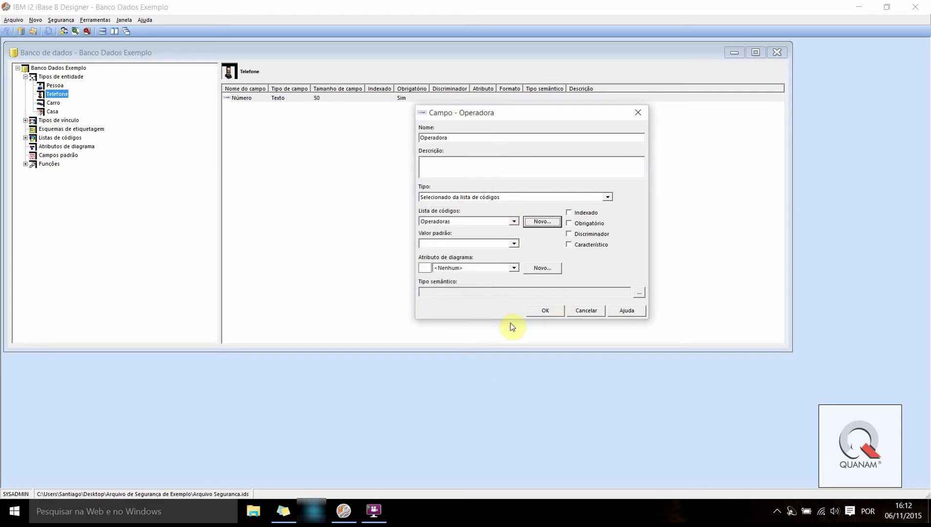
Save the Operadora field, then reopen its properties from Telefone's field list to review and close
click(544, 314)
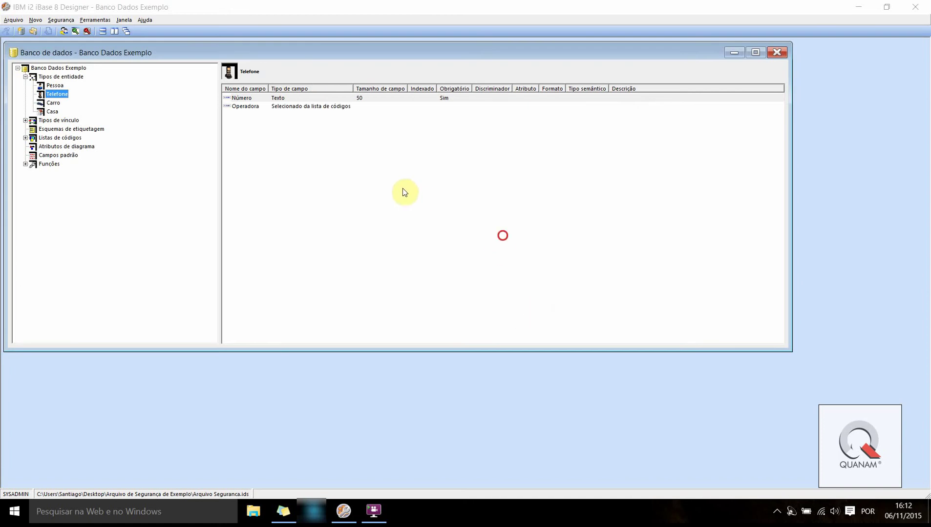
click(237, 106)
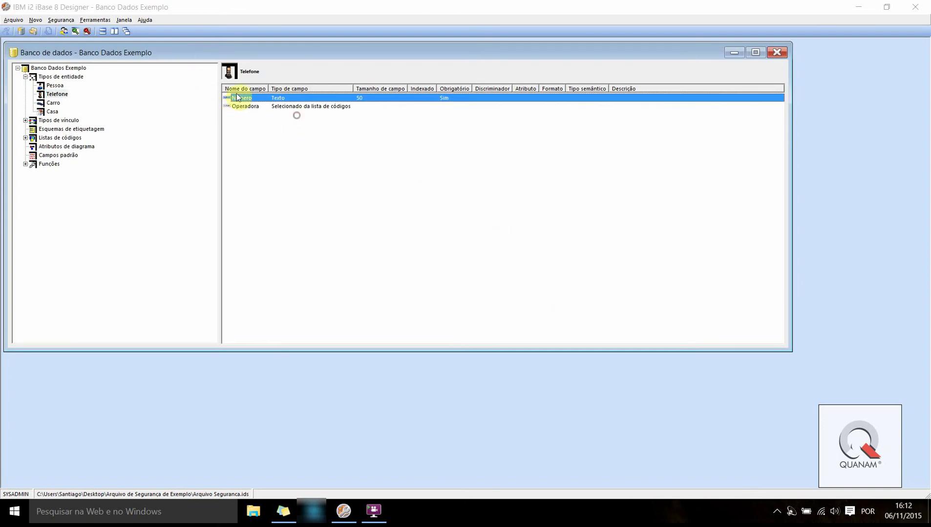
click(235, 99)
click(234, 104)
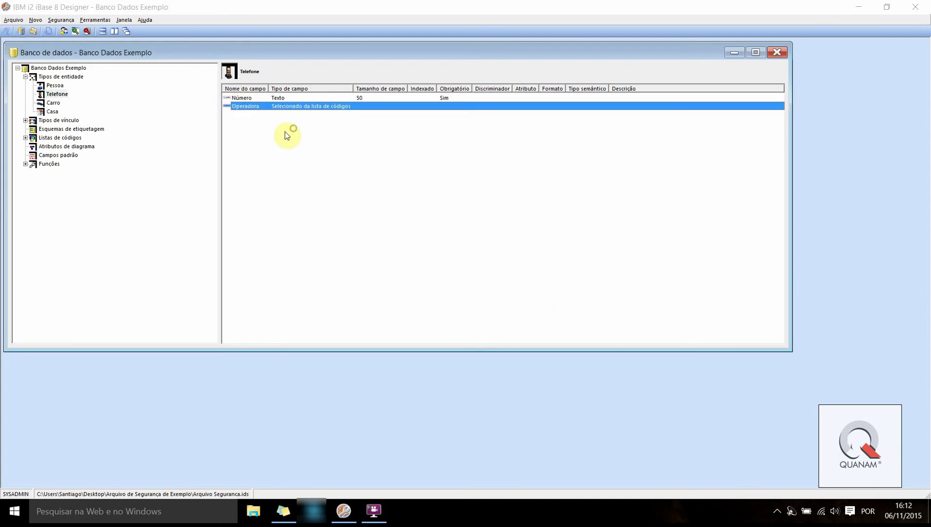
click(285, 130)
click(252, 111)
click(248, 108)
click(233, 96)
click(234, 106)
double_click(245, 107)
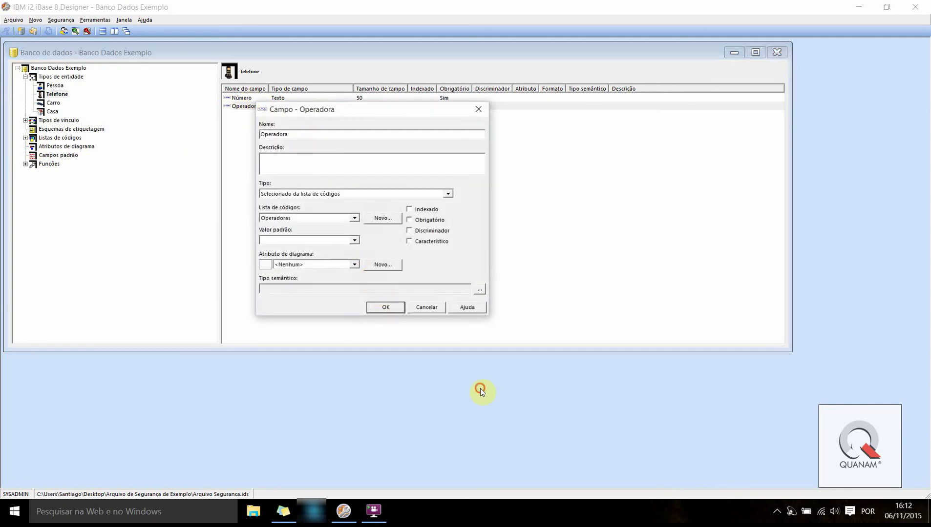
click(386, 308)
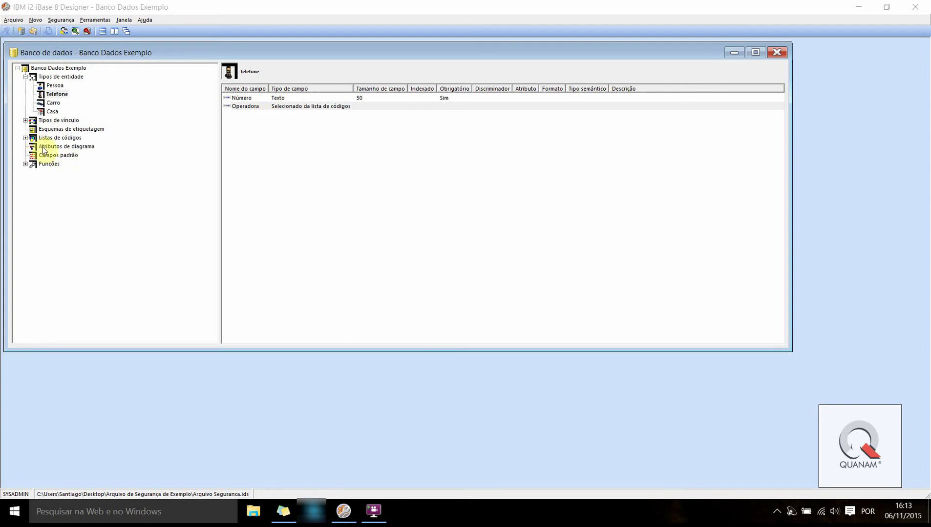
Inspect the Operadoras entry under Listas de códigos > Listas de opções
click(26, 138)
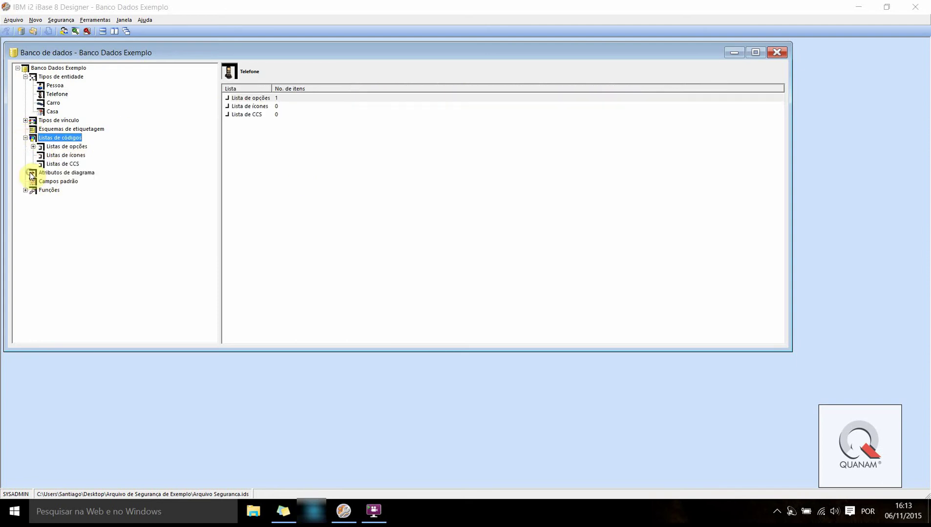
click(62, 148)
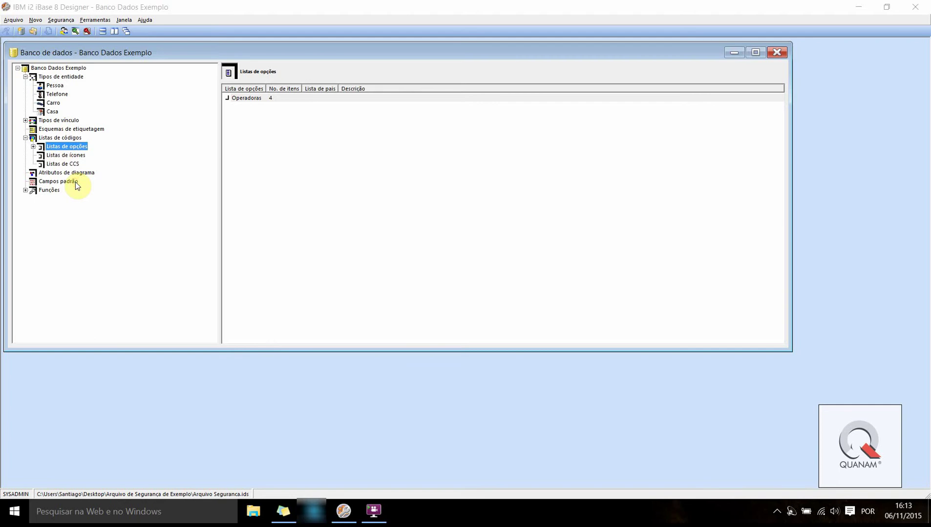
click(244, 98)
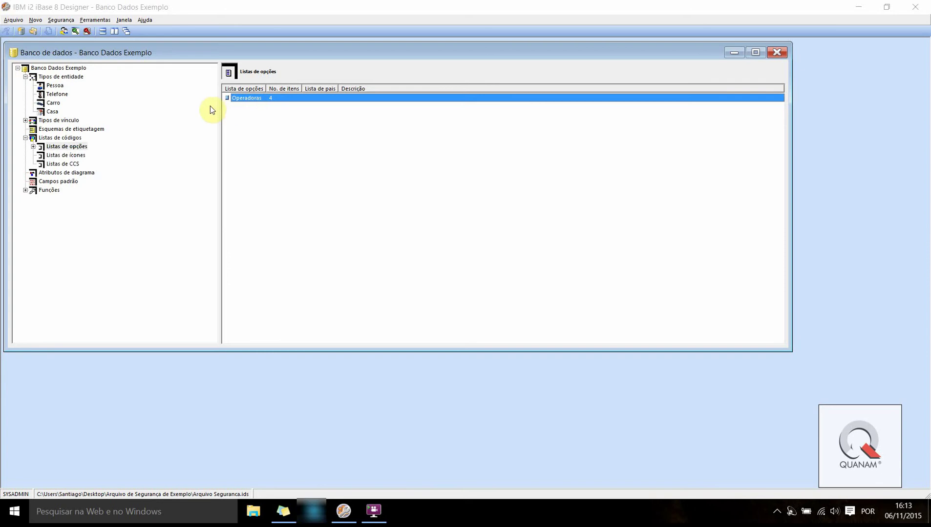
Reopen Telefone's Operadora field, check its code list dropdown, and confirm the settings
click(55, 95)
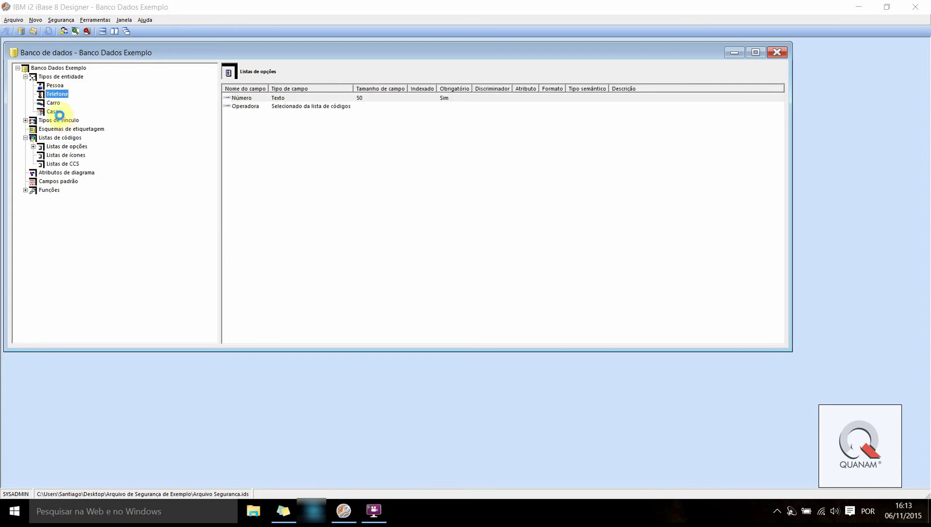
double_click(245, 106)
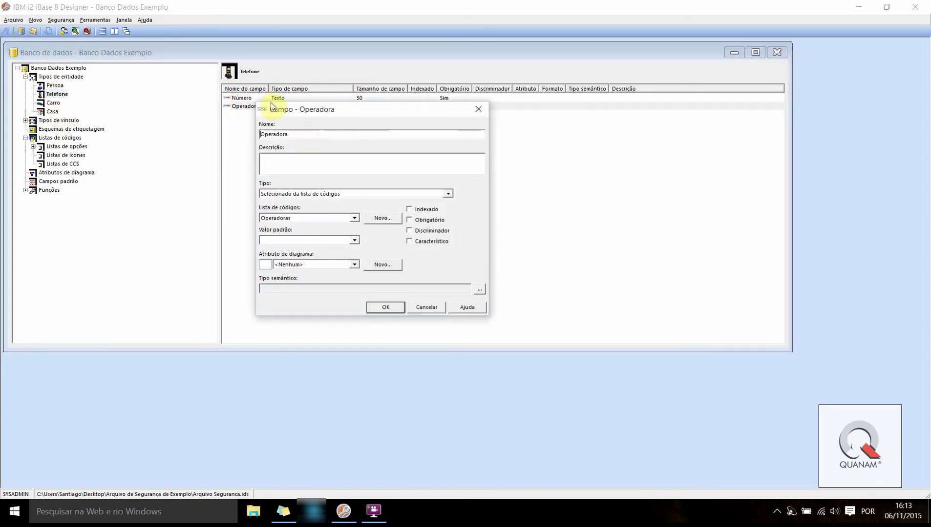
drag(272, 107, 370, 120)
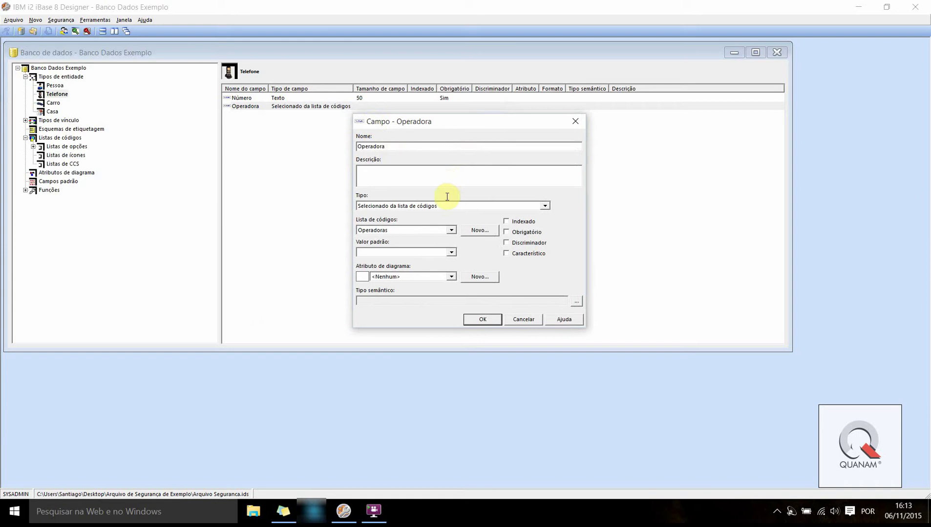
click(452, 231)
click(567, 288)
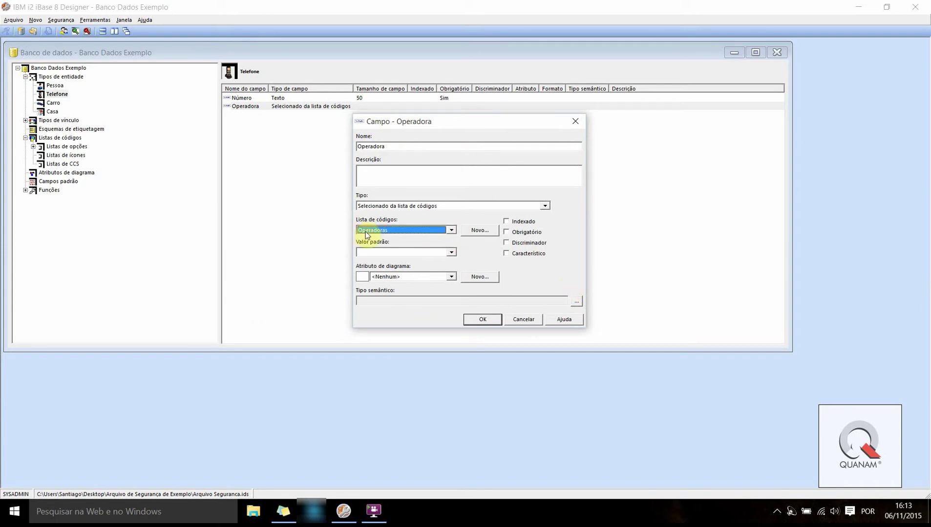
click(451, 230)
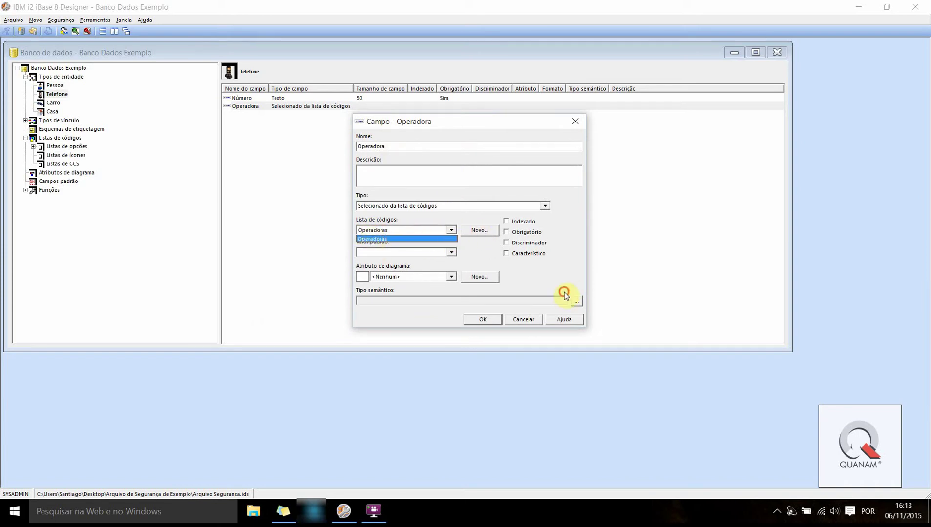
click(565, 292)
click(471, 323)
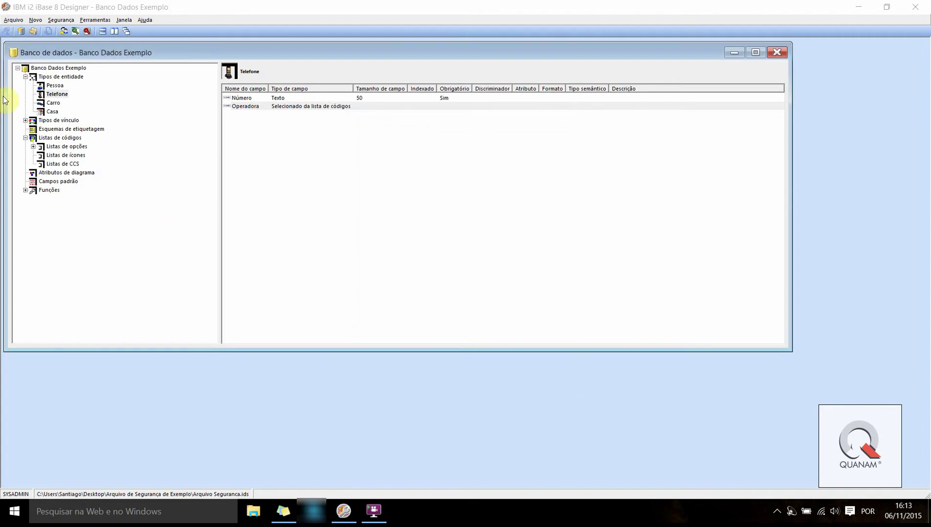
Display the Listas de códigos overview page
click(25, 137)
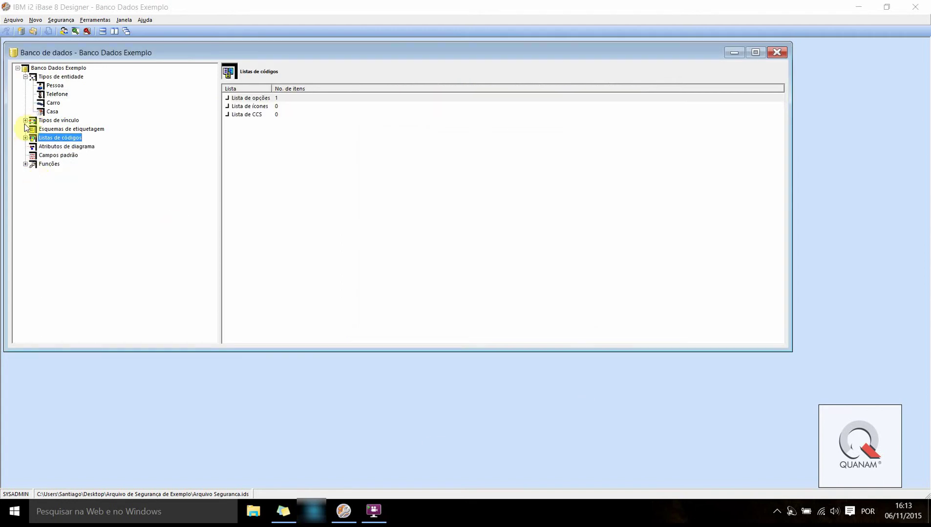
click(25, 138)
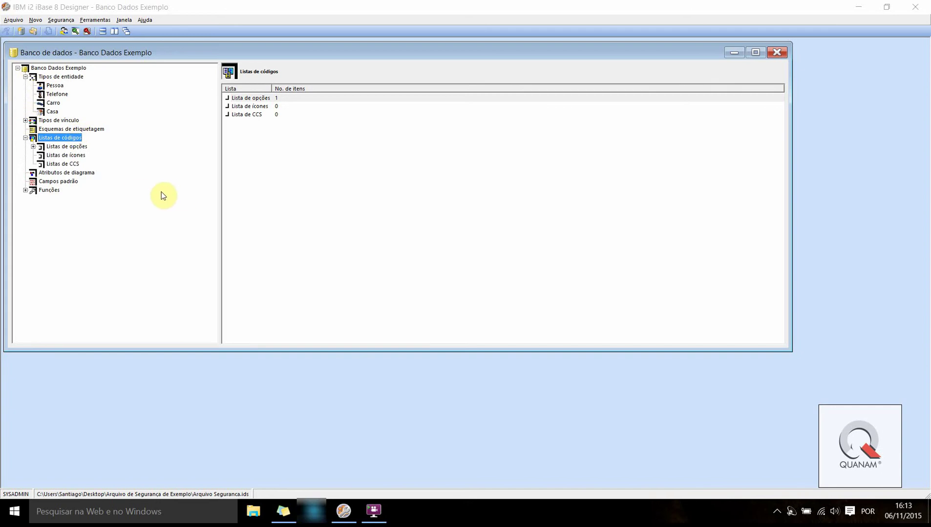
click(26, 138)
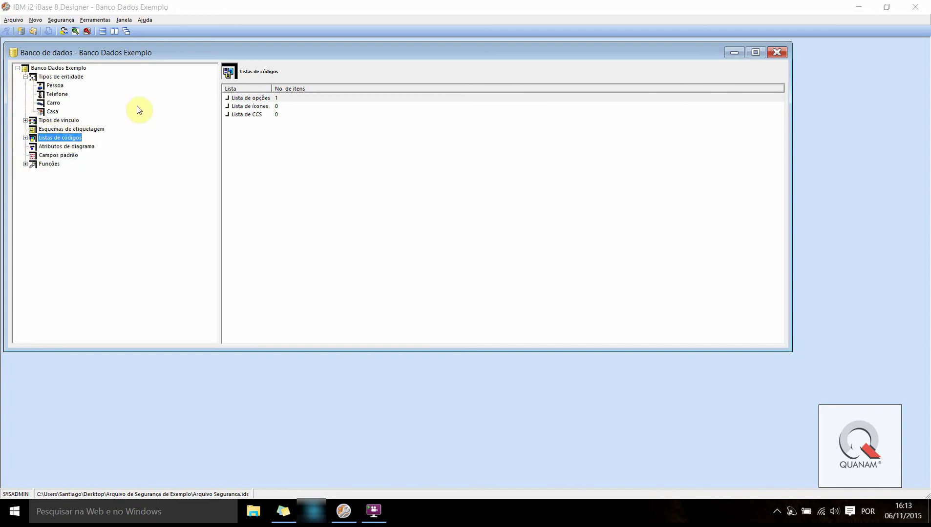
Open the Pessoa entity's CPF field properties and move the dialog to the right
click(53, 87)
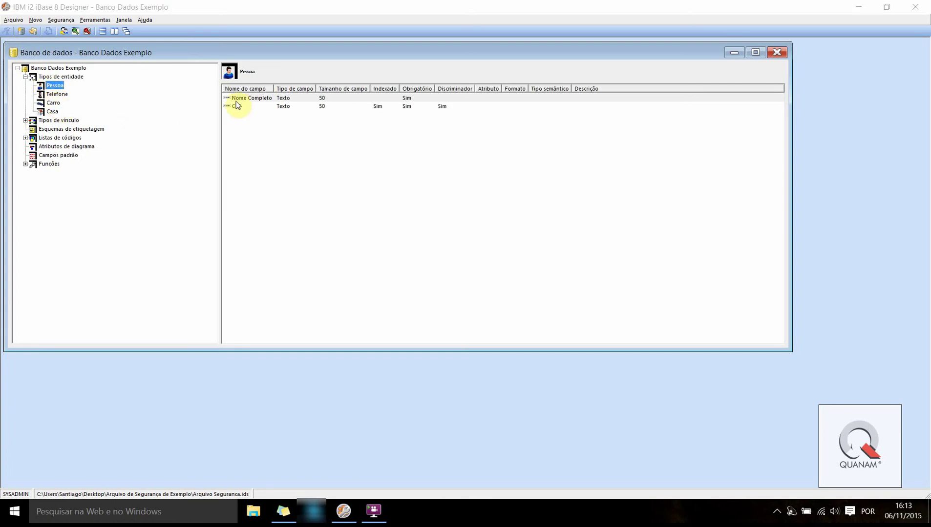
click(238, 106)
double_click(237, 108)
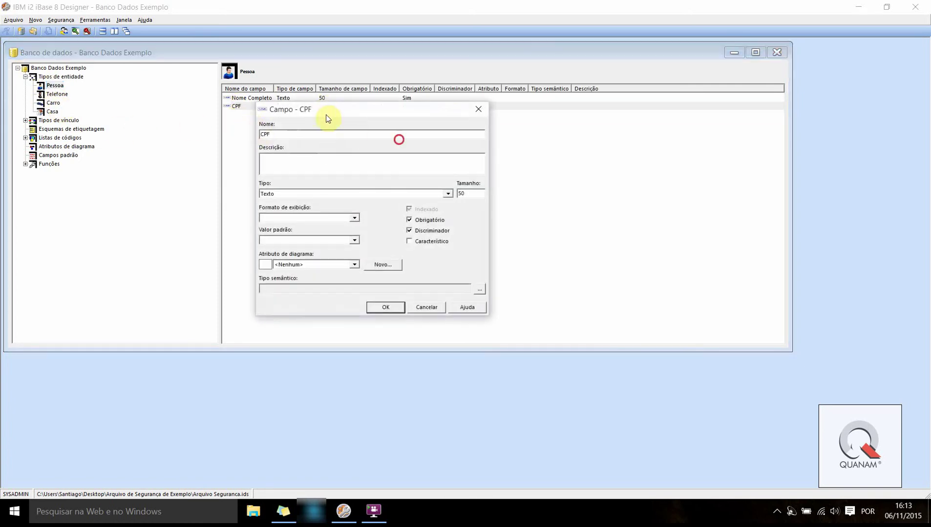
drag(317, 110, 438, 116)
click(390, 113)
click(487, 134)
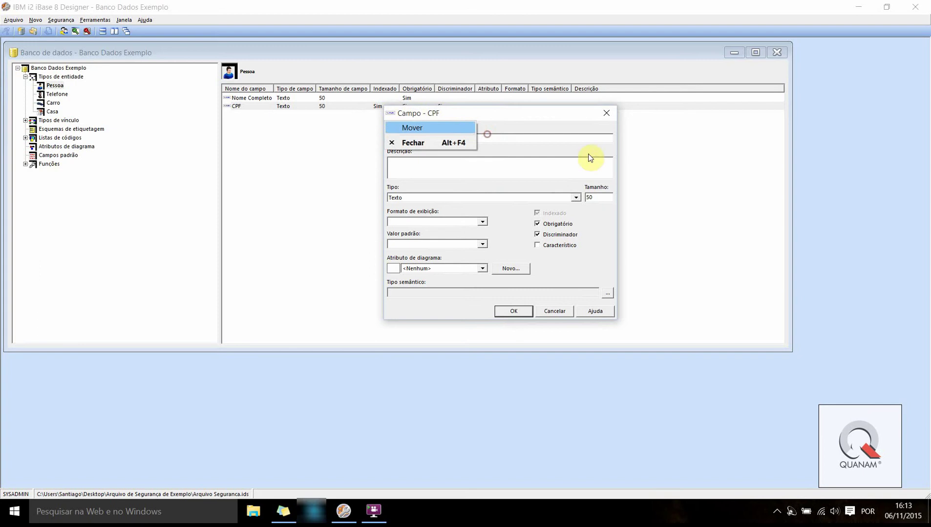
click(665, 125)
drag(487, 117, 559, 147)
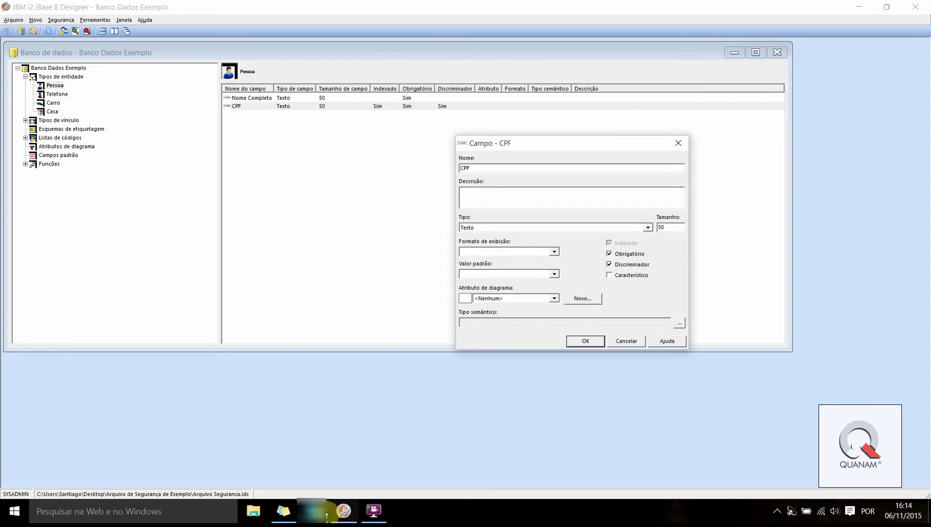
drag(522, 148, 545, 131)
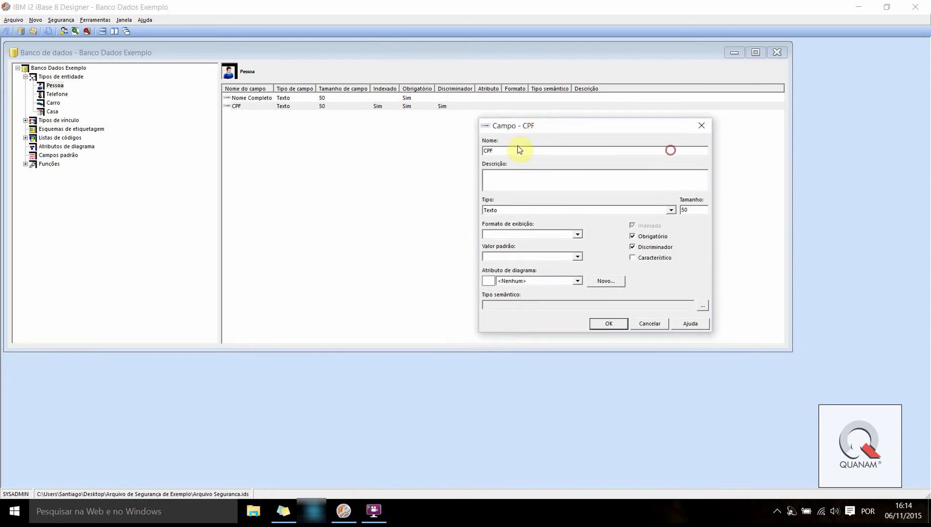
click(530, 151)
Create a new diagram attribute named CPF with a green display symbol
click(606, 281)
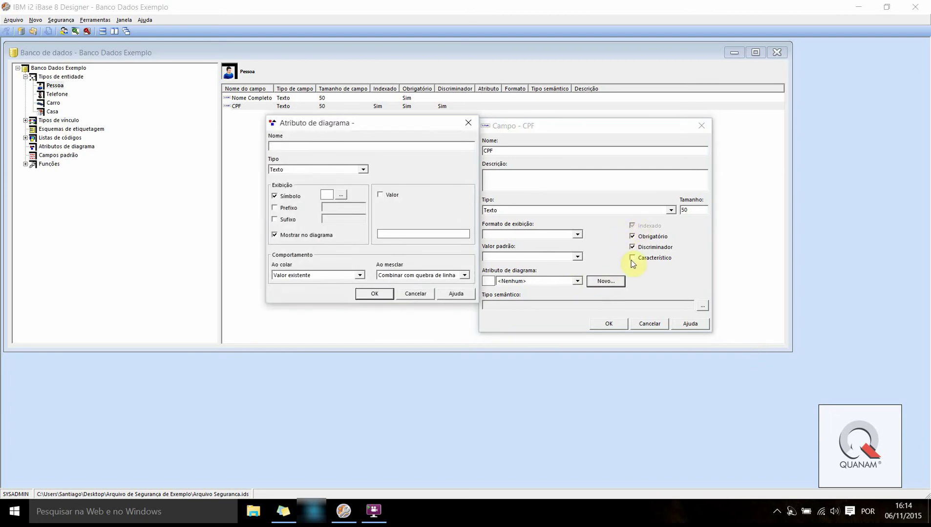
text(CPF)
click(493, 213)
click(422, 243)
click(340, 195)
click(338, 197)
click(336, 198)
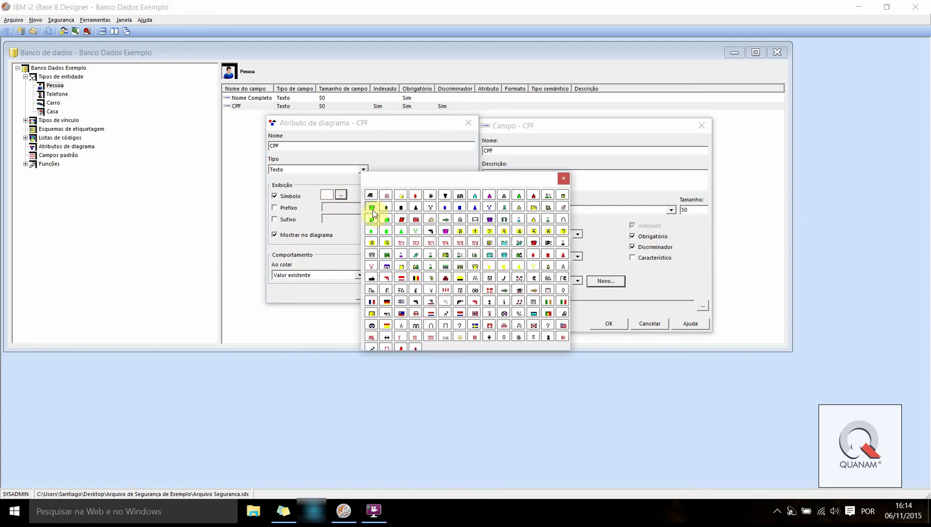
click(371, 234)
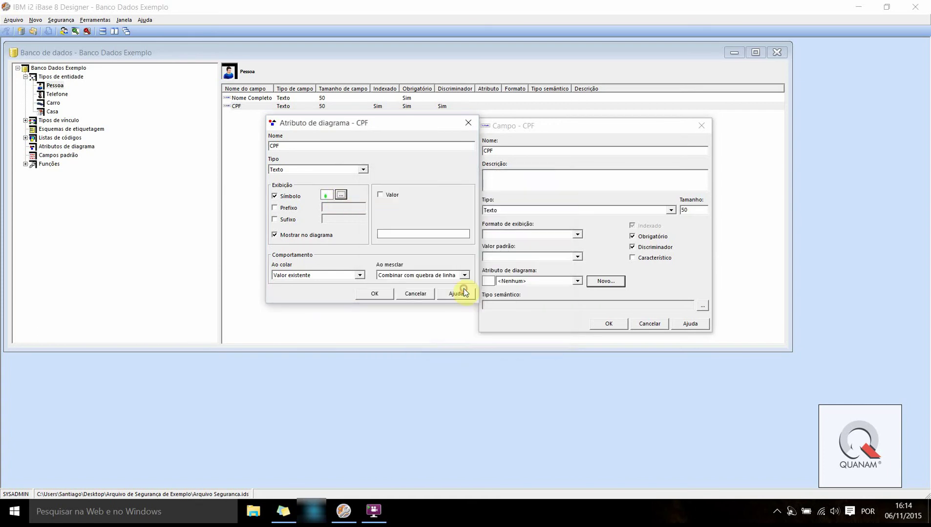
Give the attribute the prefix 'CPF:' and show the field value after it
click(274, 209)
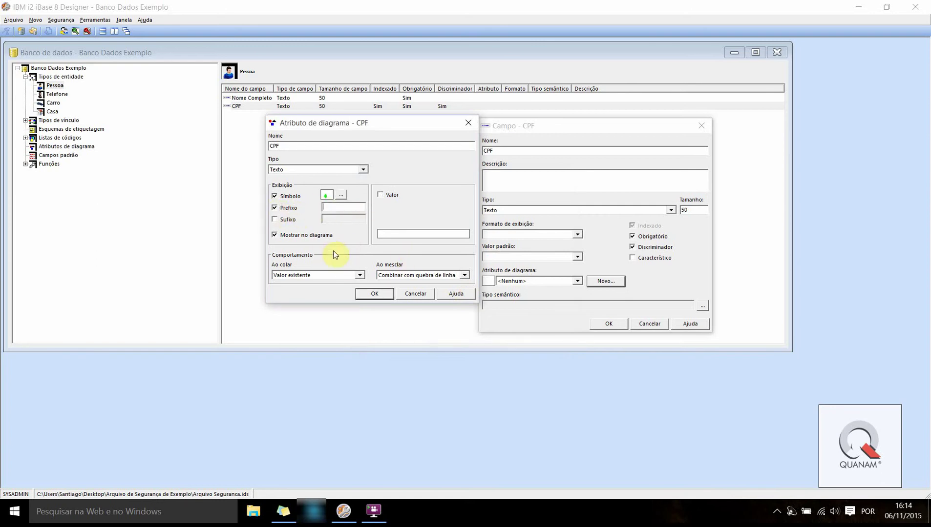
text(CPF:)
click(382, 196)
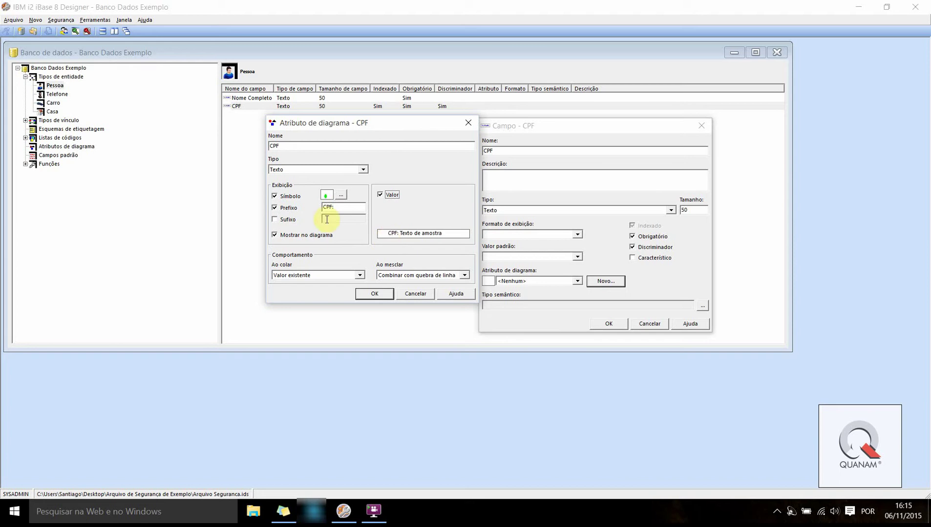
Confirm the CPF diagram attribute and save Pessoa's CPF field with it
click(370, 294)
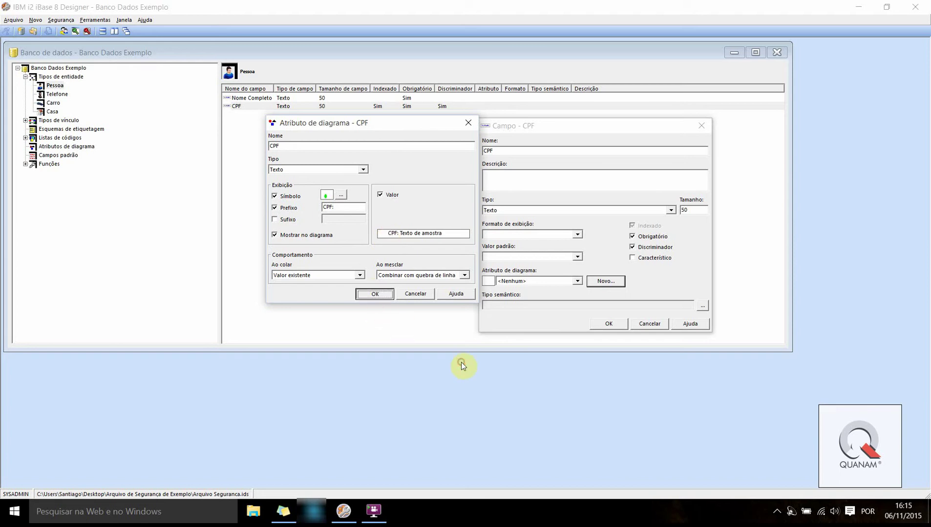
click(602, 329)
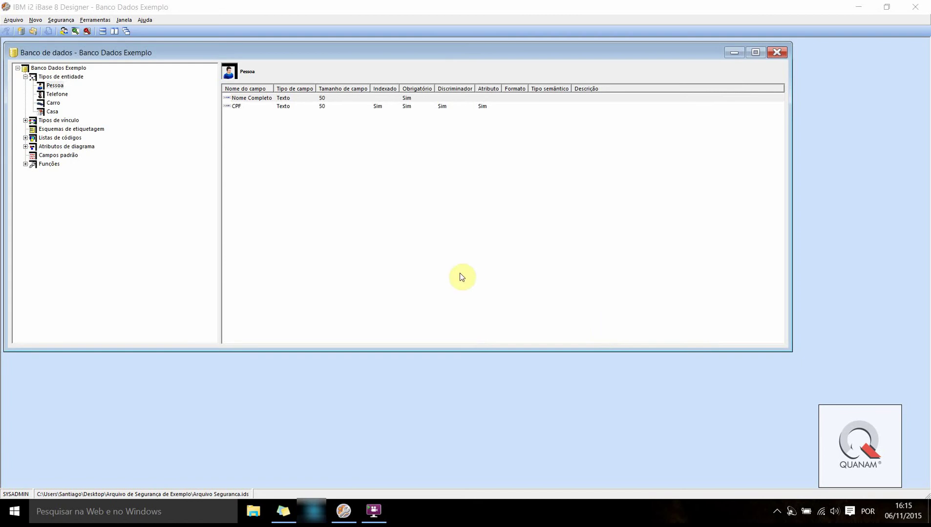
Review the entity type overview and the CPF chart attribute's settings
click(25, 76)
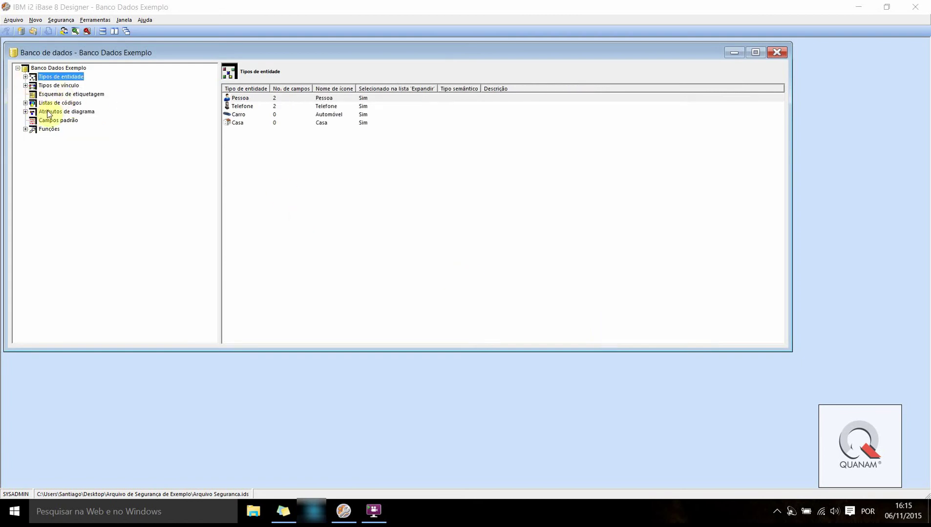
double_click(30, 113)
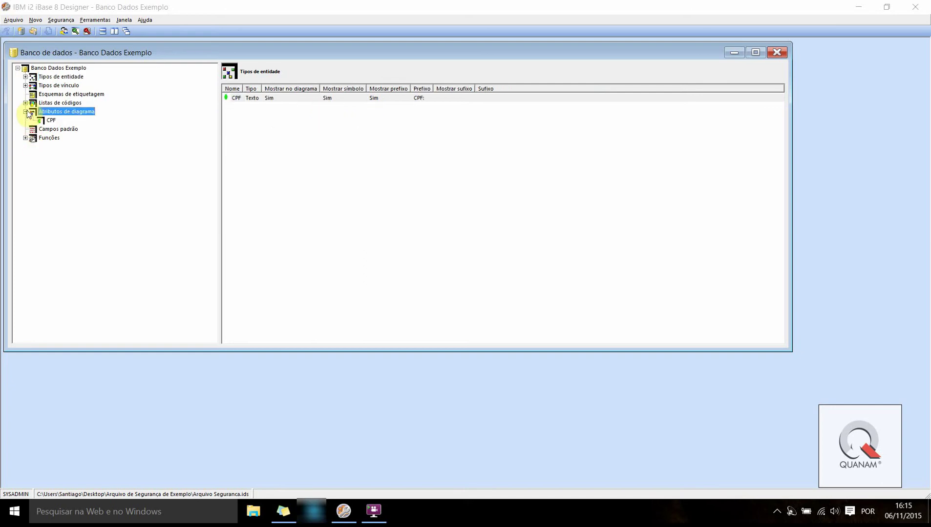
click(51, 120)
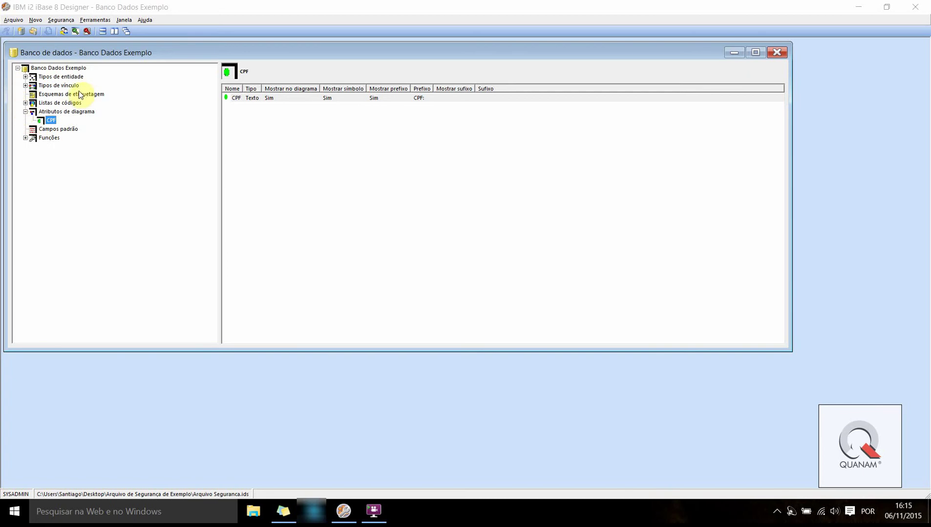
click(25, 112)
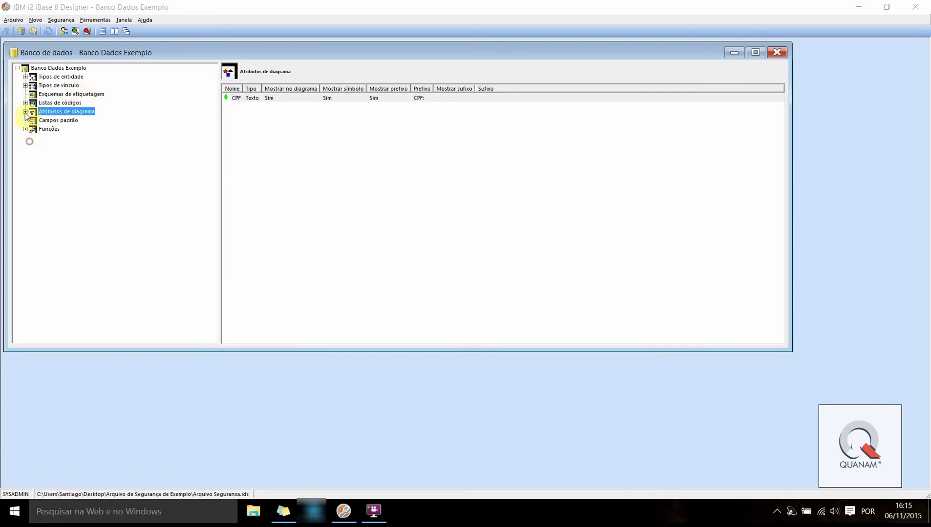
Check the Pessoa and Telefone fields, then select Carro's empty field list
click(25, 77)
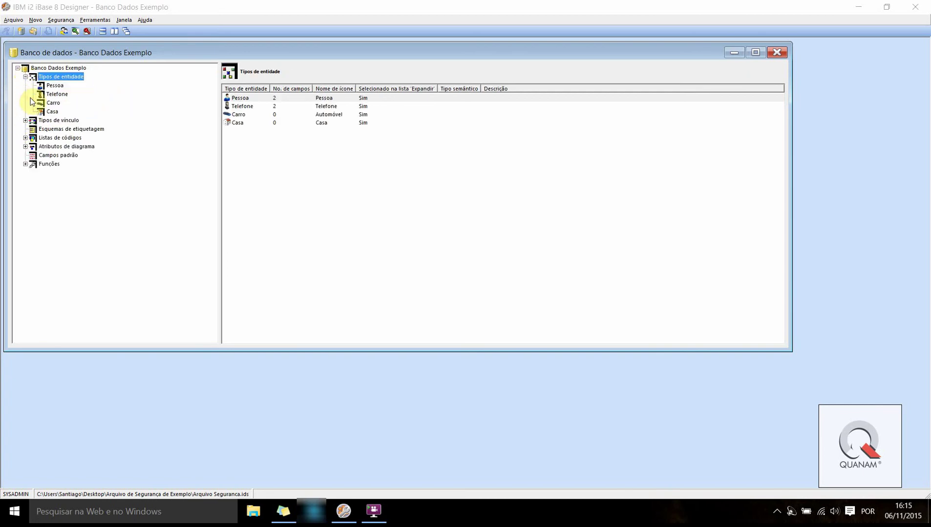
click(54, 85)
drag(320, 158, 222, 71)
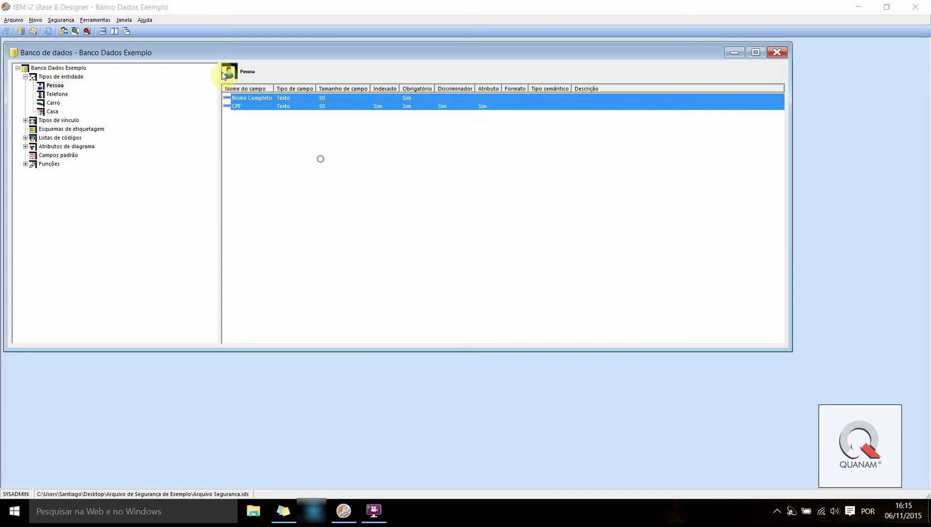
click(319, 156)
click(47, 95)
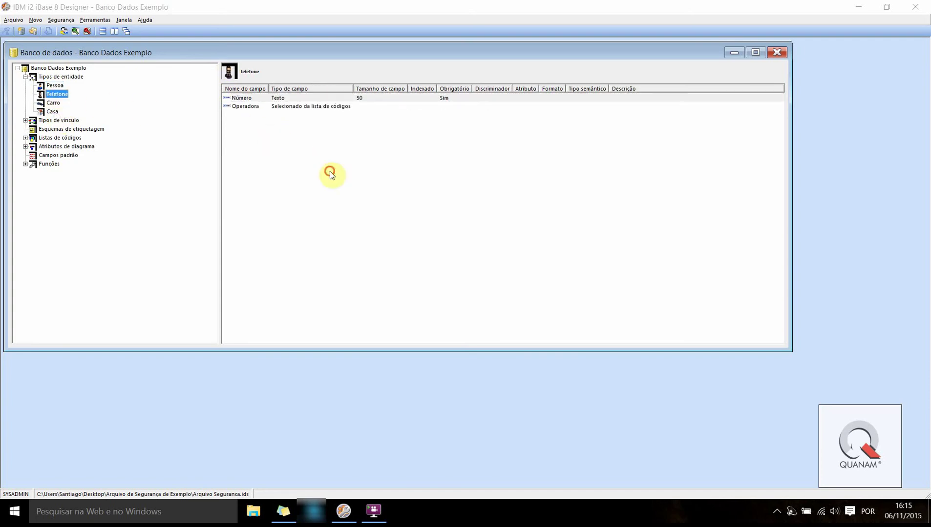
drag(330, 173, 231, 96)
click(333, 174)
click(53, 103)
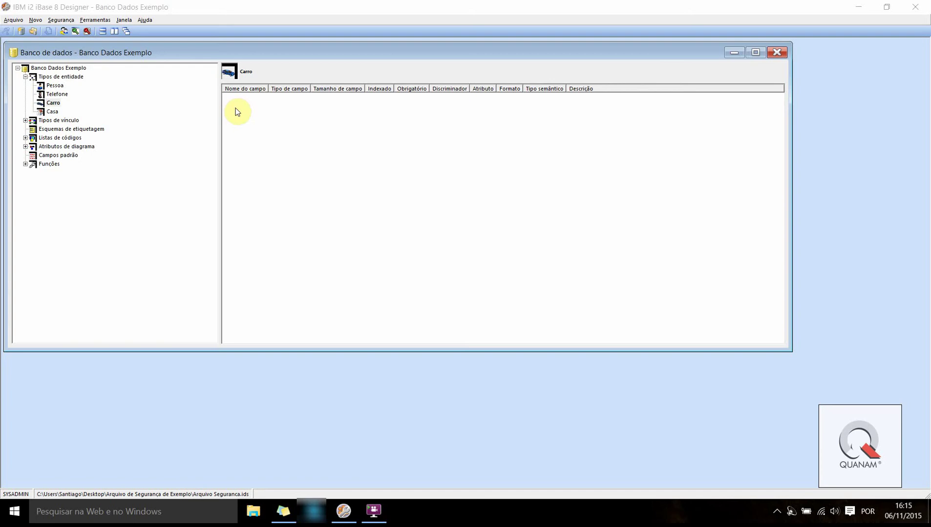
Add a Placa text field to Carro with Maiúscula display, mandatory and discriminator
right_click(236, 108)
click(243, 113)
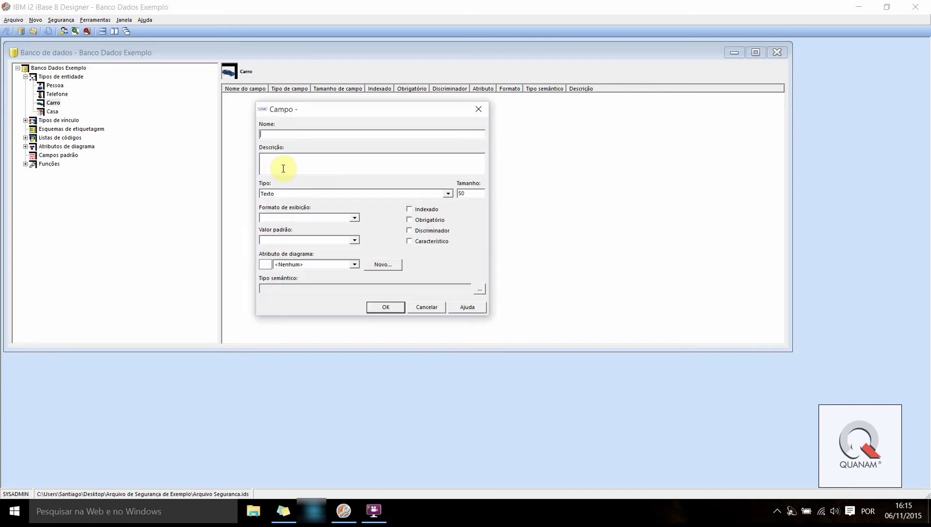
text(pLACA)
key(BackSpace)
key(BackSpace)
key(BackSpace)
key(BackSpace)
key(BackSpace)
text(P)
drag(267, 110, 418, 95)
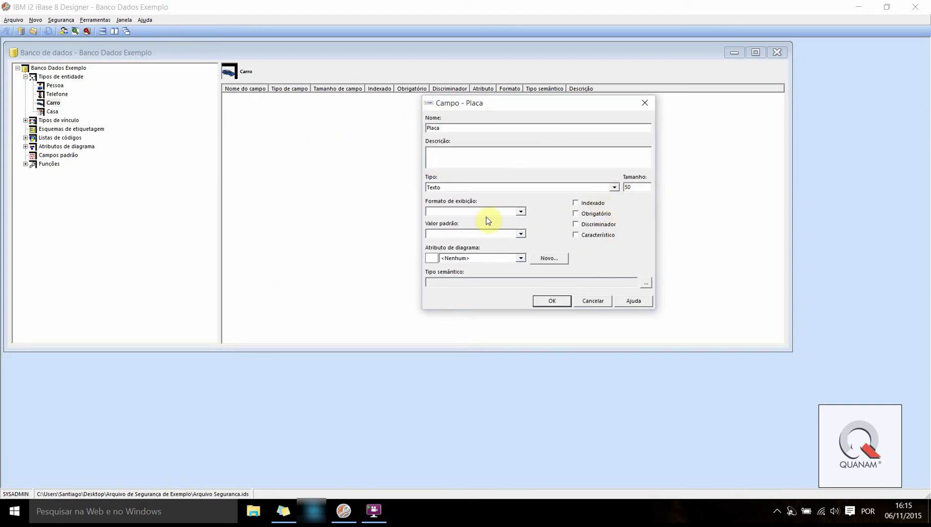
click(520, 212)
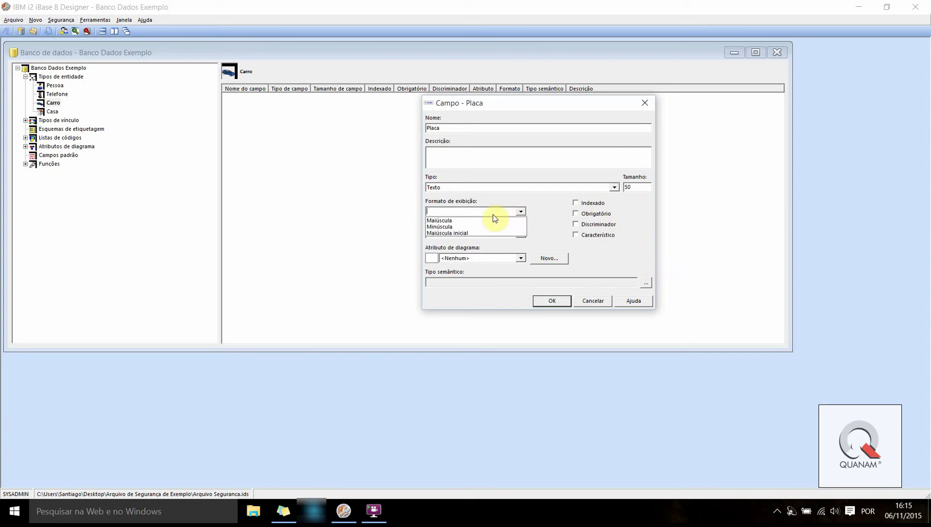
click(461, 222)
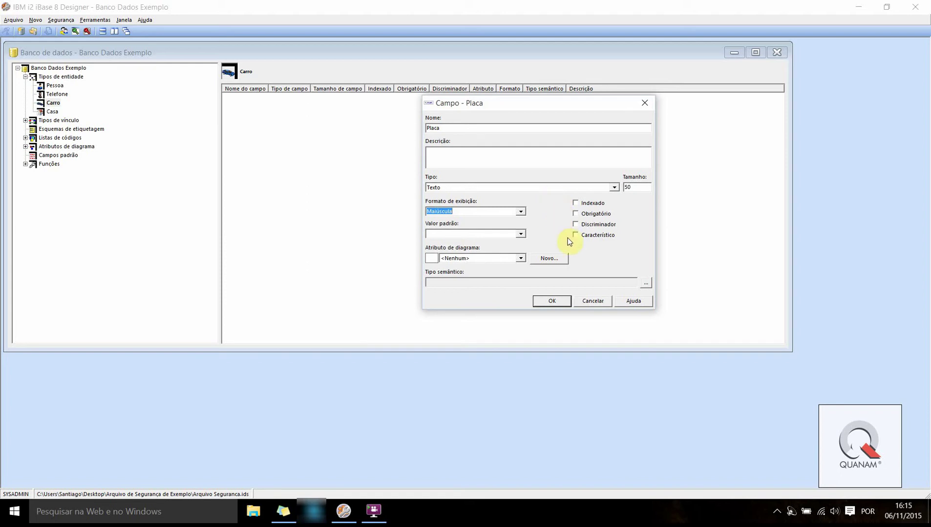
click(576, 214)
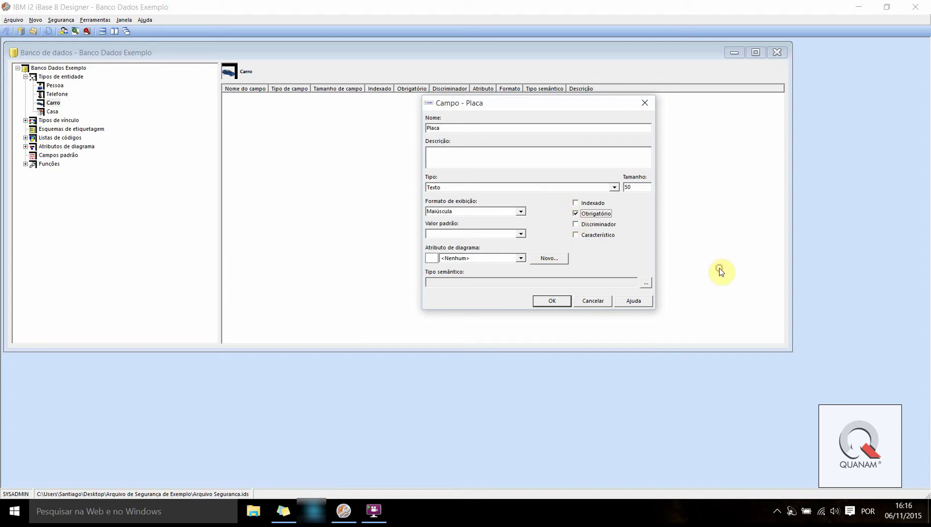
click(577, 224)
click(543, 301)
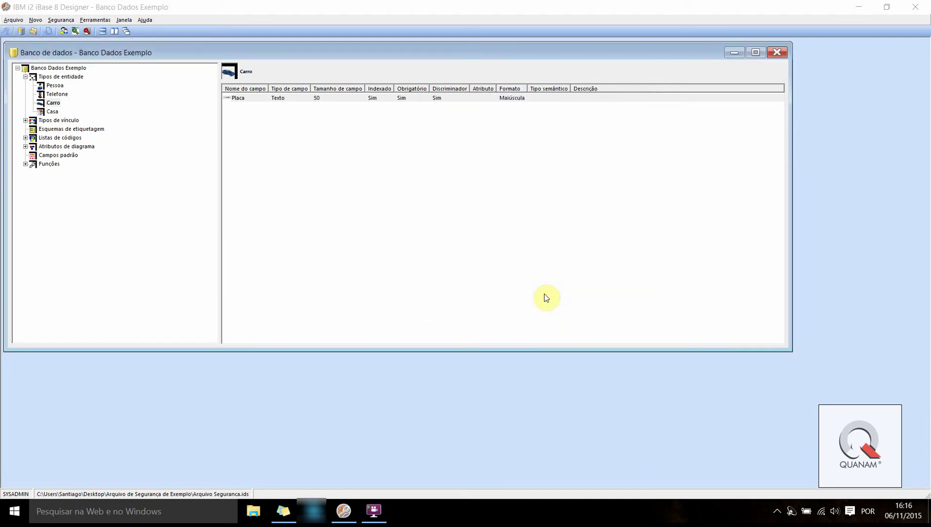
Add an Endereço Completo text field of length 100 to Casa, marked as discriminator
click(51, 112)
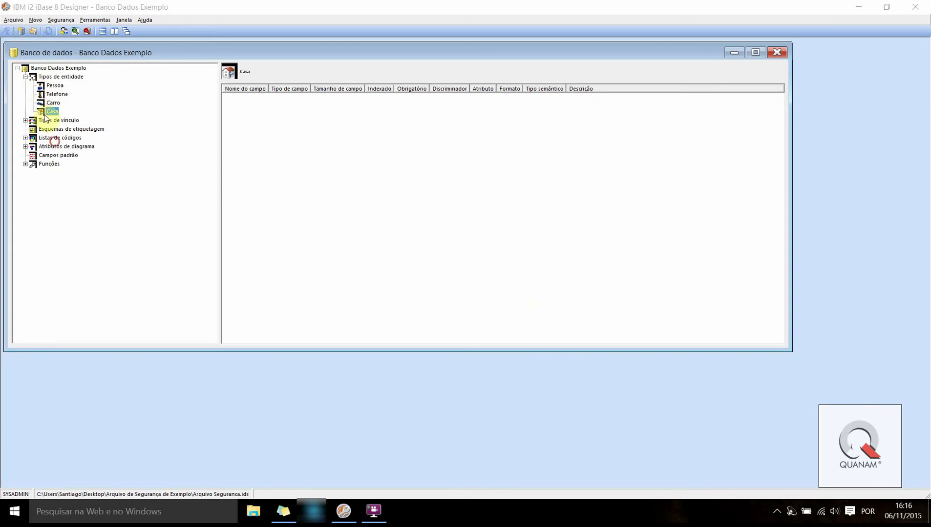
right_click(309, 155)
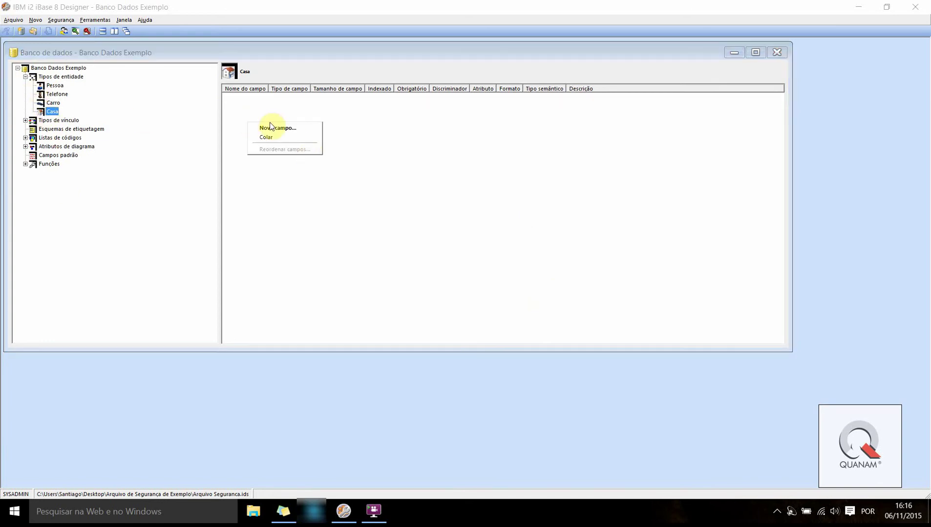
click(274, 127)
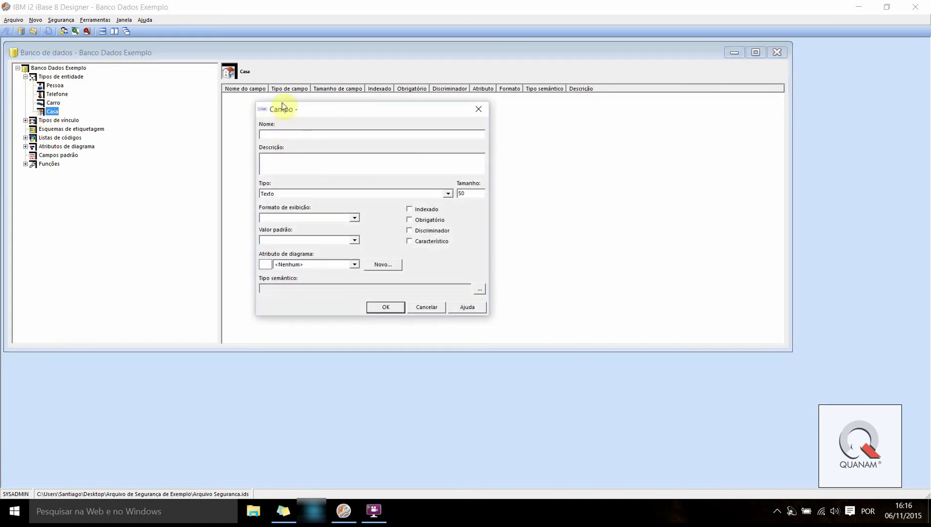
drag(304, 110, 400, 130)
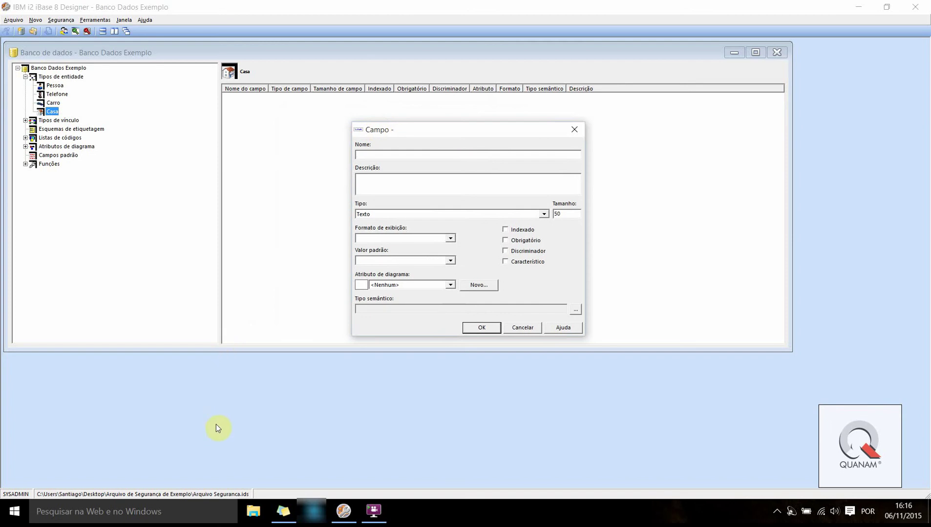
text(Endereço Completo)
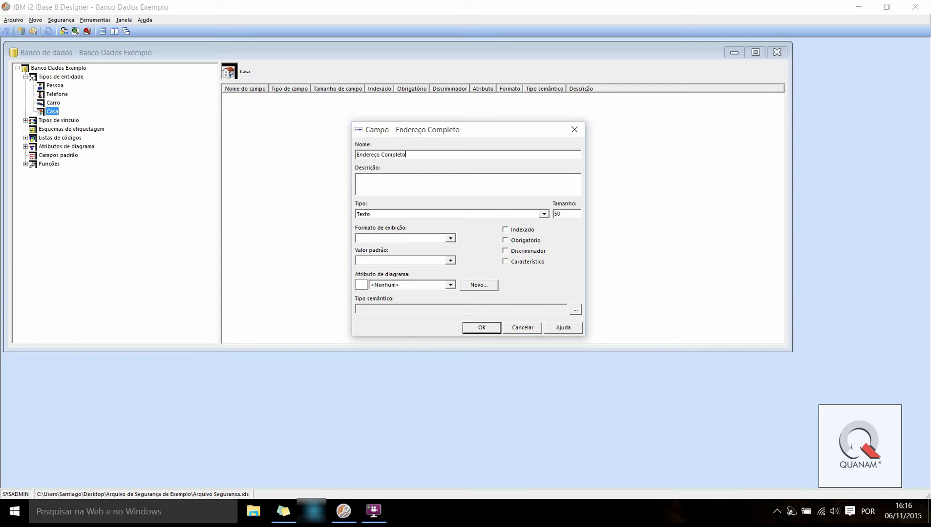
double_click(565, 214)
click(525, 251)
click(476, 328)
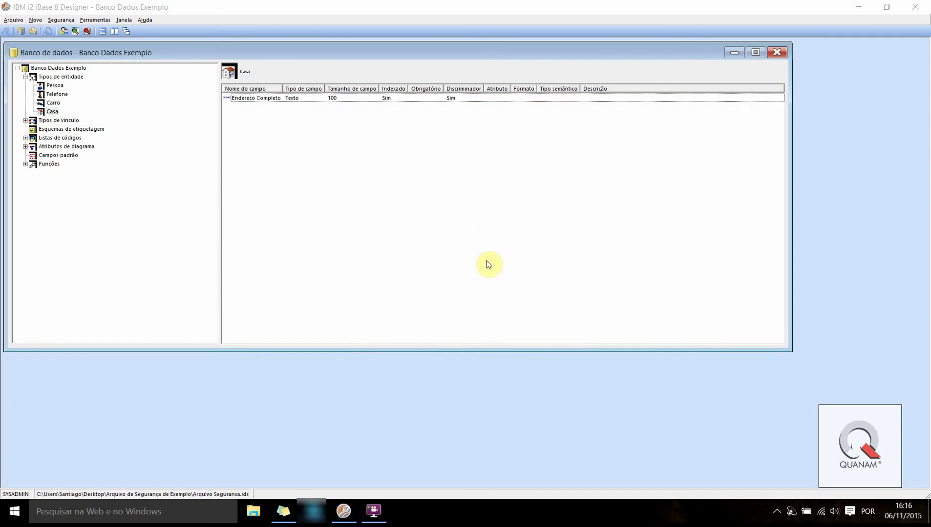
Inspect the Proprietário and Residência link types and the Telefone and Casa fields
click(49, 120)
click(25, 121)
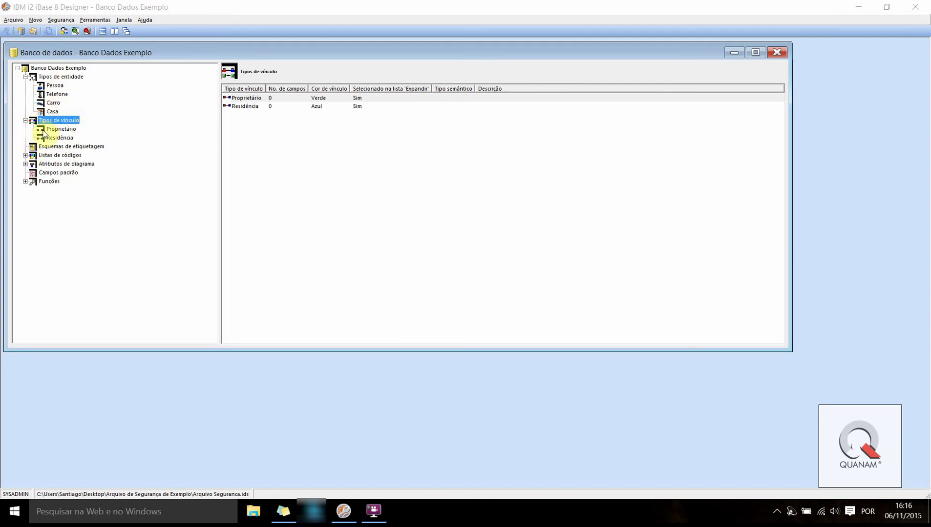
click(53, 95)
click(53, 112)
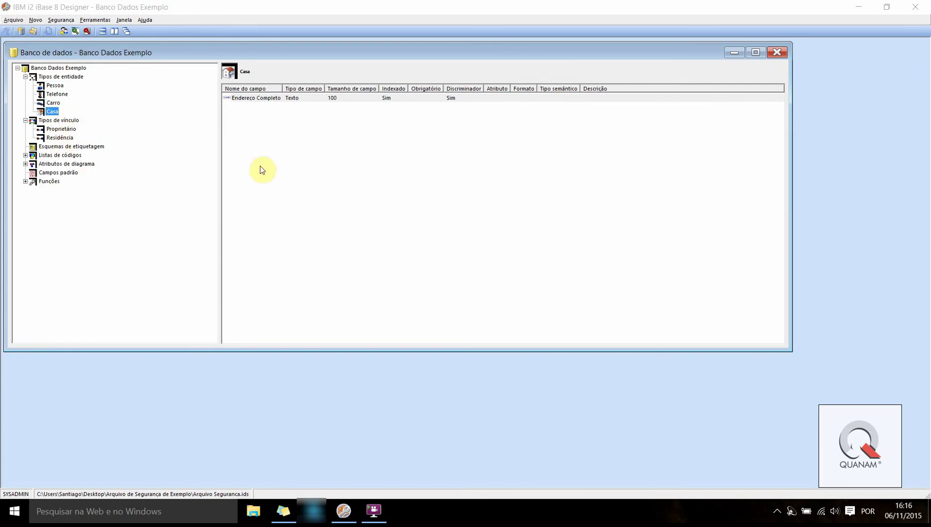
click(25, 120)
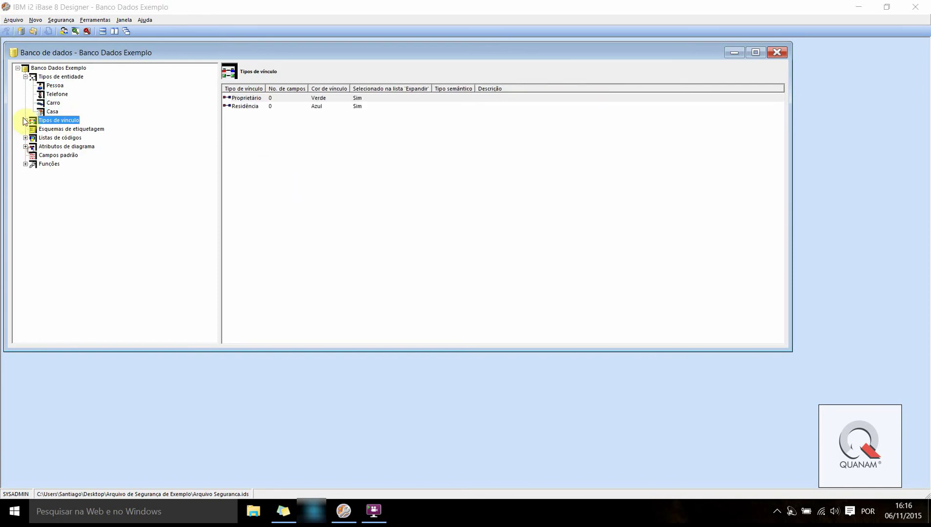
click(25, 77)
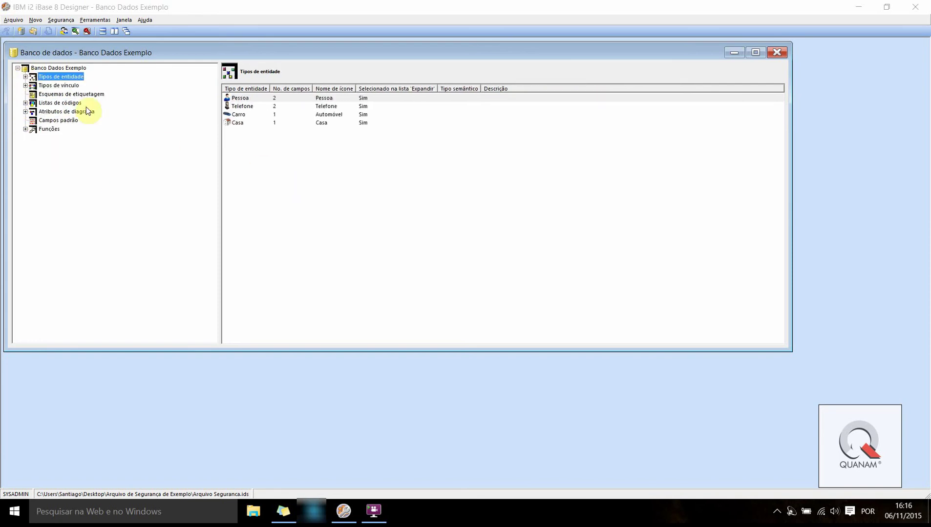
Review the CPF chart attribute and the option lists, including Operadoras
click(26, 112)
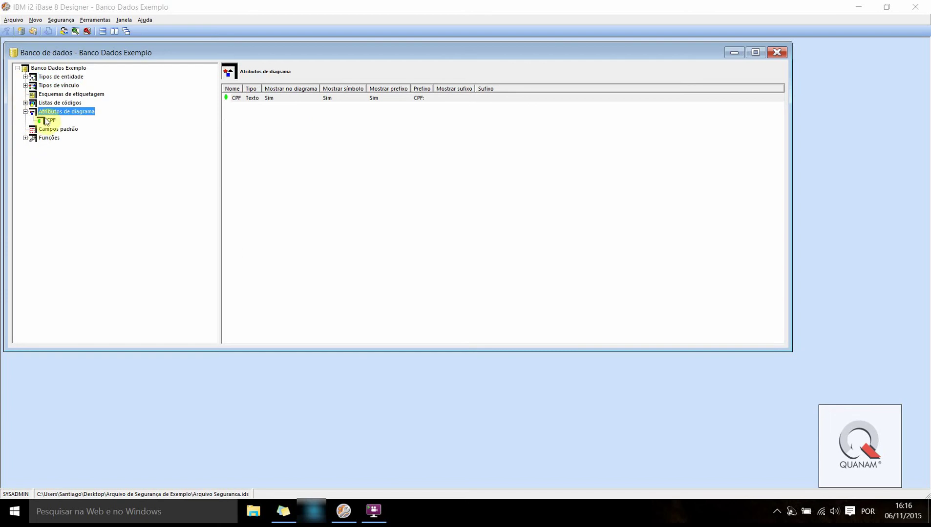
click(50, 121)
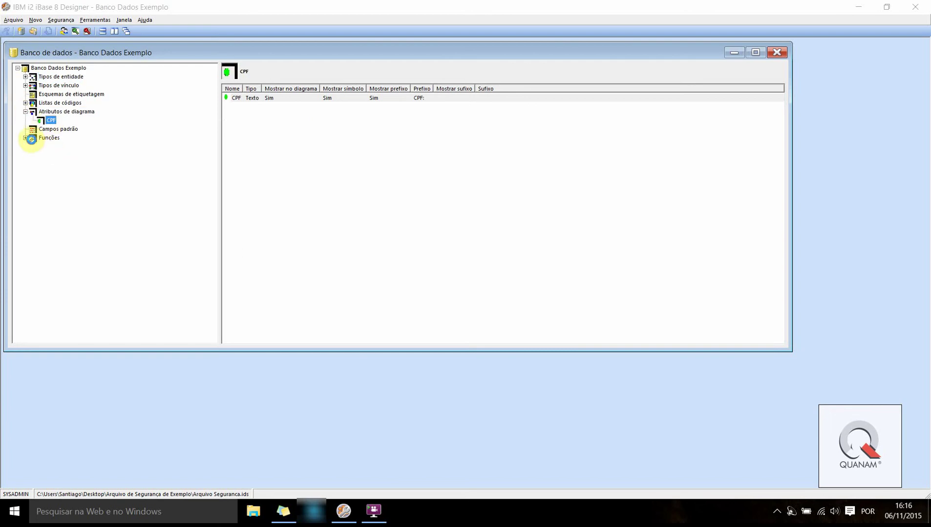
click(26, 112)
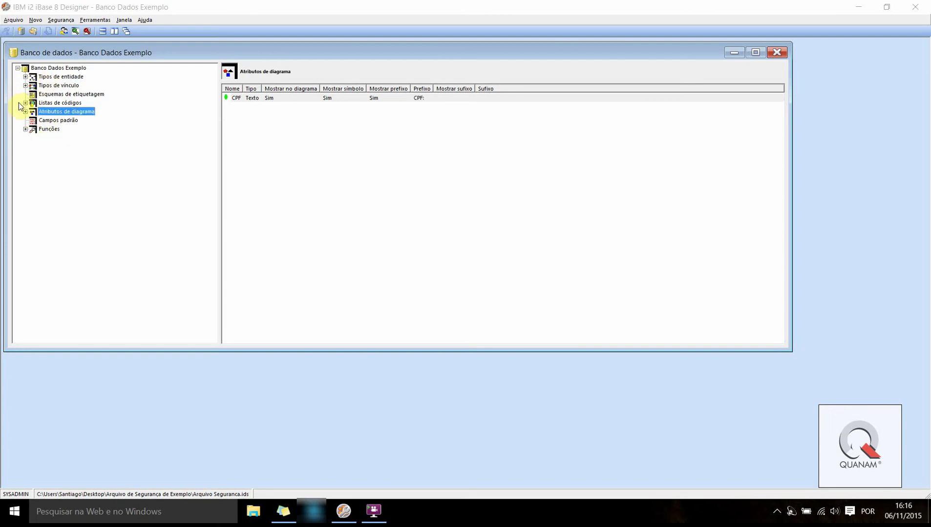
click(25, 103)
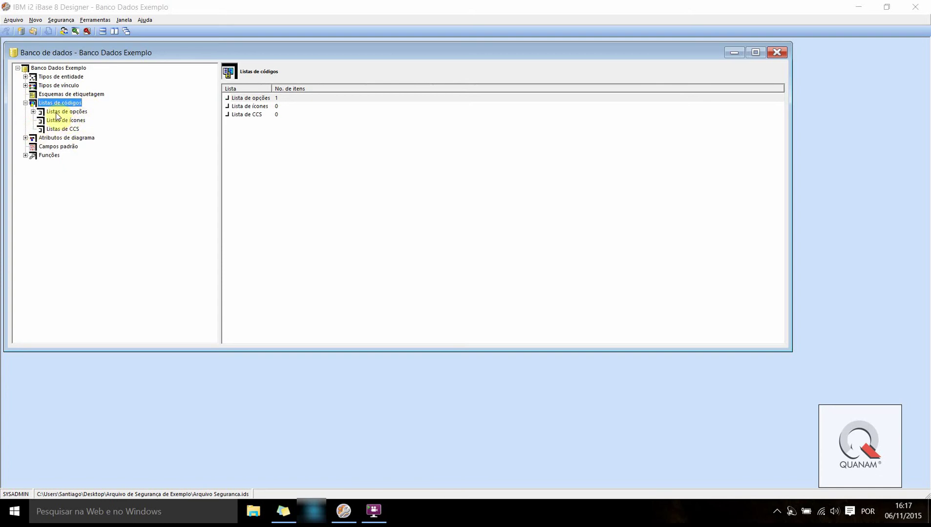
click(56, 113)
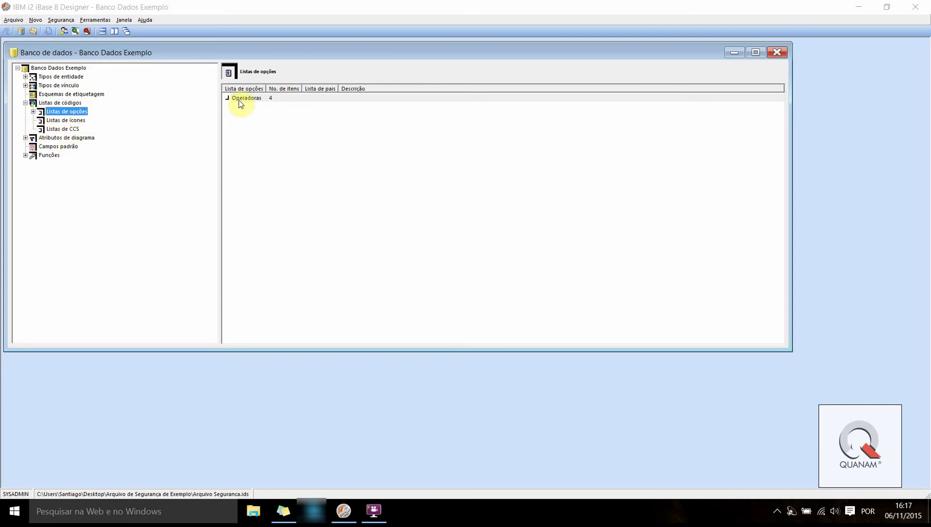
Revisit the Telefone and Pessoa fields and return to the entity types overview
click(25, 76)
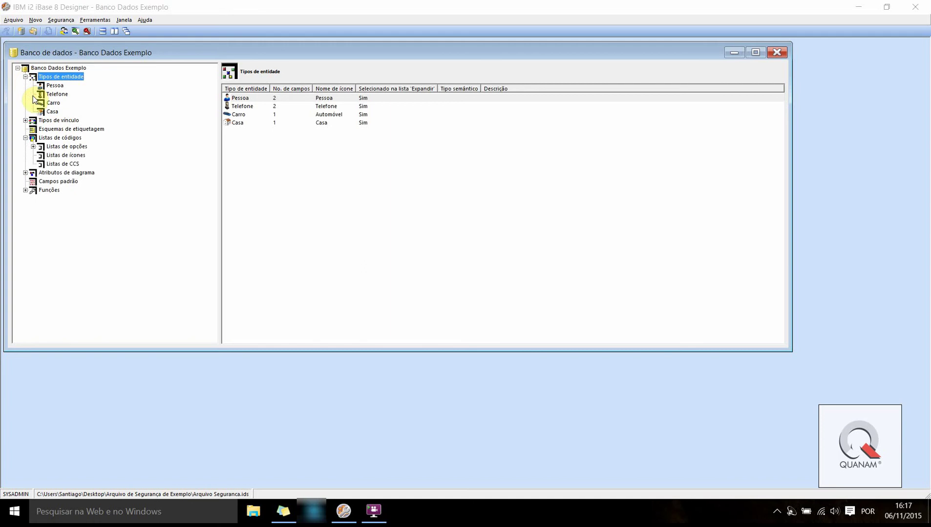
click(56, 95)
click(54, 87)
click(25, 77)
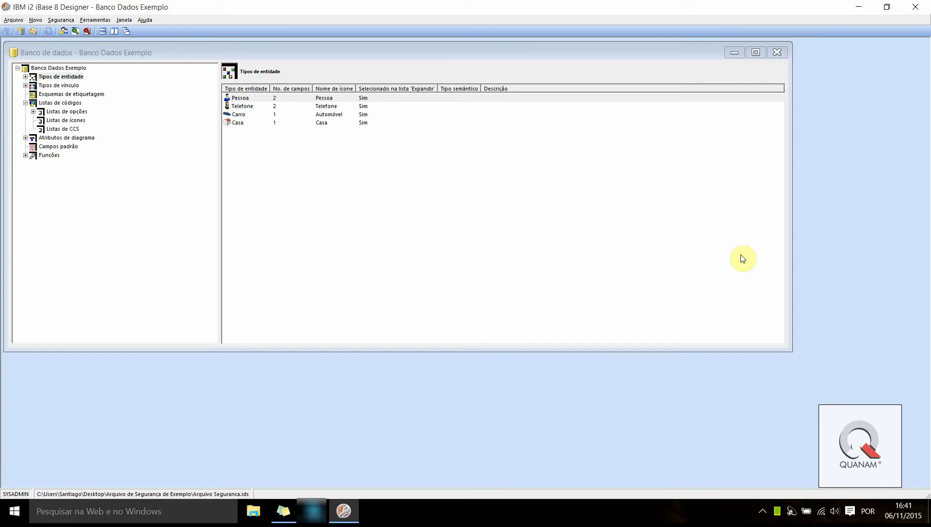
Launch IBM i2 iBase from the Windows Start menu alongside the Designer
click(12, 21)
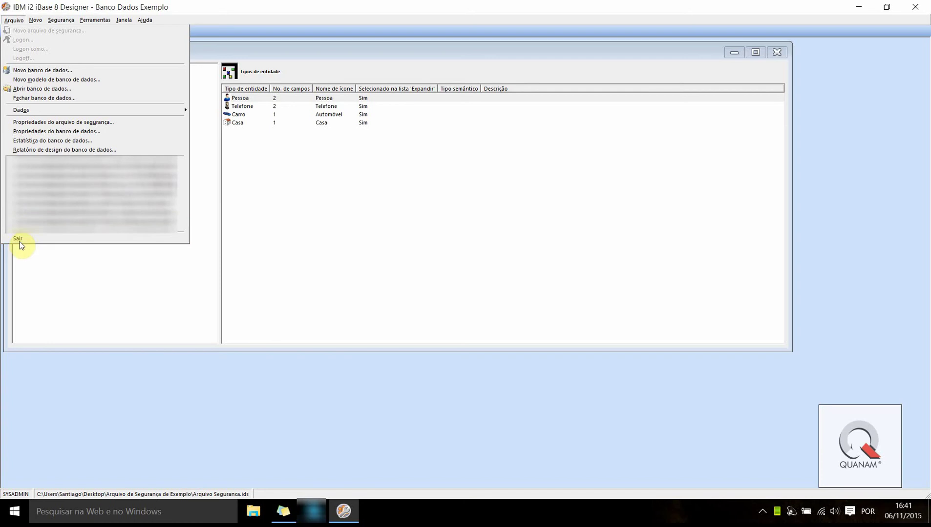
click(400, 284)
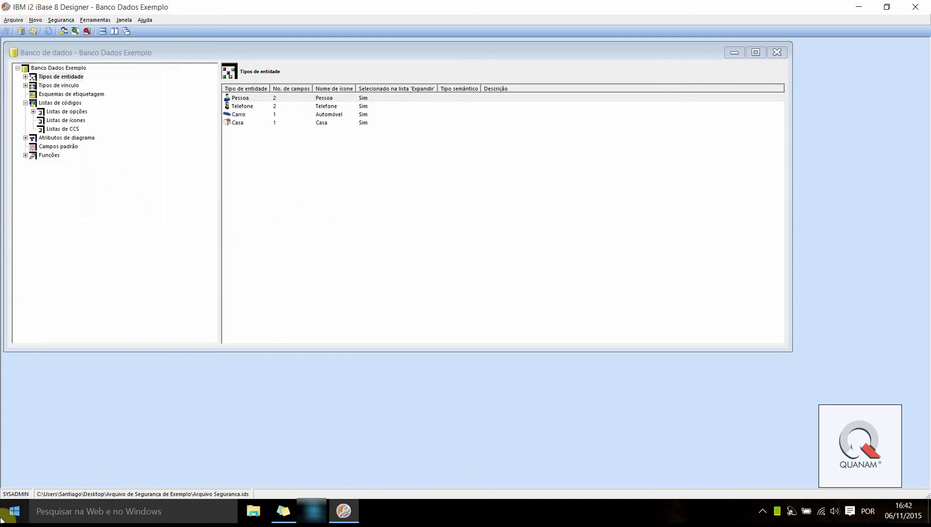
click(6, 520)
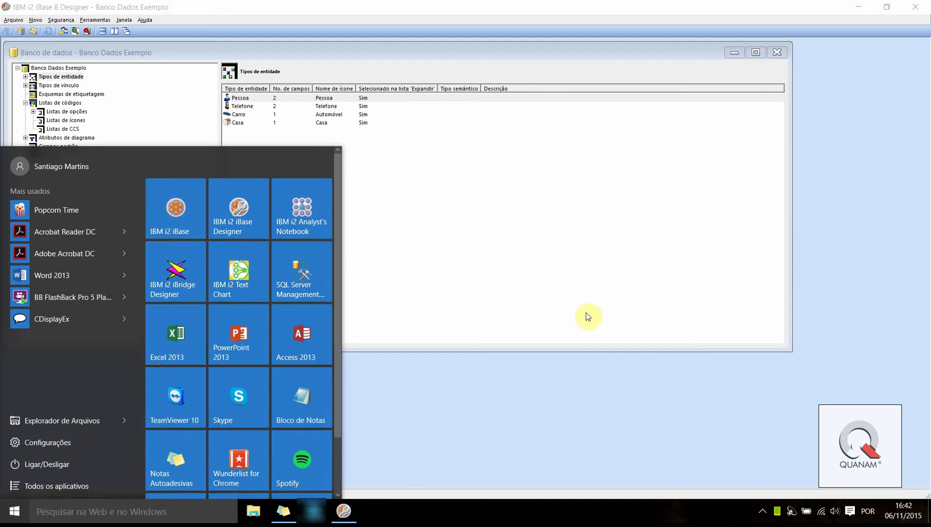
click(598, 337)
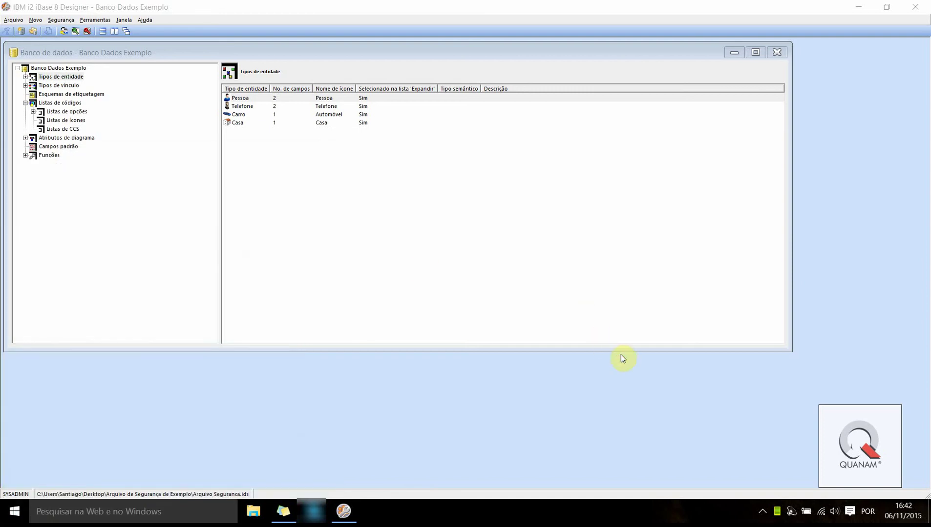
click(14, 511)
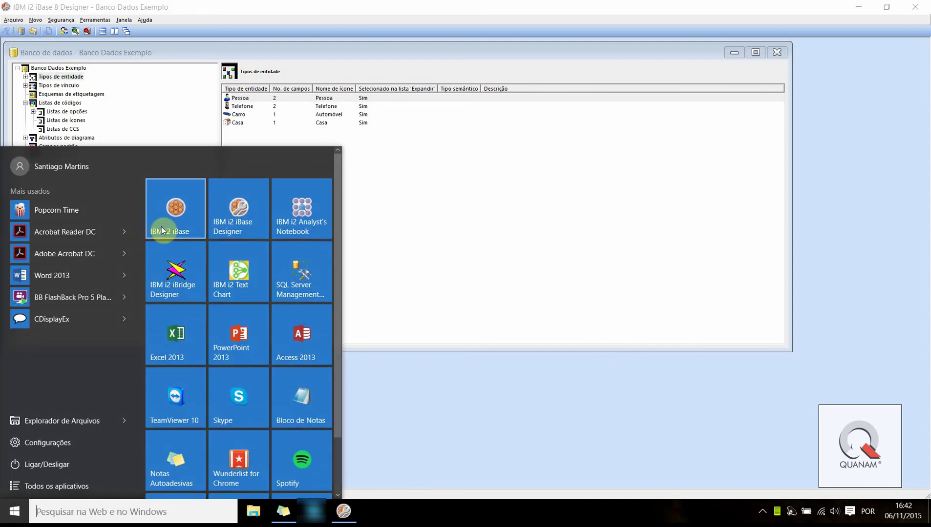
click(163, 231)
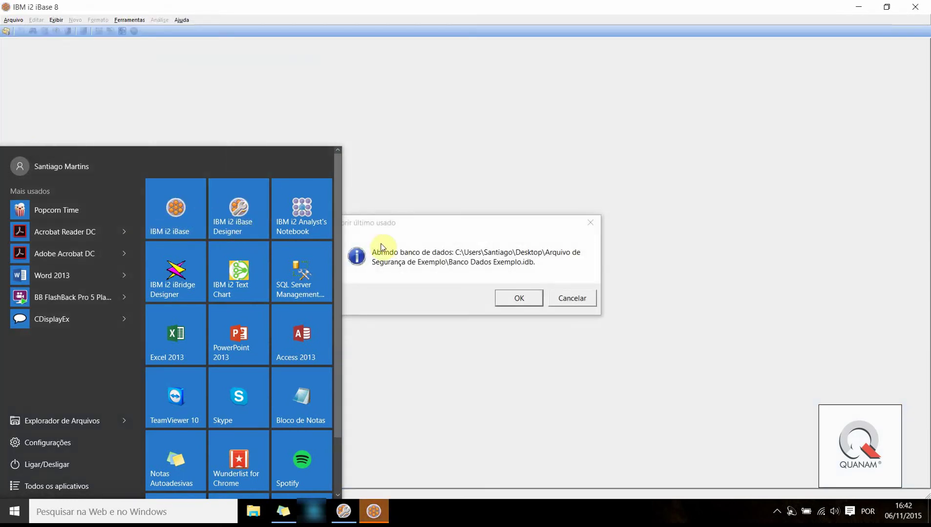
Accept reopening Banco Dados Exemplo and log on, which reports an exclusive lock
click(521, 285)
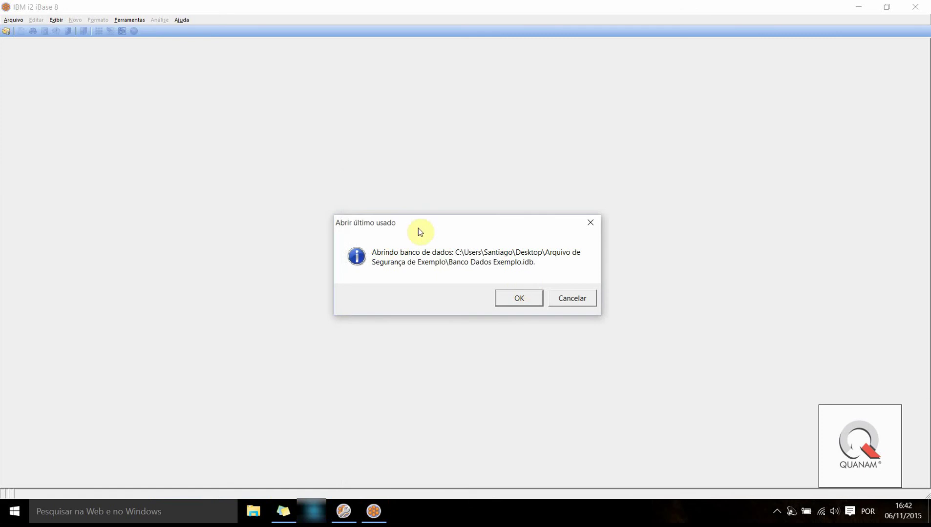
click(342, 511)
click(372, 512)
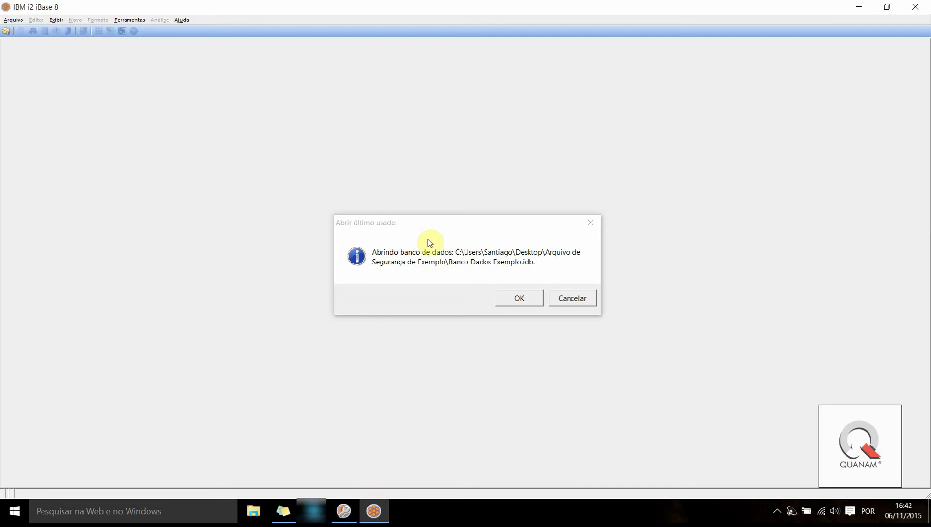
click(519, 298)
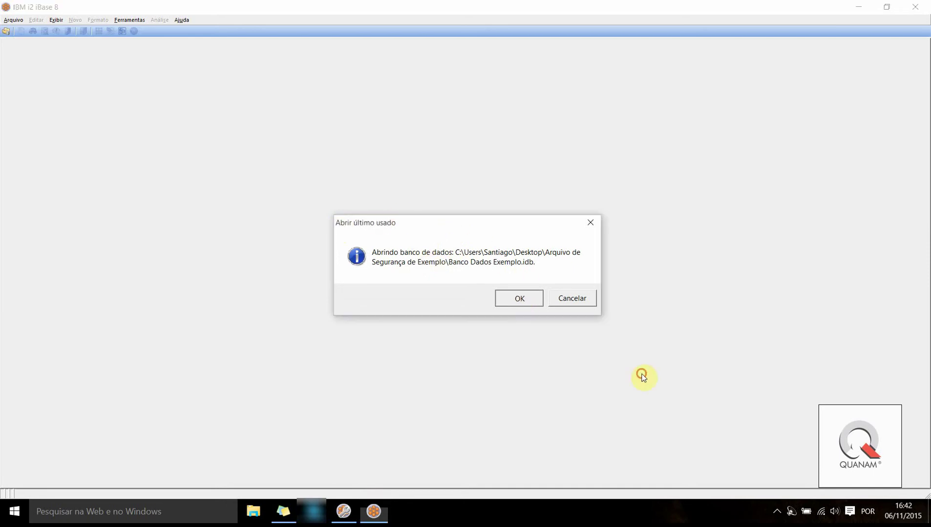
click(510, 298)
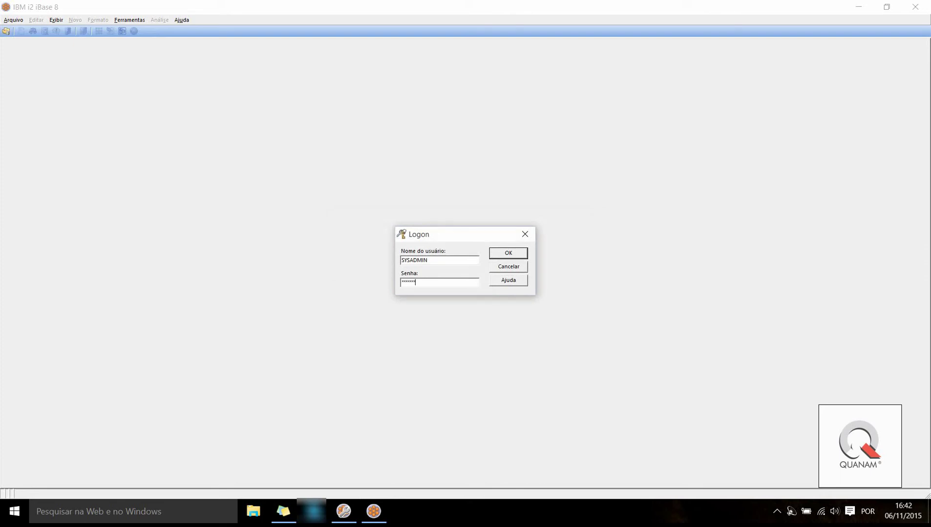
key(Return)
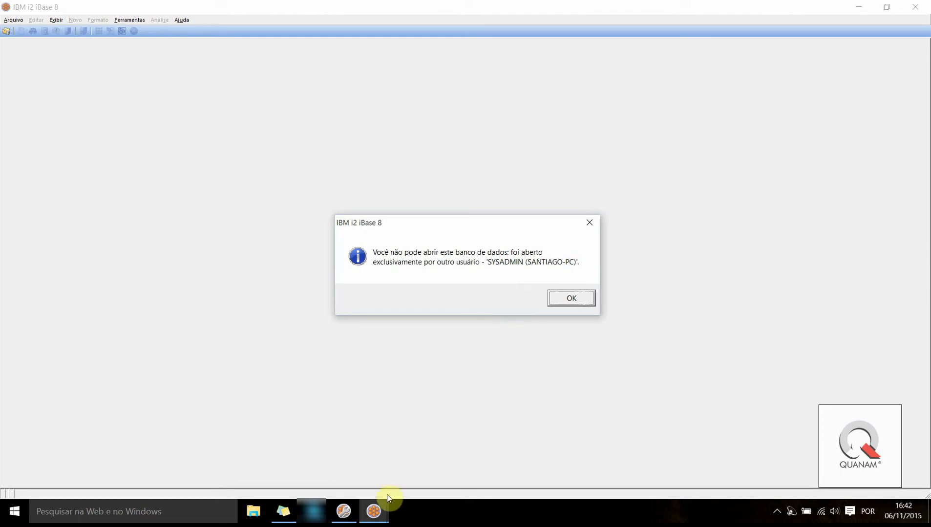
Close the Banco Dados Exemplo database in the Designer
click(374, 512)
click(343, 512)
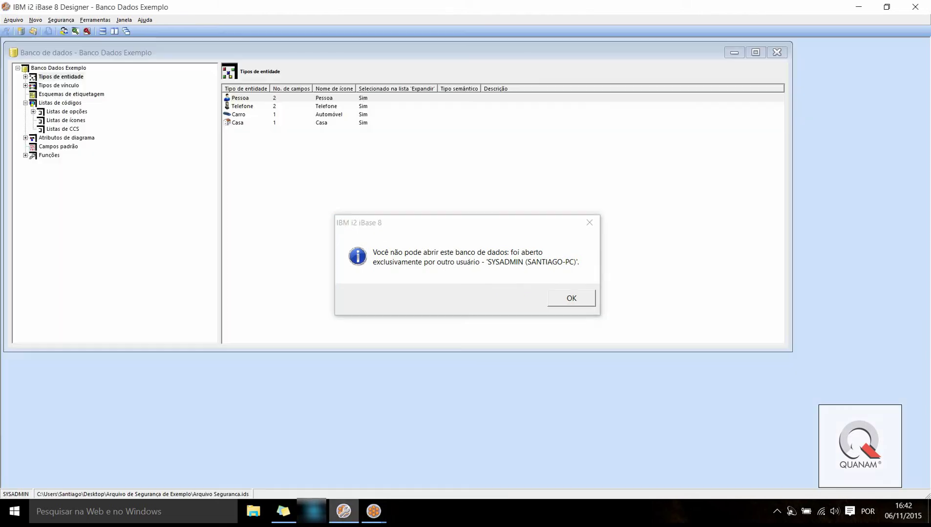
click(12, 20)
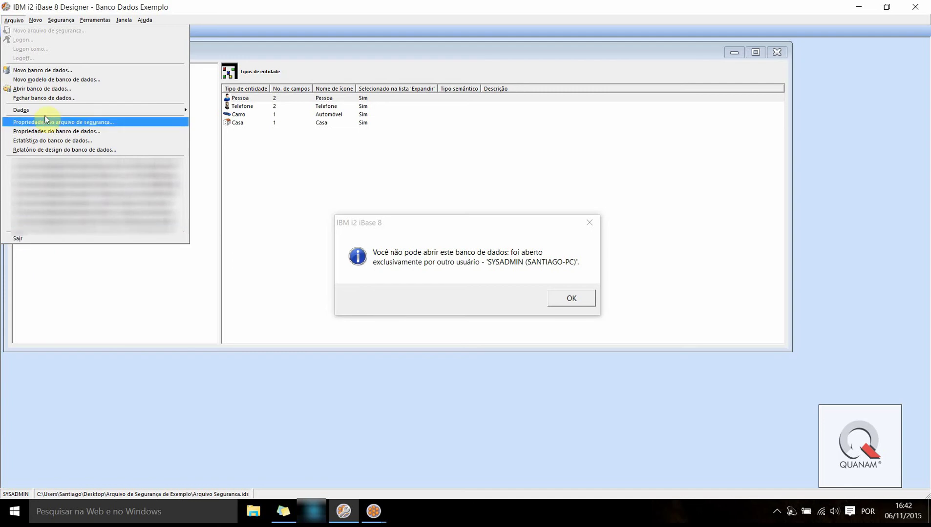
click(34, 98)
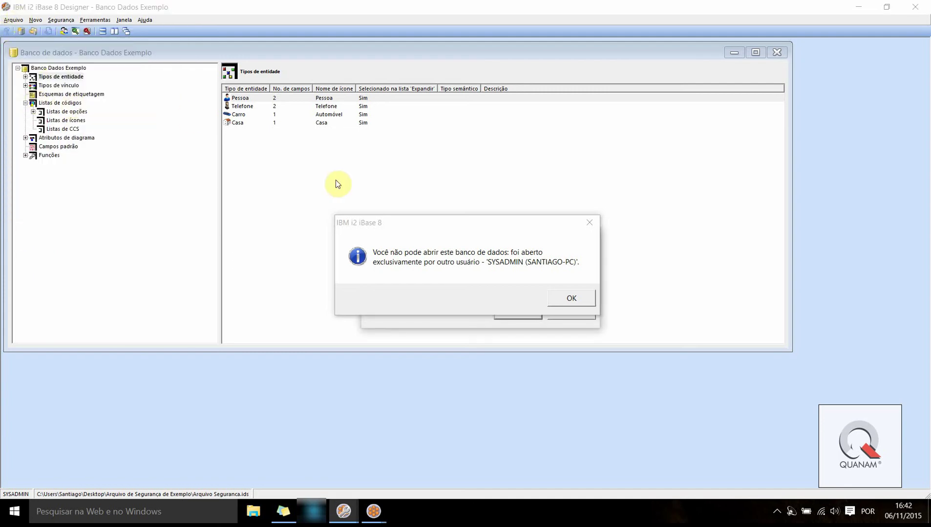
drag(367, 223, 620, 148)
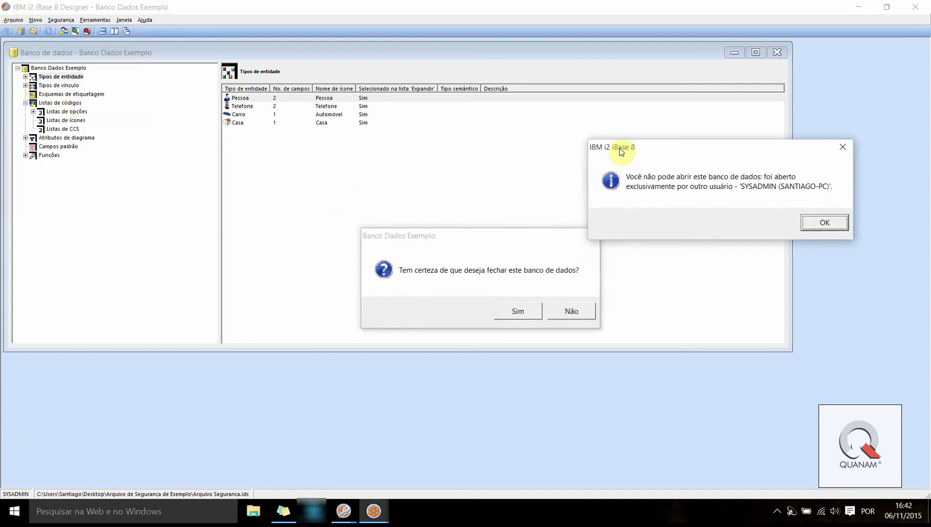
click(509, 312)
Log off, quit the Designer, and dismiss iBase's database-locked message
click(10, 20)
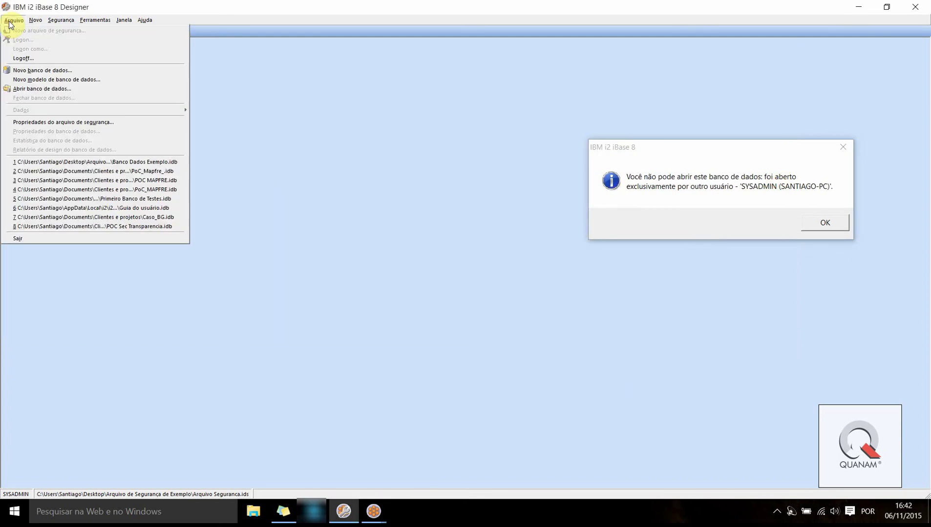
click(30, 58)
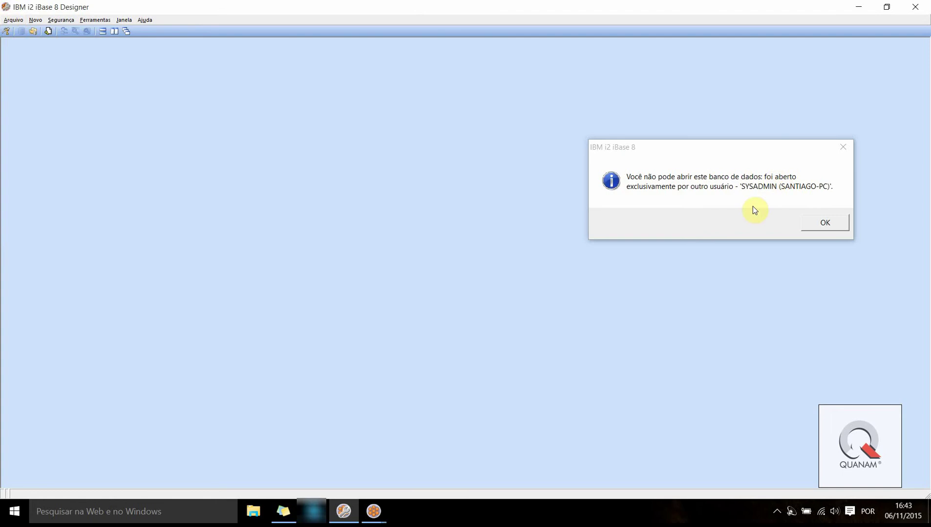
click(12, 21)
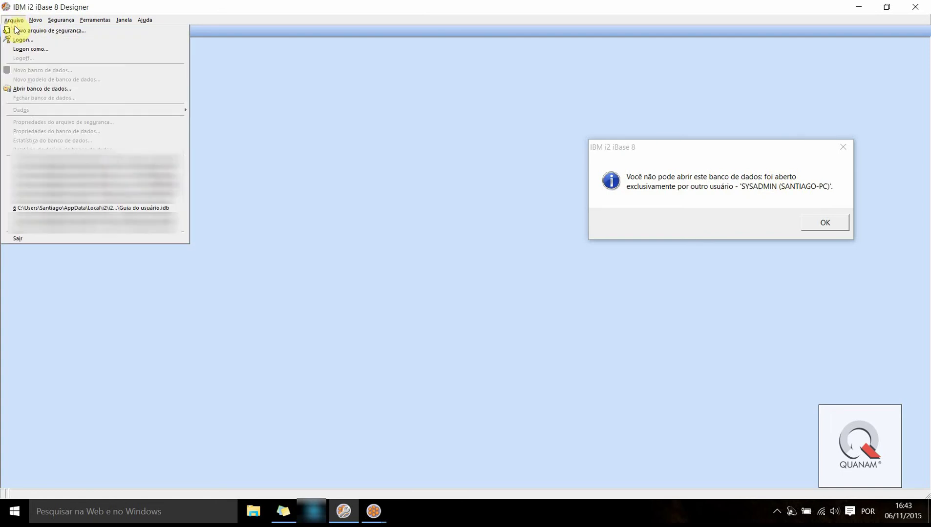
click(22, 239)
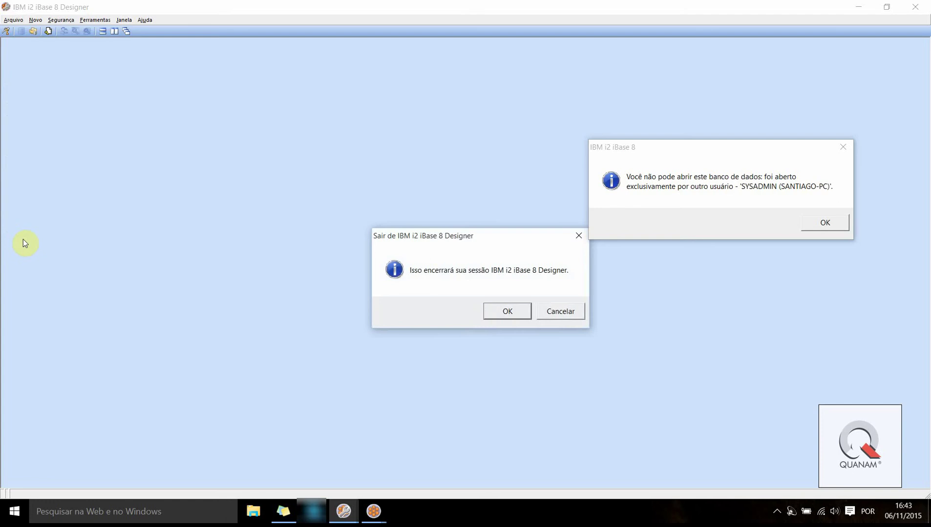
click(495, 305)
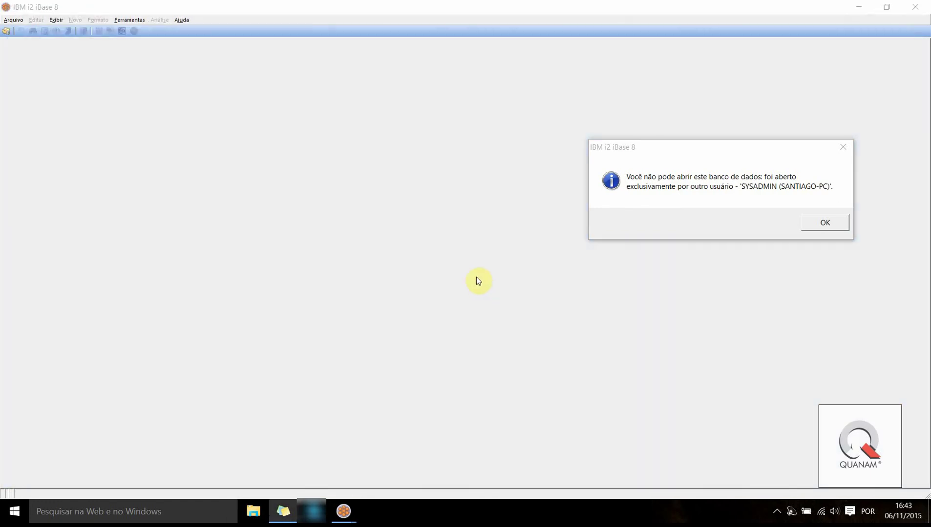
click(822, 221)
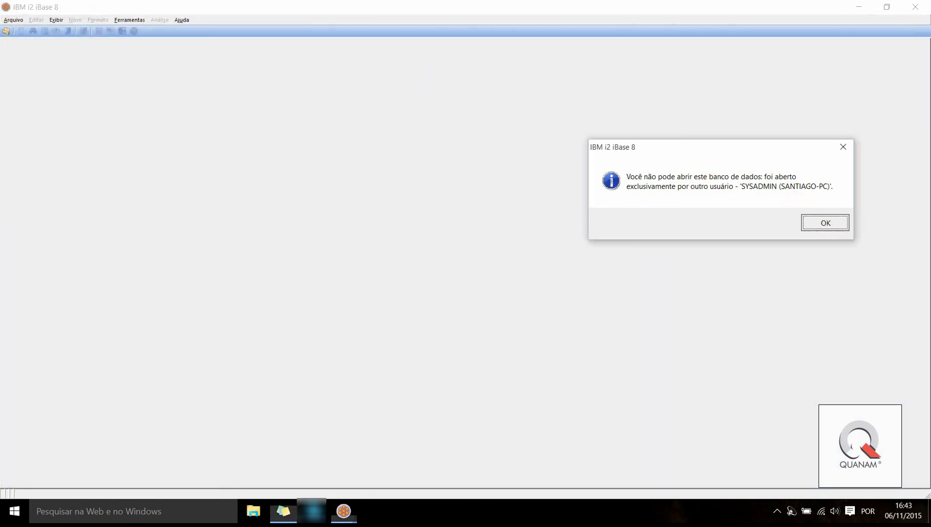
key(Return)
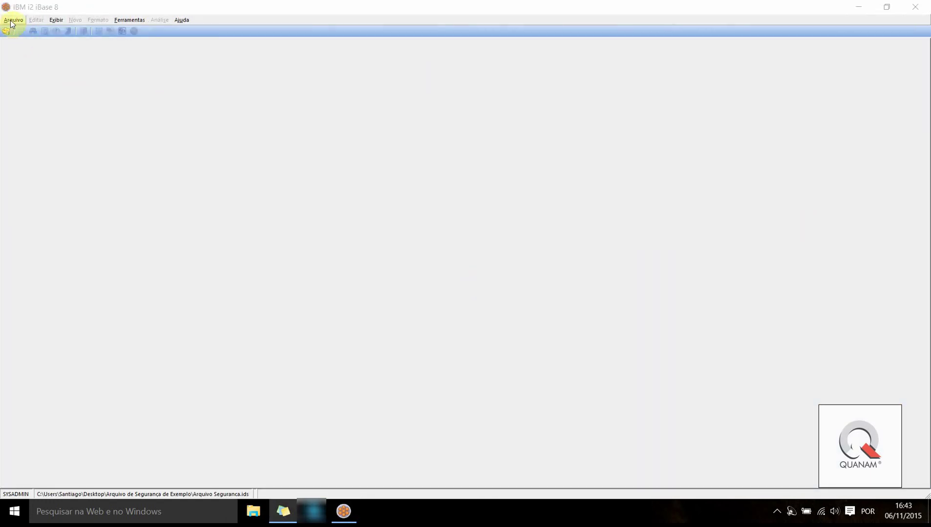
Browse the open-database dialog to the Arquivo de Segurança de Exemplo folder, keeping *.idb files
click(12, 20)
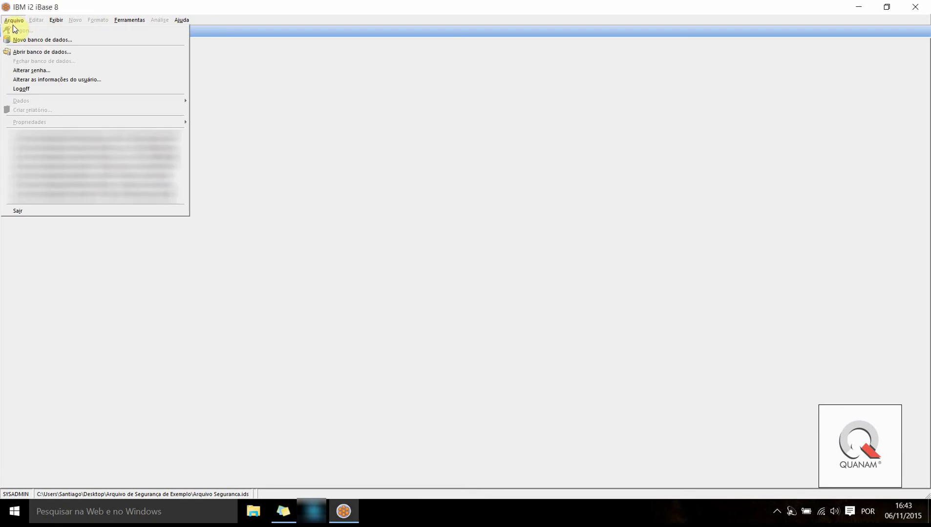
click(23, 51)
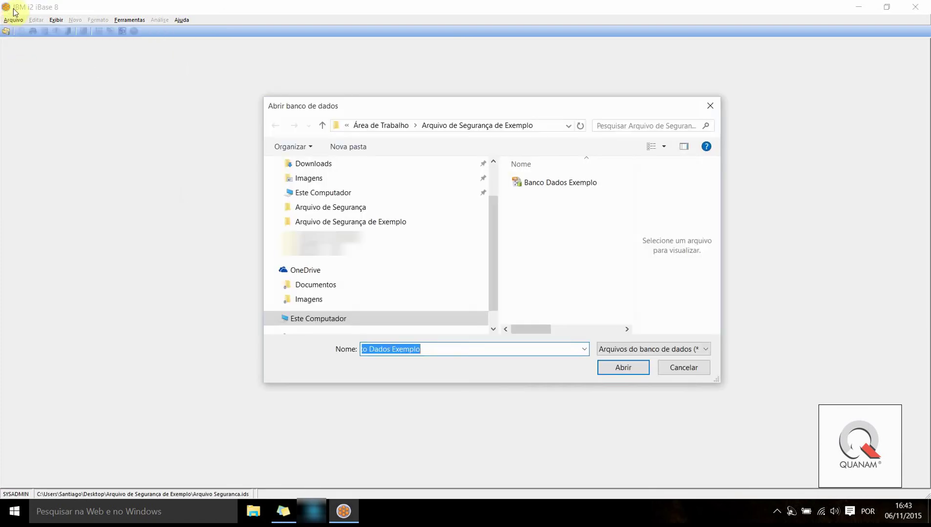
drag(493, 224, 461, 164)
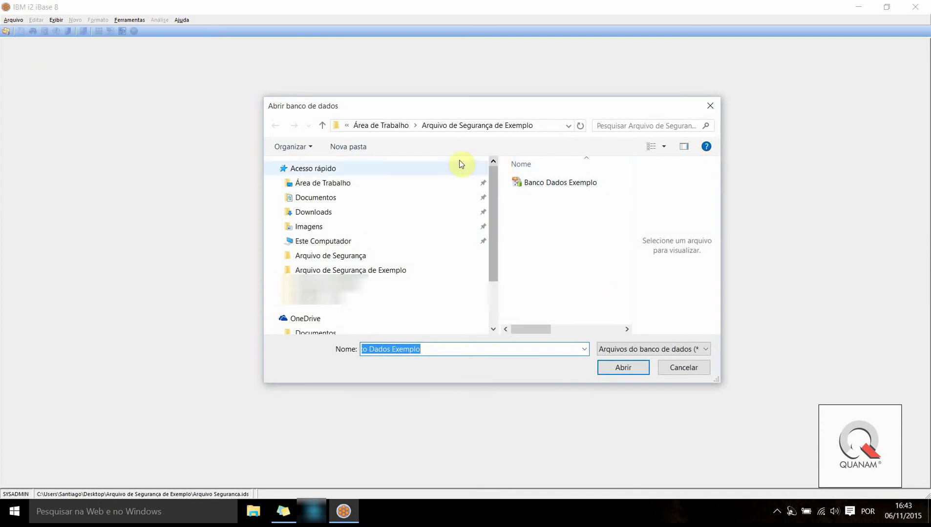
click(317, 185)
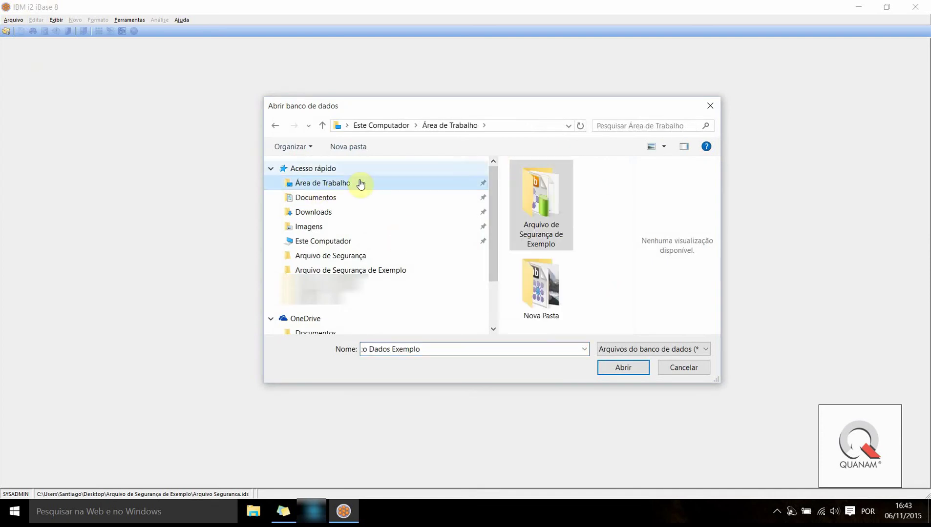
double_click(543, 209)
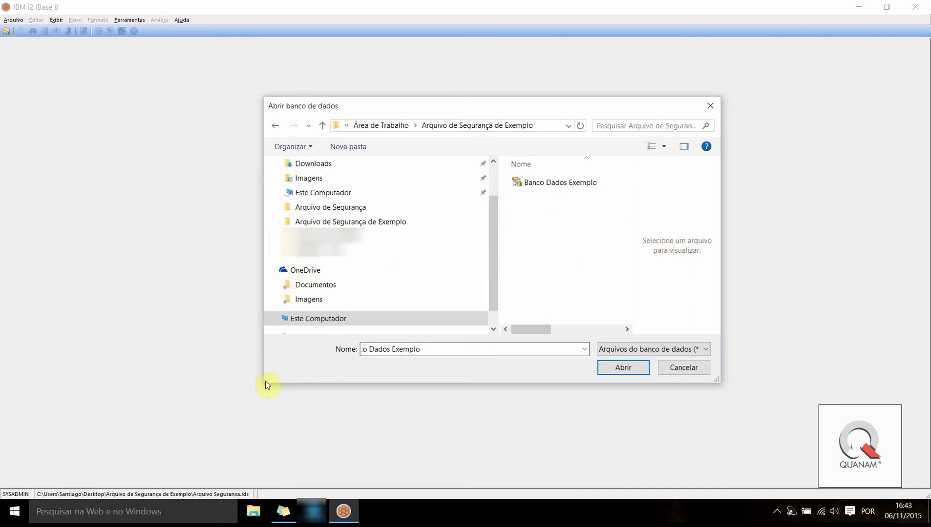
drag(263, 382, 67, 419)
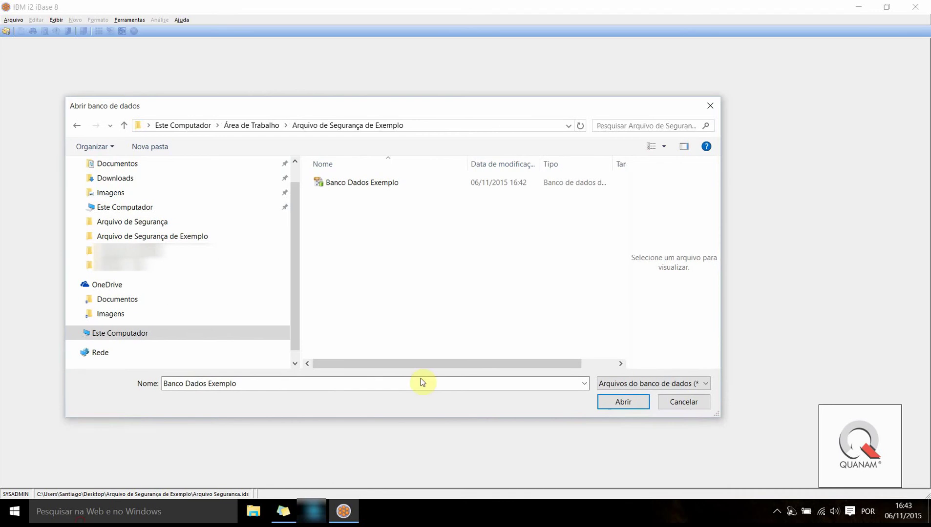
click(709, 386)
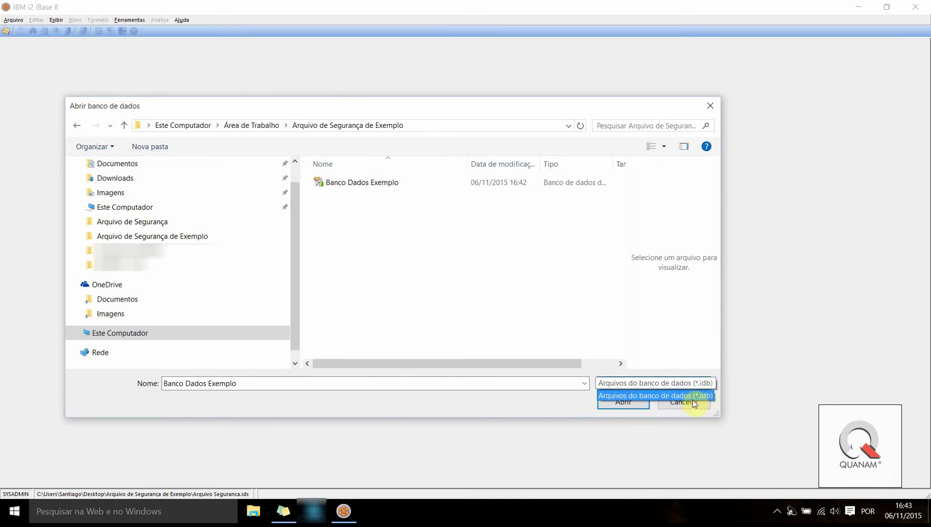
click(692, 383)
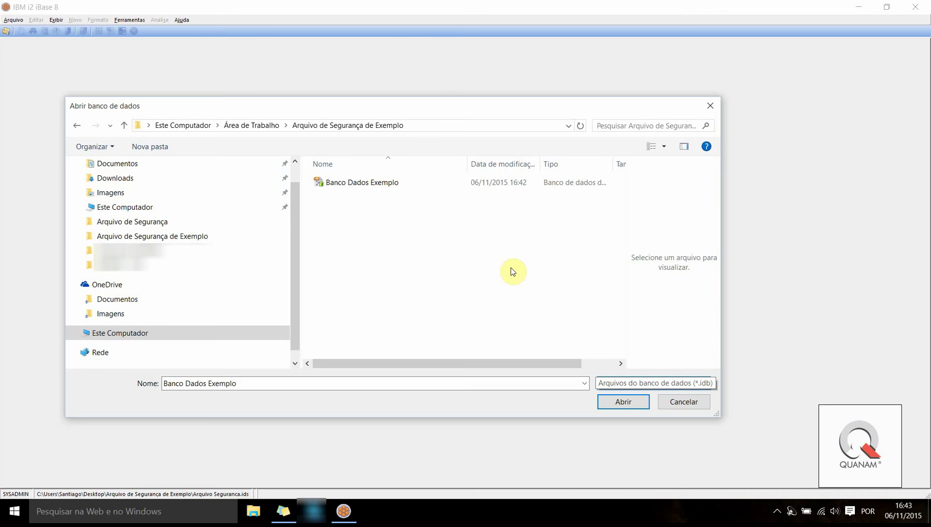
Cancel the open-database dialog and minimise iBase to show the desktop
right_click(533, 519)
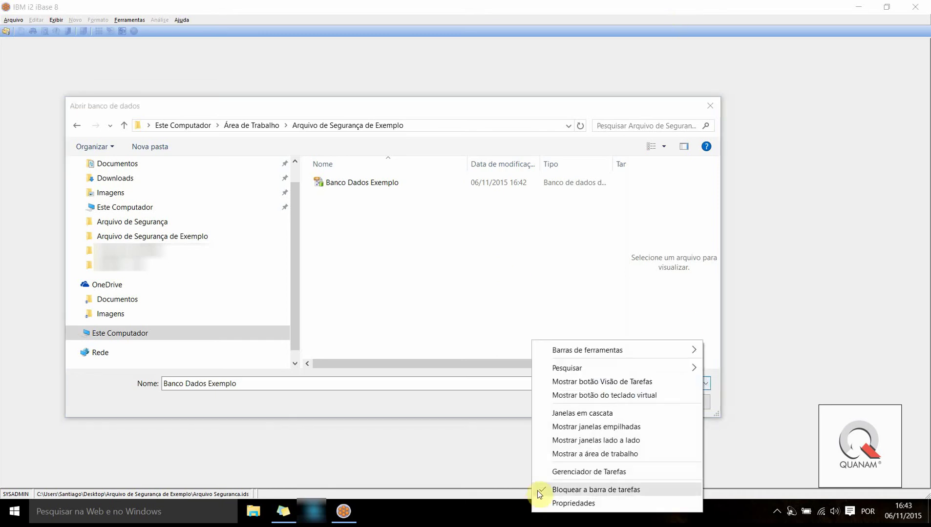
click(557, 457)
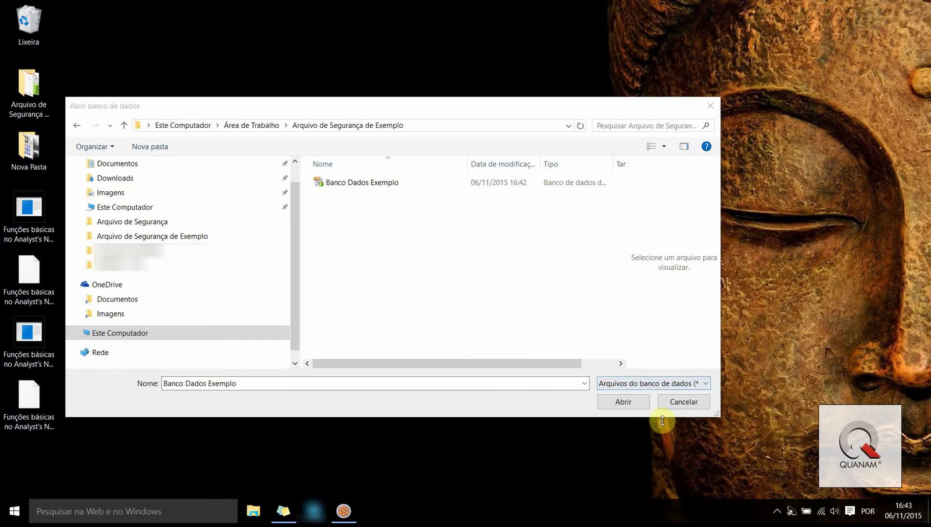
click(674, 408)
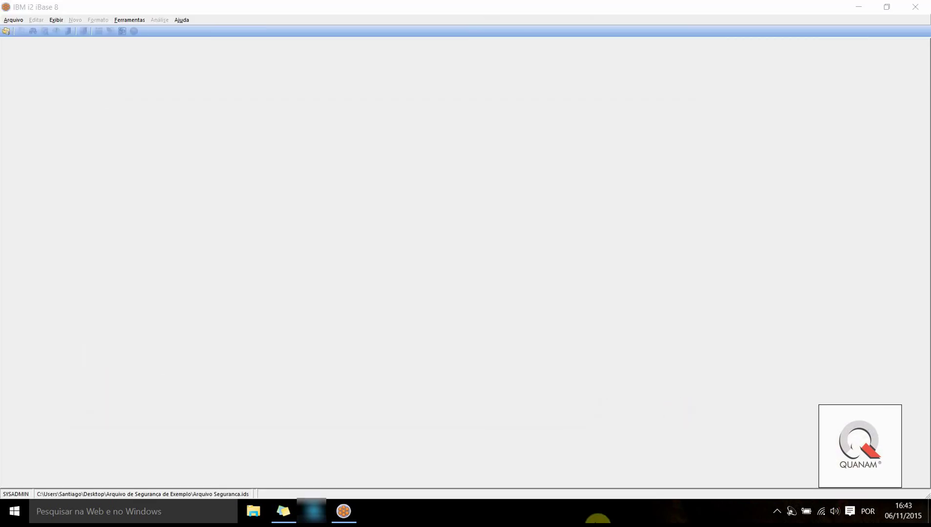
right_click(597, 518)
click(621, 463)
click(858, 6)
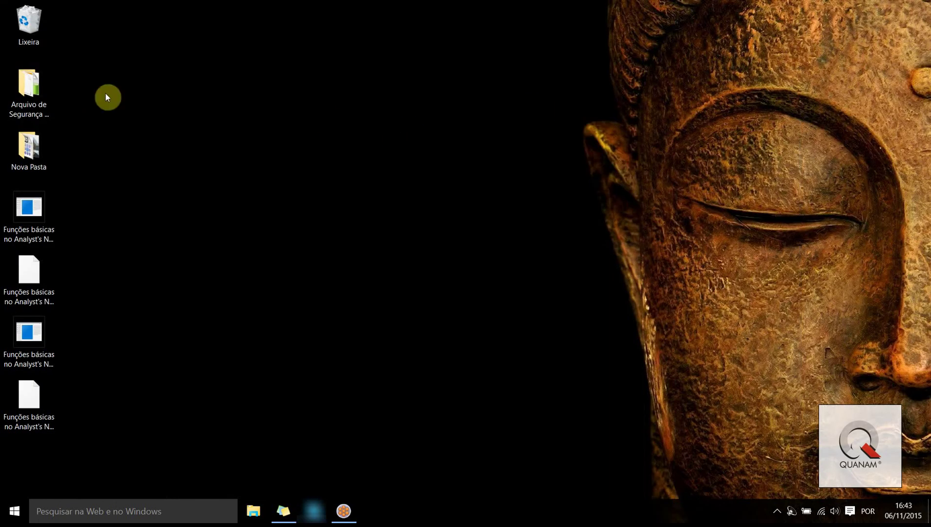
double_click(49, 109)
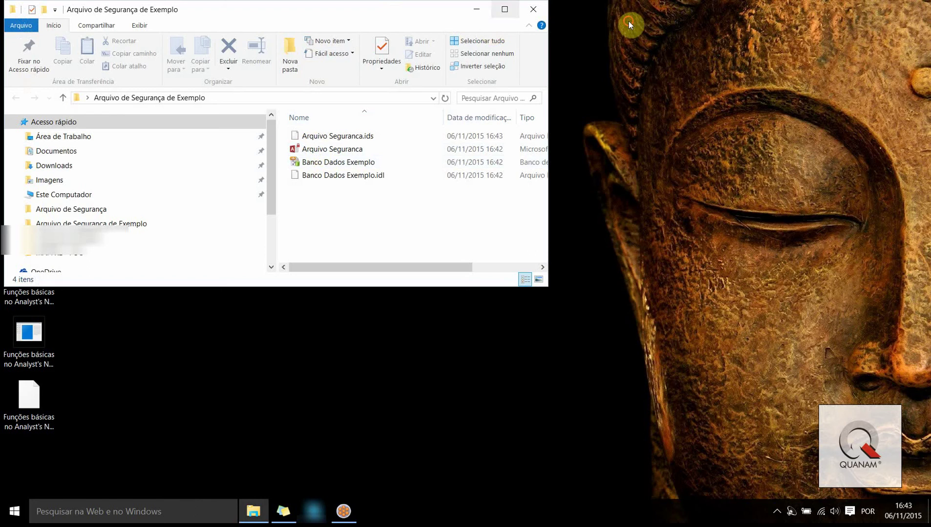
click(502, 11)
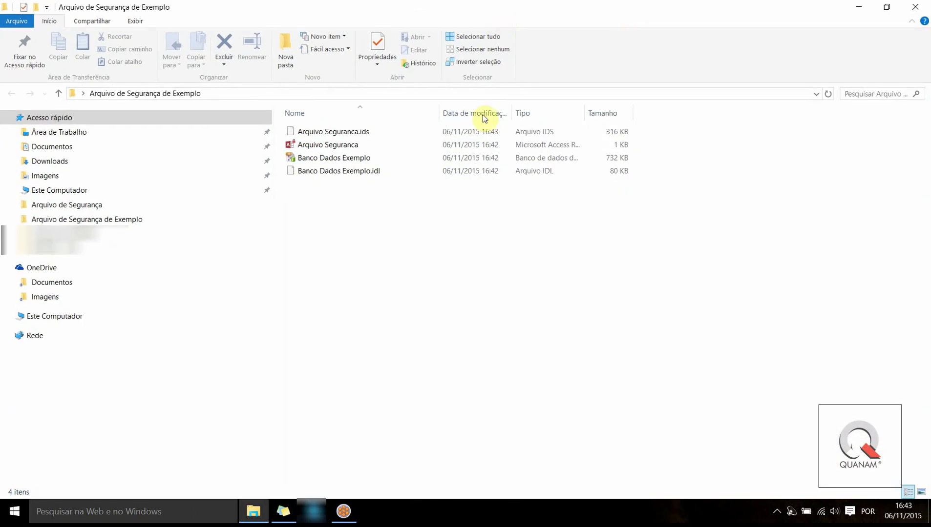
click(355, 133)
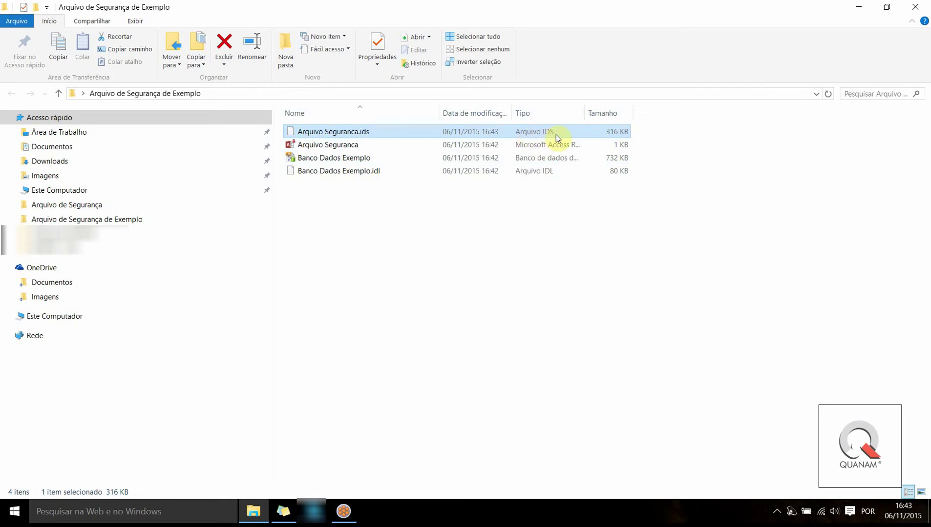
drag(584, 112, 682, 107)
click(357, 158)
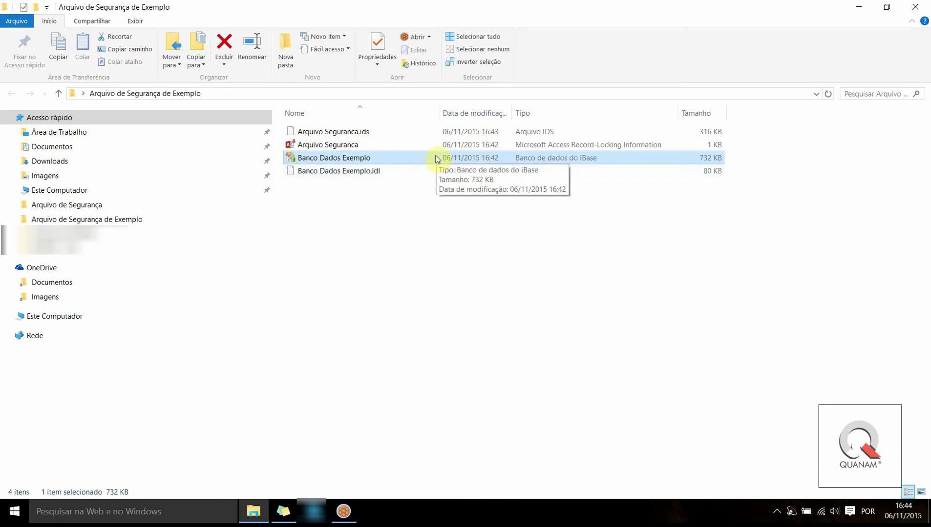
click(505, 281)
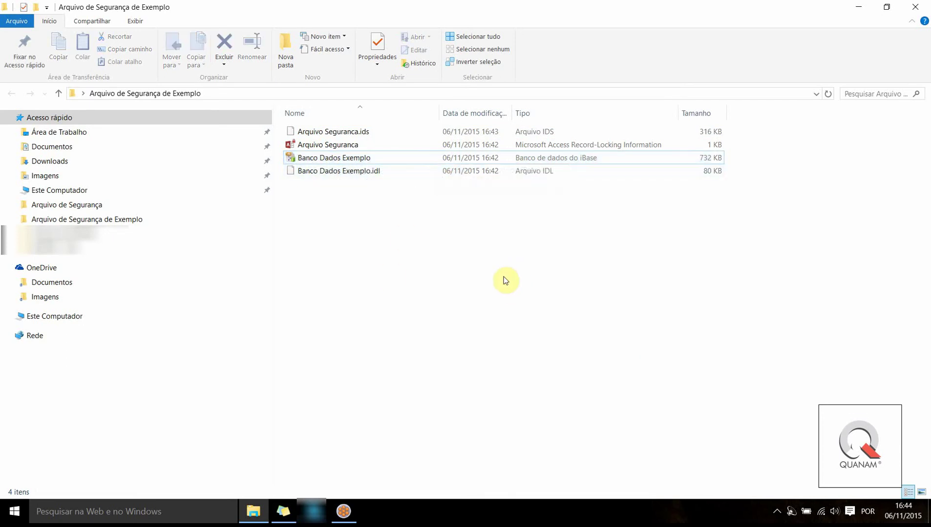
click(334, 145)
click(335, 171)
click(334, 132)
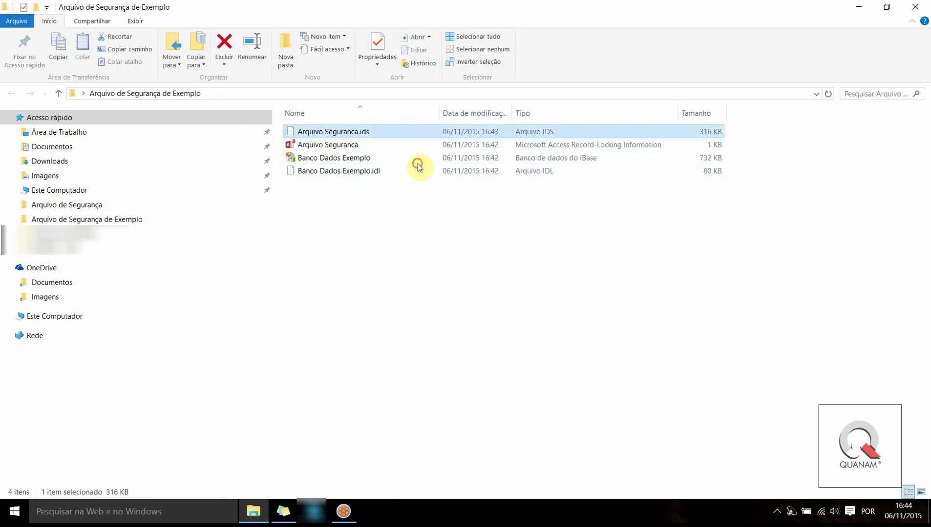
click(403, 234)
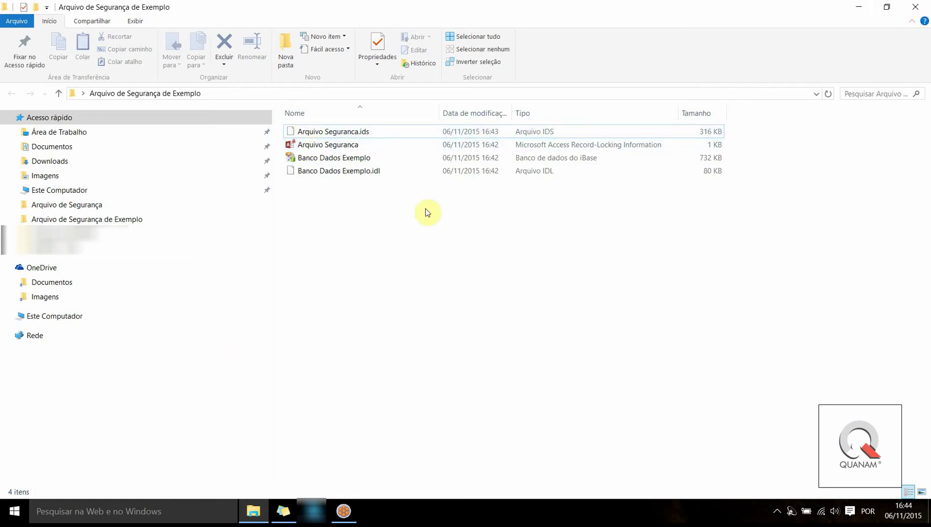
drag(374, 285, 348, 109)
click(351, 211)
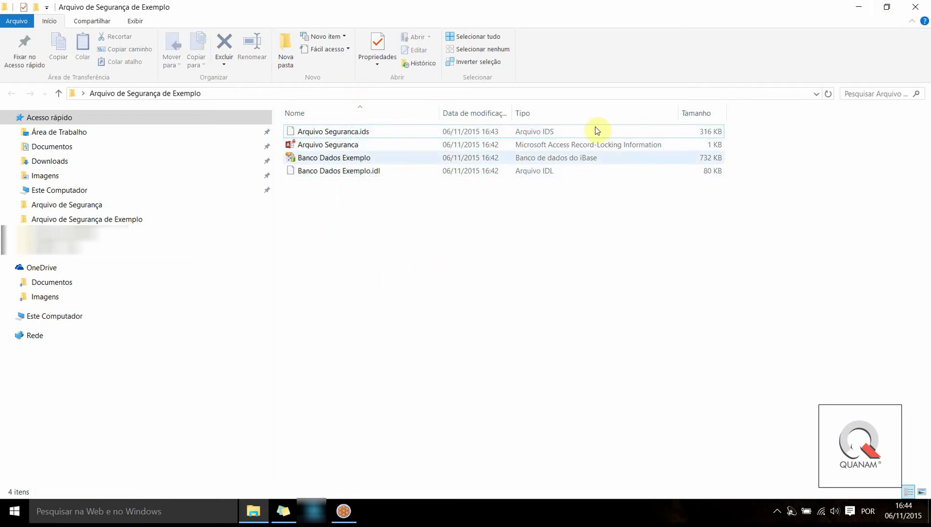
click(915, 12)
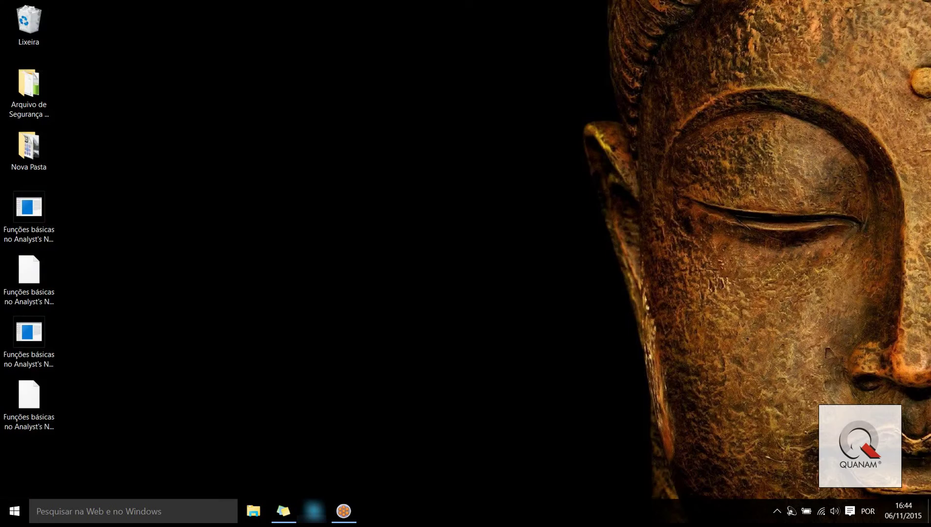
Restore iBase and open Banco Dados Exemplo from the open-database dialog
click(344, 513)
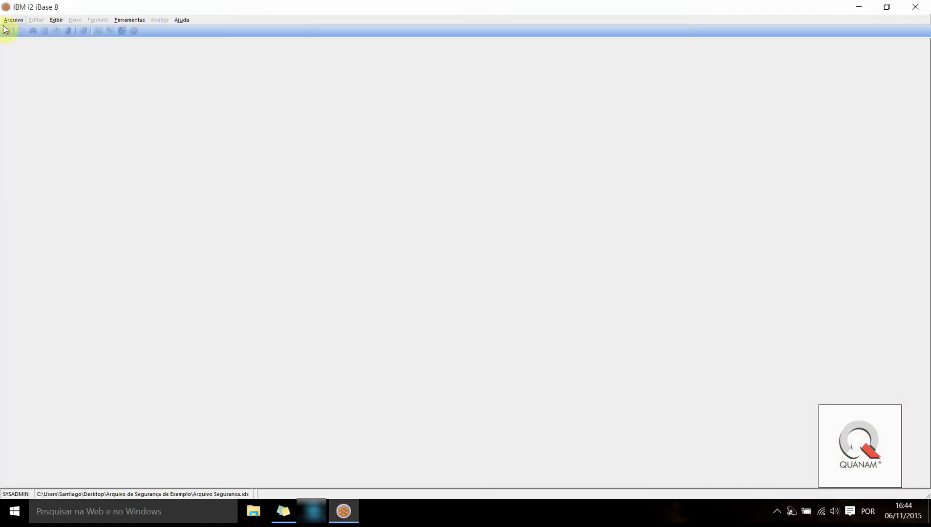
click(7, 22)
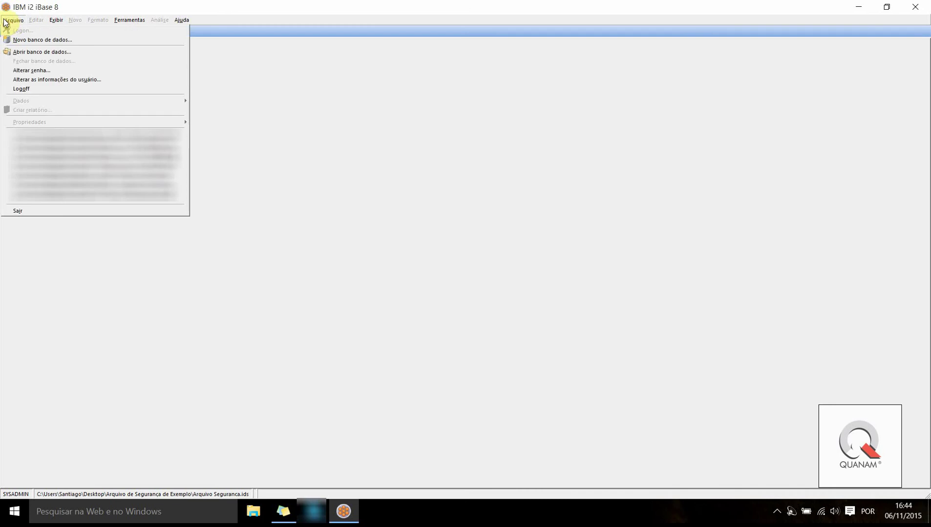
click(47, 52)
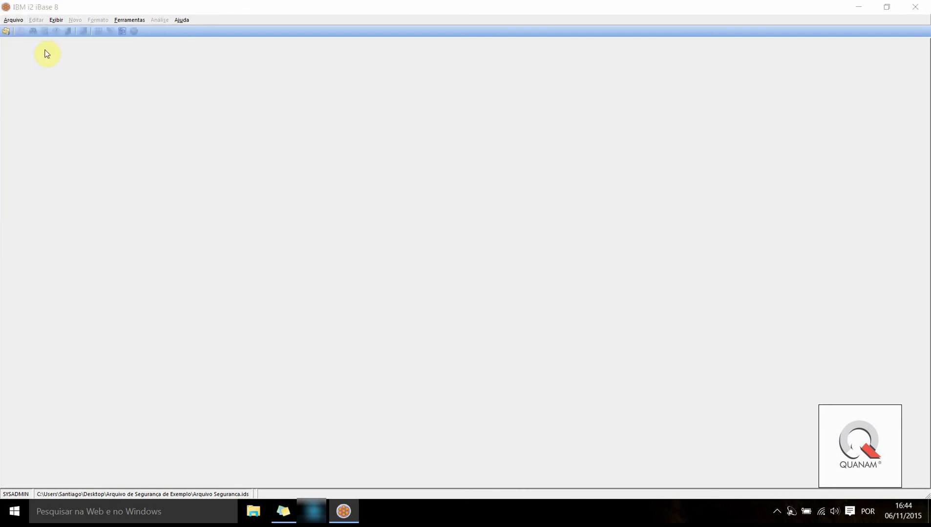
click(348, 185)
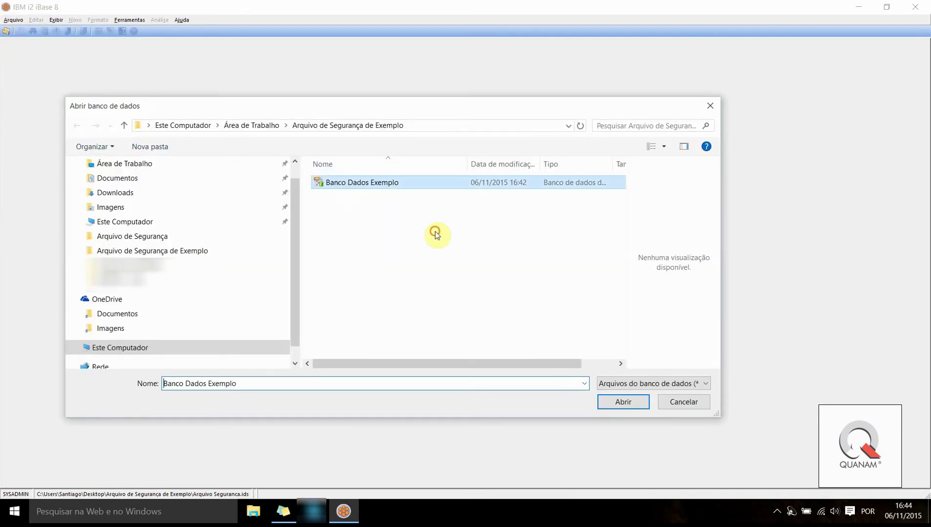
click(621, 402)
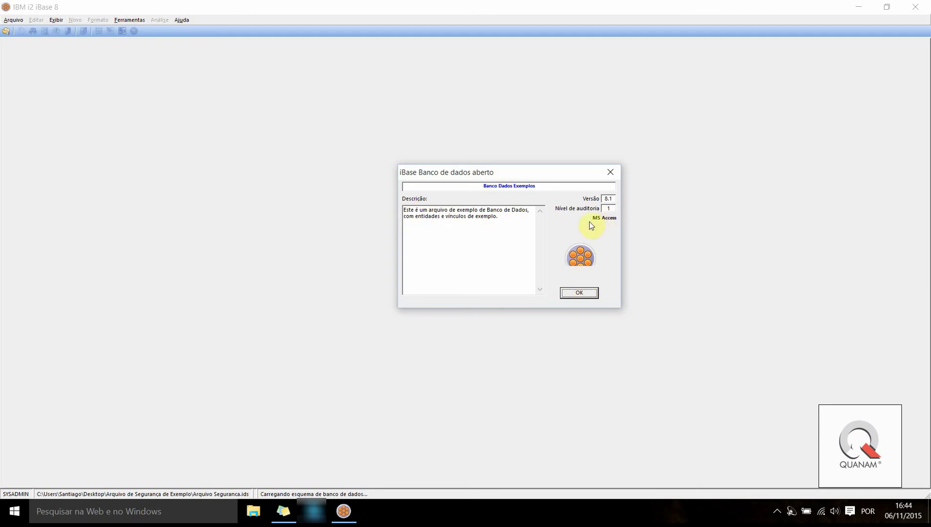
Dismiss the info notice, expand Entidades and Vínculos, and open a blank Pessoa record
click(579, 293)
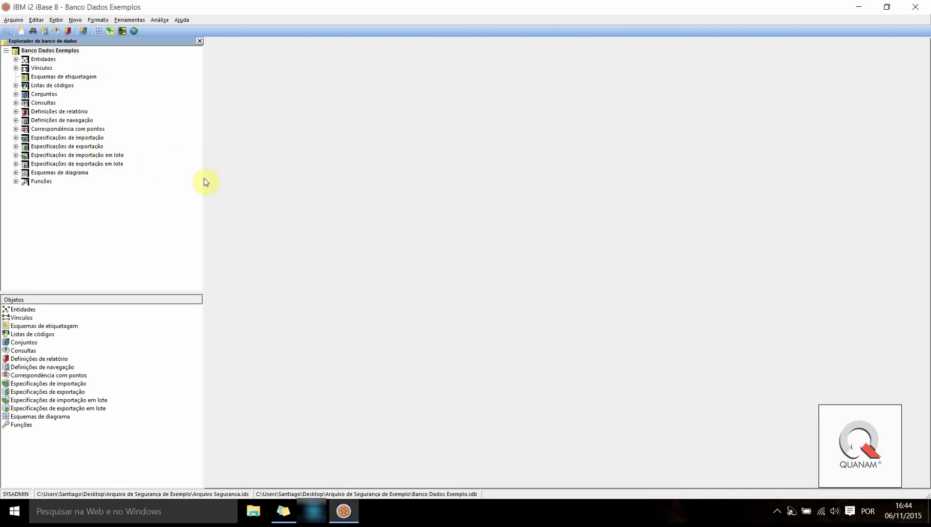
click(16, 59)
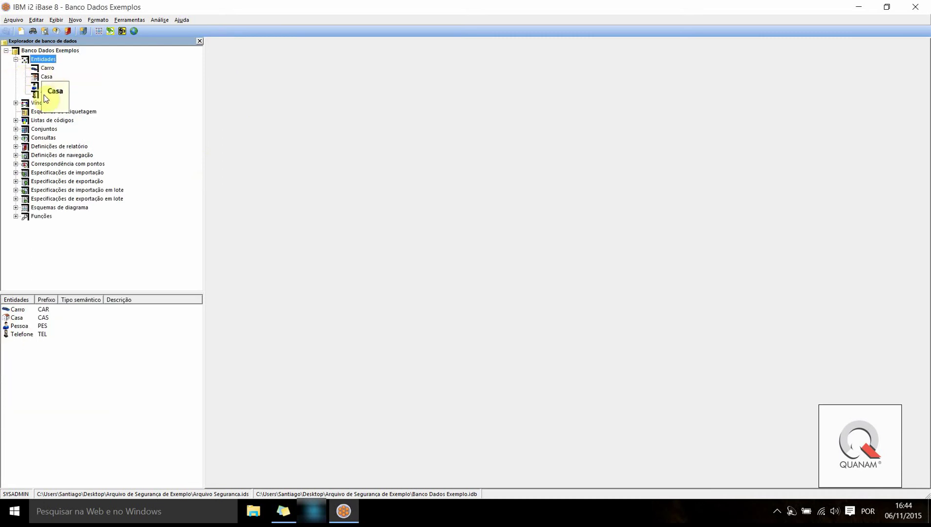
click(16, 103)
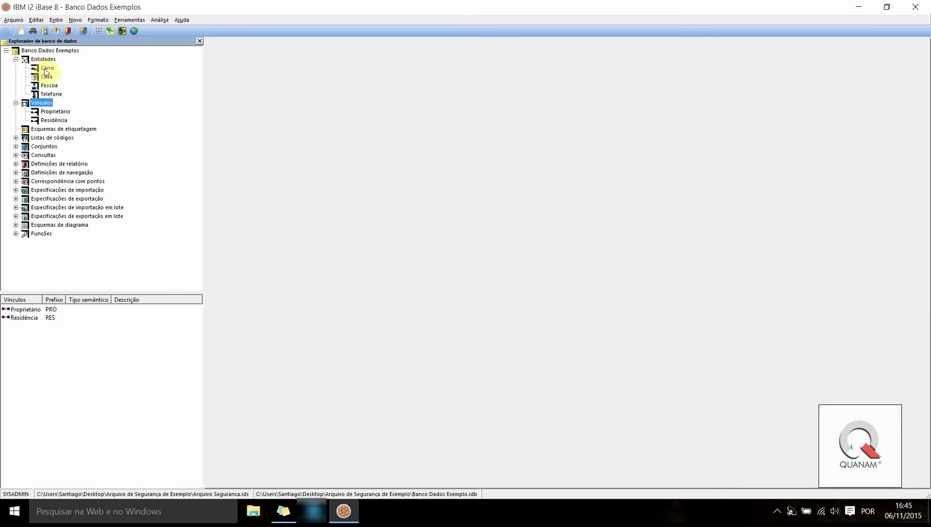
click(42, 87)
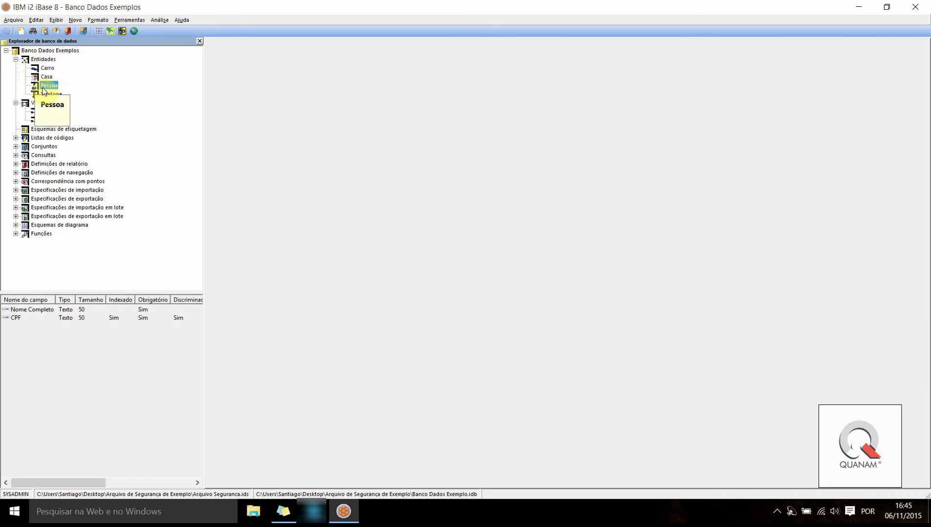
double_click(47, 86)
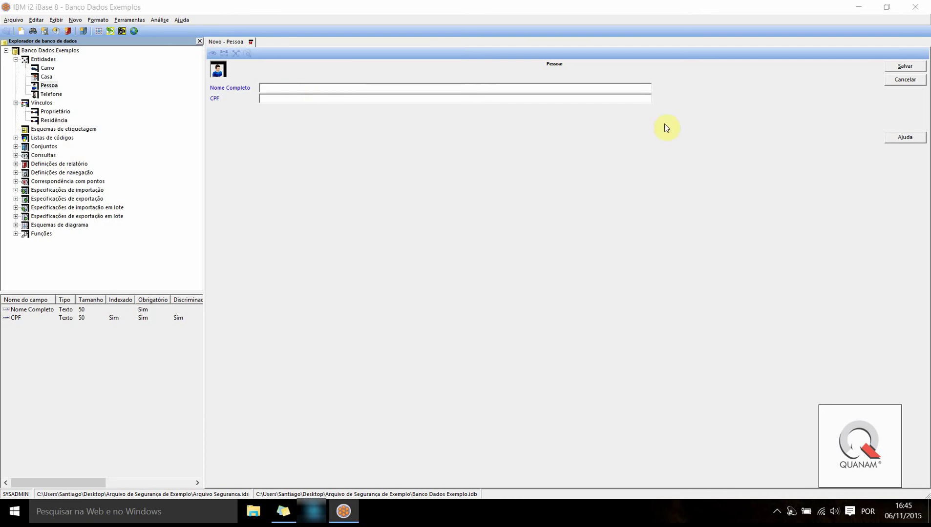
Fill in the person's full name and CPF number, then save the Pessoa record
click(515, 99)
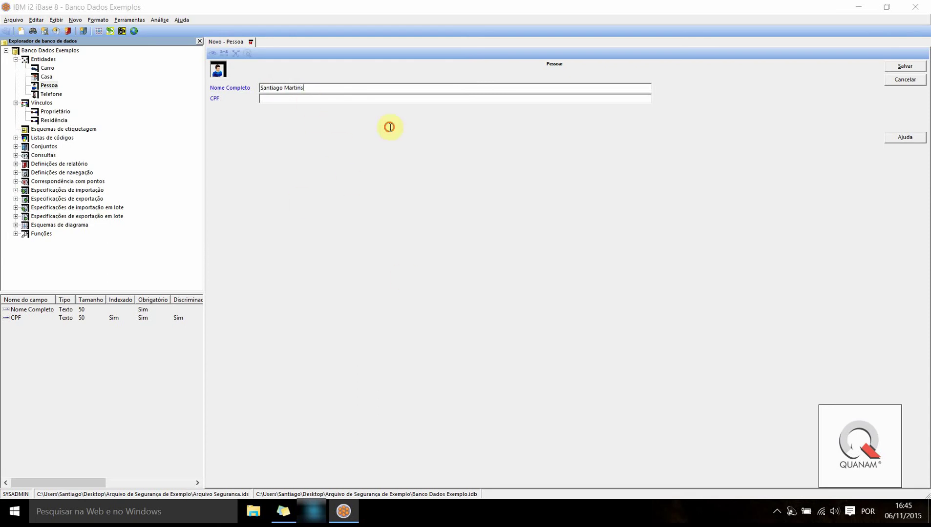
text(123456)
click(905, 66)
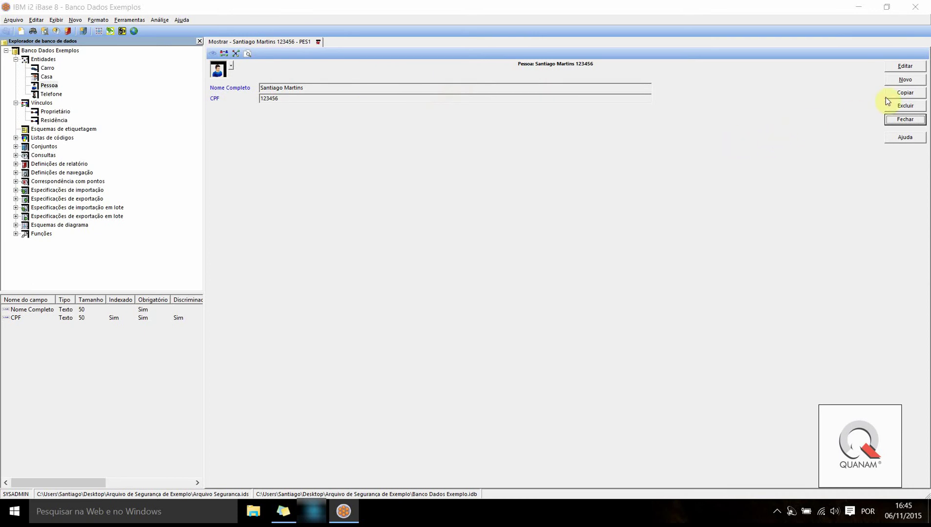
Create another Pessoa record with the person's name and required CPF, save it and close it
click(905, 80)
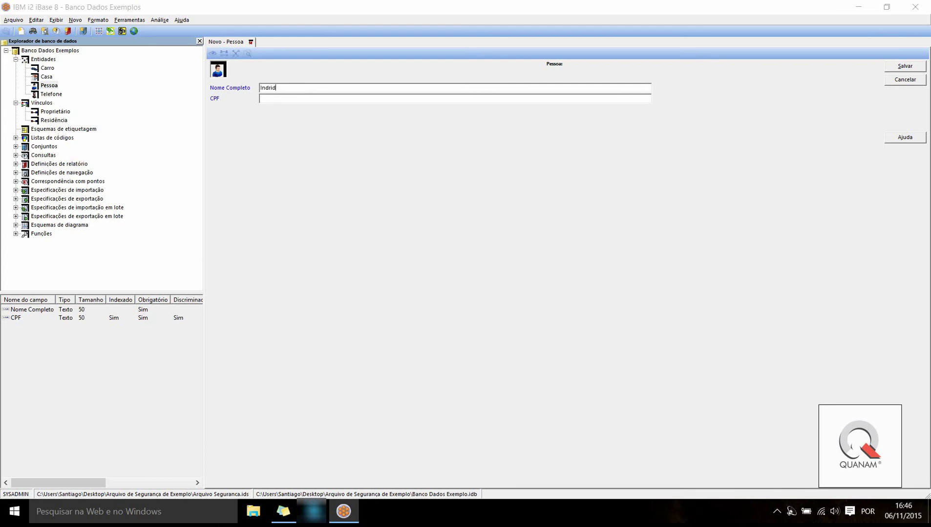
text(Indrid Bergman)
click(914, 70)
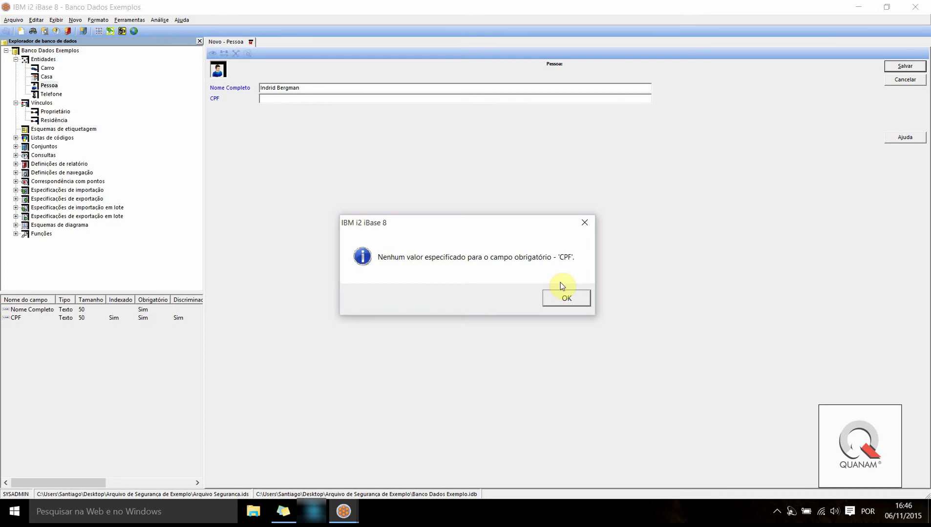
key(Return)
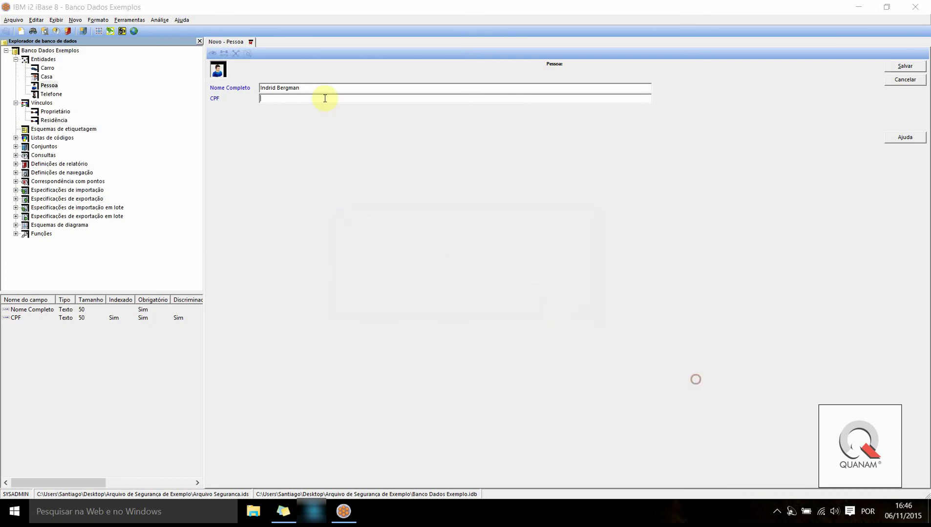
click(283, 98)
click(904, 67)
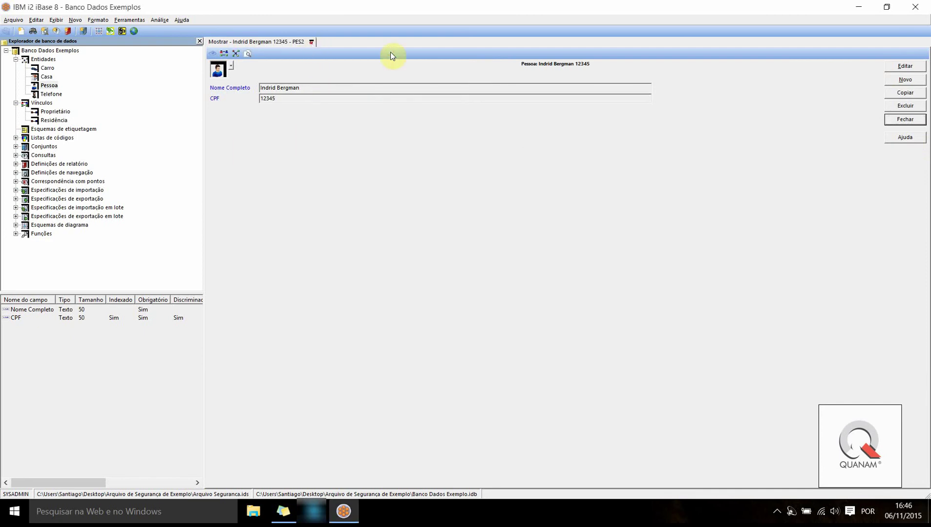
click(311, 42)
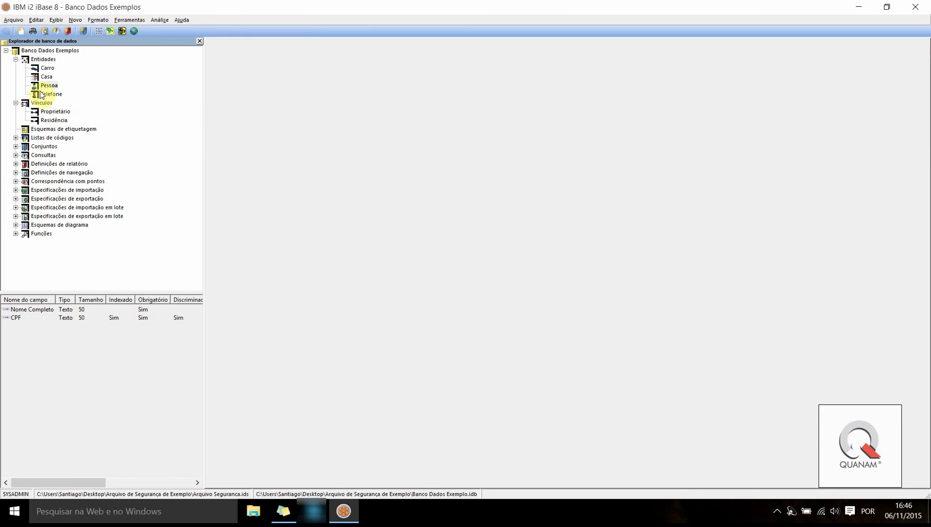
right_click(52, 86)
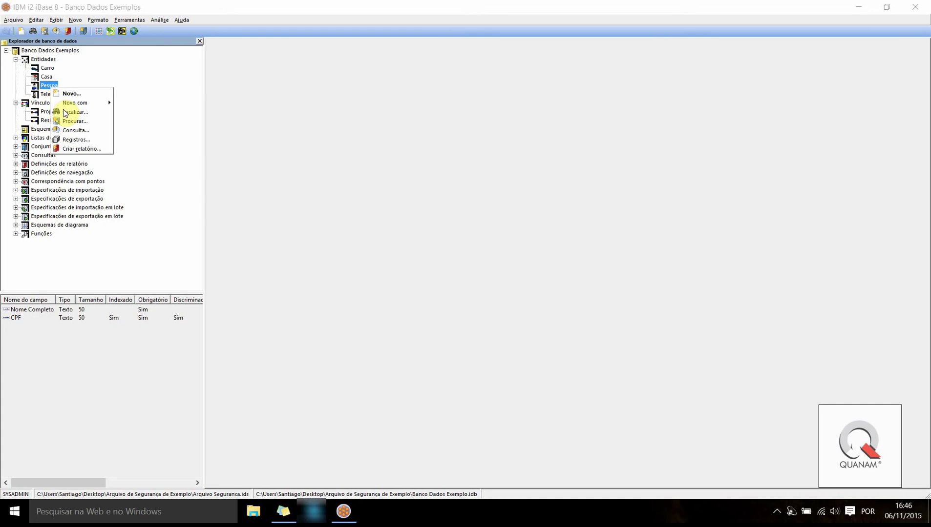
click(75, 140)
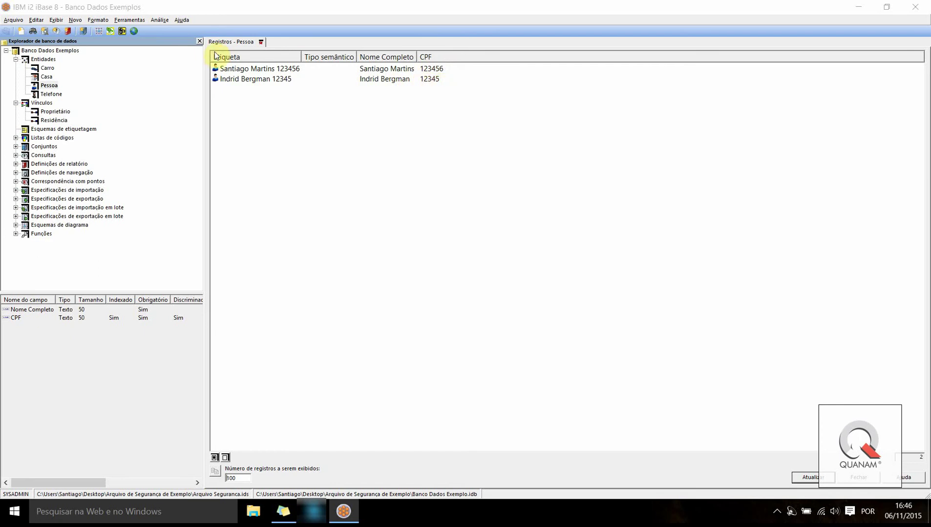
click(266, 44)
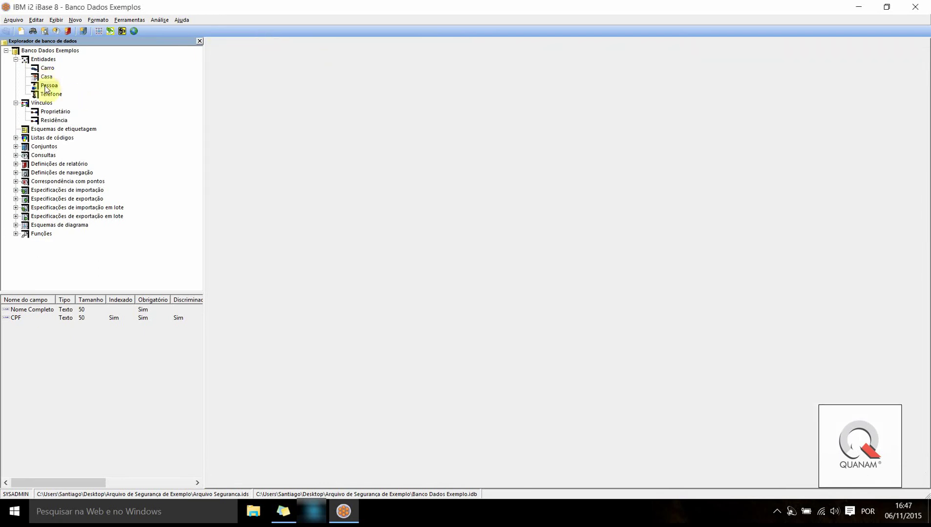
Start a new Pessoa record from the entity's context menu and try saving it with a CPF
right_click(48, 89)
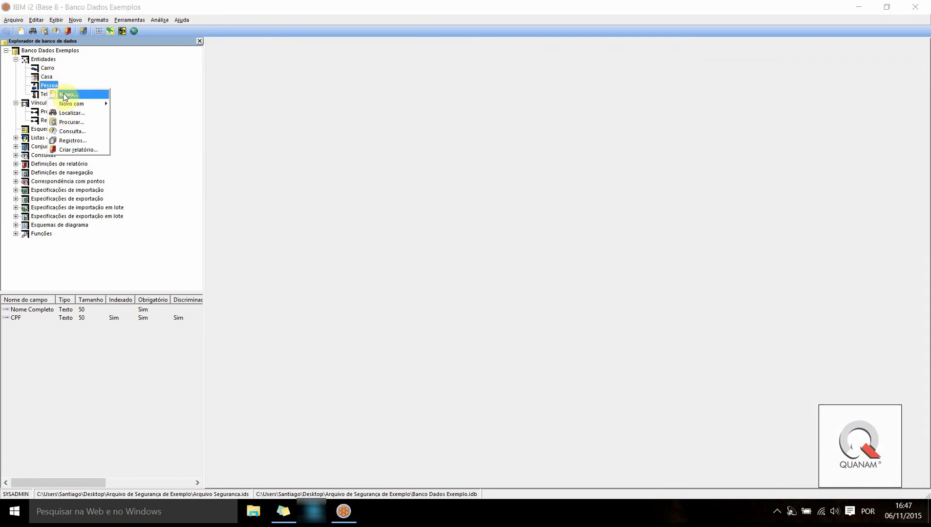
click(66, 94)
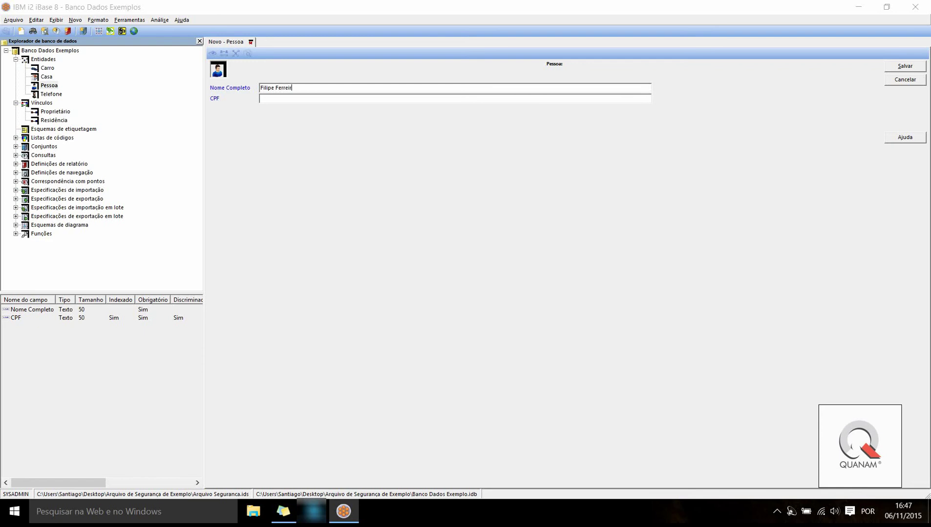
click(304, 99)
click(904, 66)
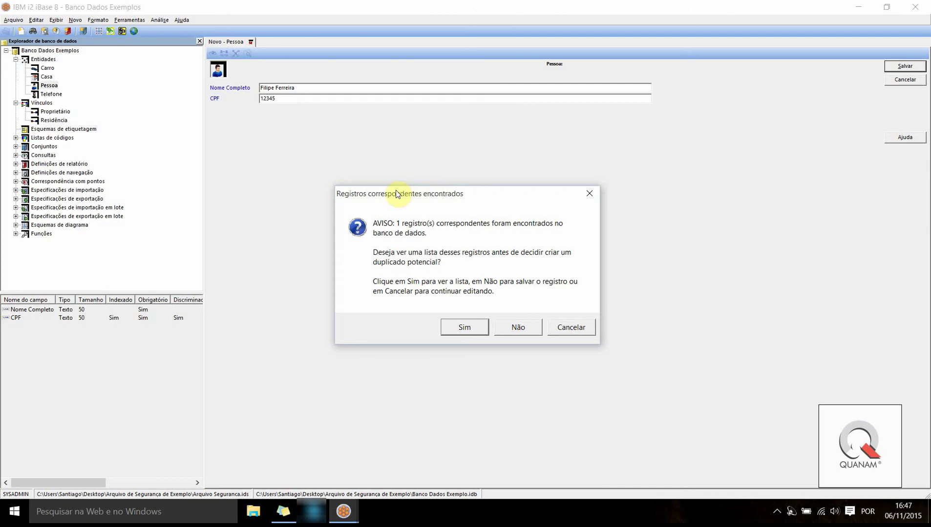
Cancel the duplicate-record warning, enter a different CPF, then save and close the record
drag(397, 194, 437, 123)
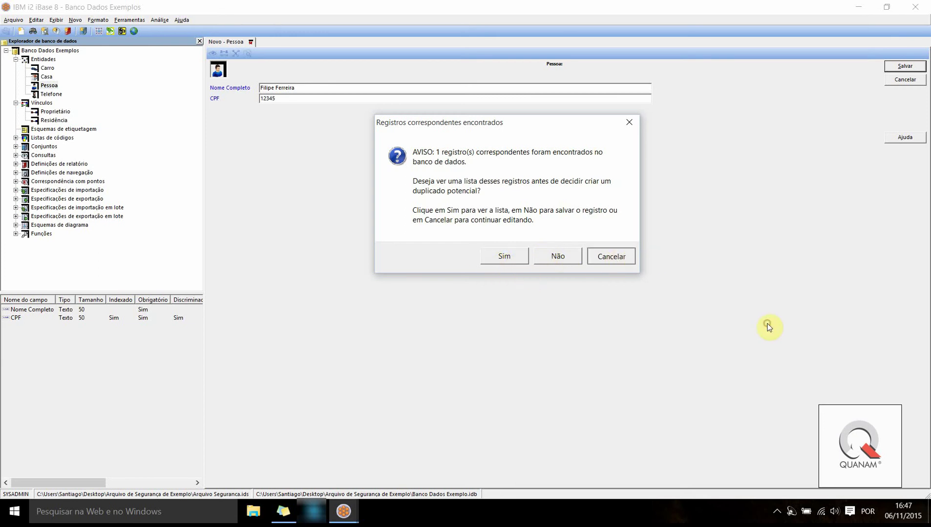
click(611, 257)
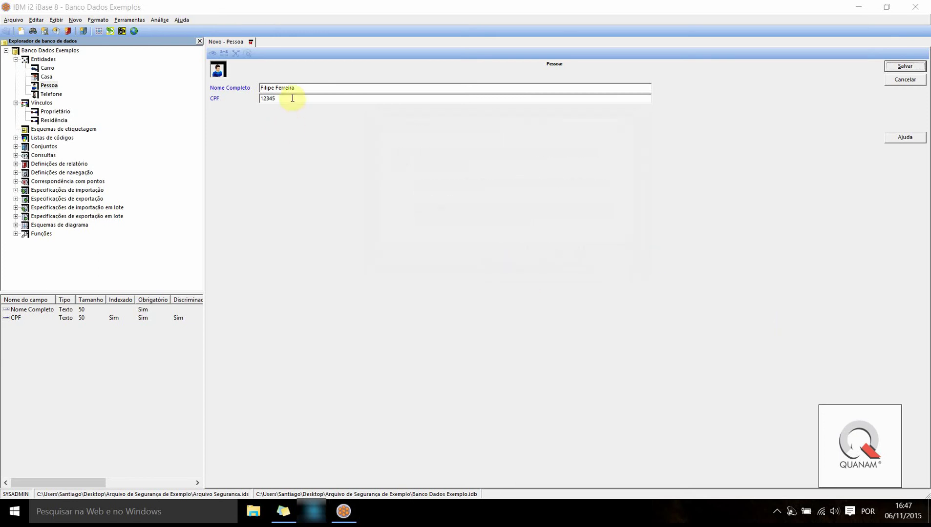
text(54321)
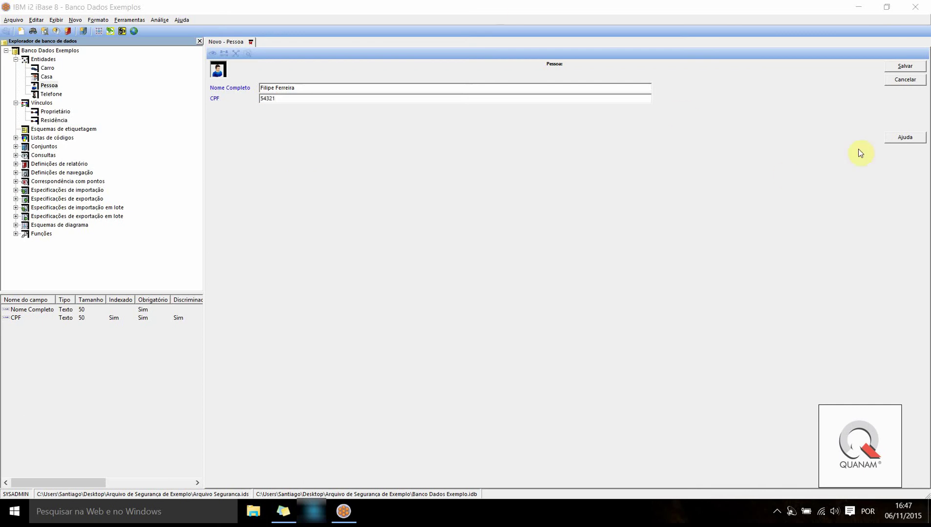
click(898, 68)
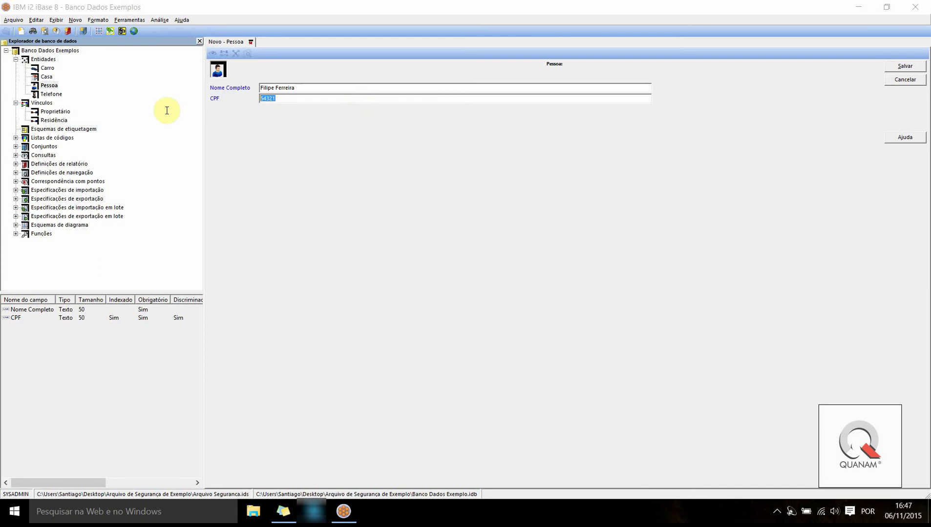
key(End)
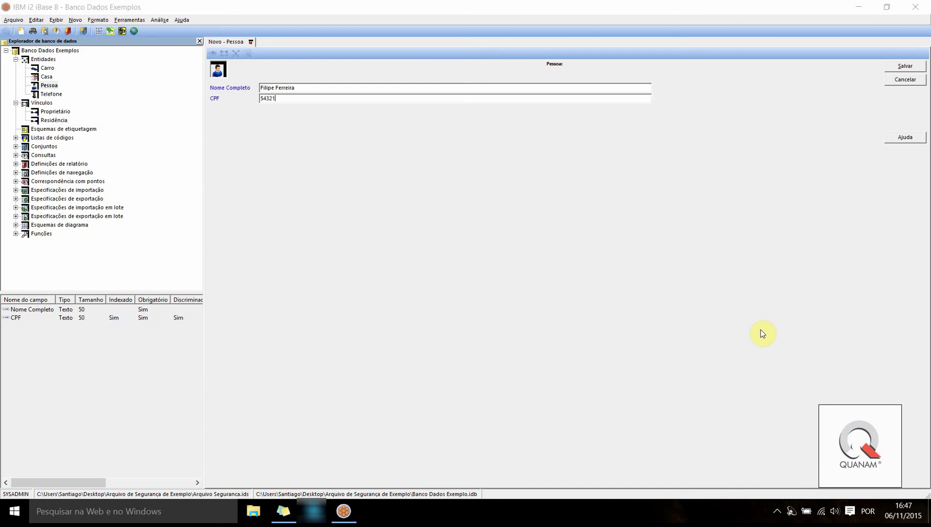
click(901, 67)
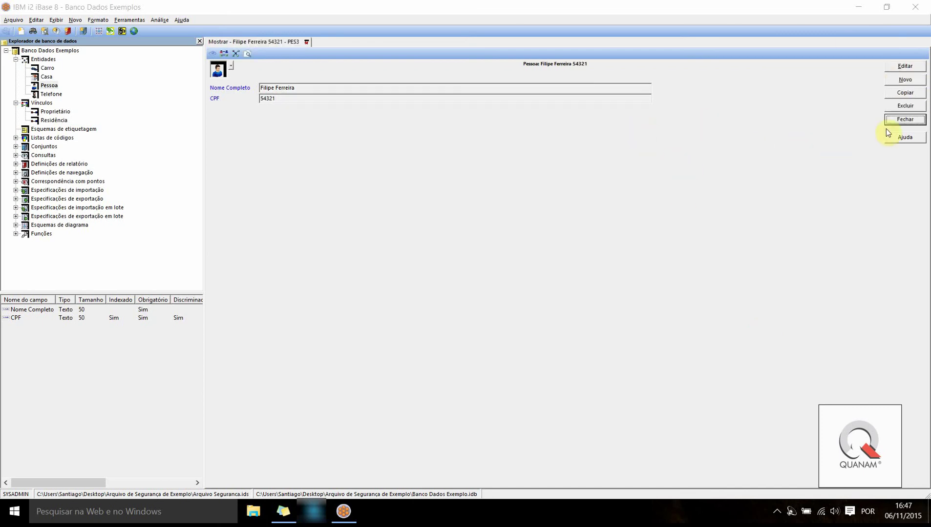
click(904, 121)
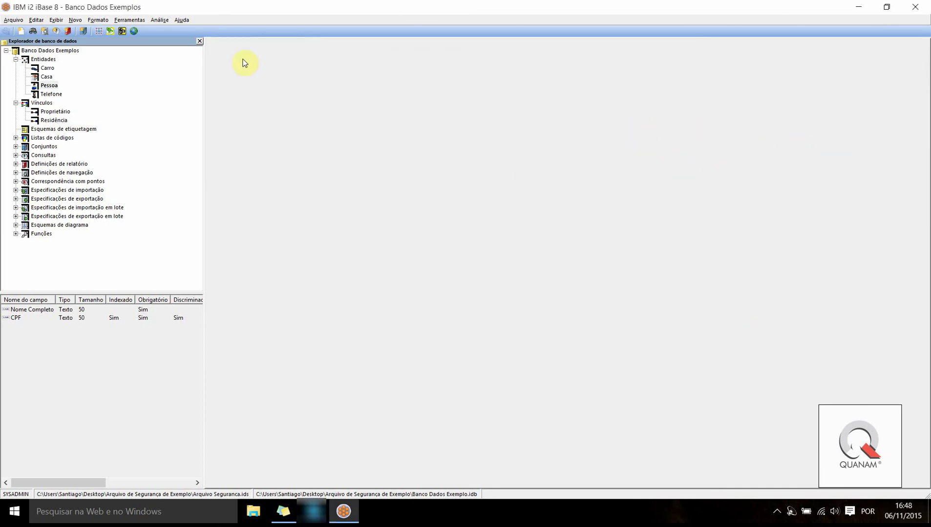
Create a Telefone record with its phone number and operator Oi, save and close it
click(47, 95)
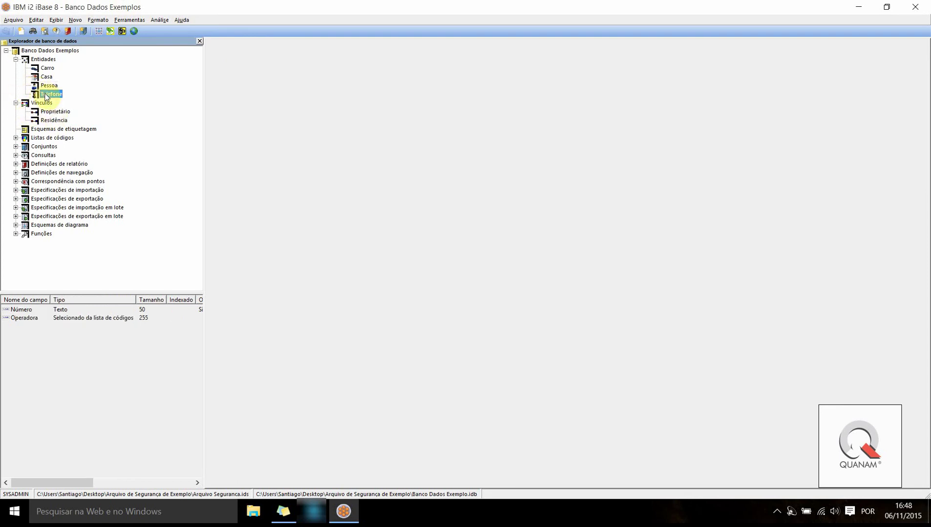
double_click(46, 95)
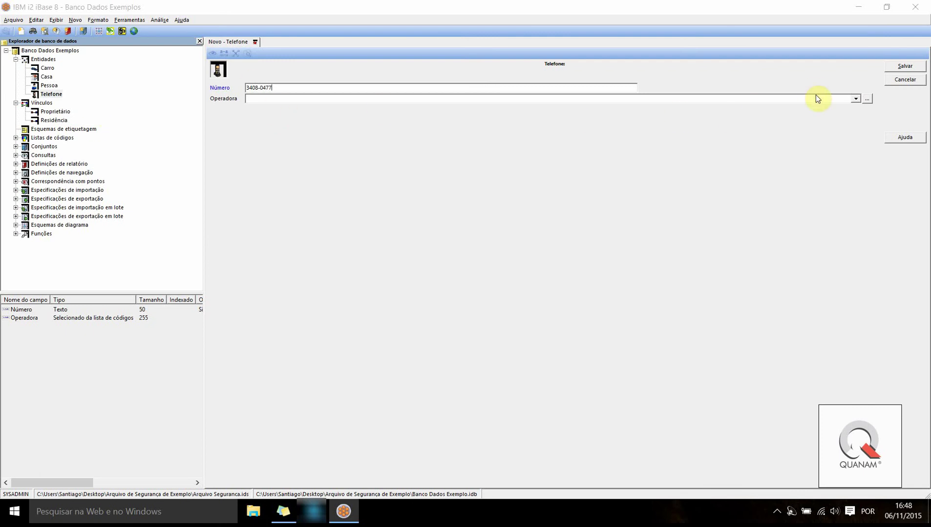
click(855, 99)
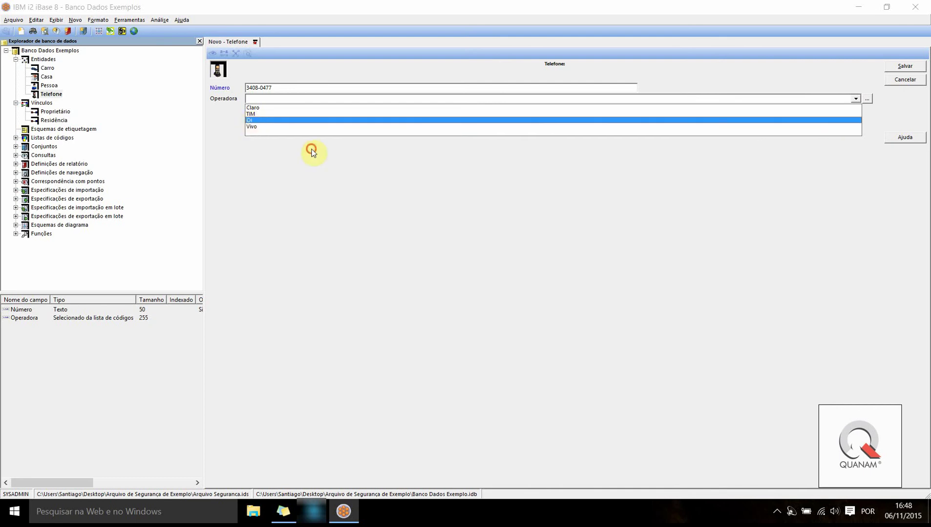
click(251, 120)
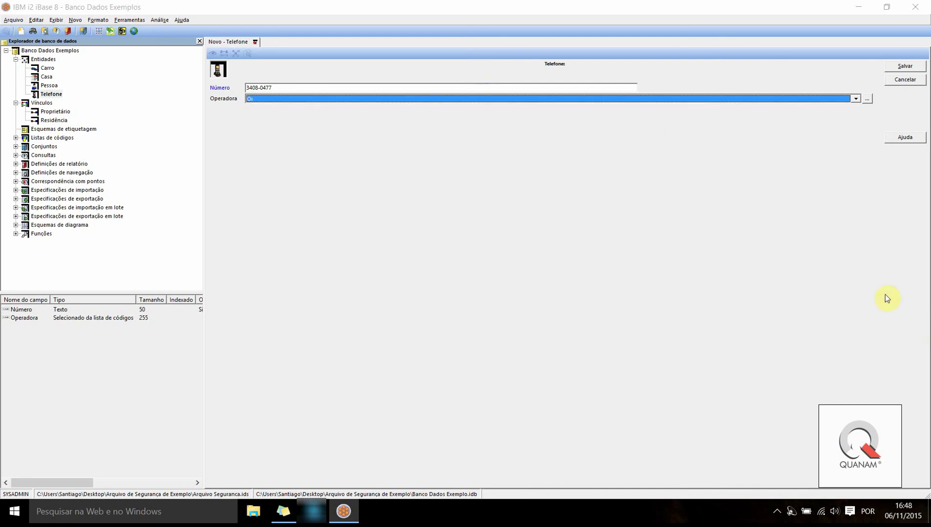
click(904, 68)
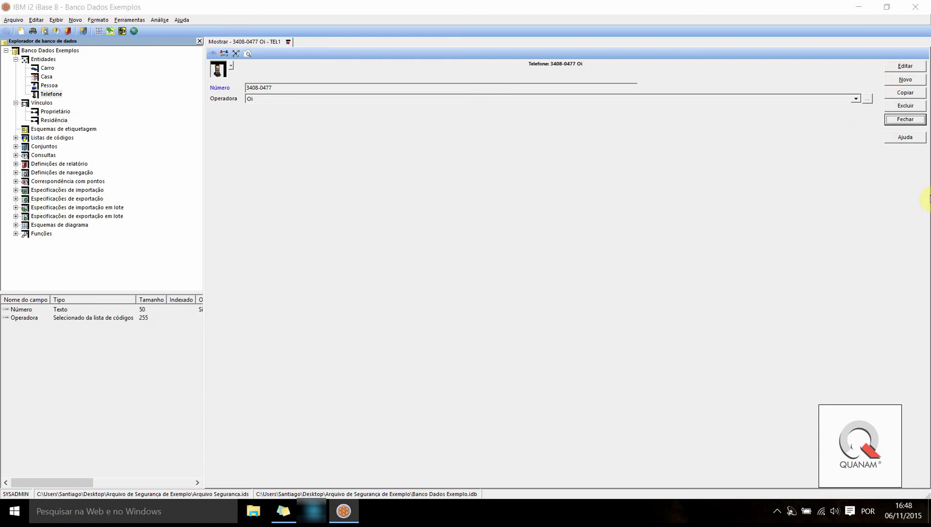
click(902, 122)
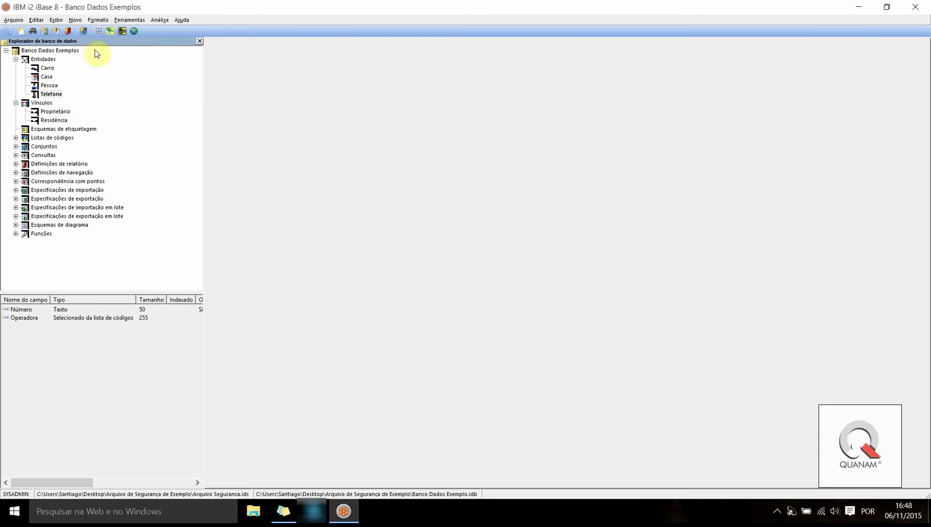
Create a Casa record with the full street address in Endereço Completo, then save and close it
double_click(46, 77)
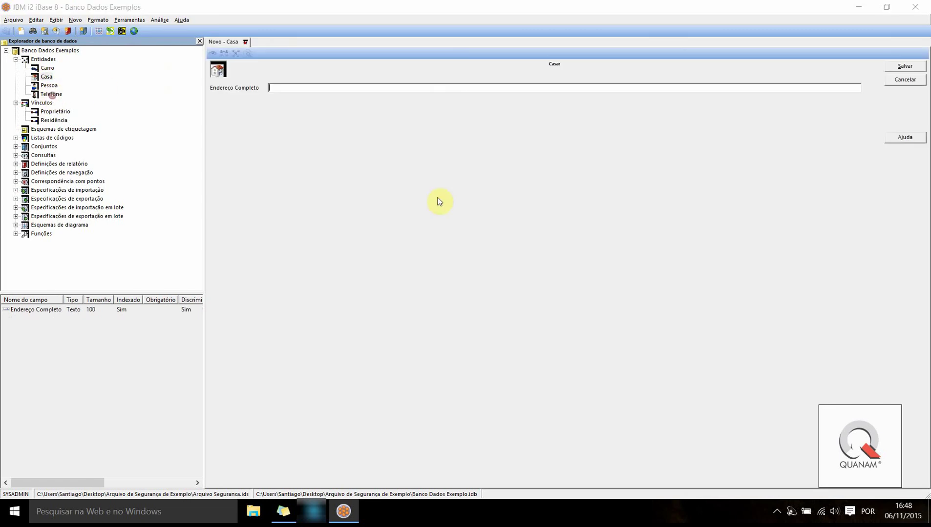
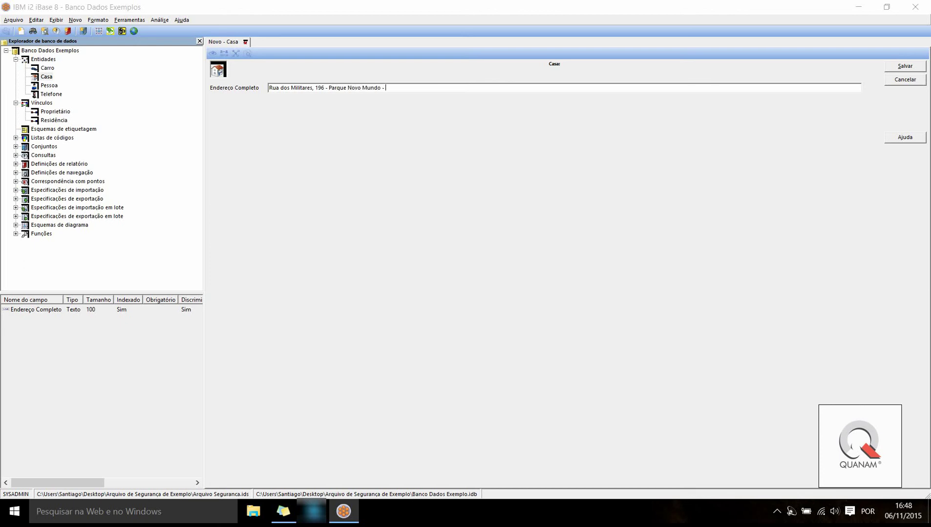
click(904, 66)
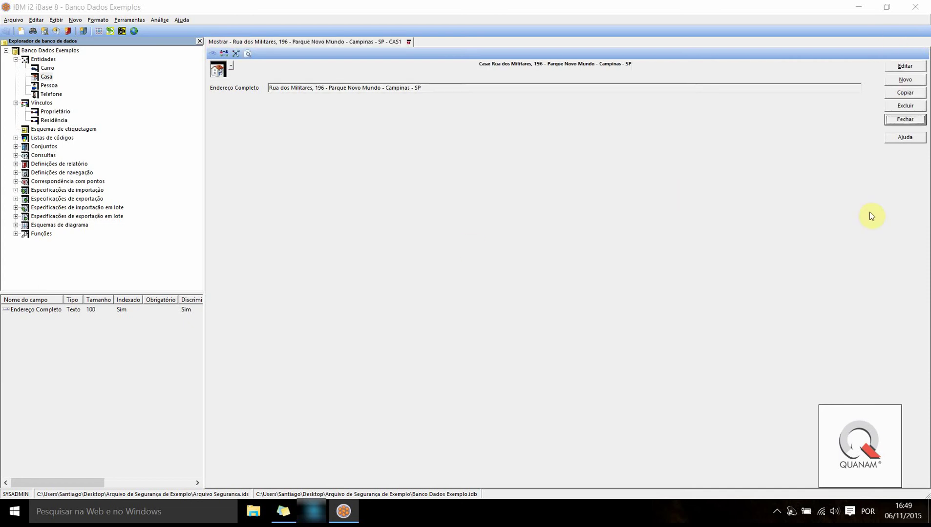
click(911, 122)
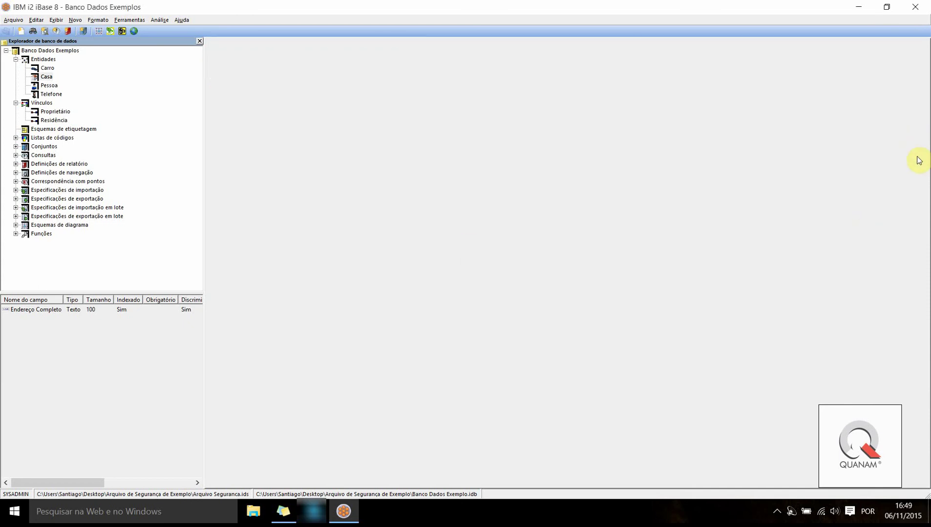
right_click(33, 61)
click(35, 72)
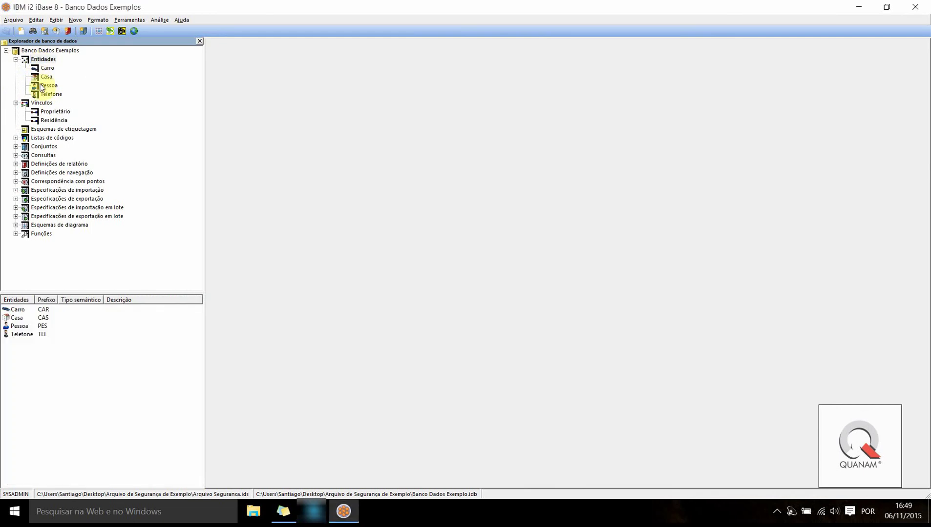
right_click(45, 78)
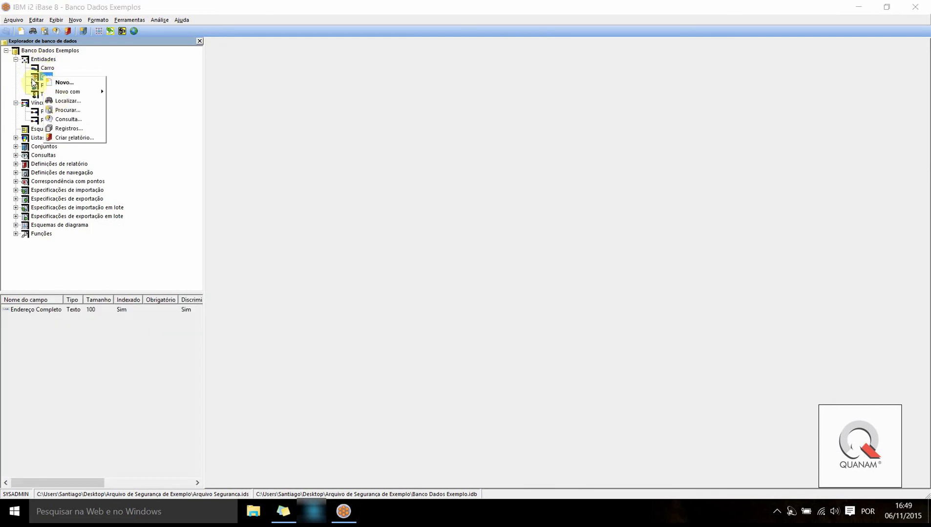
right_click(38, 96)
click(51, 94)
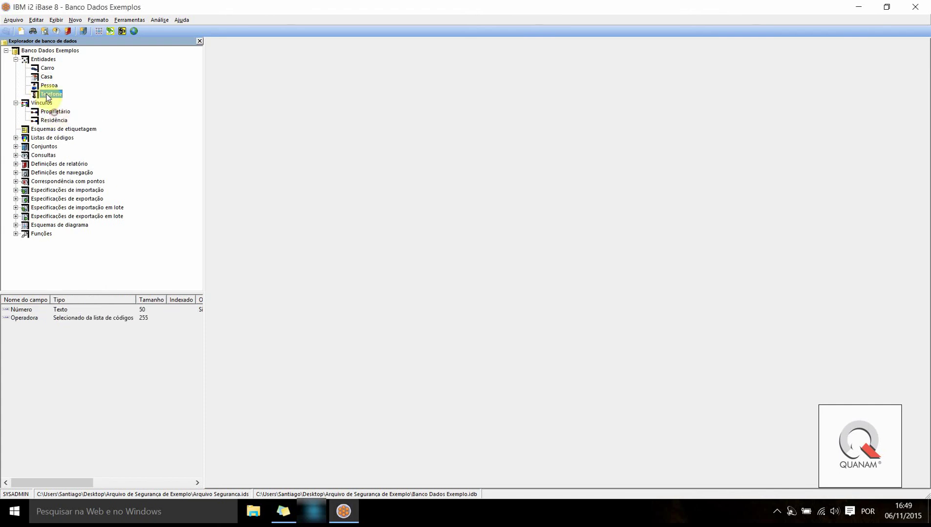
right_click(48, 95)
click(64, 146)
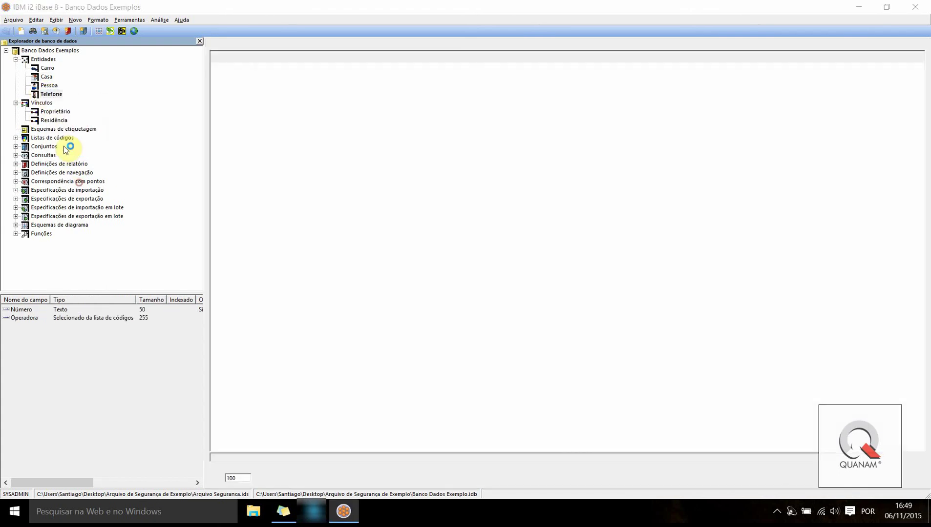
click(239, 68)
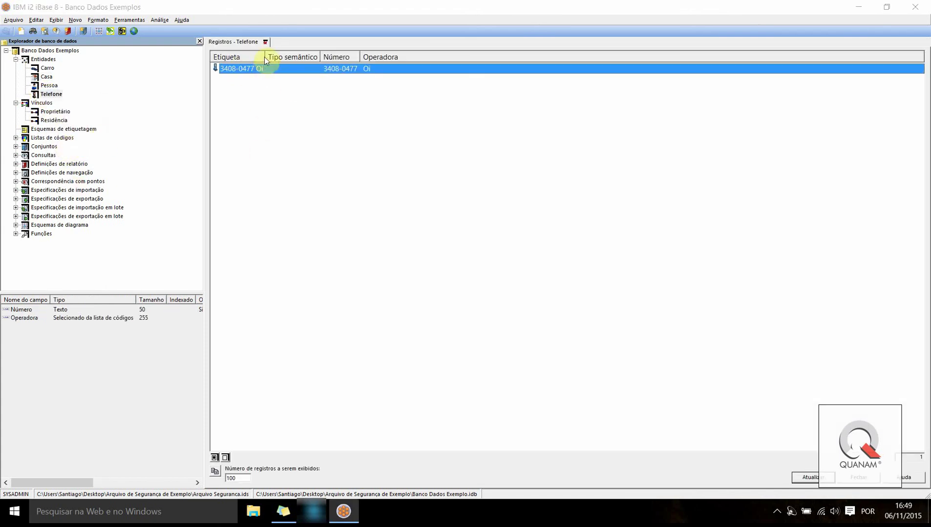
drag(265, 56, 292, 57)
click(266, 42)
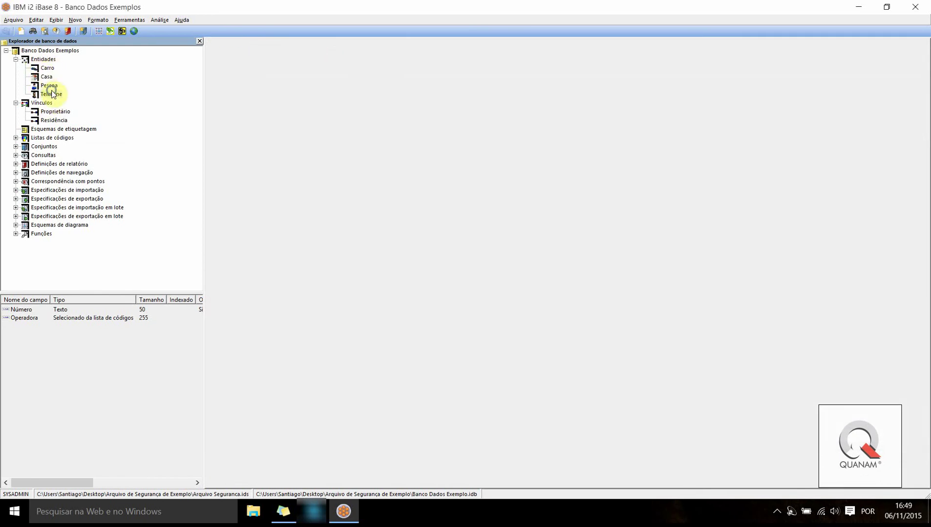
right_click(42, 74)
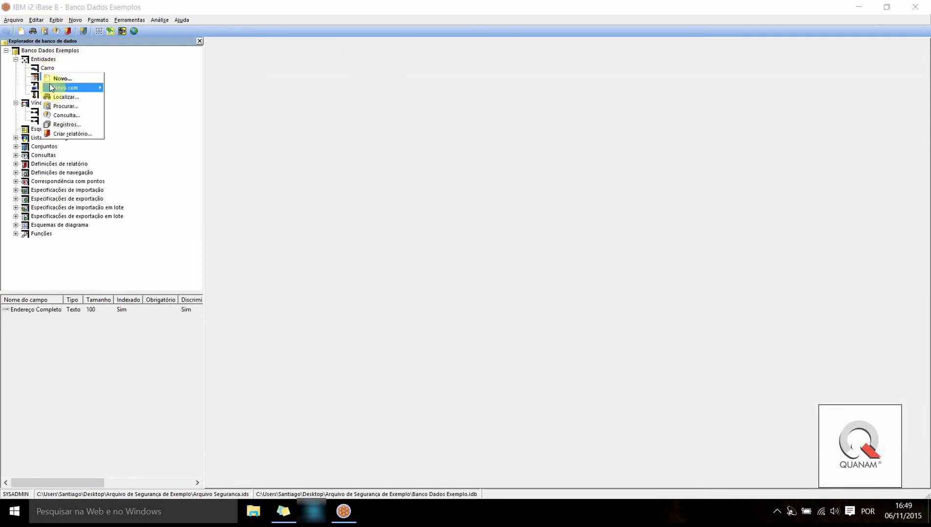
click(58, 125)
click(229, 69)
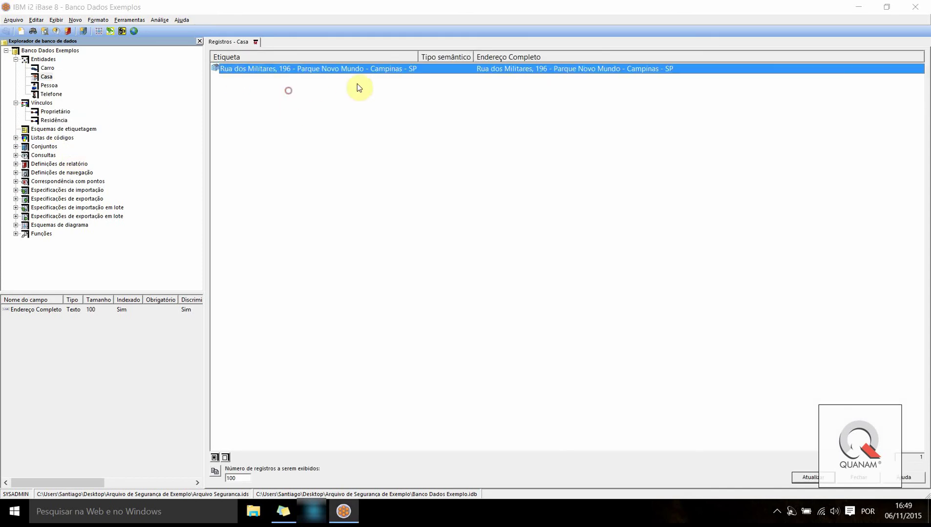
click(255, 42)
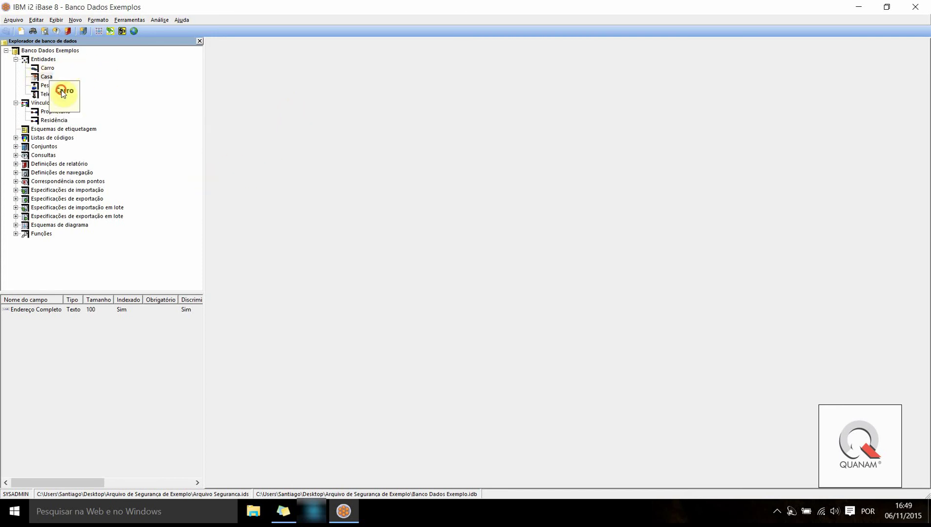
Create a Carro record with plate 202020, then save and close it
click(47, 68)
double_click(39, 71)
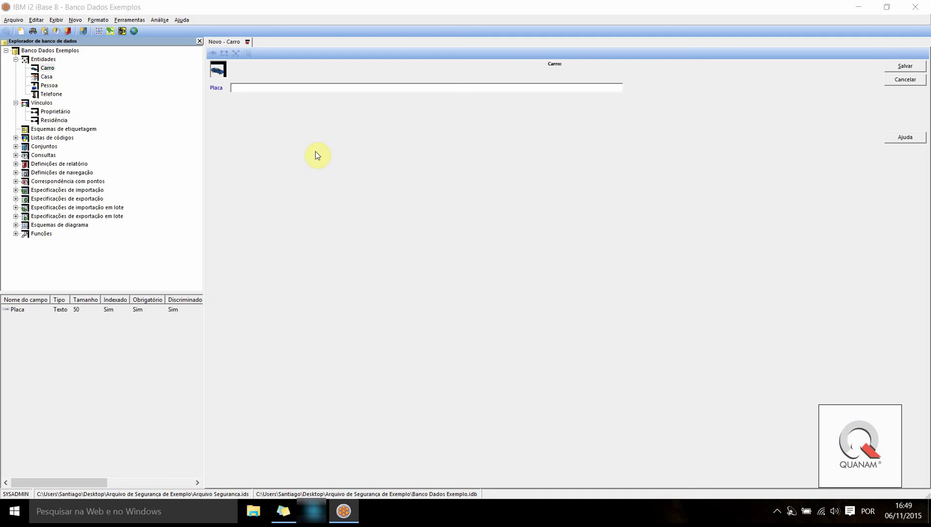
text(202020)
click(905, 66)
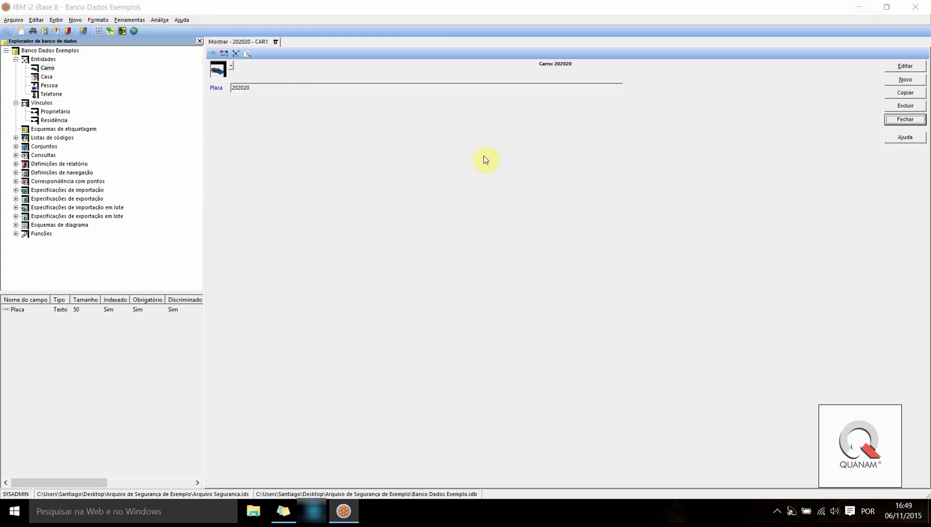
click(904, 119)
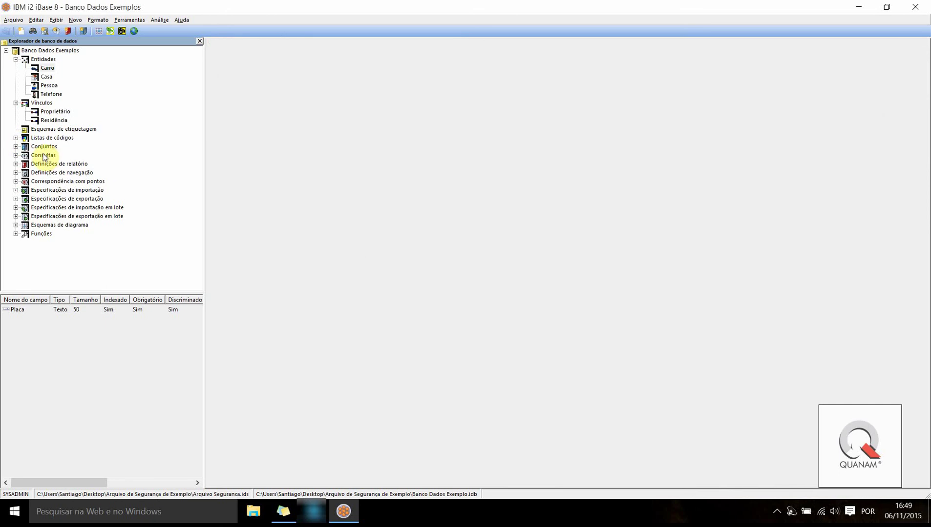
click(47, 68)
Discard the stray new Pessoa form and review the list of stored person records
click(46, 77)
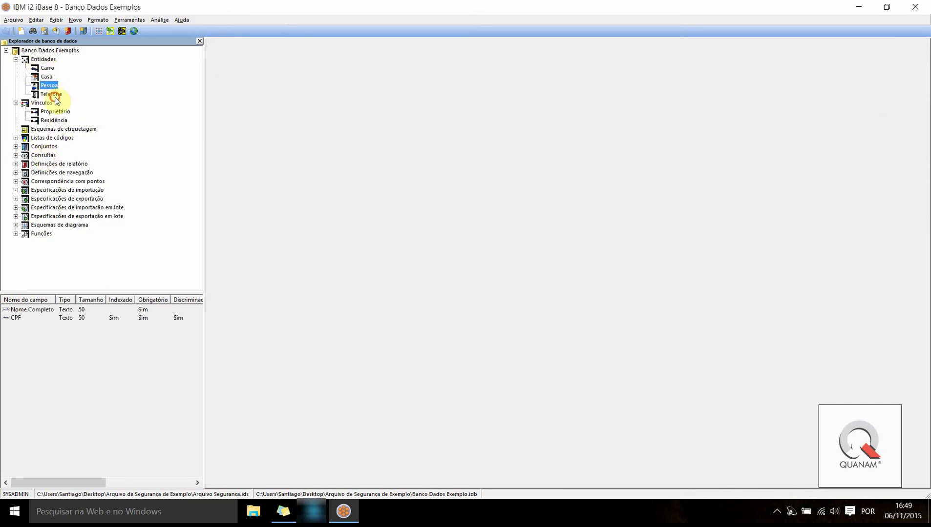
double_click(47, 86)
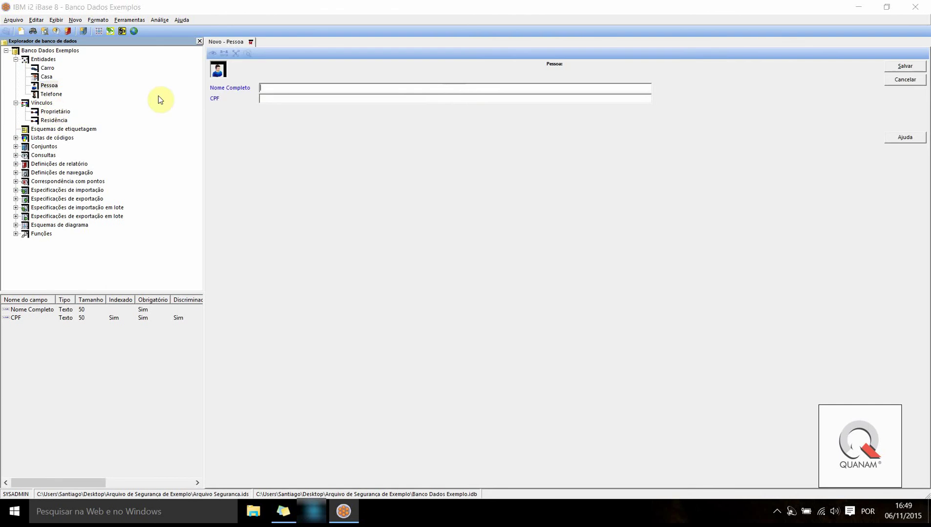
click(250, 41)
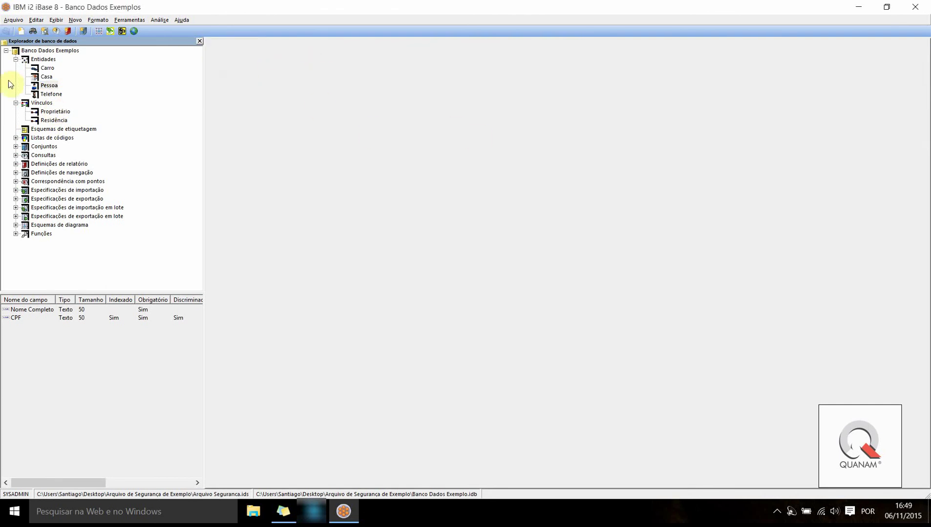
right_click(47, 86)
click(69, 139)
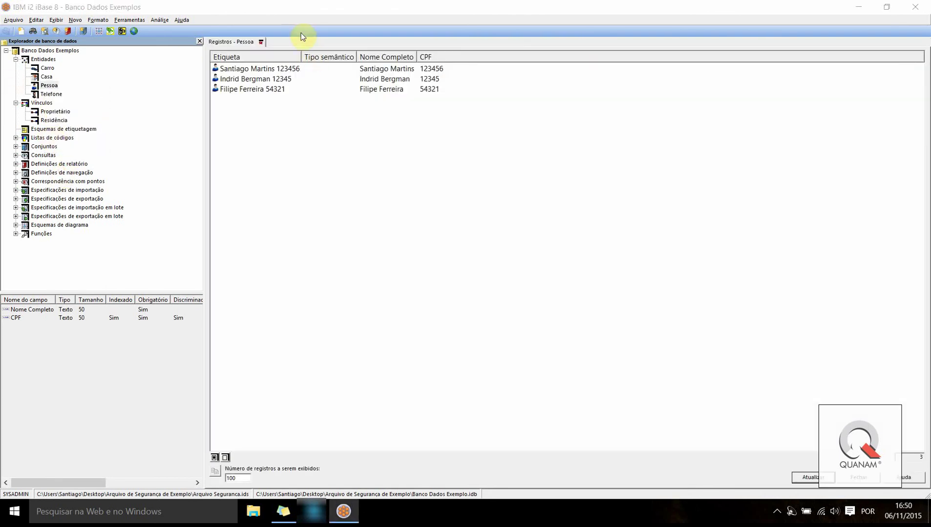
click(261, 43)
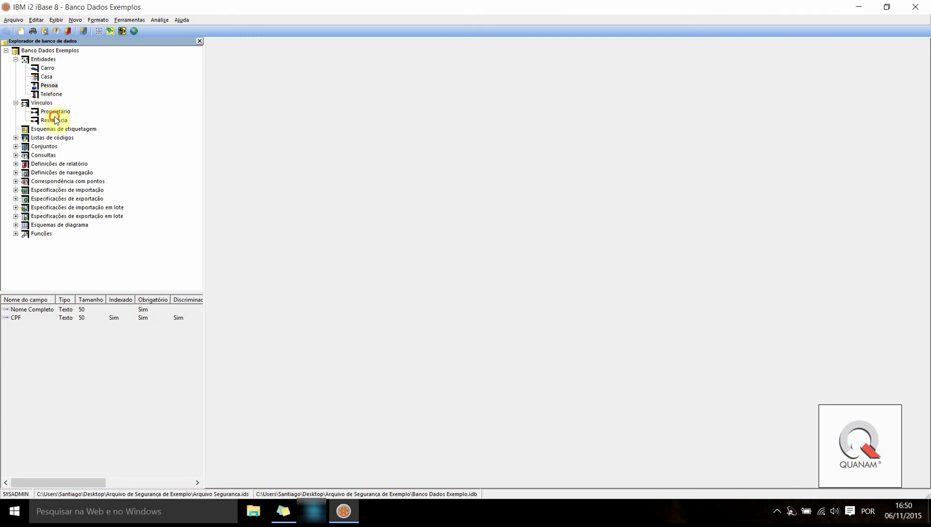
Open a new blank Proprietário link record from the Vínculos list
key(Down)
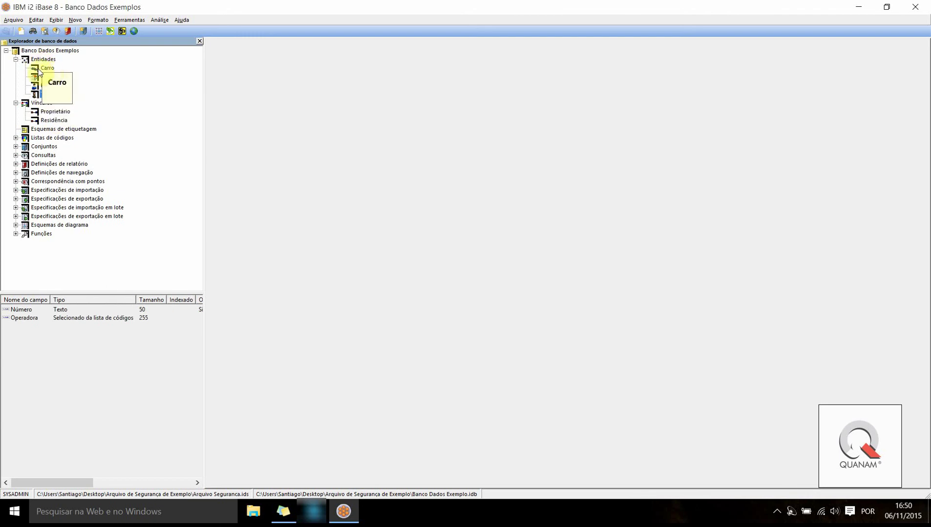
click(47, 68)
key(Down)
key(Down)
key(Down)
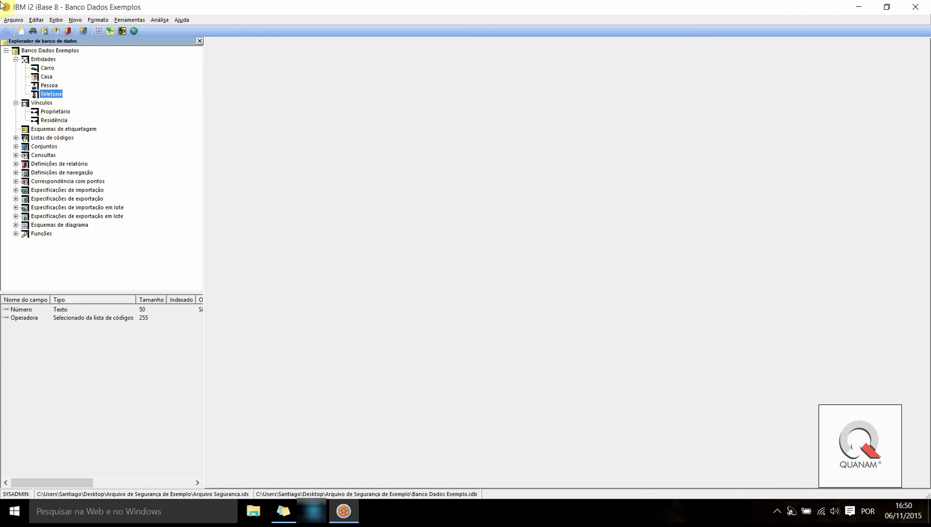
click(54, 112)
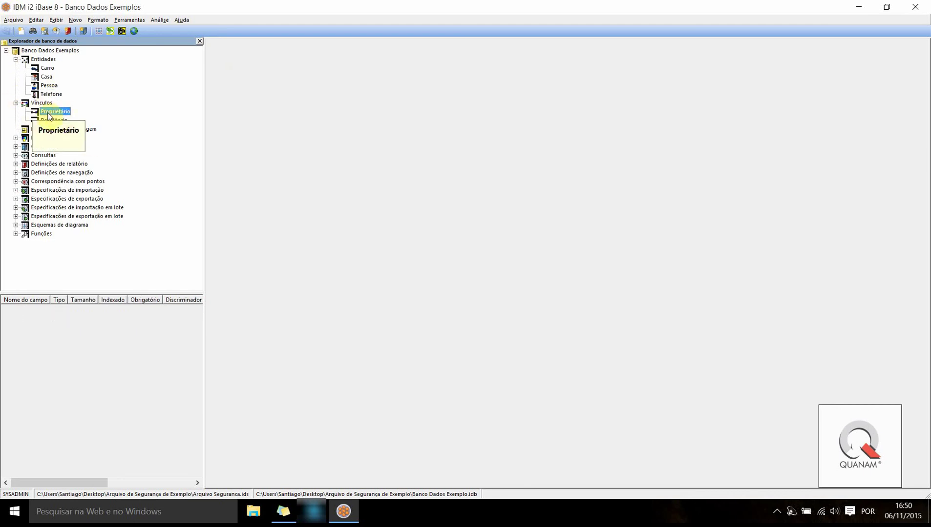
double_click(48, 117)
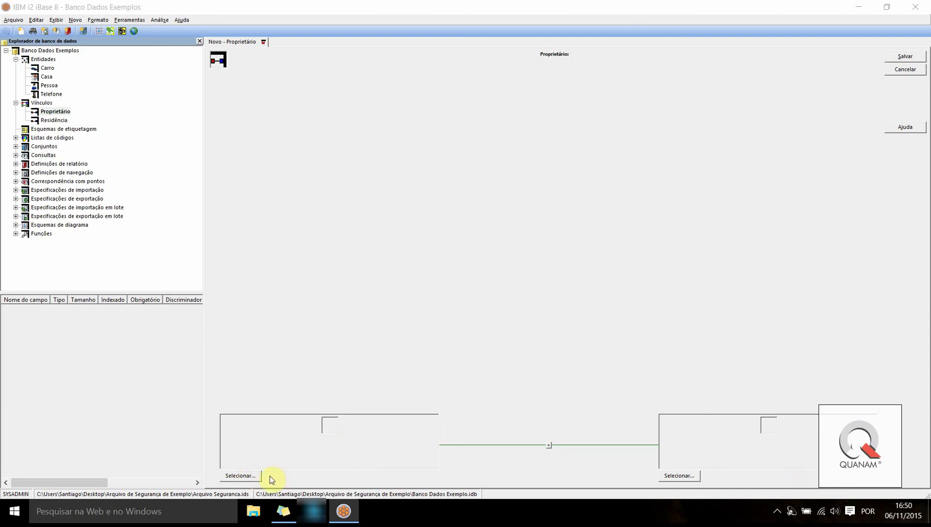
Set the link's first end to the person record found by a name search
click(232, 477)
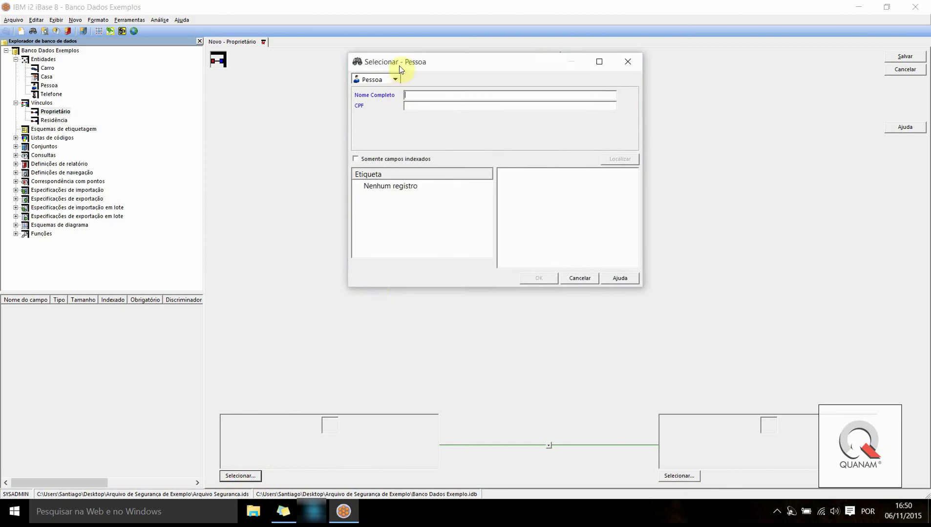
drag(402, 72, 467, 135)
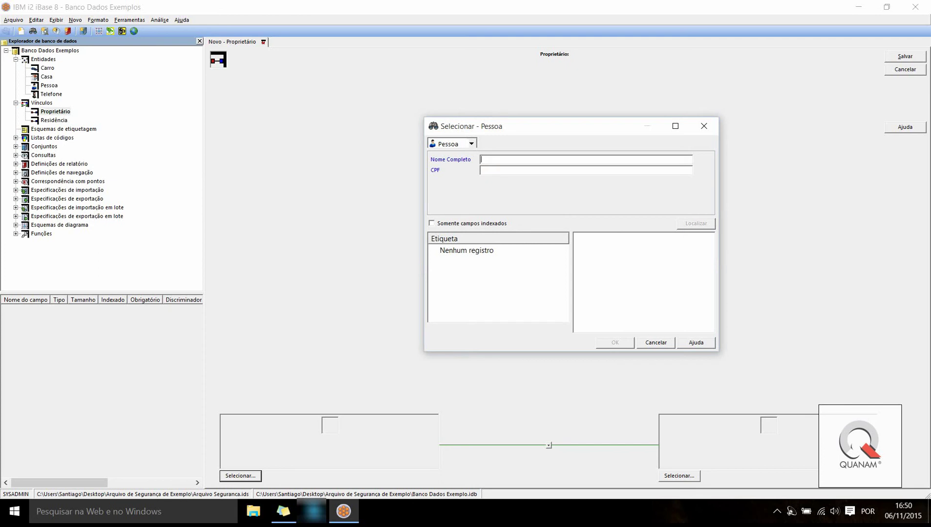
text(i)
key(BackSpace)
text(i)
click(685, 226)
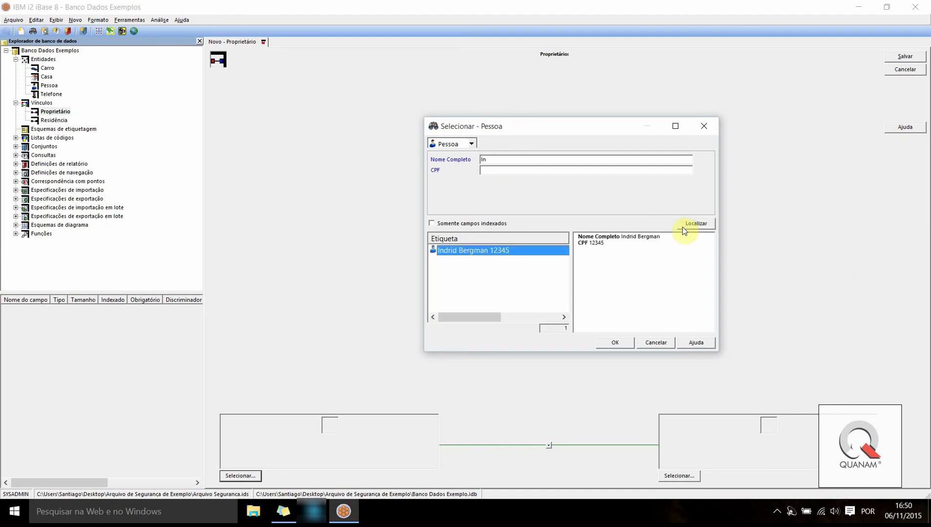
double_click(474, 254)
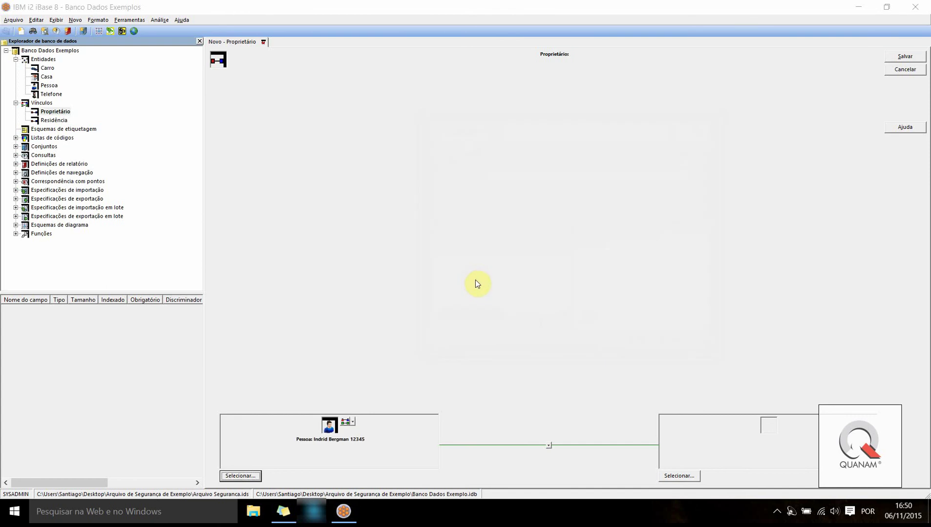
Set the other end to the Telefone record found by number, direct it Direita, and save
click(679, 476)
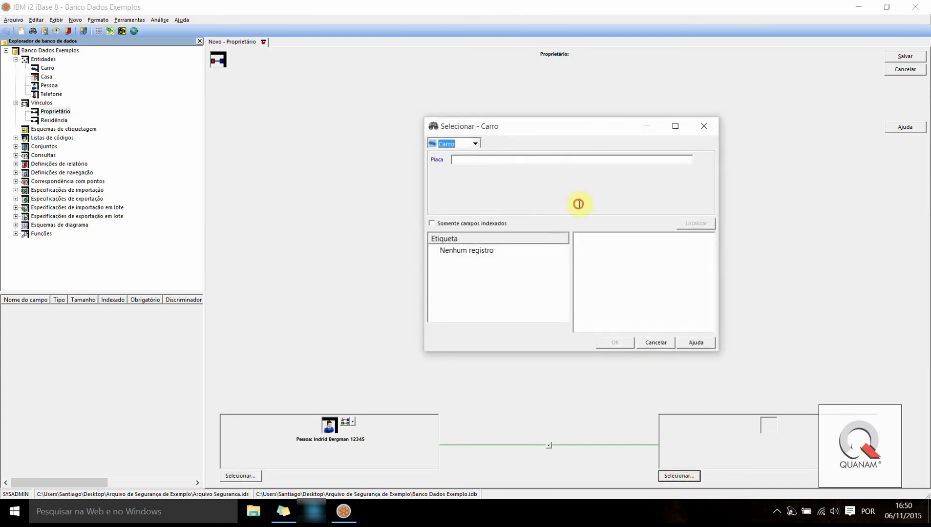
click(474, 144)
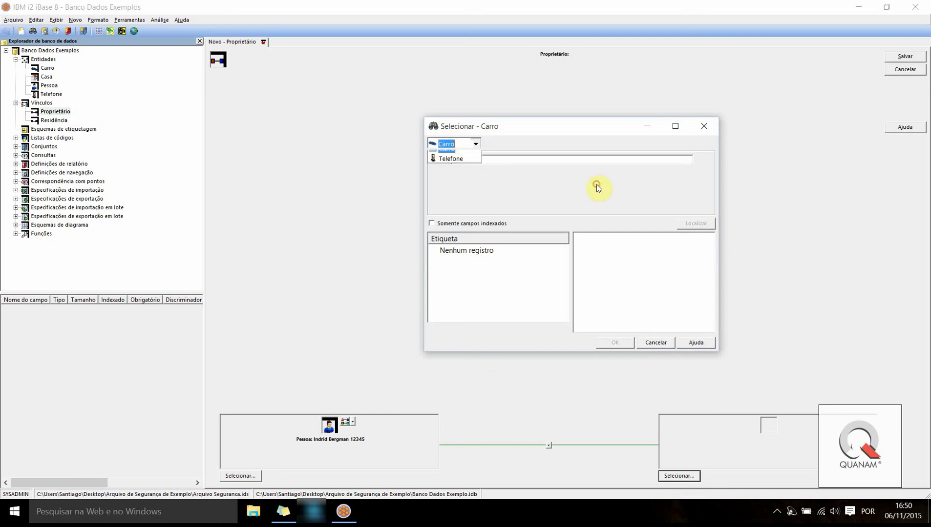
click(450, 165)
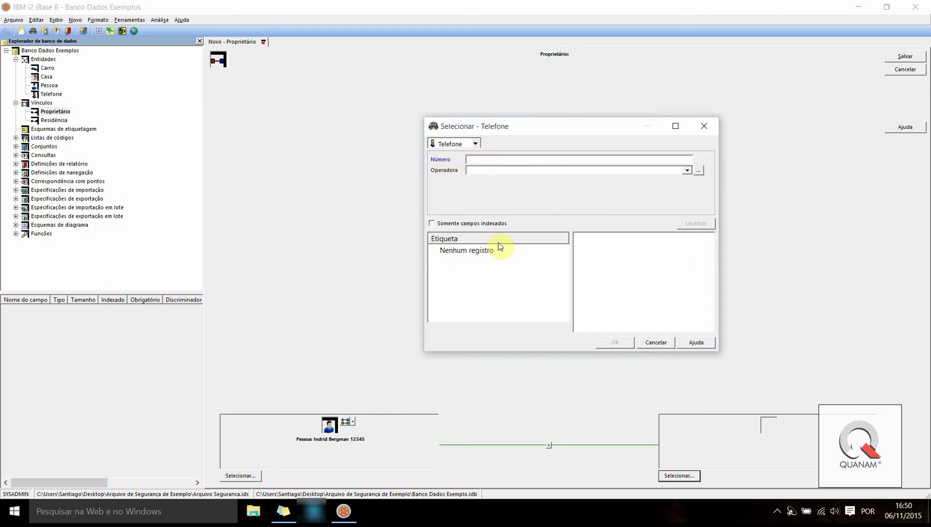
text(34)
click(693, 223)
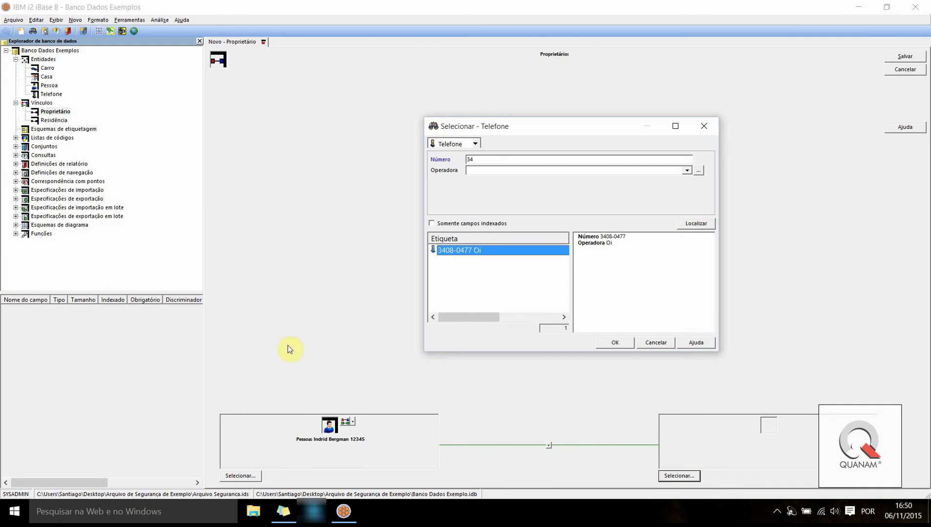
double_click(443, 253)
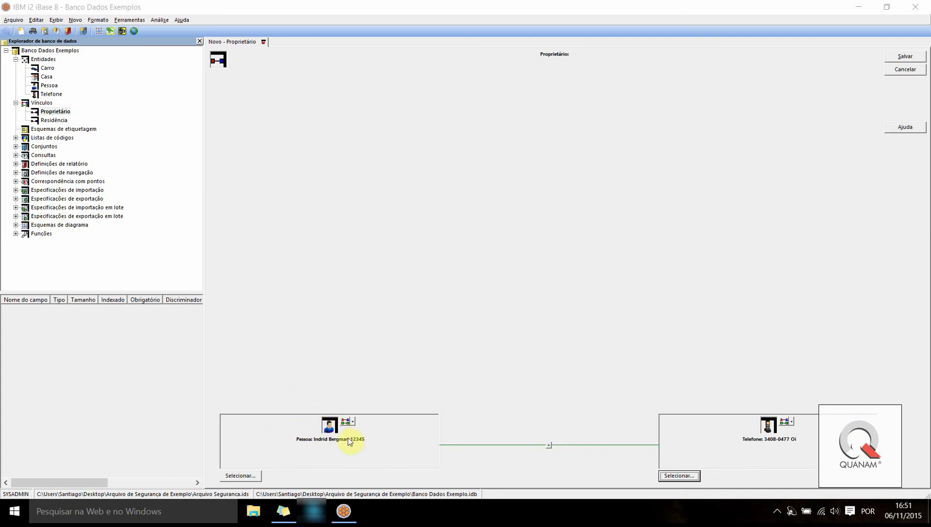
click(548, 445)
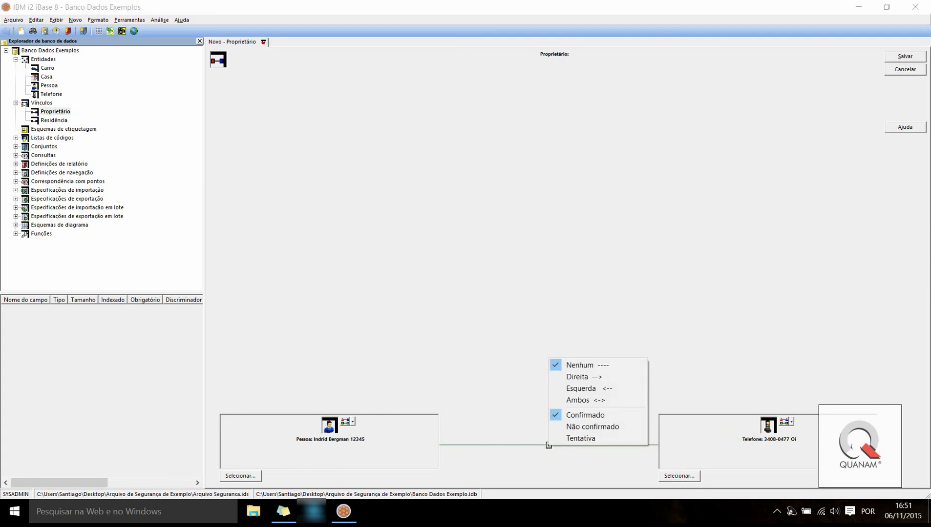
click(593, 378)
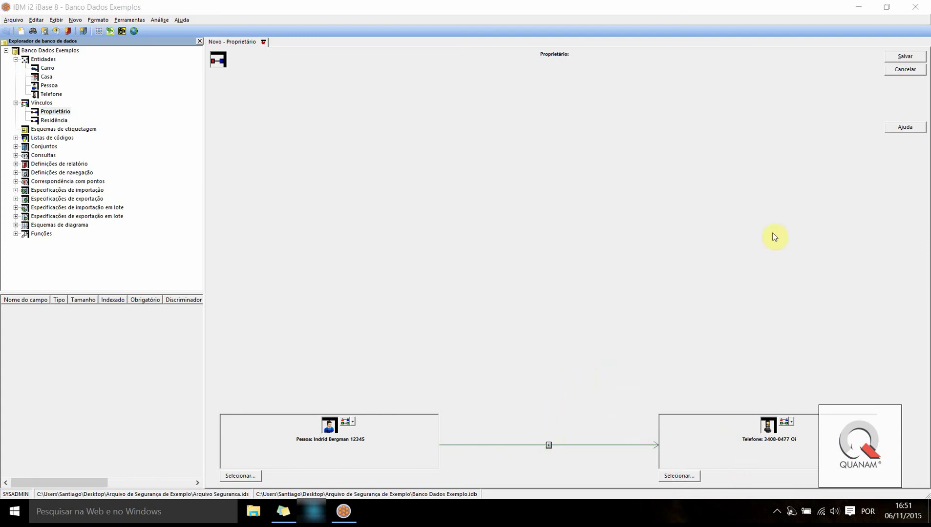
click(903, 55)
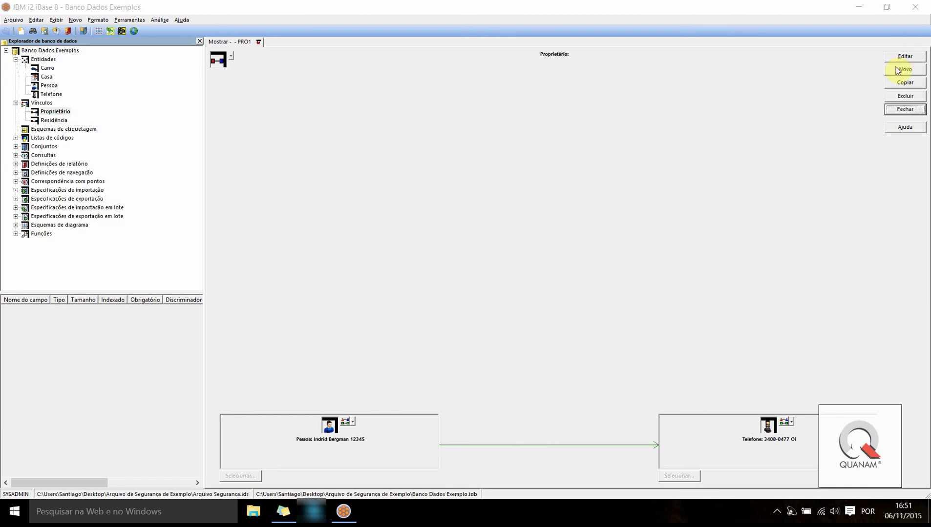
Start another Proprietário link and set its other end to Carro 202020 via a plate search
click(898, 69)
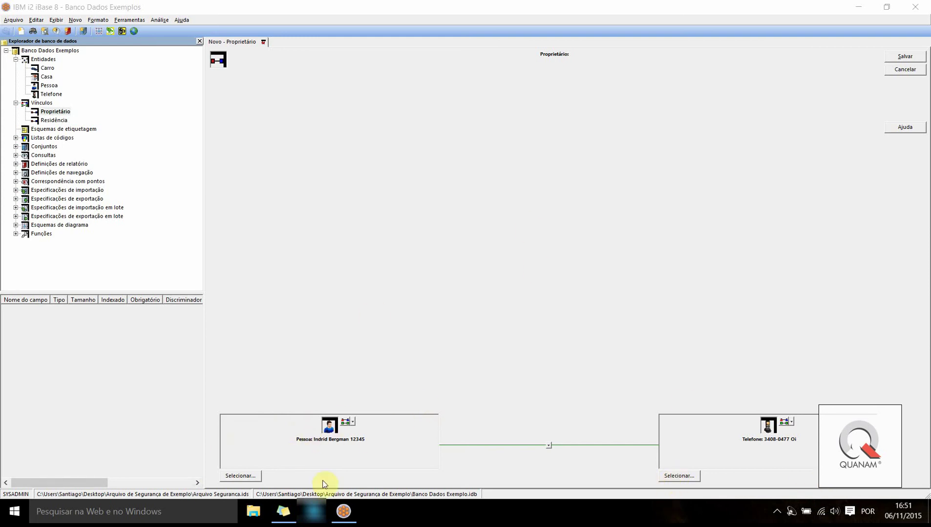
click(679, 477)
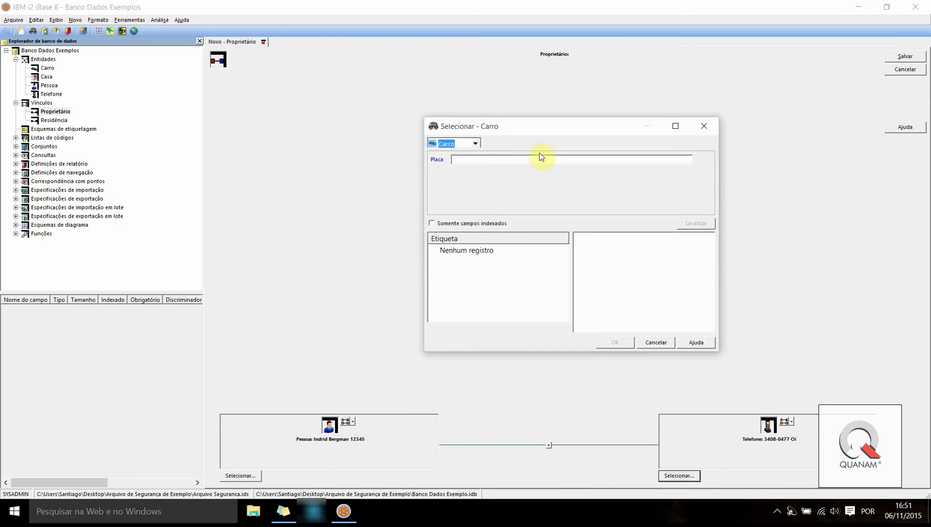
click(468, 159)
text(20)
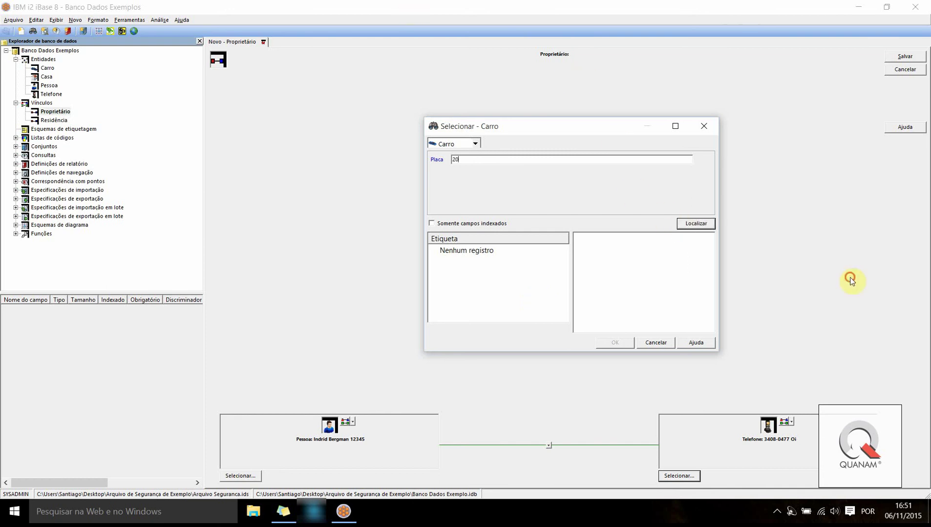
click(682, 222)
double_click(447, 250)
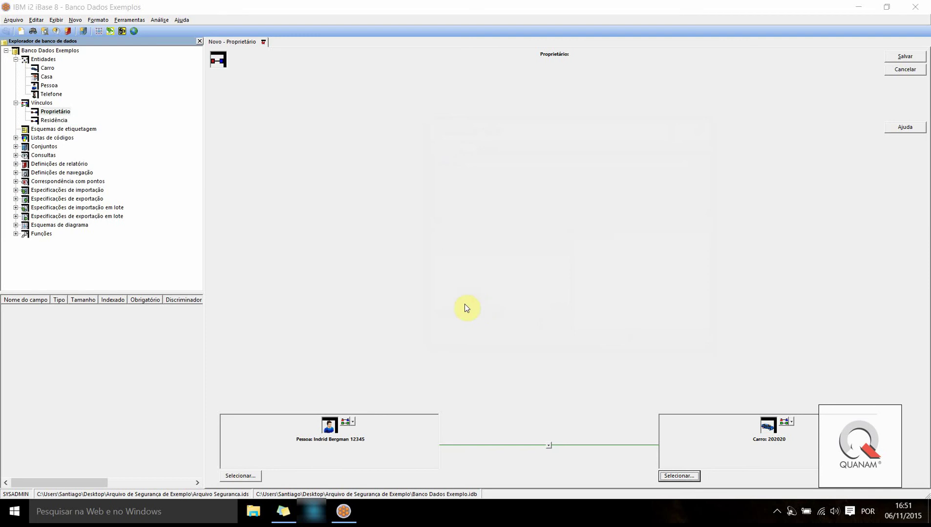
Point the link toward the car (Direita), save it as PRO2 and close it
click(905, 56)
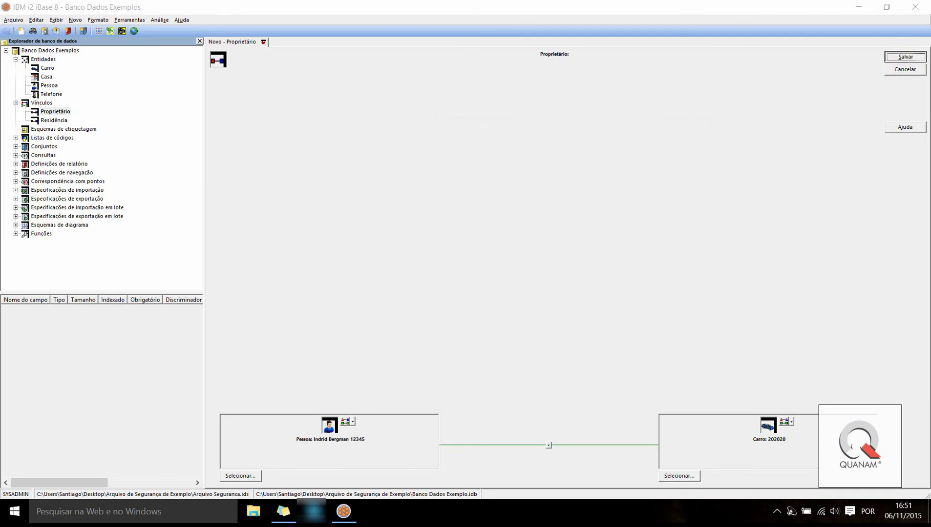
click(549, 446)
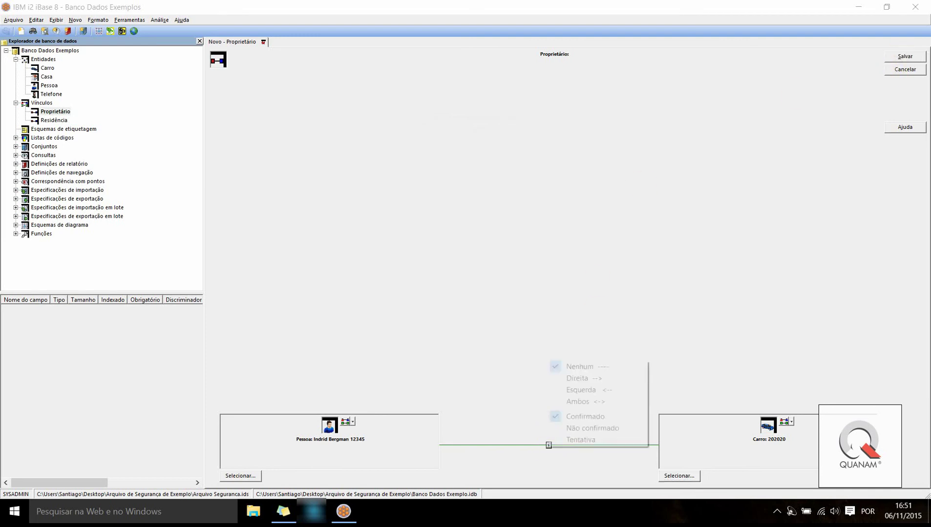
click(722, 475)
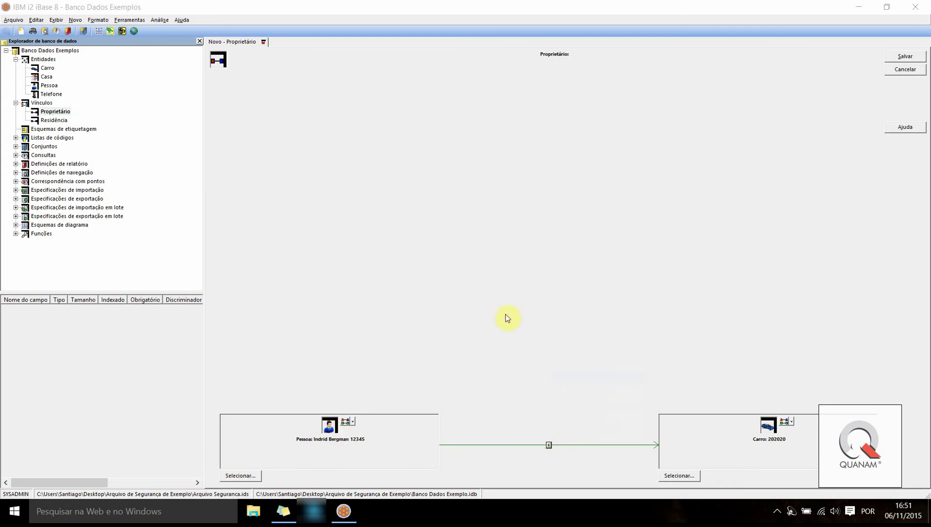
click(904, 57)
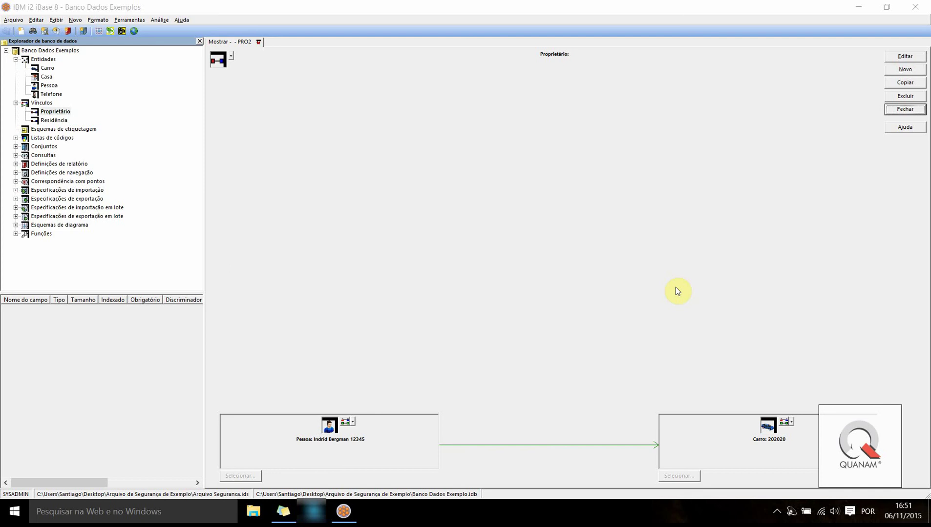
click(904, 110)
right_click(61, 112)
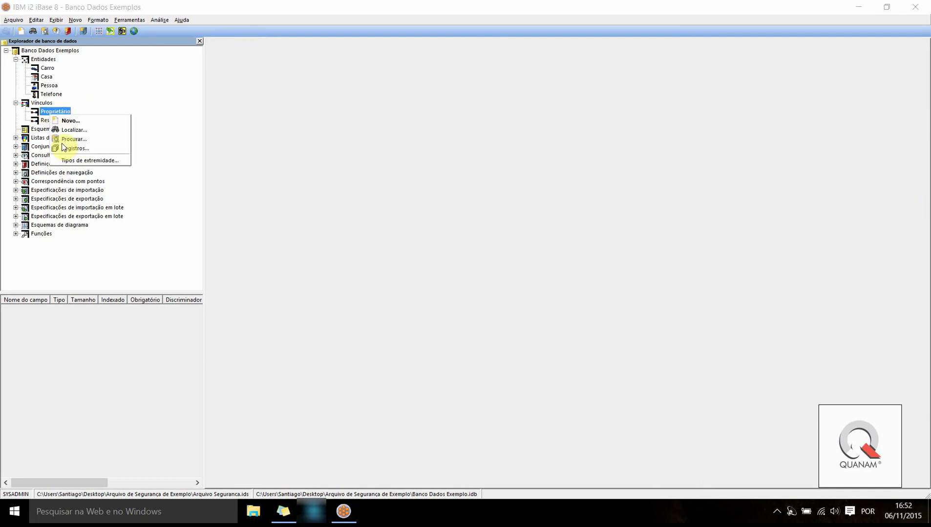
click(68, 149)
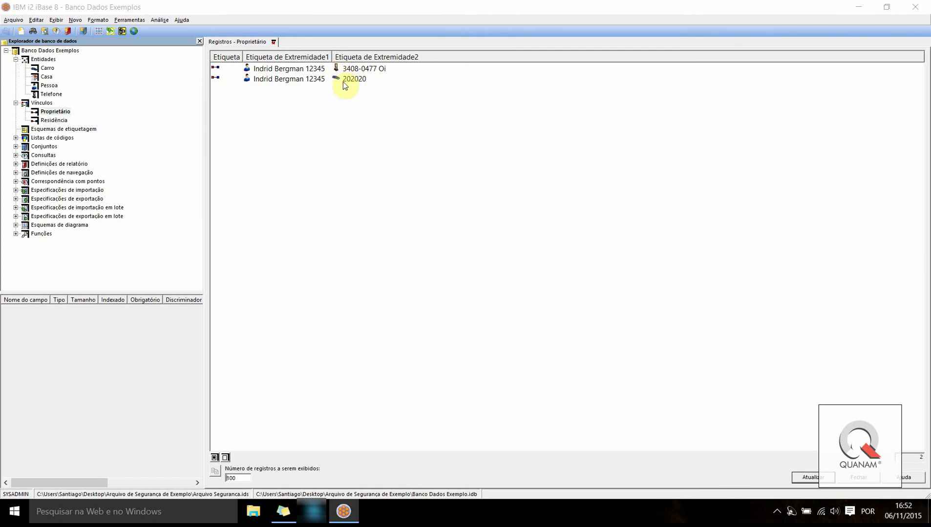
click(273, 42)
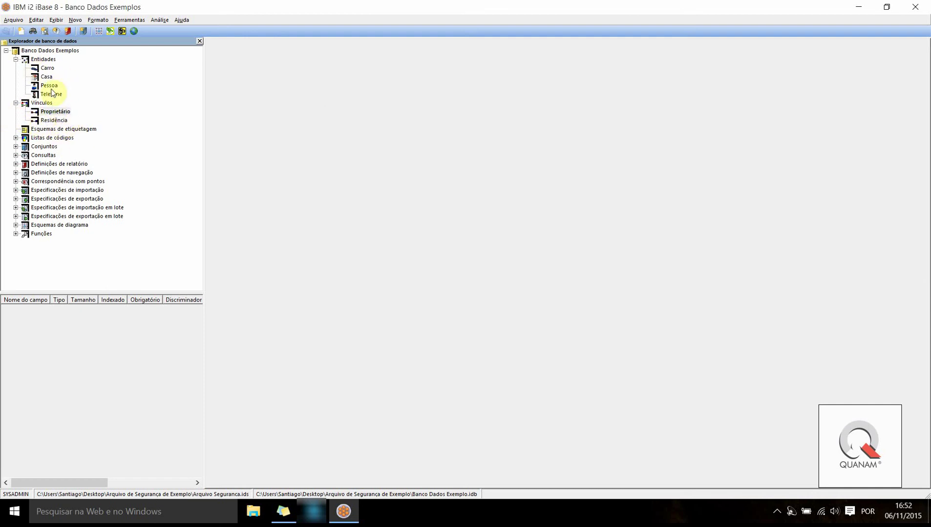
Start a new Proprietário link and set its first end to a person found by name search
right_click(46, 112)
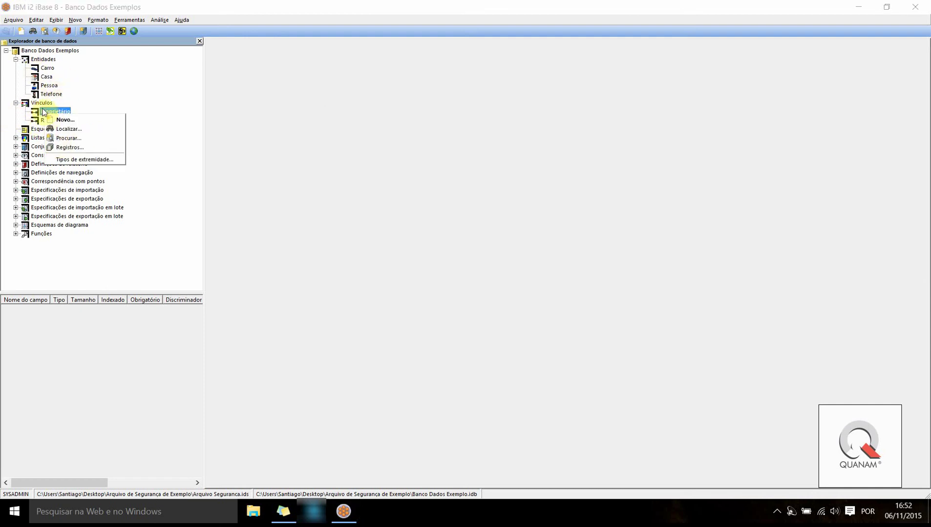
click(59, 123)
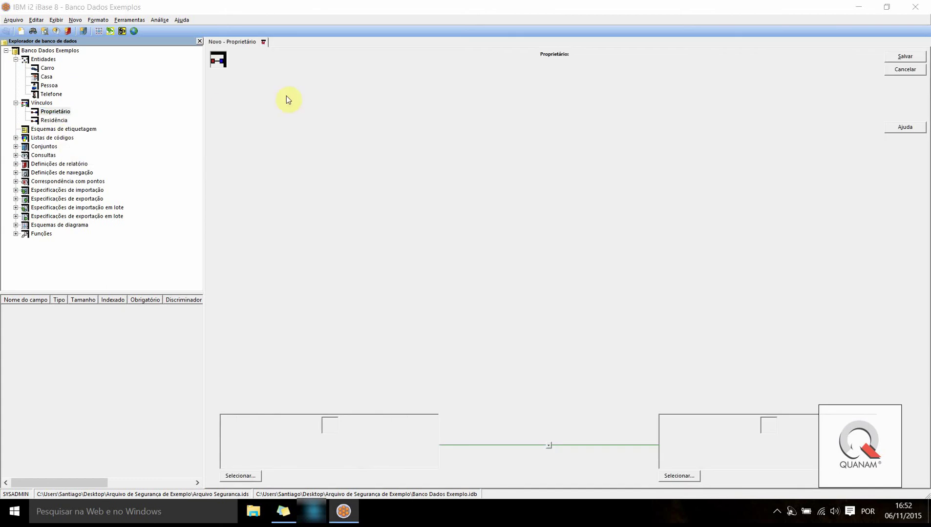
click(252, 476)
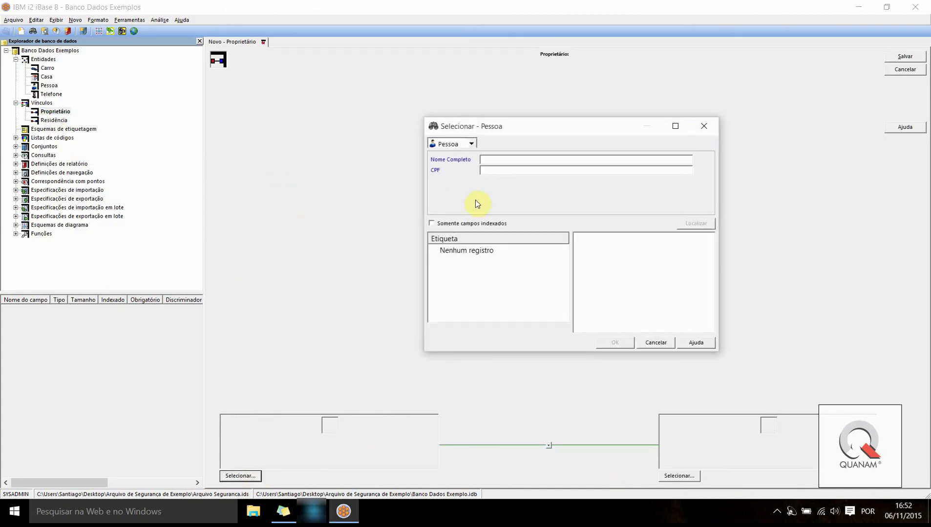
text(San)
click(690, 225)
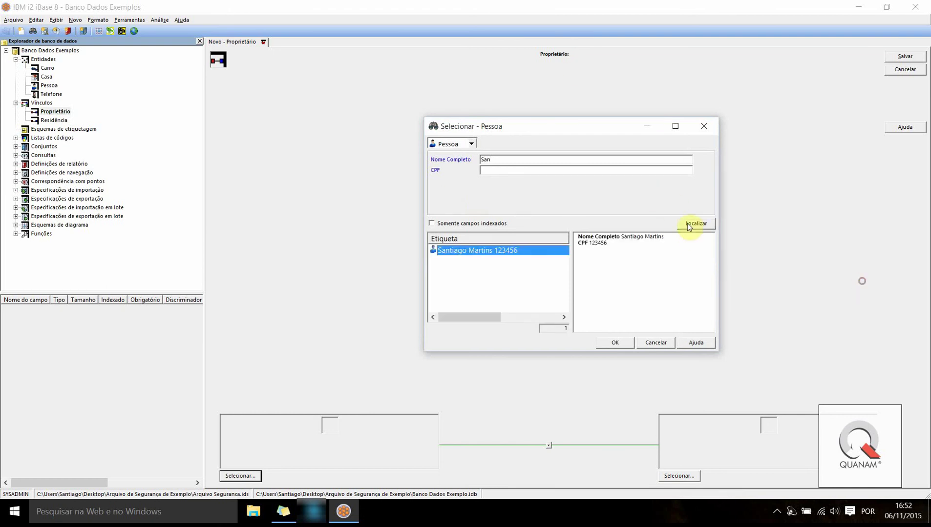
click(614, 343)
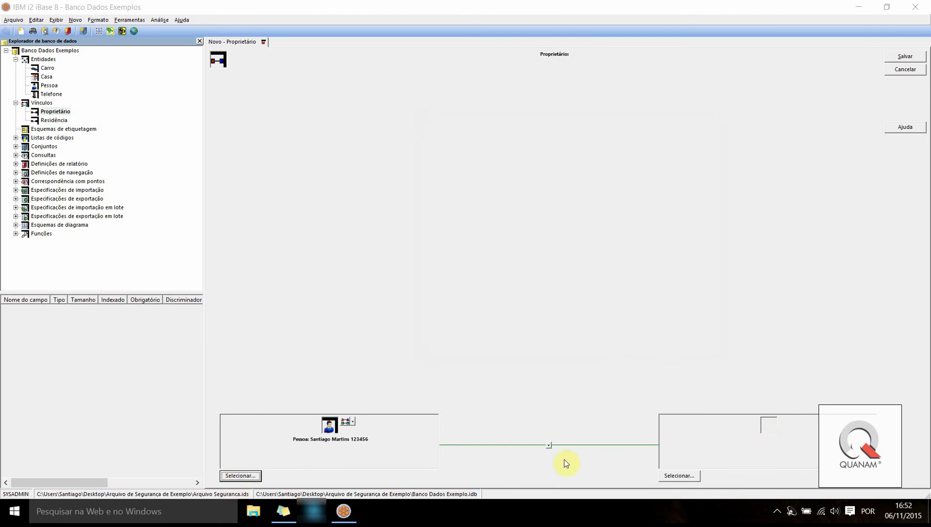
Set car 202020 as the link's other end, then save and close the PRO3 link
click(679, 476)
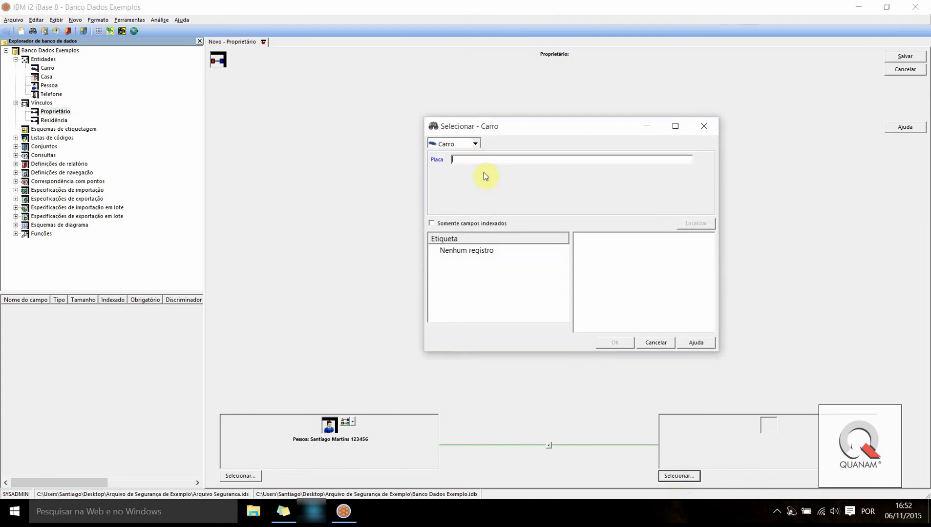
text(20)
key(Return)
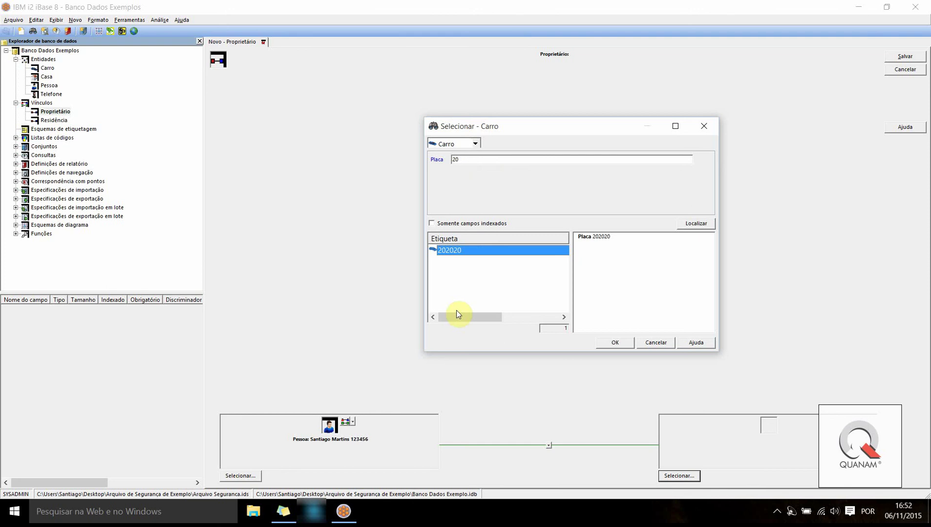
click(614, 342)
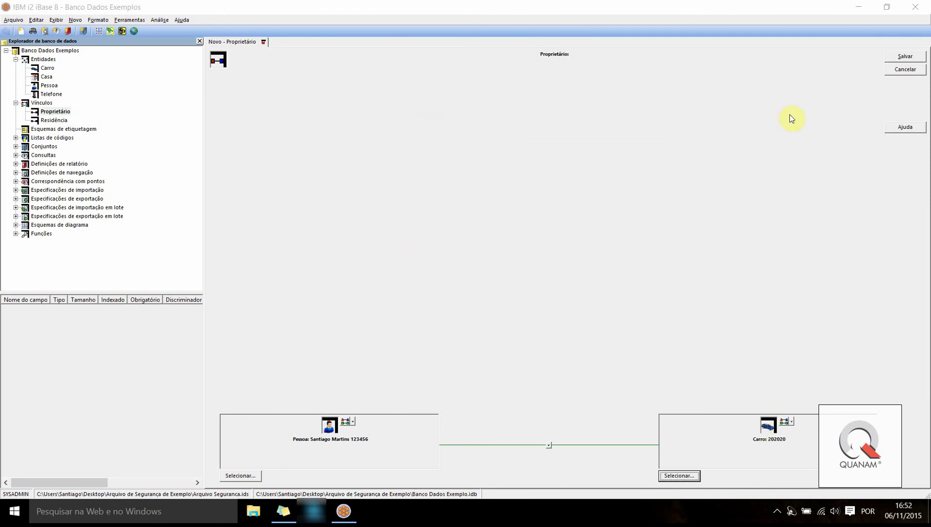
click(889, 57)
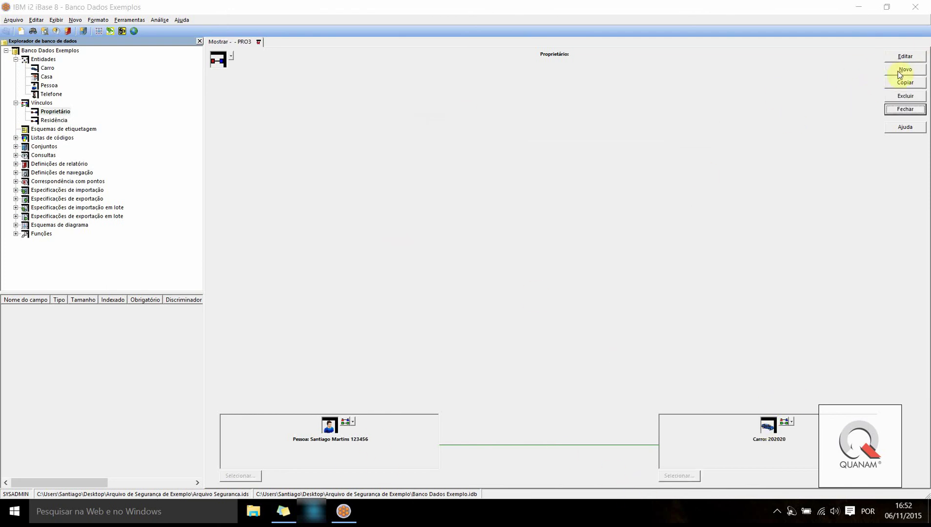
click(905, 109)
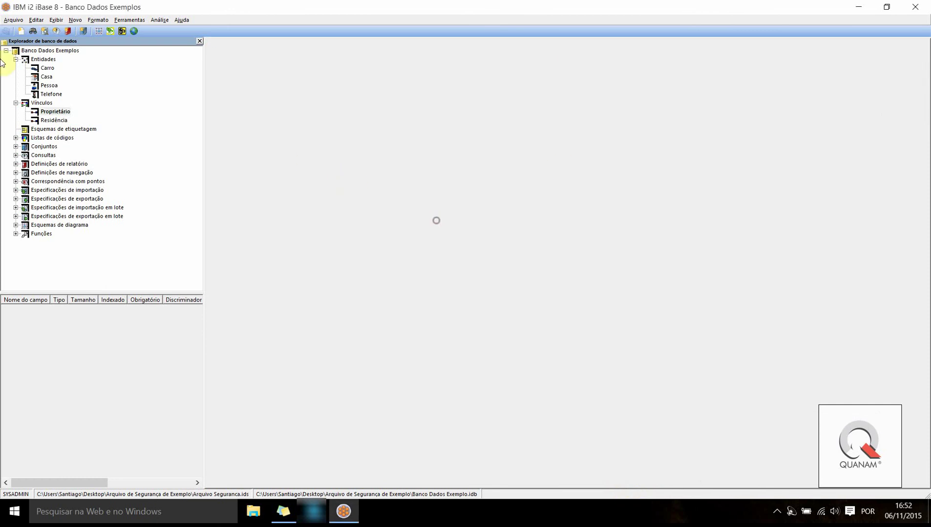
Start a new Residência link and set one end to a person found by name
click(52, 120)
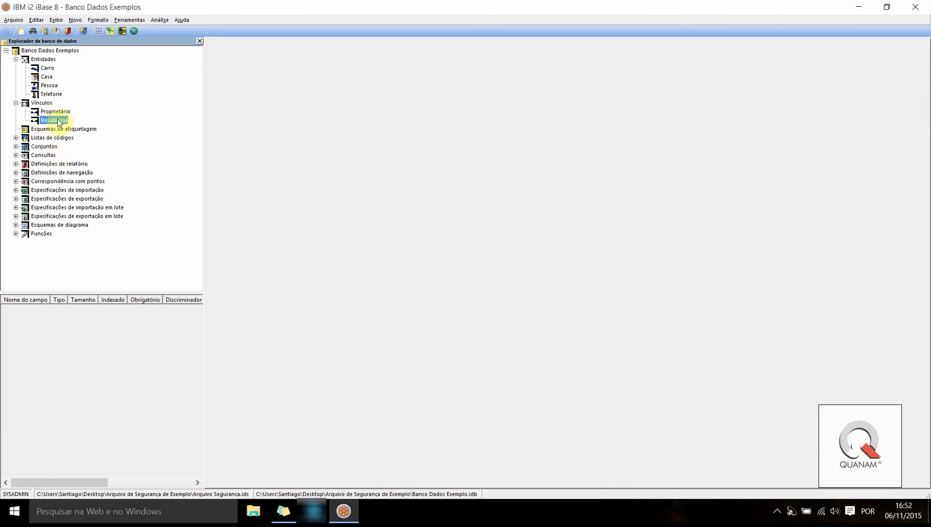
double_click(53, 120)
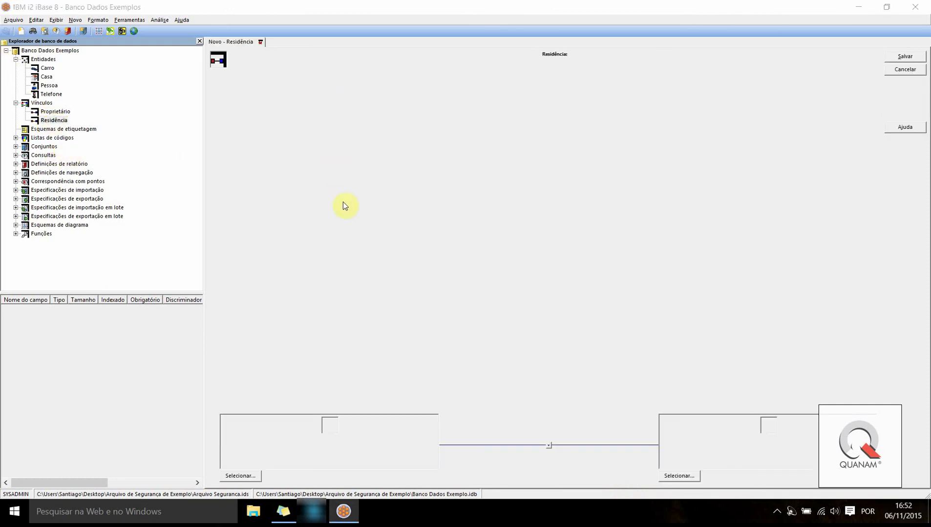
click(239, 476)
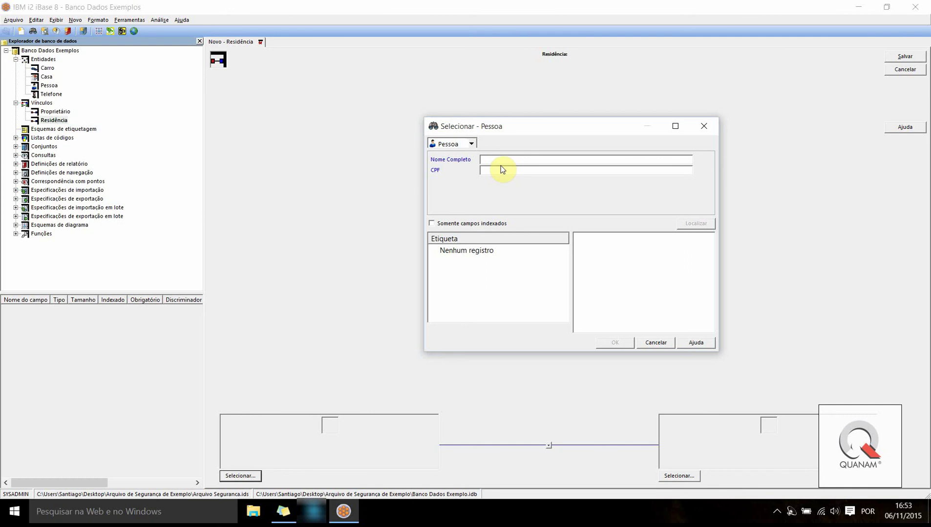
text(Fil)
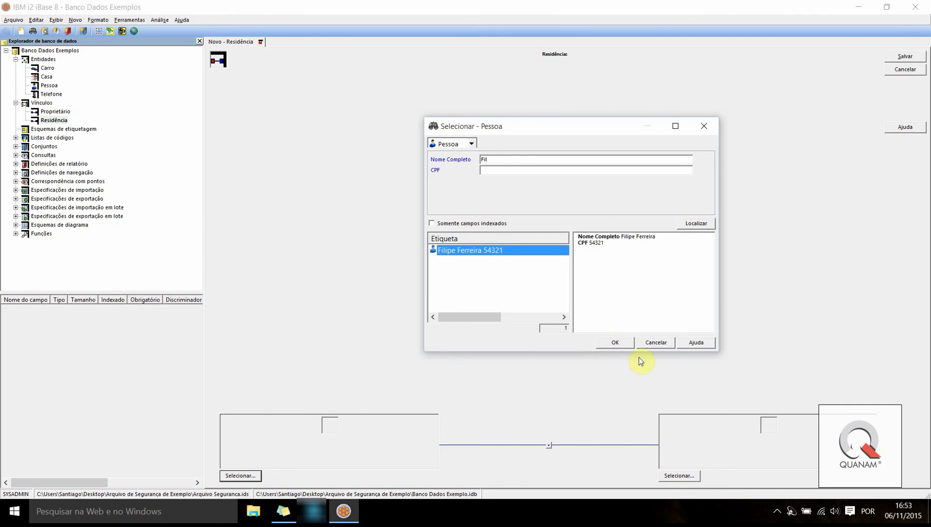
click(613, 342)
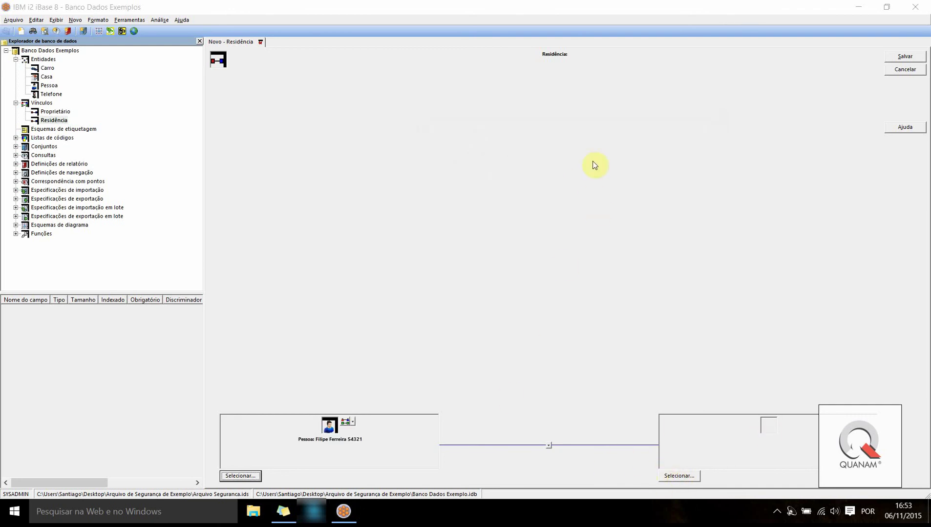
Find the Casa with a %-wildcard partial address search, attach it, and save RES1
click(679, 476)
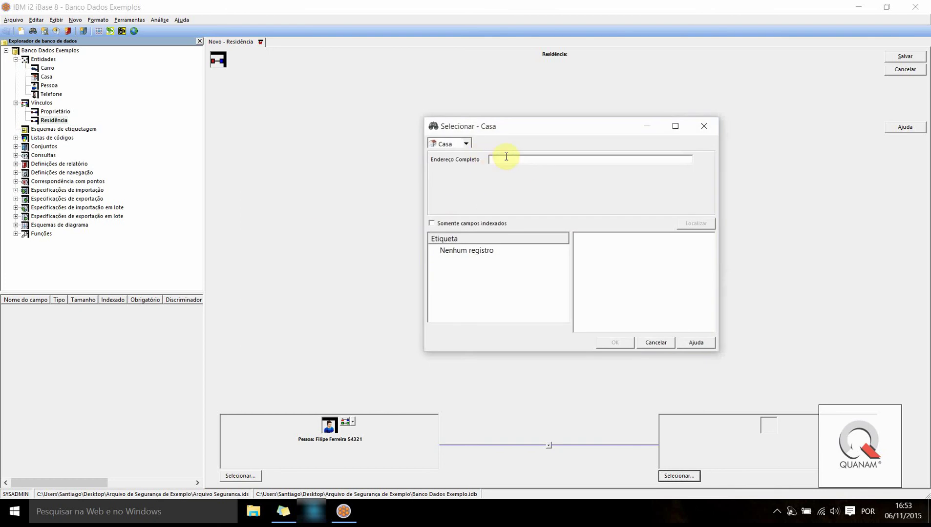
click(506, 157)
text(Rua)
key(ctrl+a)
key(BackSpace)
text(%)
text(Mioi)
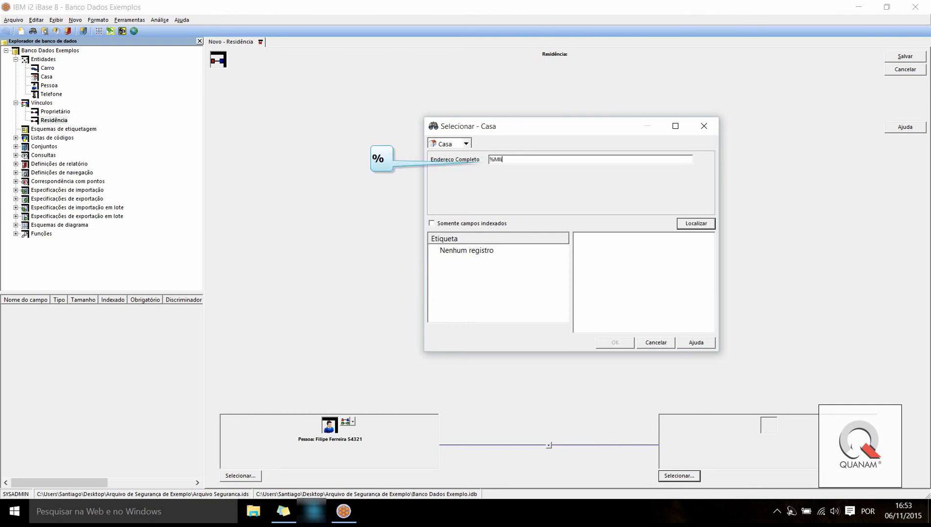
key(BackSpace)
key(BackSpace)
text(litares)
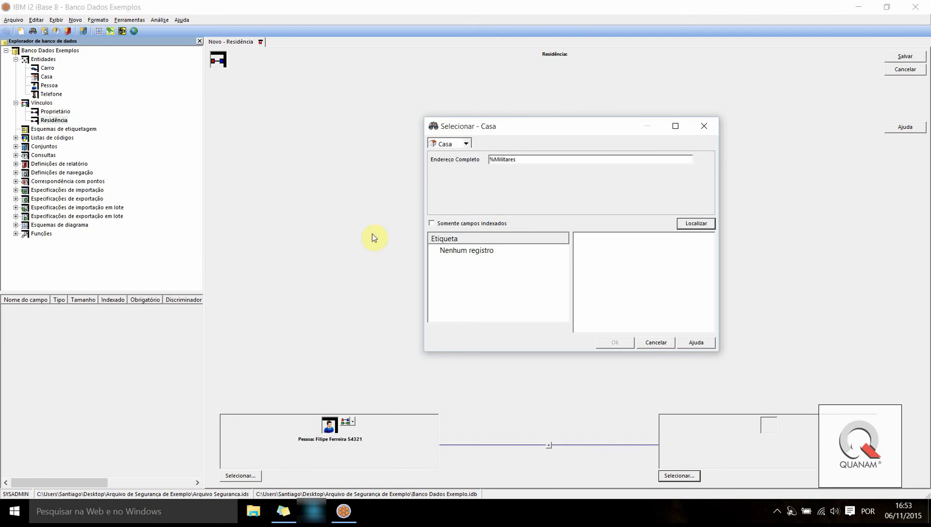
text(%)
click(696, 224)
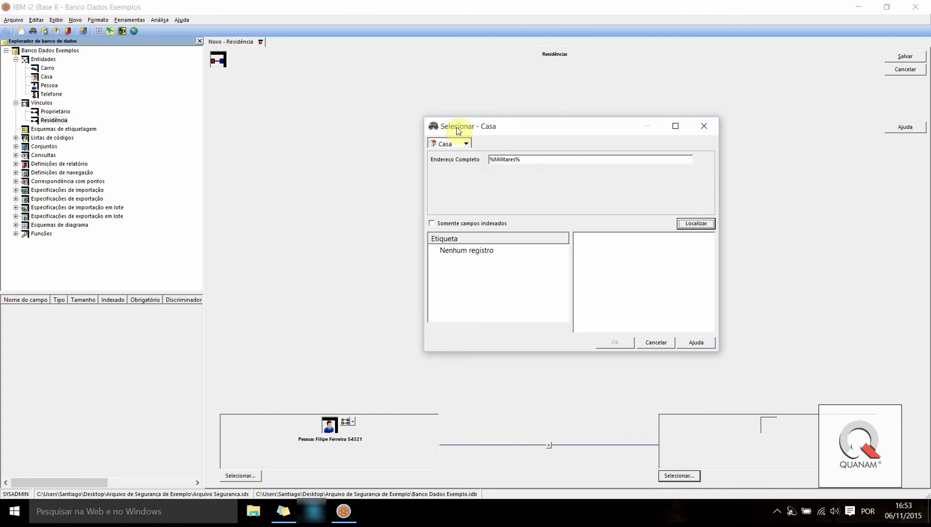
click(696, 225)
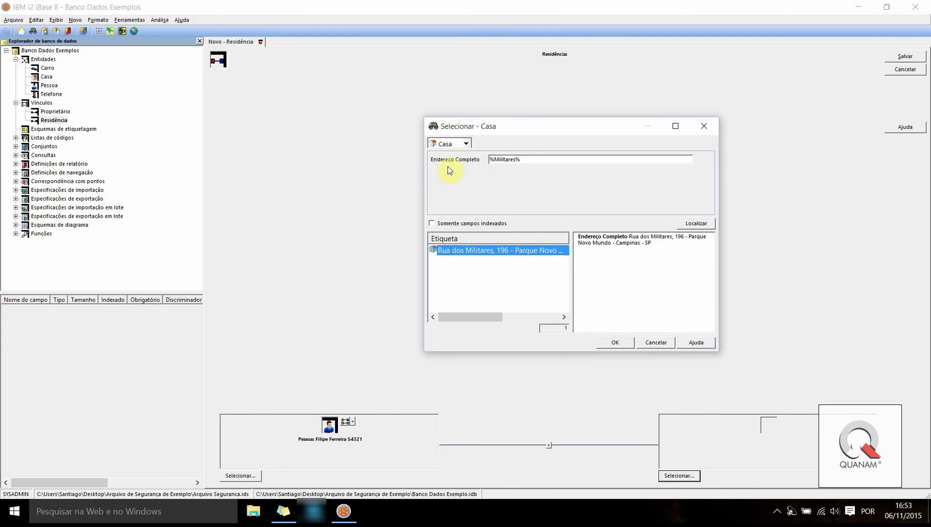
click(604, 343)
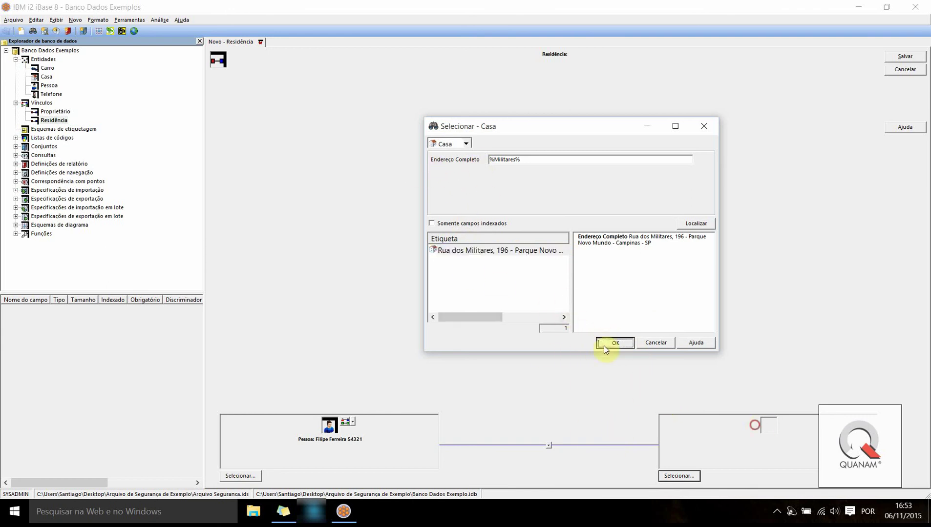
click(905, 57)
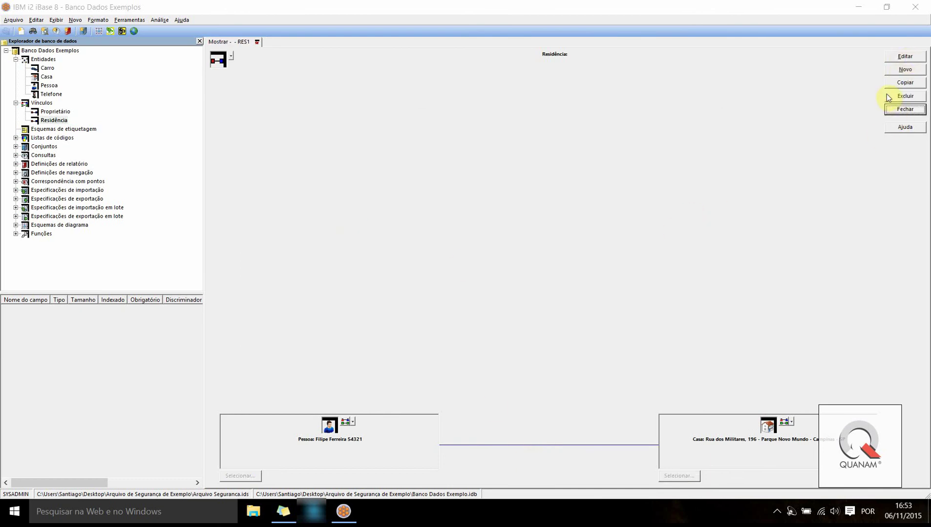
Create a new Residência link for another person found by name, save it and close
click(904, 71)
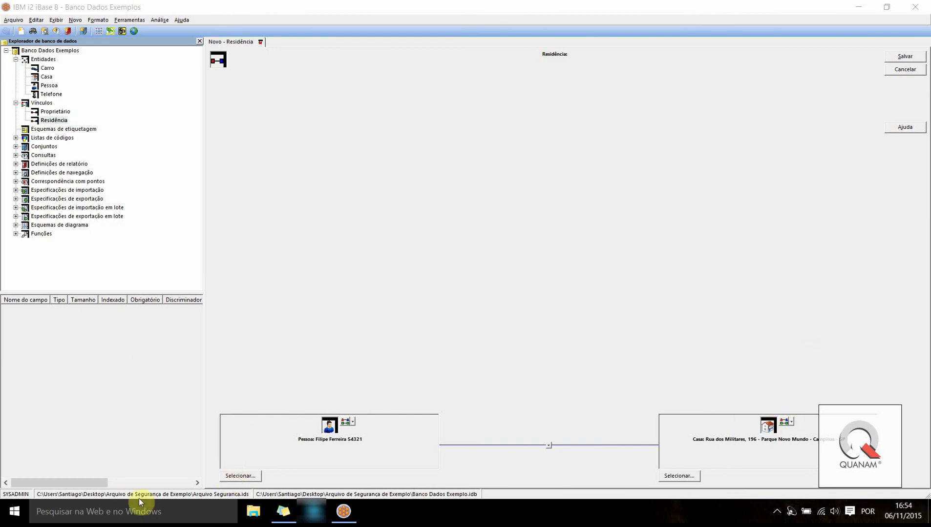
click(237, 476)
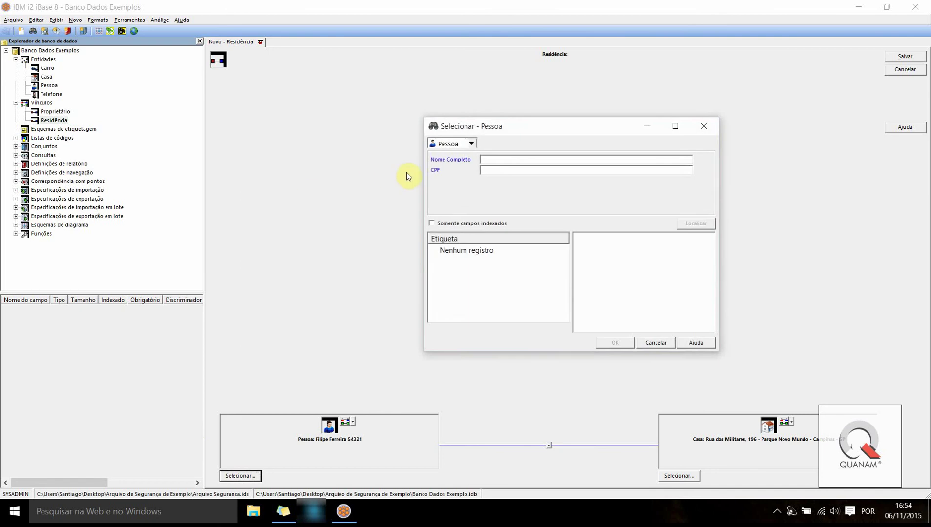
click(486, 160)
text(Ind)
key(Return)
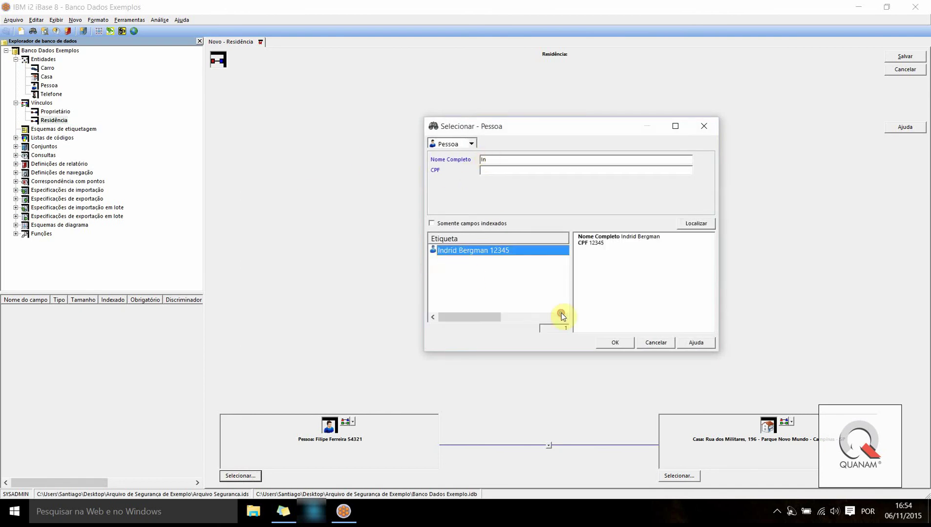
key(Return)
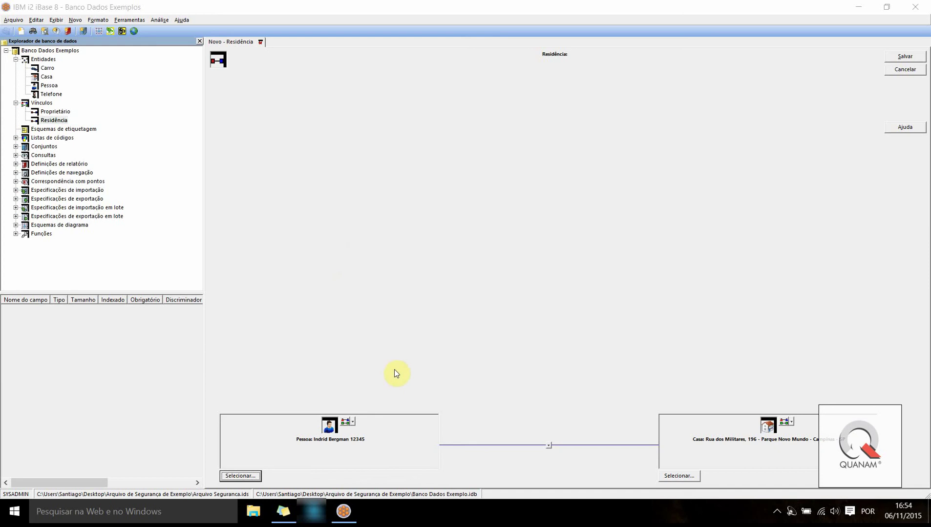
click(905, 57)
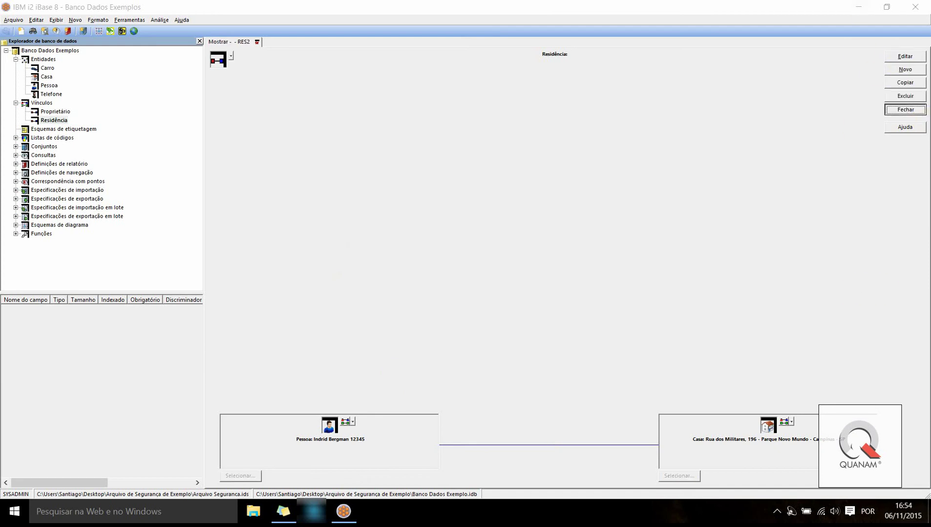
key(Return)
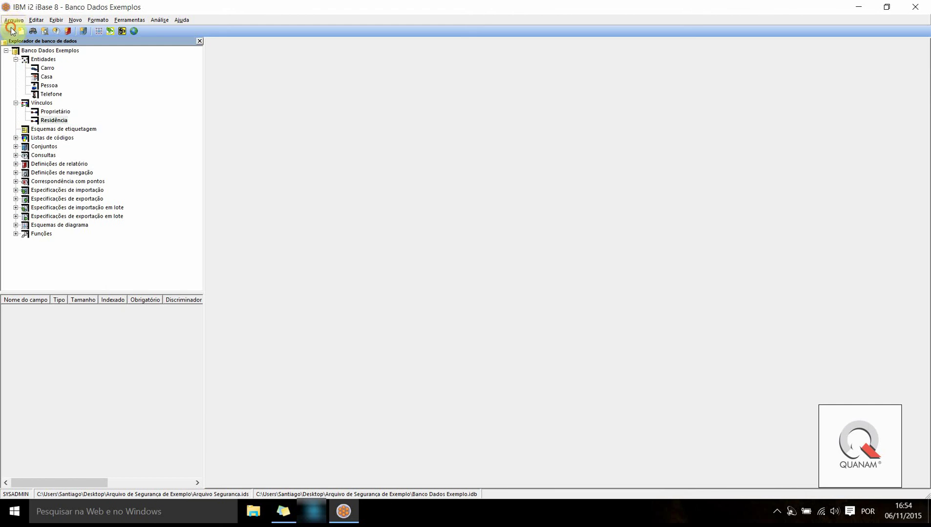
Open the Estatística do banco de dados dialog from the database options
click(11, 23)
click(20, 6)
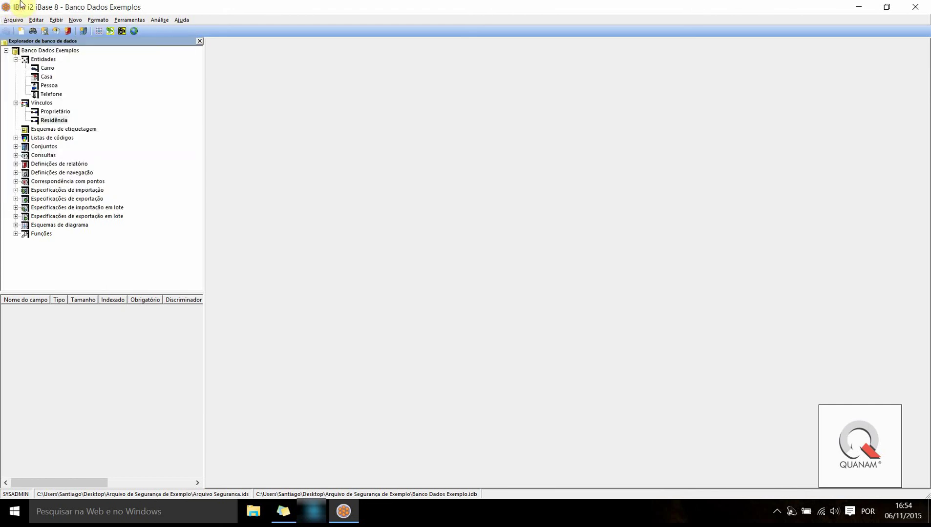
click(14, 21)
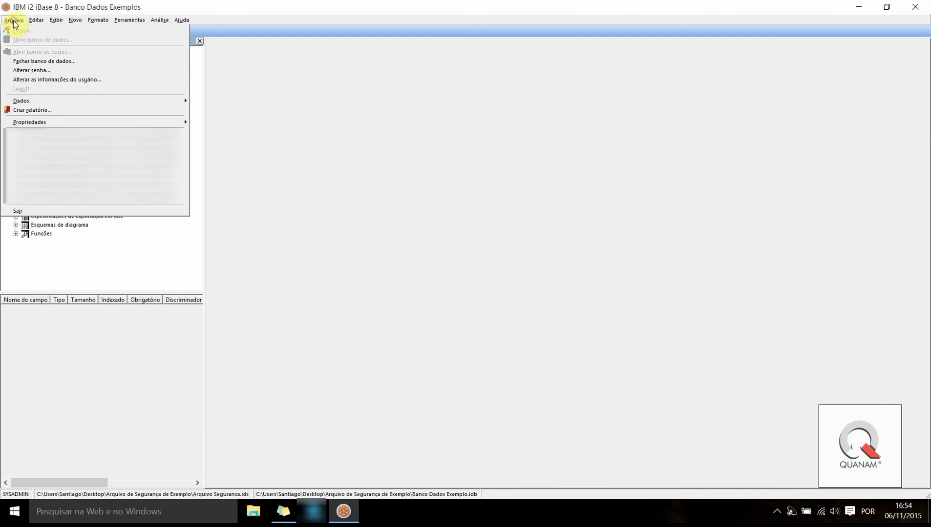
click(42, 122)
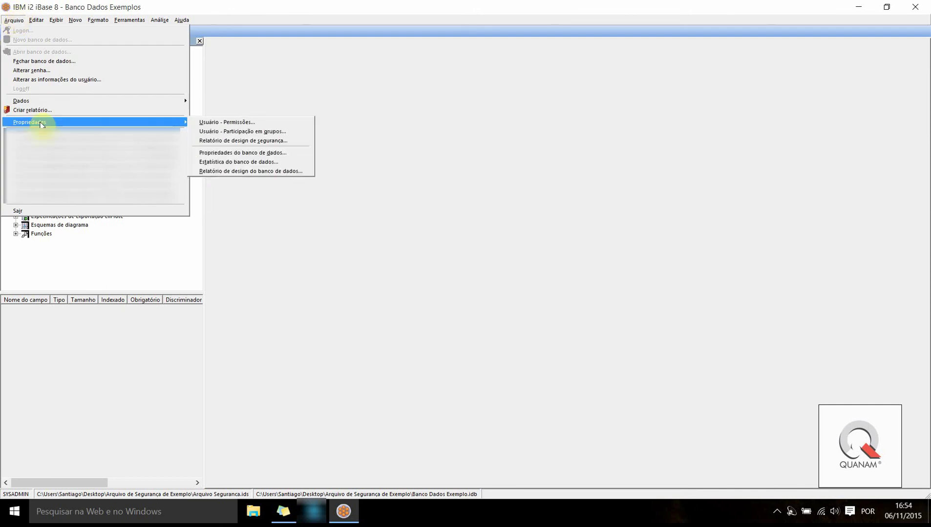
click(225, 161)
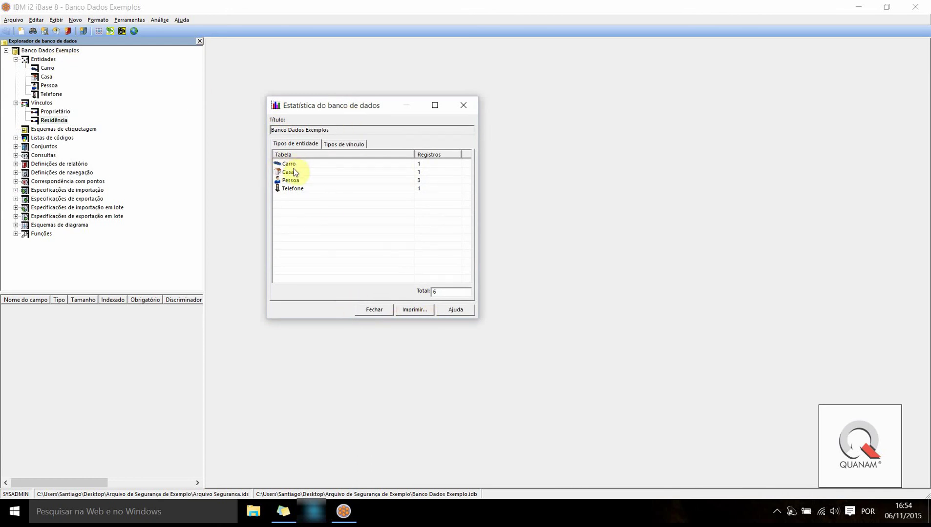
Review the counts: 6 entity records, 3 Proprietário and 2 Residência links, then close
click(322, 171)
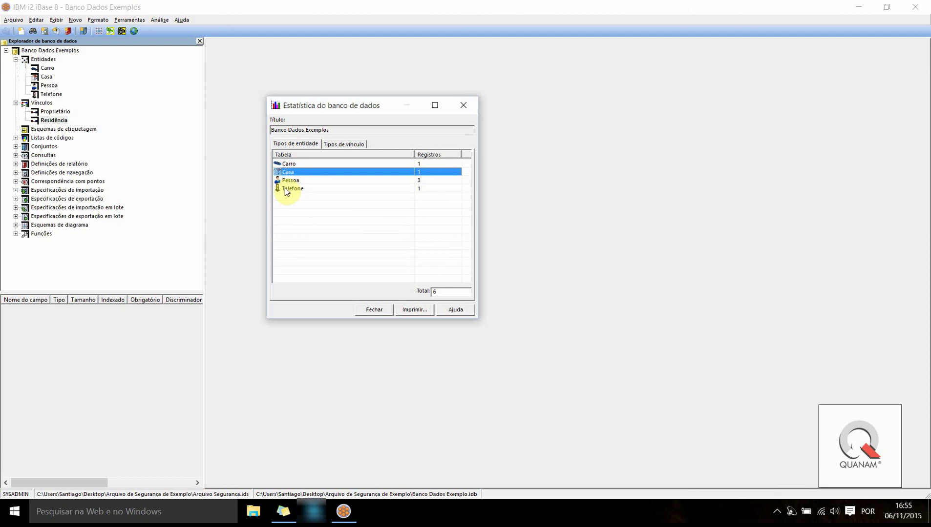
click(294, 180)
click(307, 190)
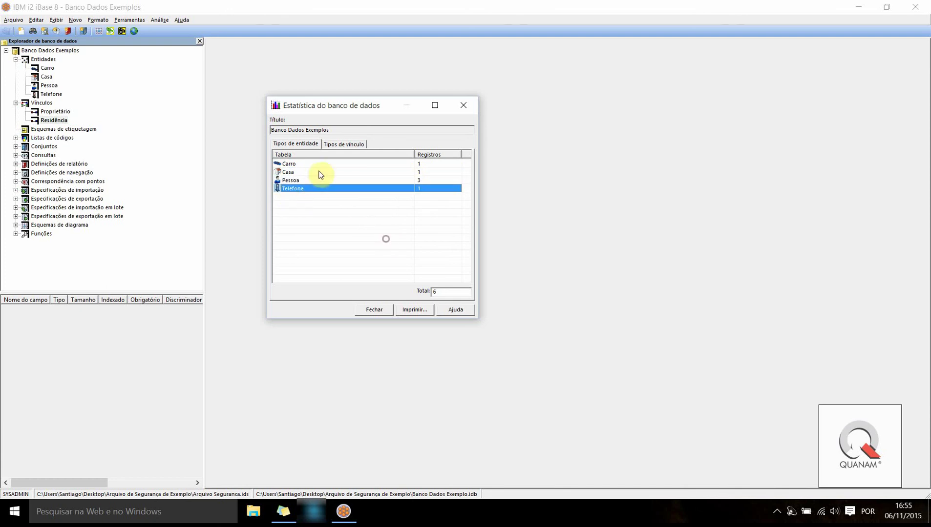
click(344, 144)
click(295, 165)
click(293, 173)
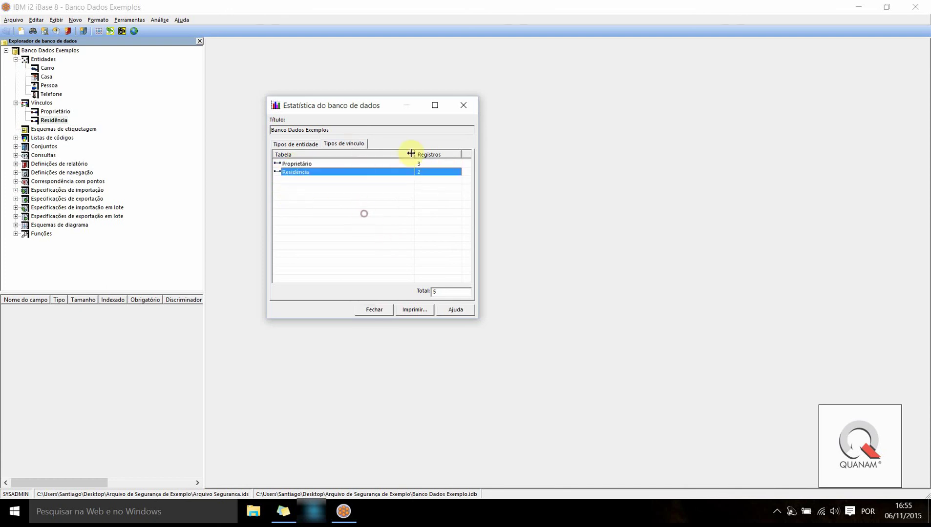
click(373, 312)
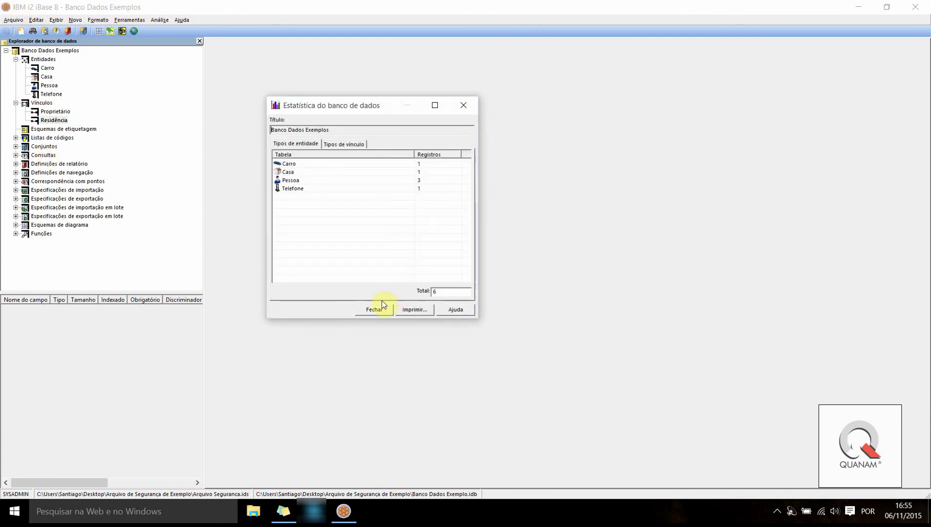
click(374, 310)
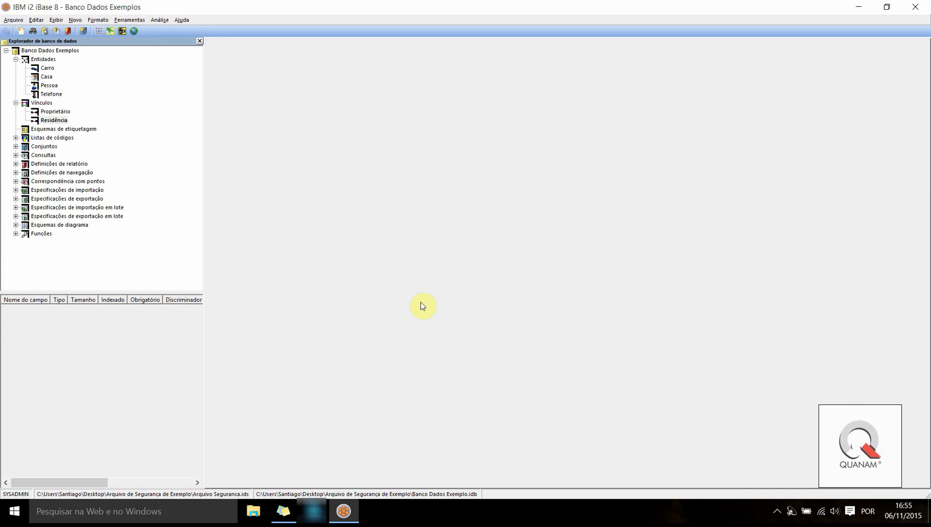
Exit iBase via Arquivo > Sair, confirm ending the session, and show the Start menu
click(11, 21)
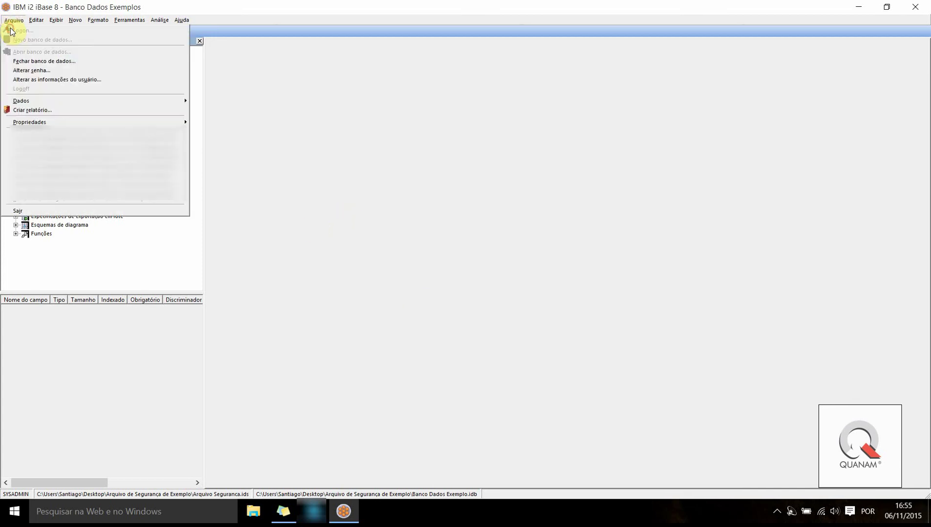
click(29, 210)
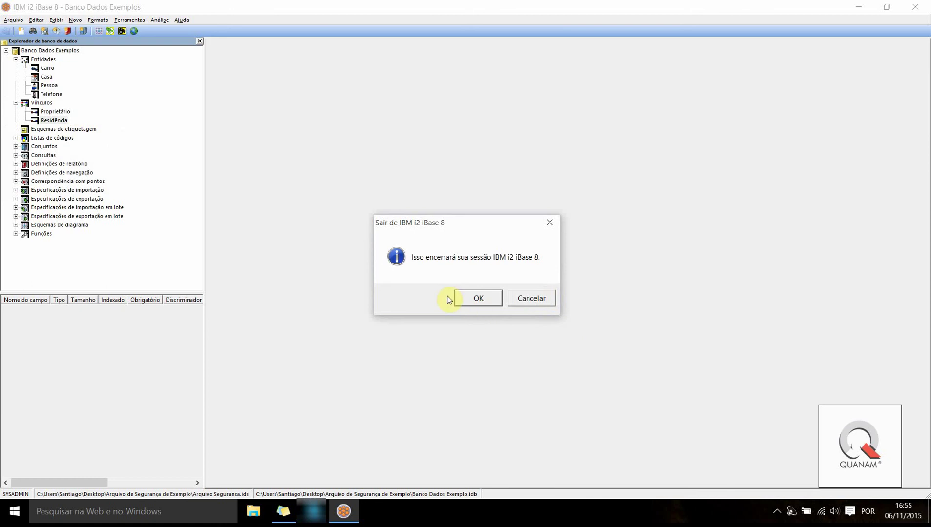
click(473, 298)
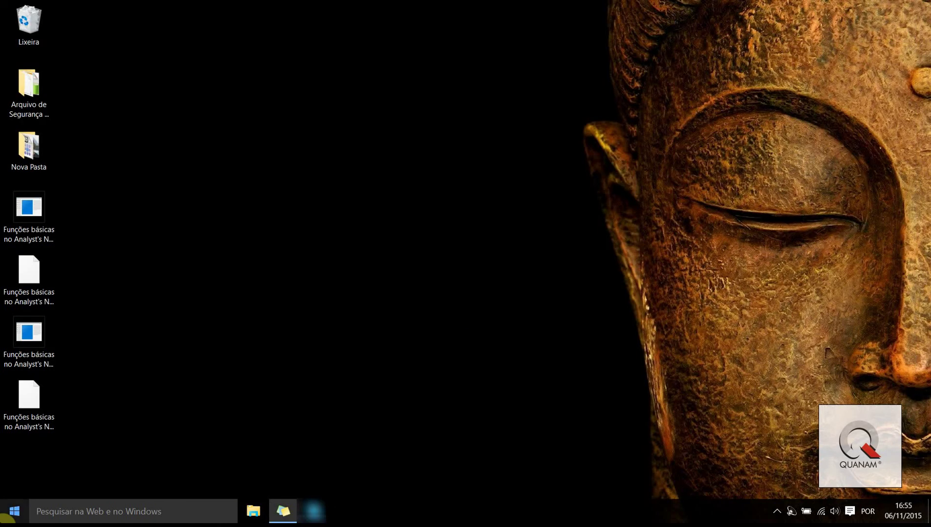
click(14, 510)
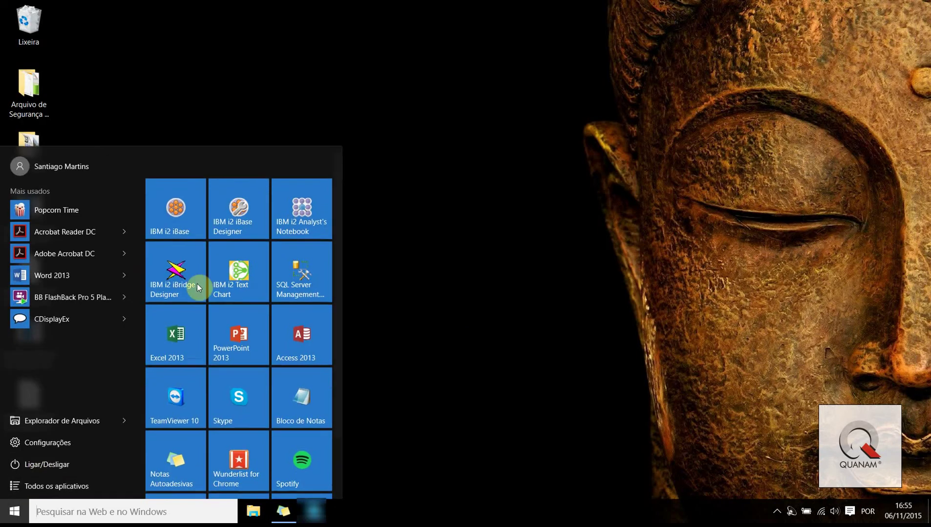
Launch Analyst's Notebook maximized and display the Origens de Dados pane
click(302, 213)
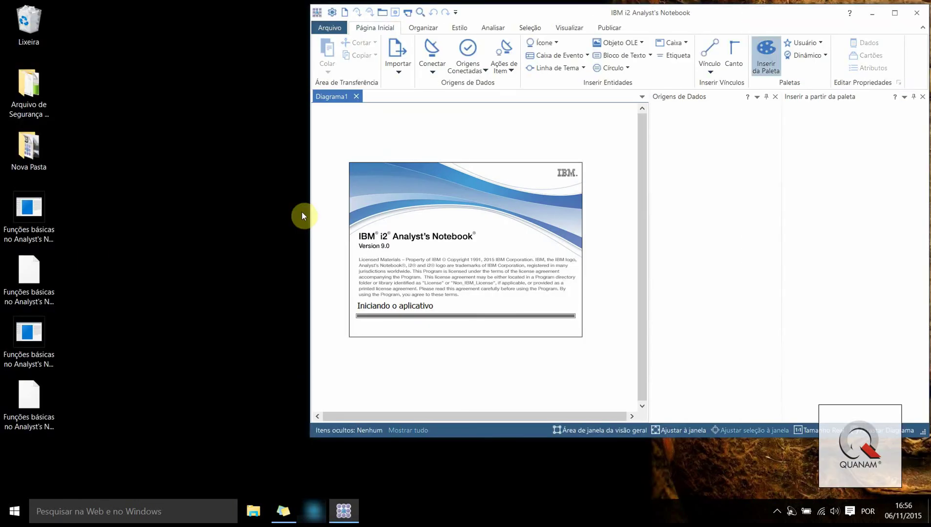
click(895, 12)
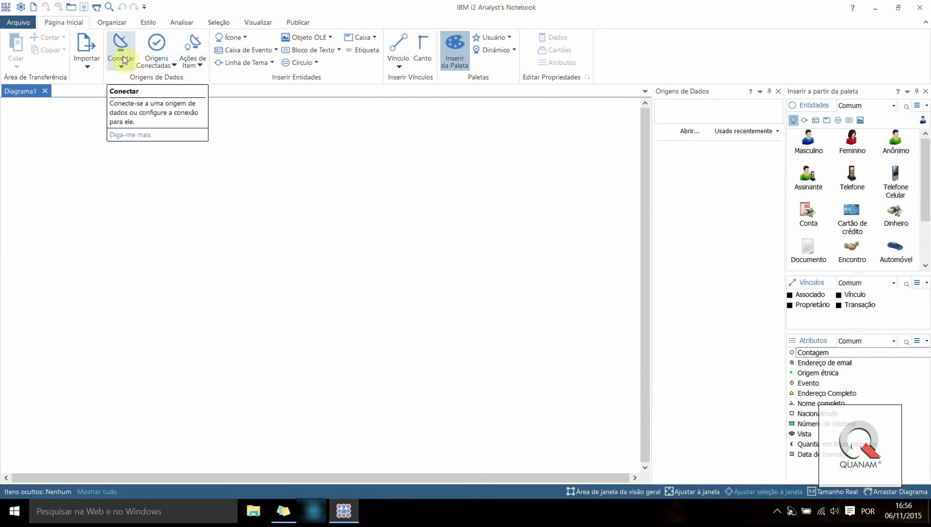
click(154, 71)
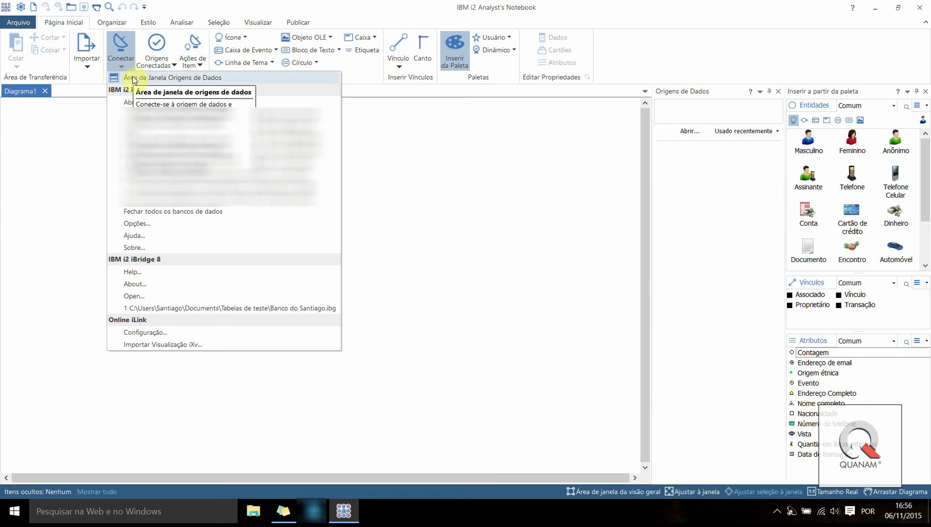
click(134, 79)
click(155, 62)
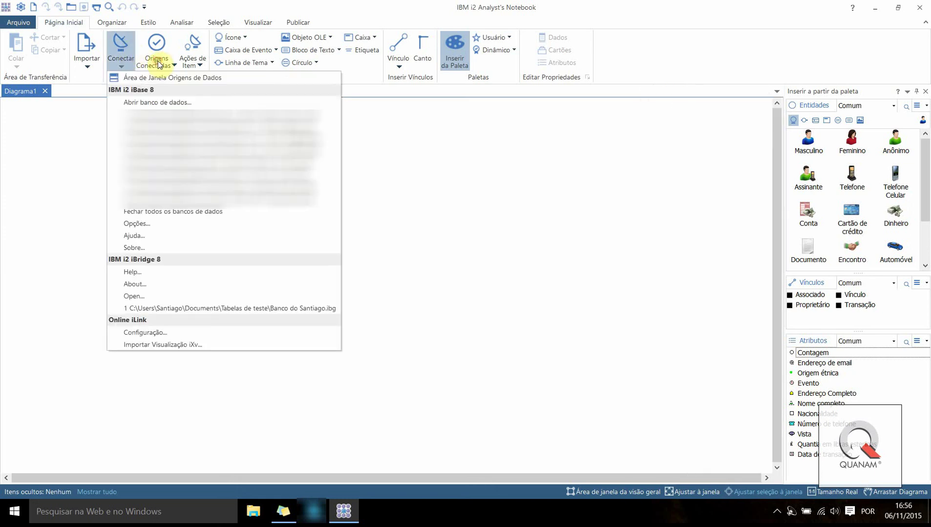
click(132, 78)
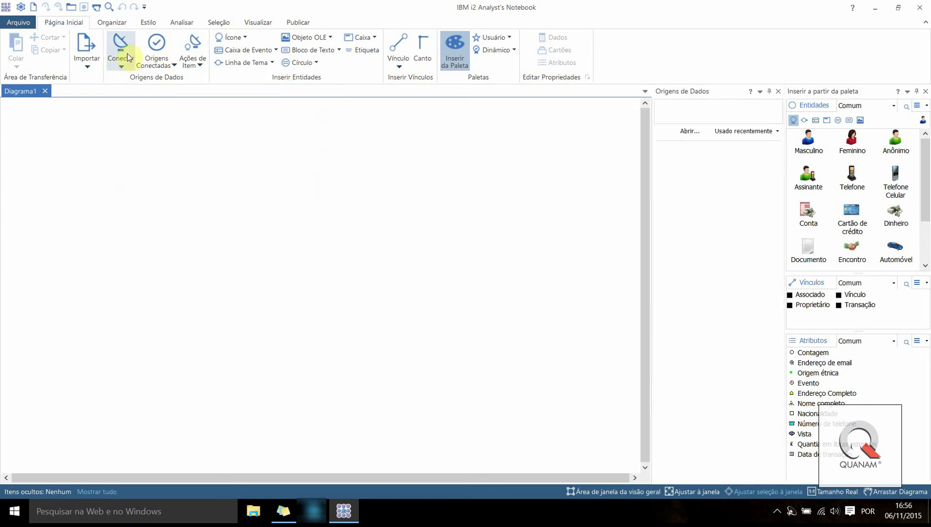
click(128, 57)
click(159, 79)
click(151, 62)
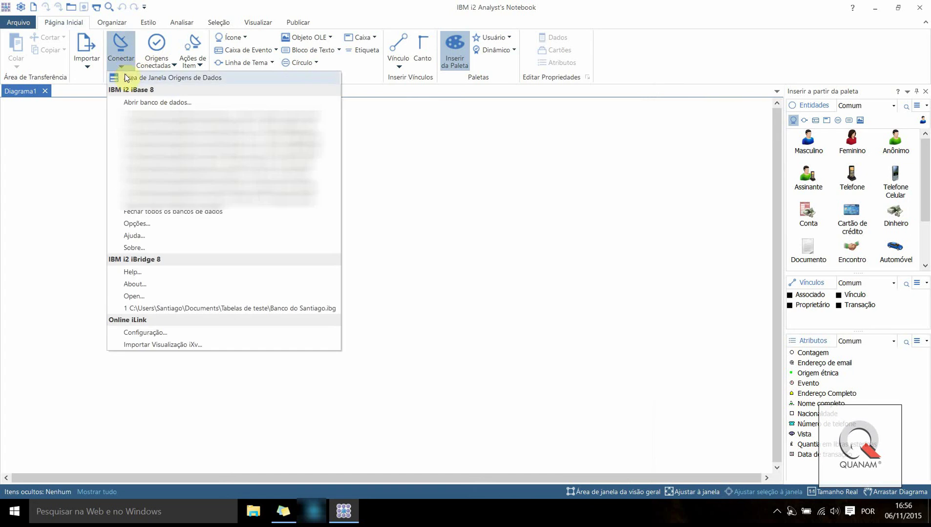
click(128, 78)
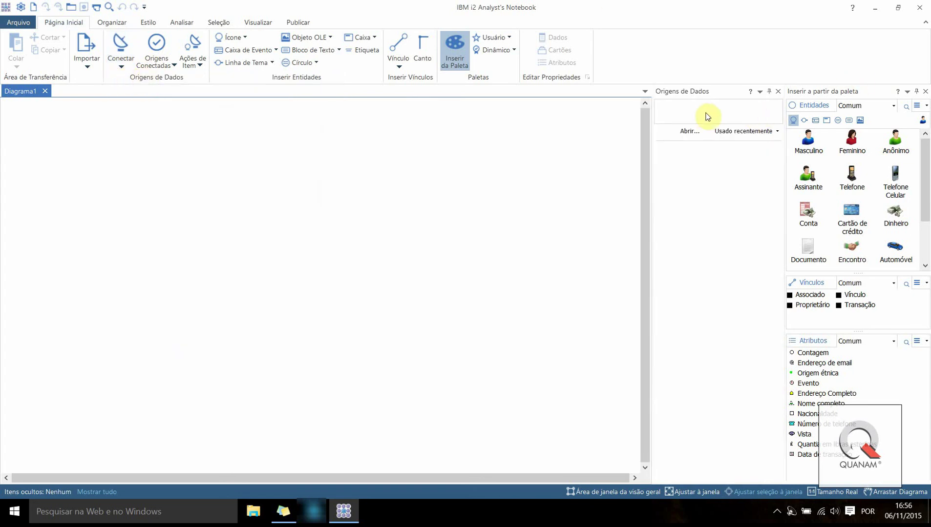
Connect Banco Dados Exemplo.idb from the Arquivo de Segurança de Exemplo folder and log on
click(687, 131)
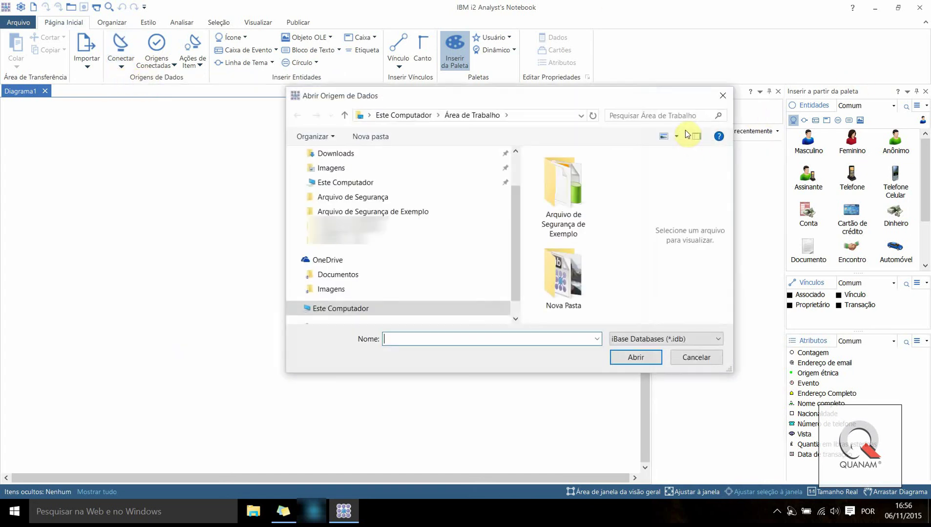
click(561, 181)
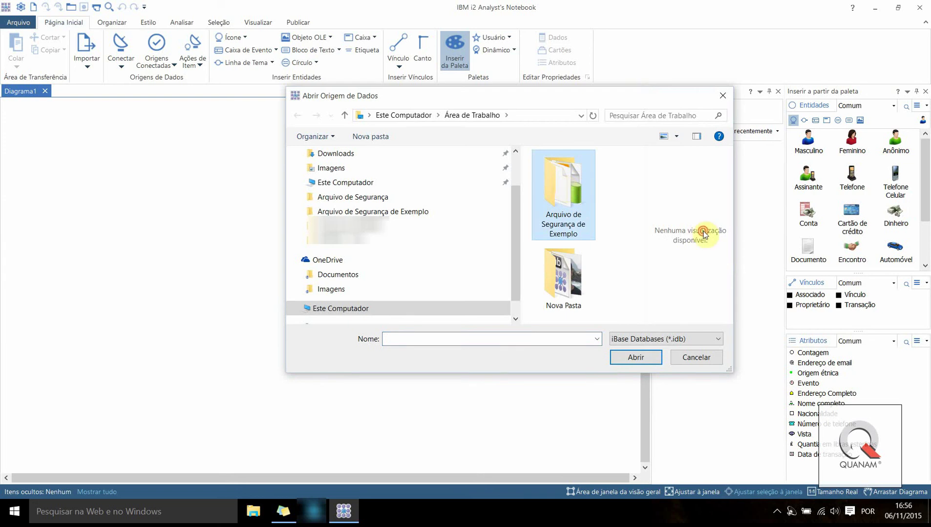
double_click(563, 188)
click(558, 176)
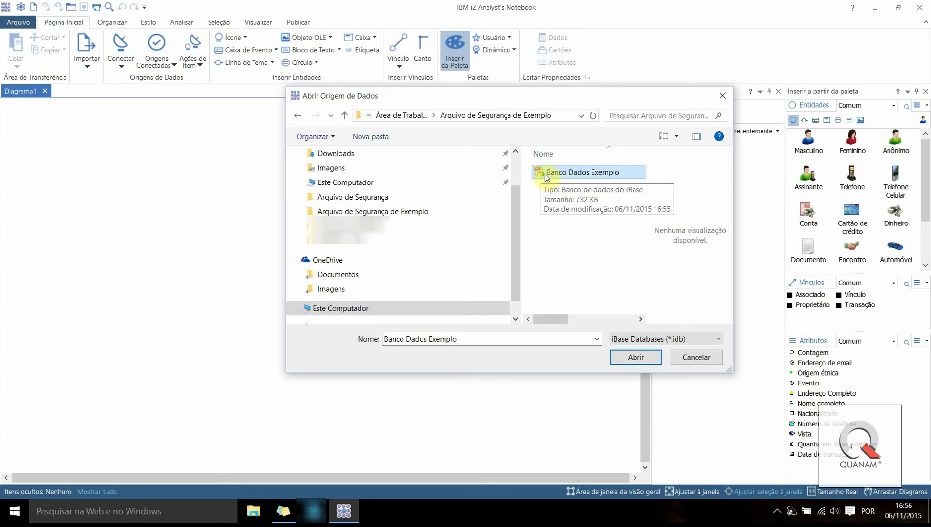
click(636, 360)
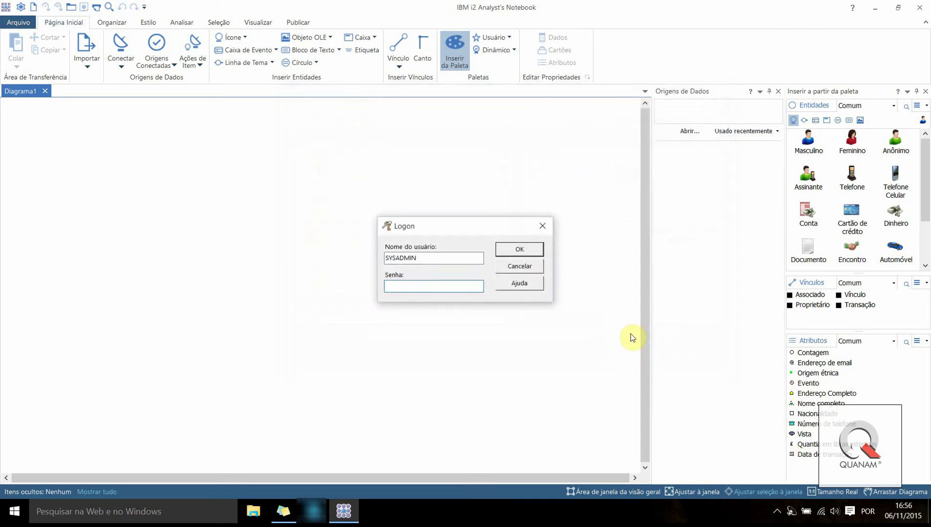
key(Caps_Lock)
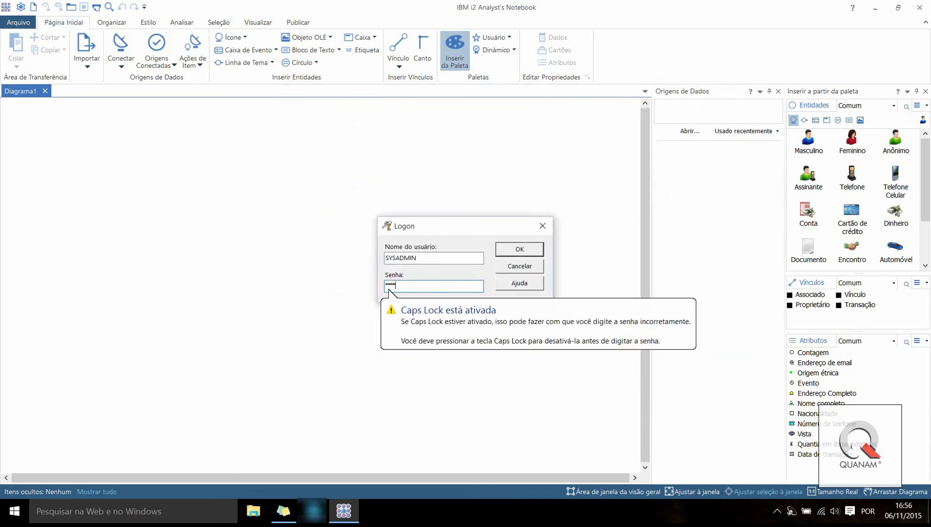
key(Return)
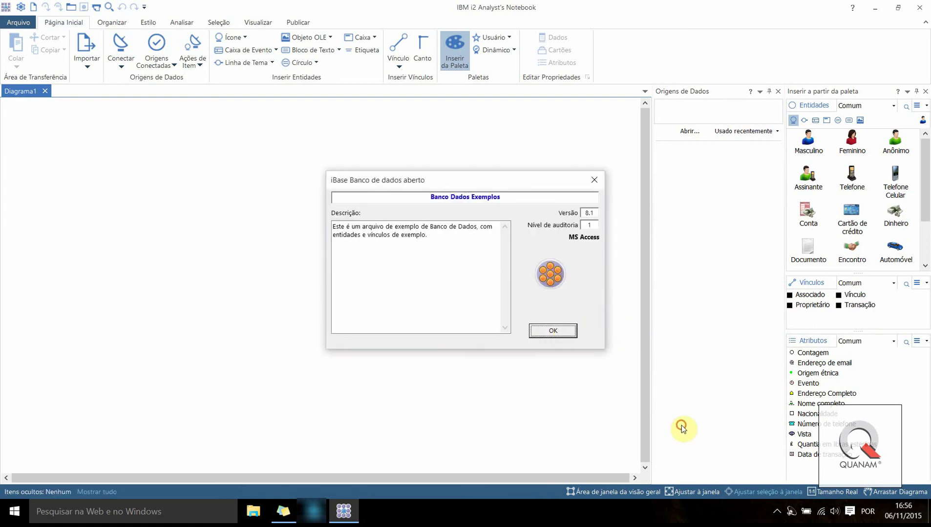
click(546, 333)
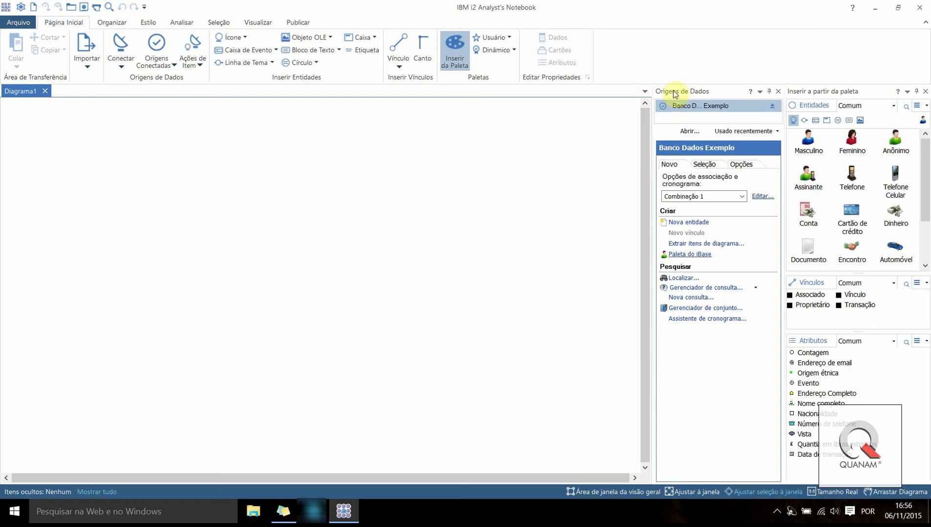
Search Pessoa records by a partial Nome Completo and add the matching person to Diagrama1
click(677, 278)
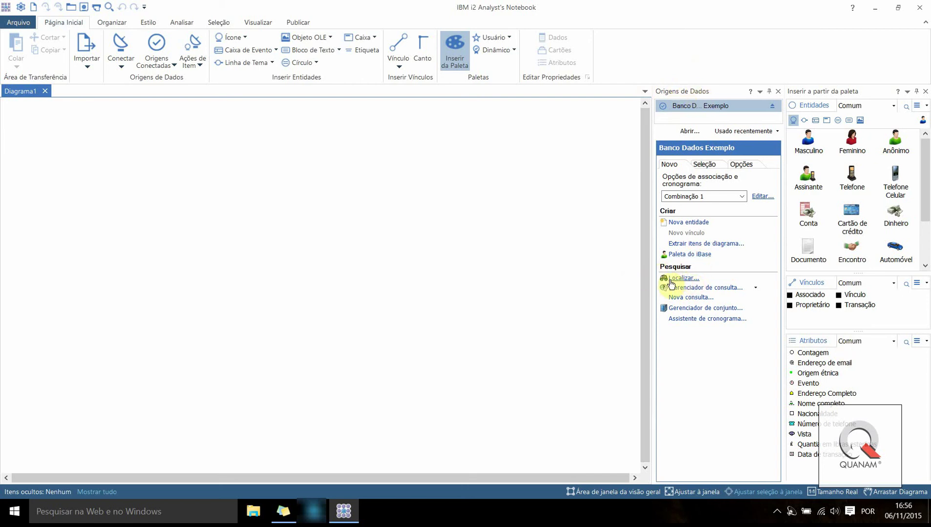
click(593, 174)
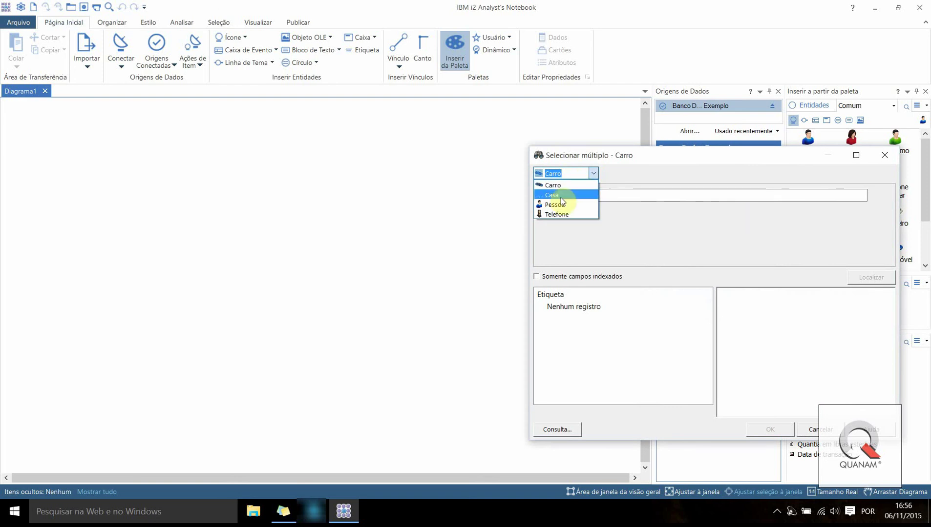
click(555, 205)
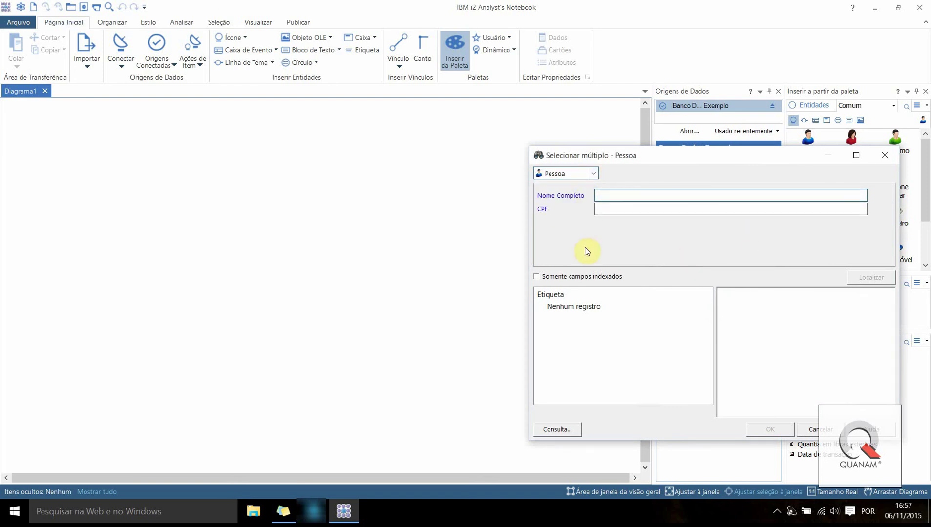
text(filipe)
click(862, 277)
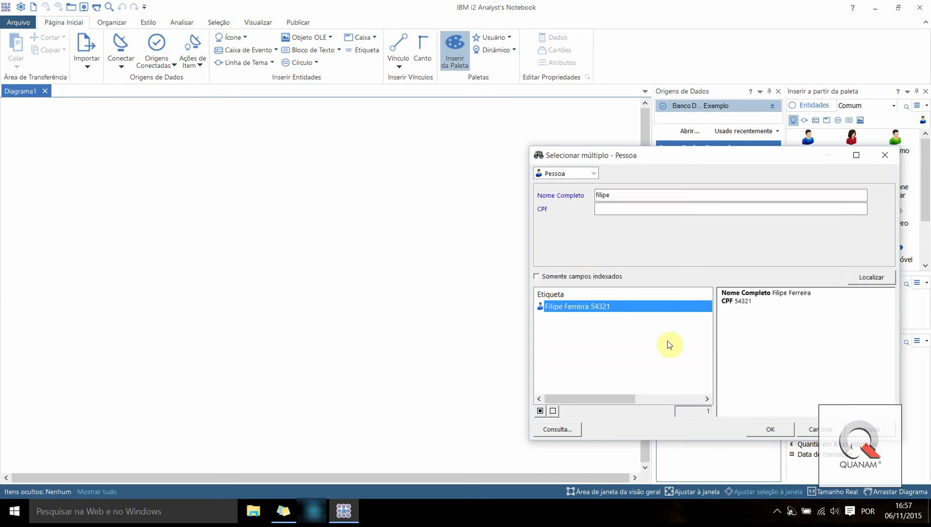
click(763, 432)
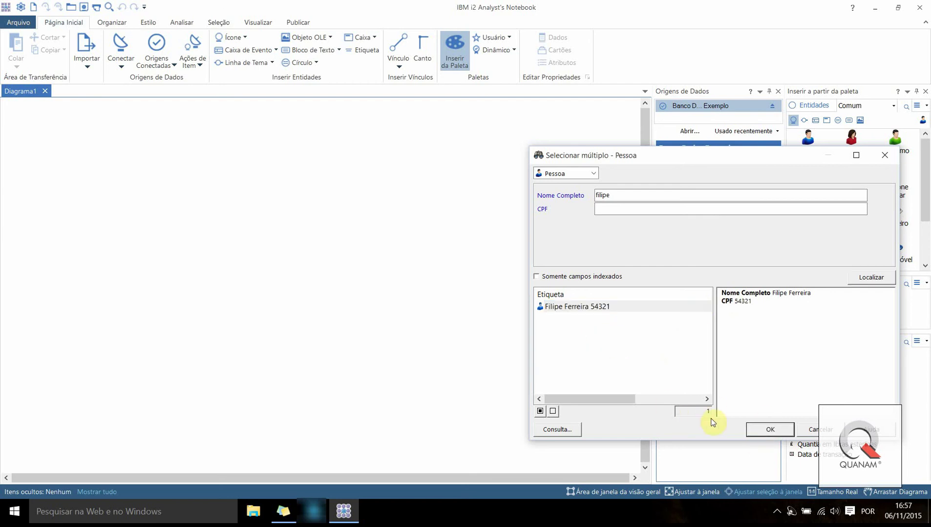
click(763, 430)
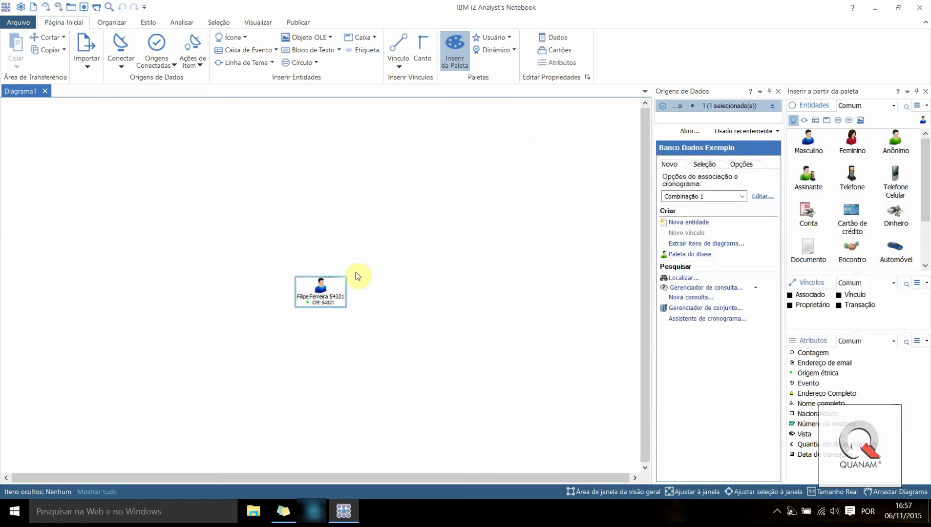
Reposition the person entity toward the upper left of the chart
drag(315, 298, 297, 234)
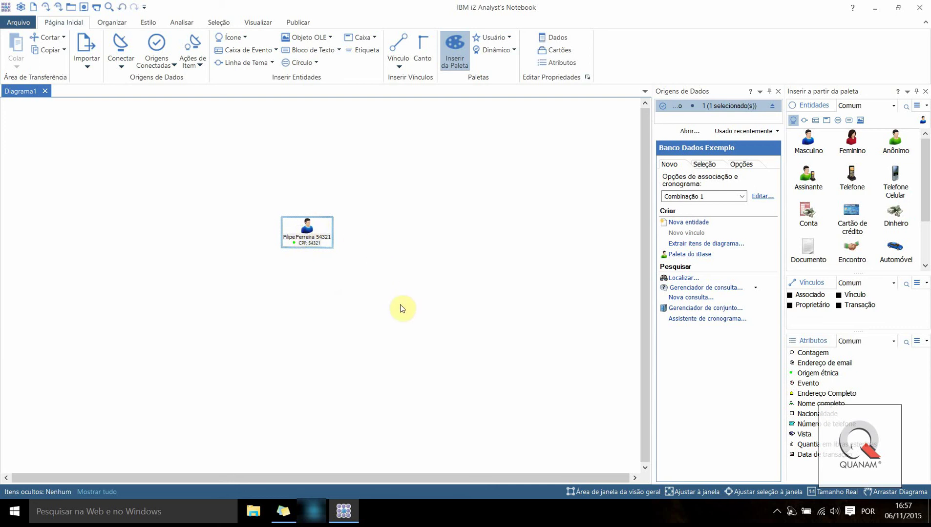
scroll(295, 183, up, 1)
scroll(290, 235, up, 5)
drag(327, 287, 258, 300)
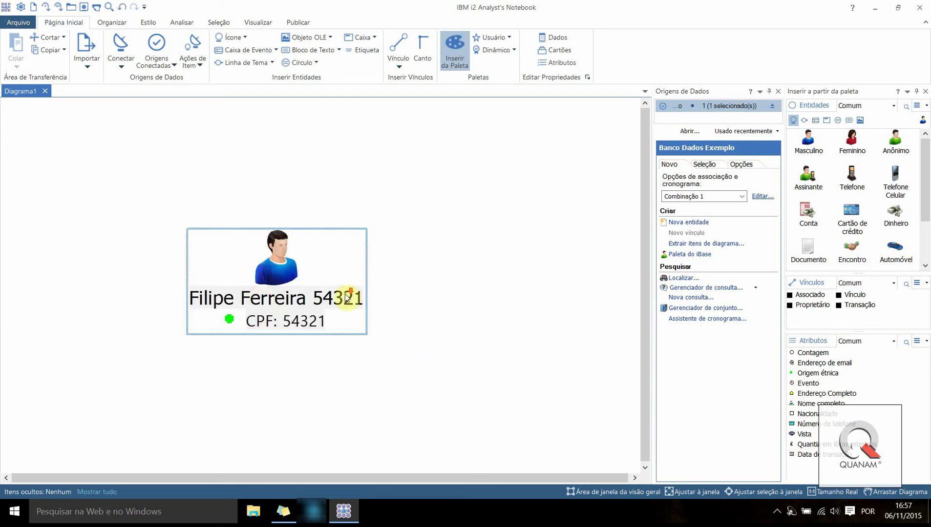
scroll(315, 288, down, 3)
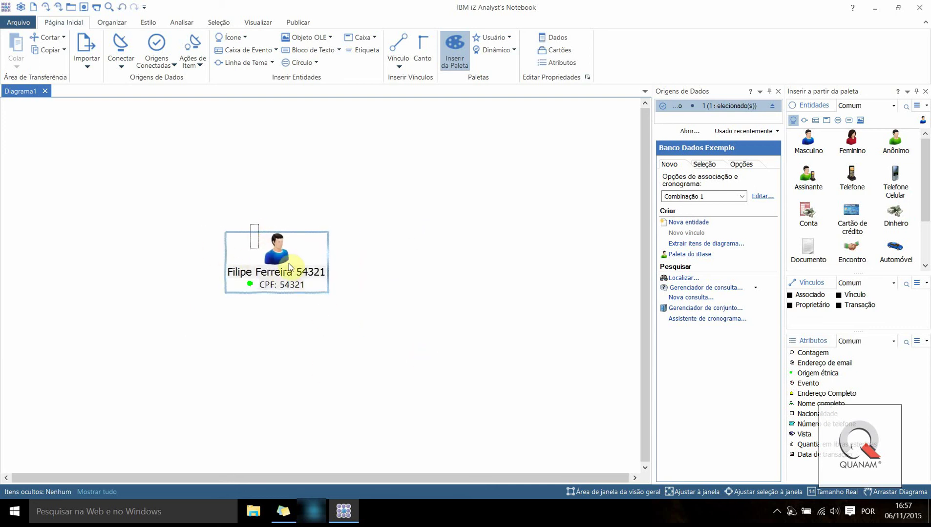
click(356, 327)
click(345, 317)
drag(275, 248, 267, 208)
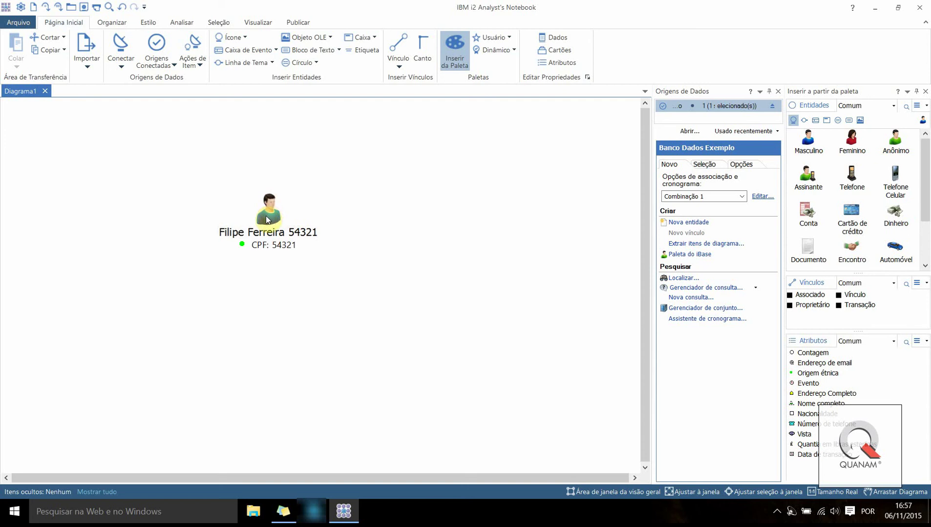
click(216, 230)
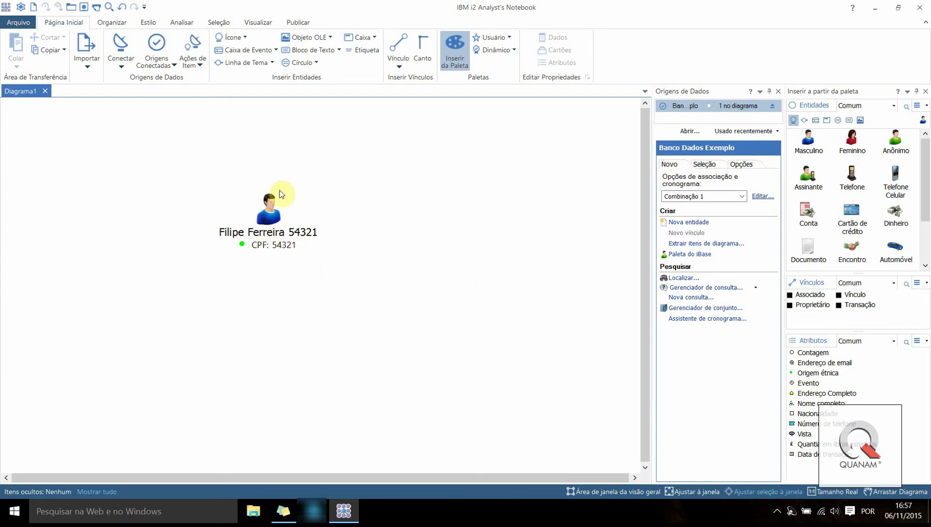
Open the person's record details, inspect the Nome Completo and CPF fields, and close them
double_click(274, 219)
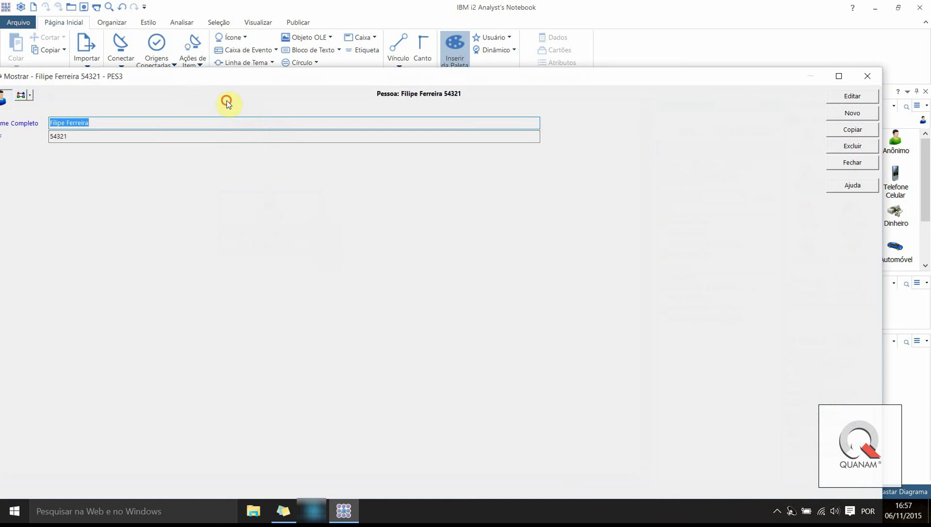
drag(94, 106, 192, 88)
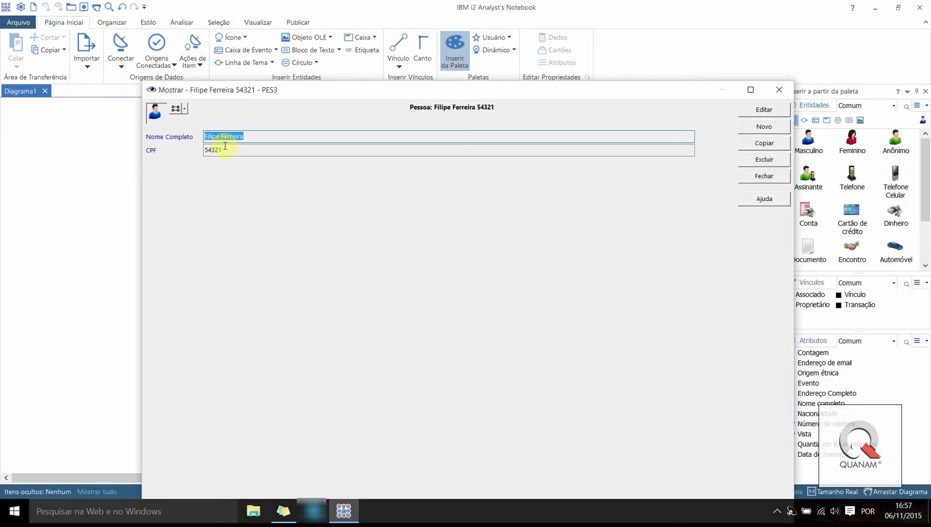
drag(206, 150, 318, 192)
click(256, 141)
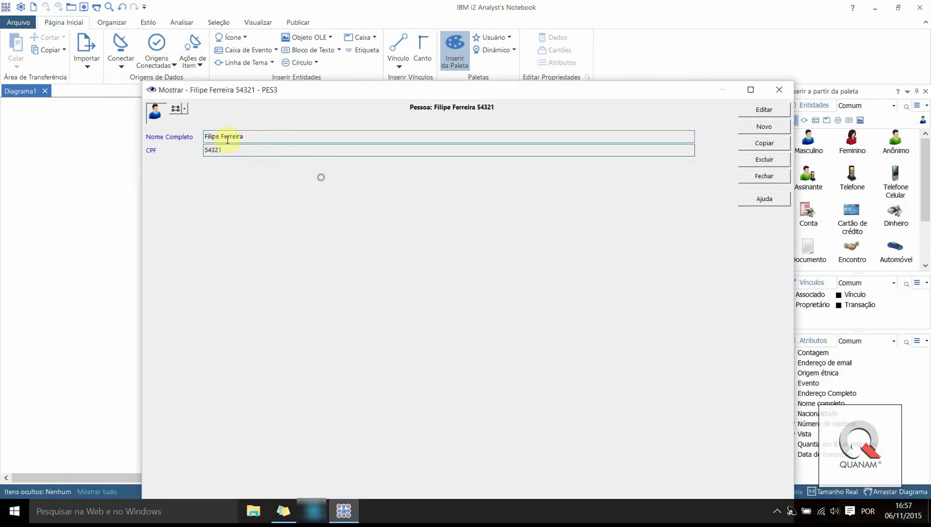
click(253, 138)
click(234, 150)
click(259, 144)
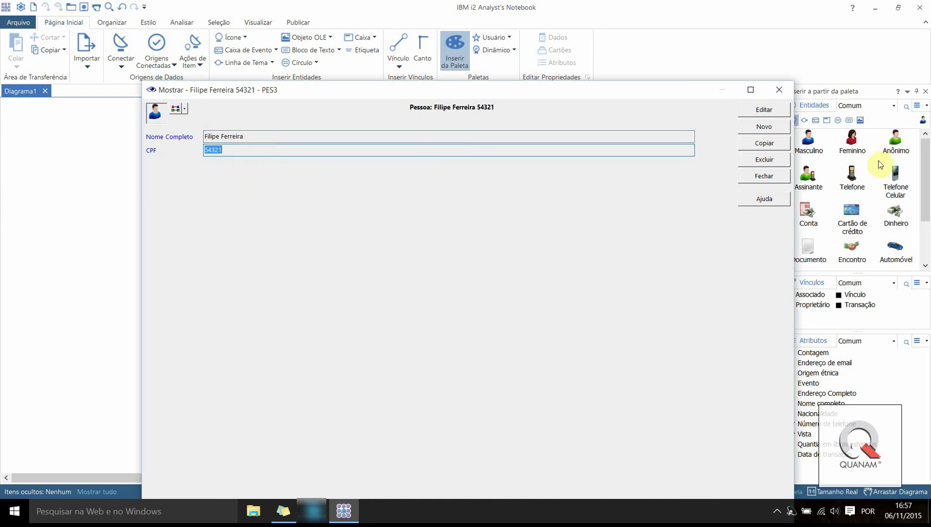
click(754, 178)
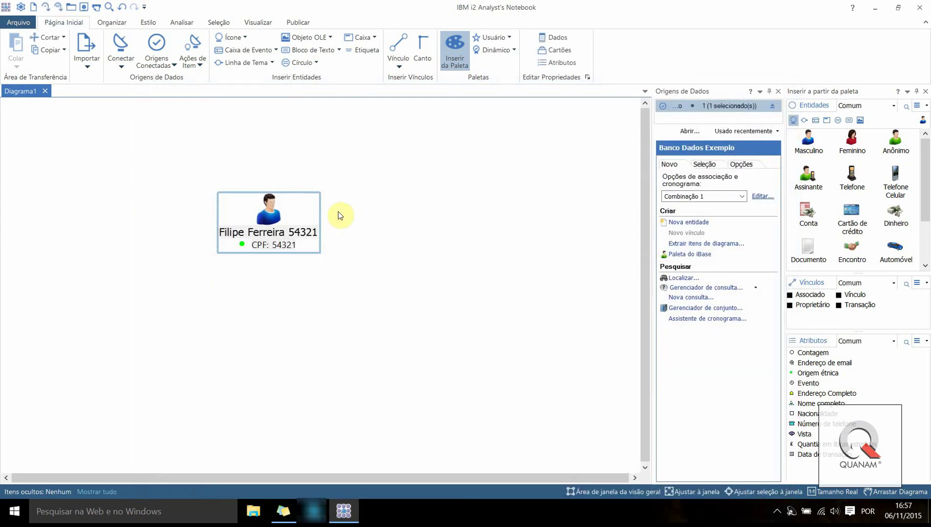
Move the person entity left and expand its database links to bring in the Casa
scroll(352, 277, down, 5)
drag(269, 215, 215, 238)
scroll(270, 313, up, 2)
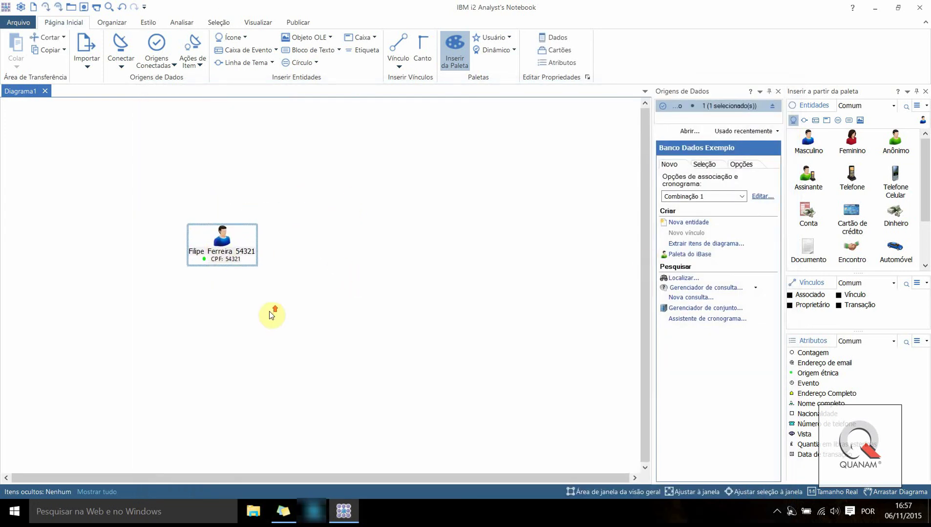
scroll(285, 299, down, 2)
right_click(226, 239)
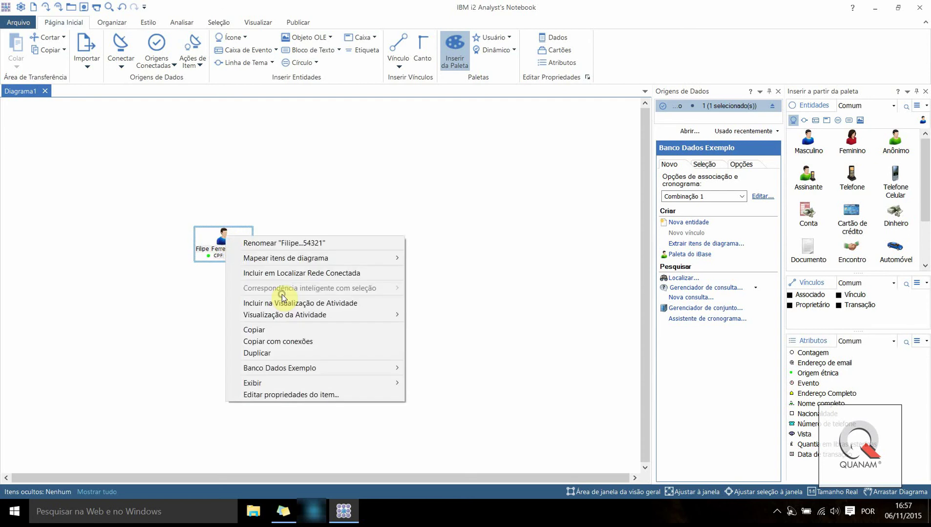
mouse_move(324, 365)
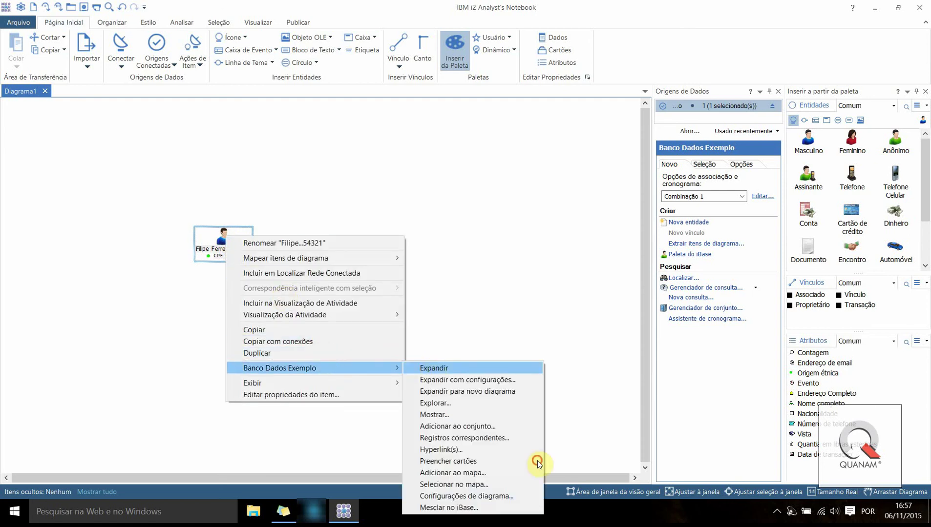
key(Return)
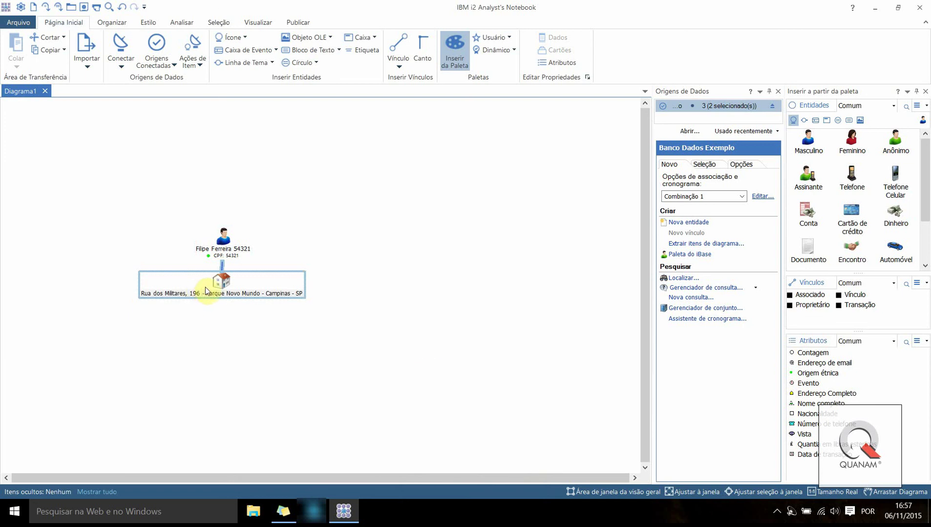
Move the Casa address up and right, then expand it to show its linked people
click(270, 282)
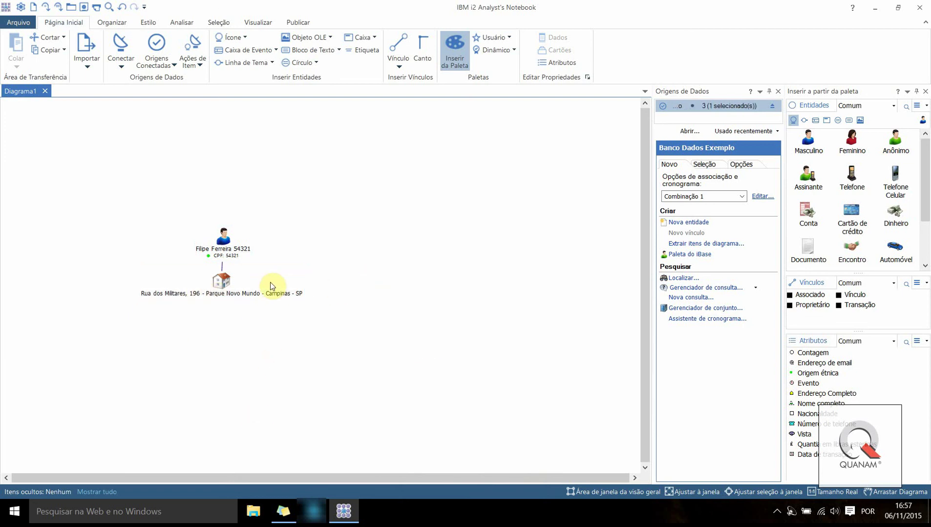
drag(269, 282, 367, 167)
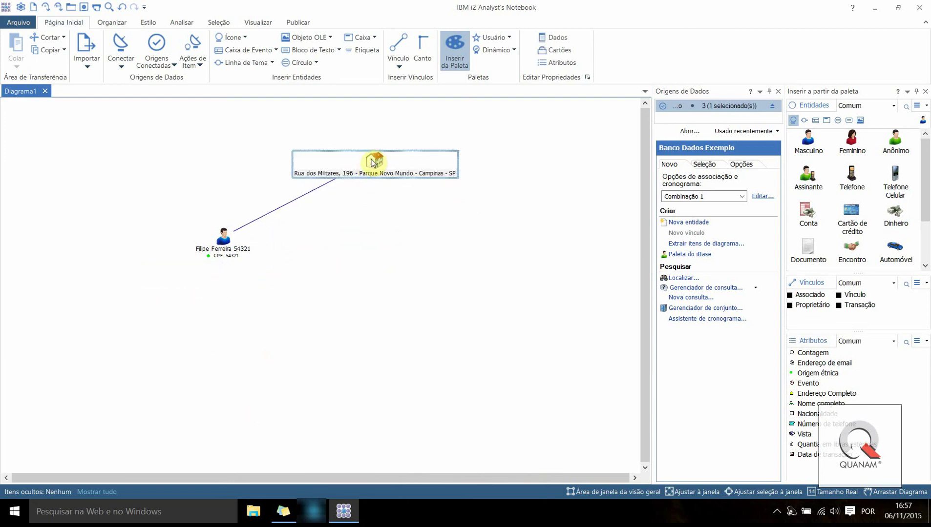
right_click(373, 163)
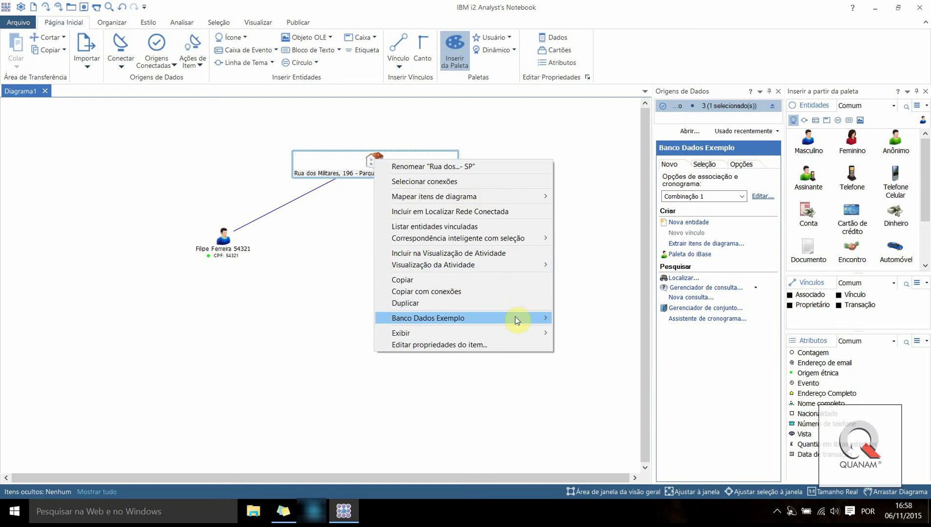
mouse_move(515, 318)
click(579, 317)
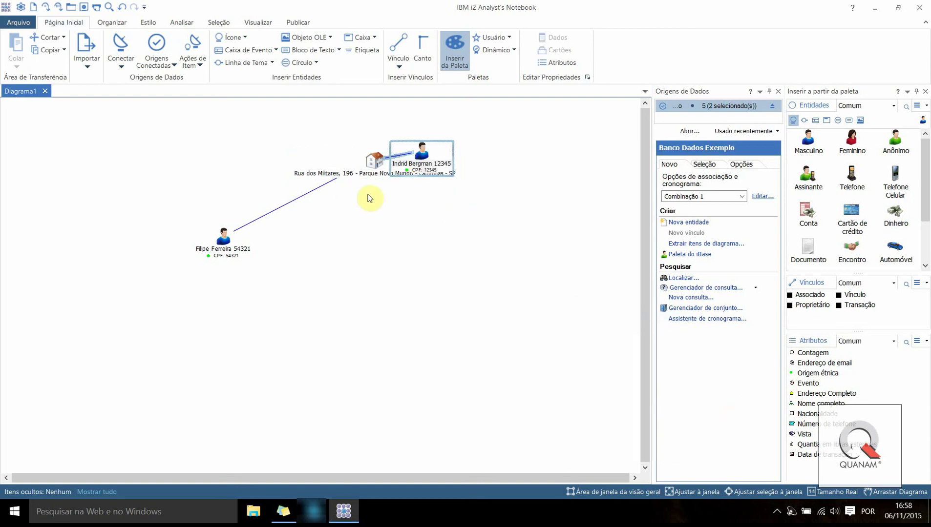
Select all three entities and expand their database links together
right_click(543, 212)
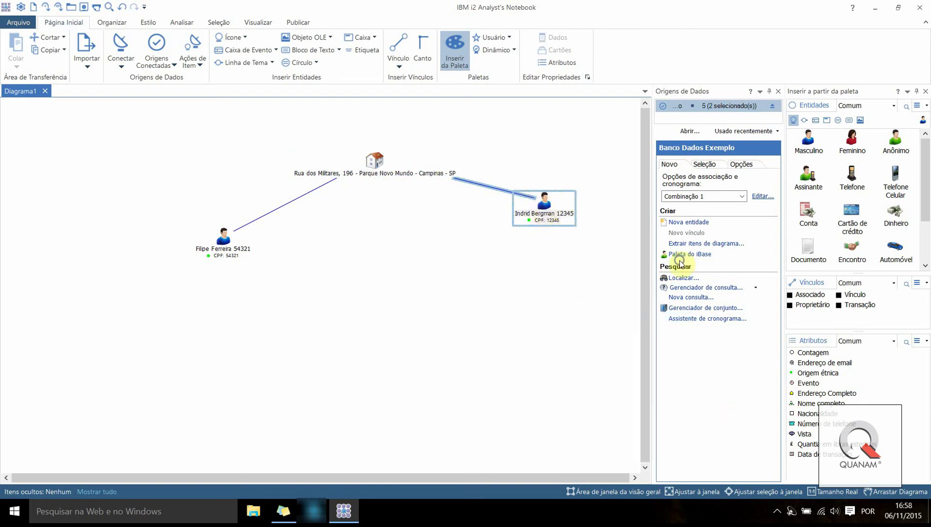
click(258, 193)
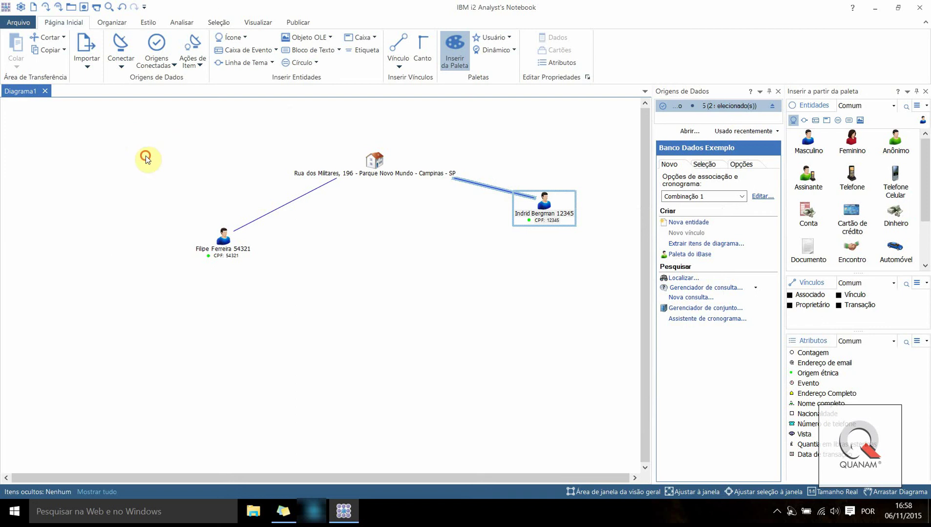
drag(118, 125, 616, 337)
right_click(372, 164)
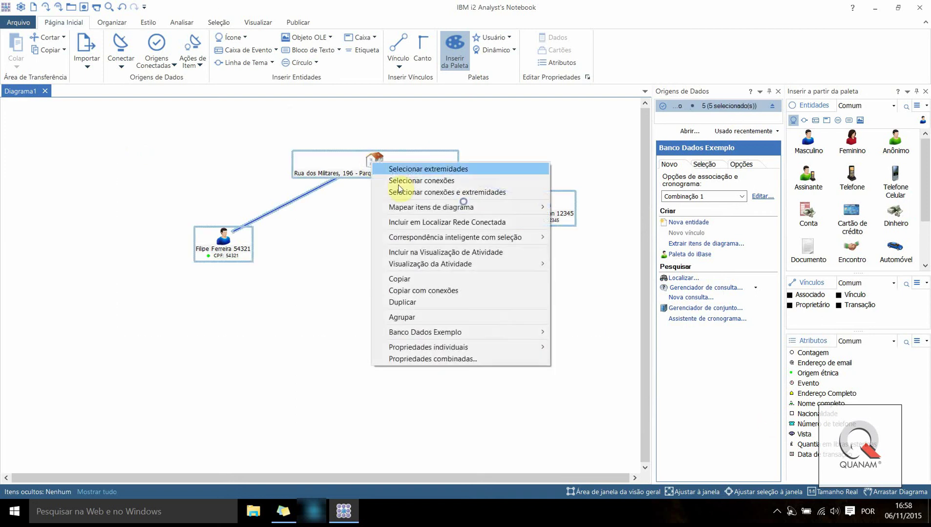
mouse_move(515, 336)
click(567, 332)
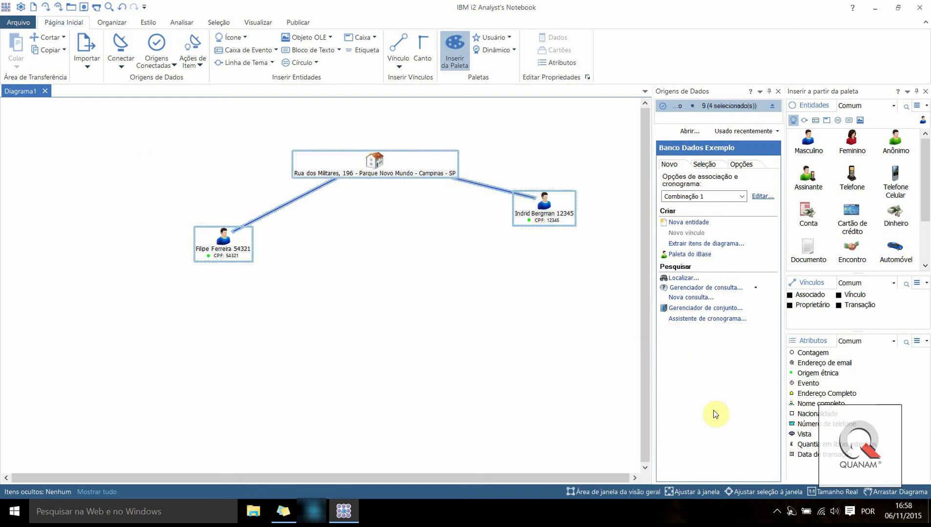
Place the Oi phone and car 202020 beside the second person, then expand everything again
click(531, 251)
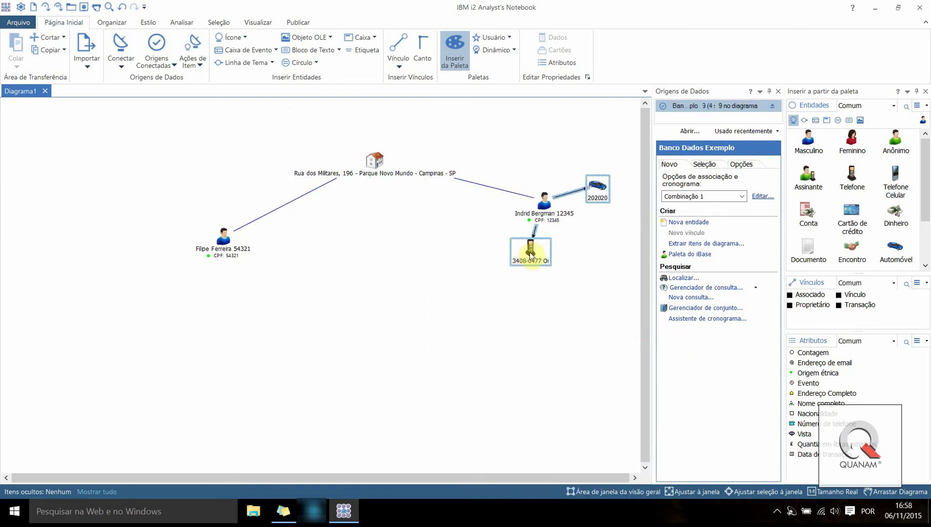
drag(531, 252, 500, 299)
drag(594, 194, 595, 156)
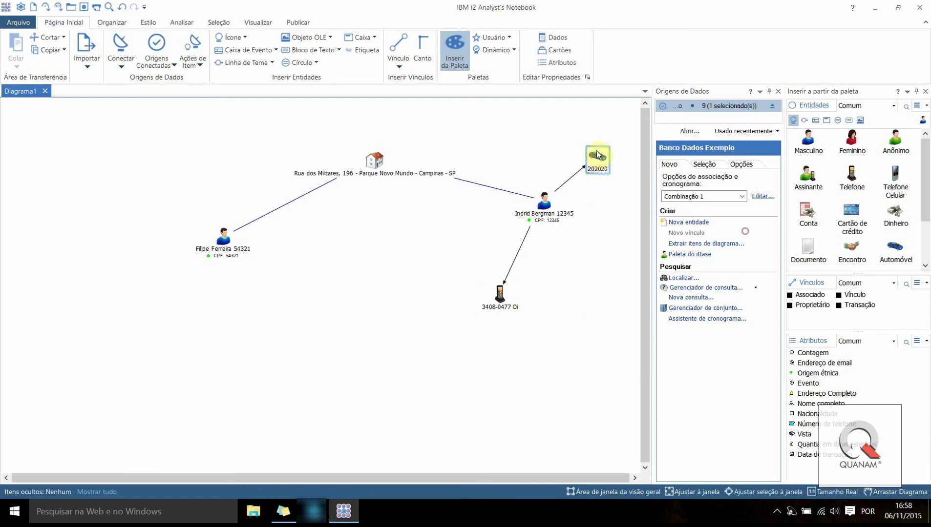
drag(105, 127, 630, 386)
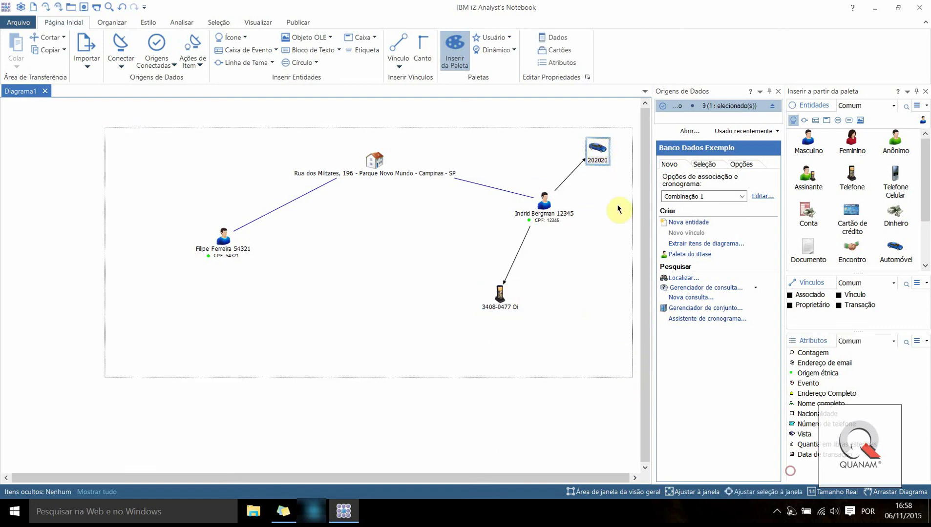
right_click(596, 150)
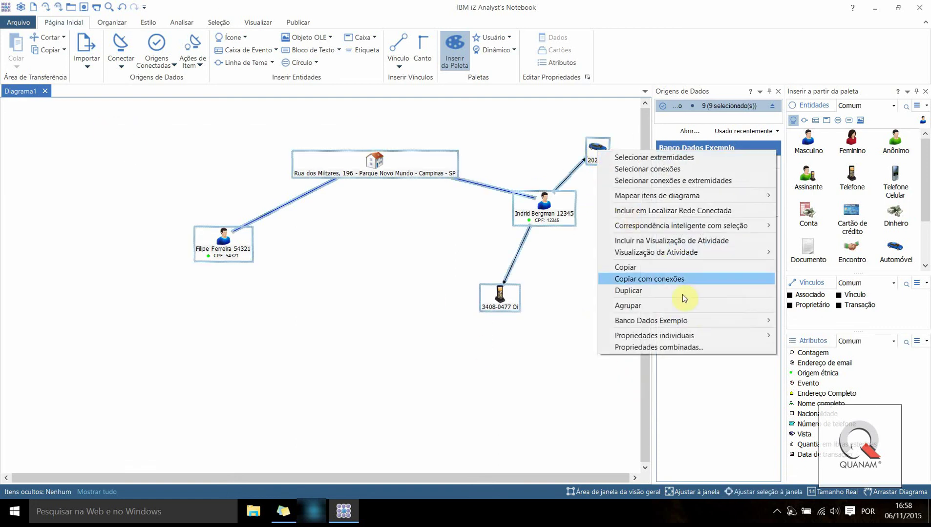
mouse_move(772, 321)
click(805, 320)
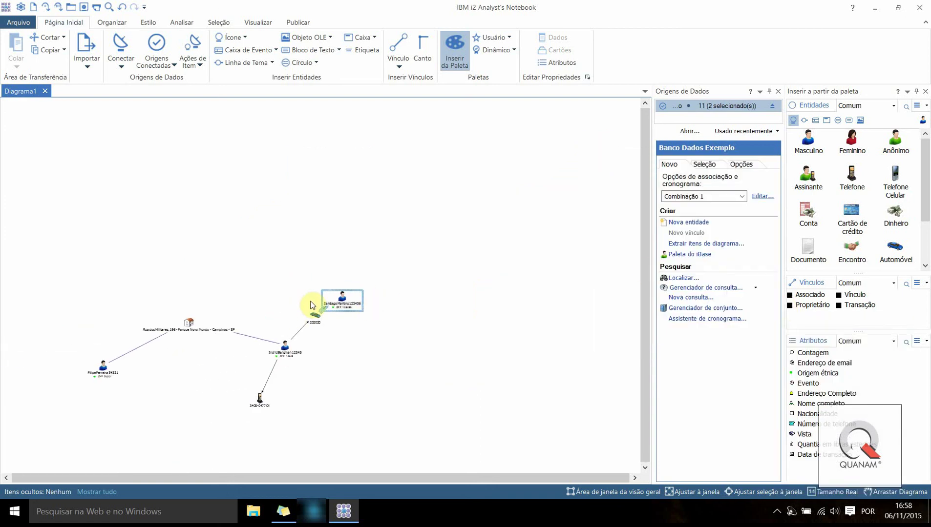
Zoom in, move one person to the chart's top left and another beneath the Casa
click(359, 413)
scroll(305, 314, up, 1)
drag(340, 295, 268, 258)
click(4, 480)
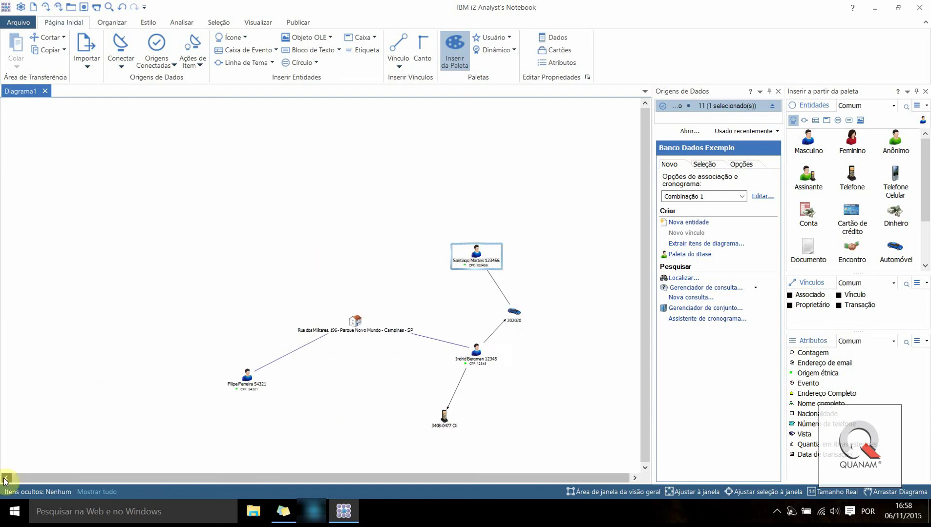
scroll(482, 345, up, 3)
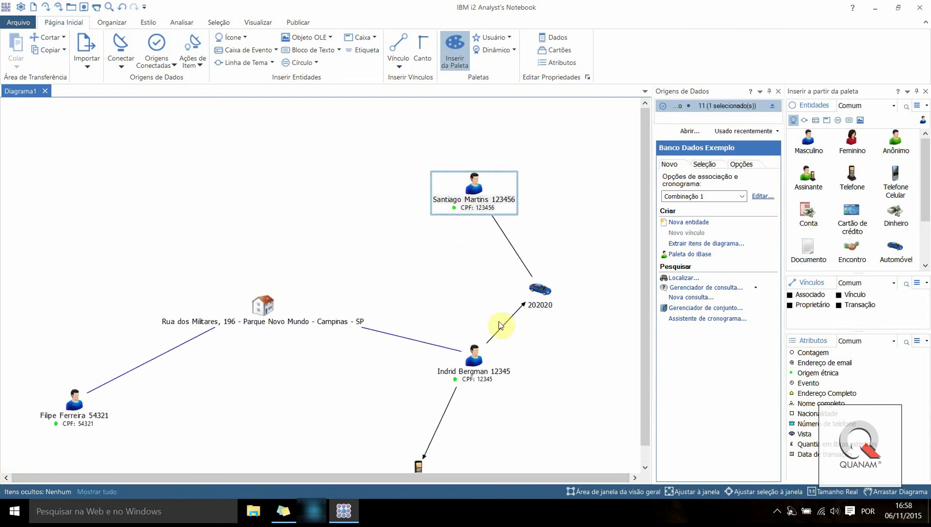
click(645, 469)
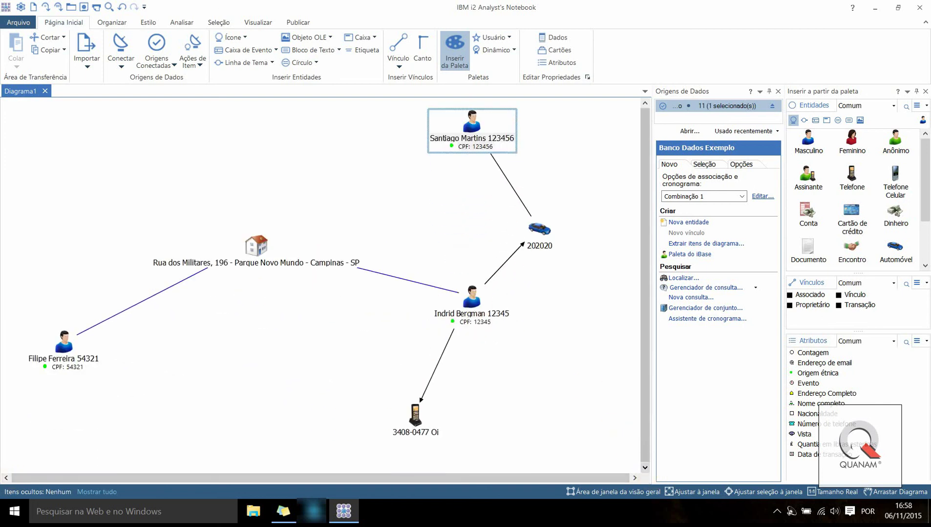
click(414, 295)
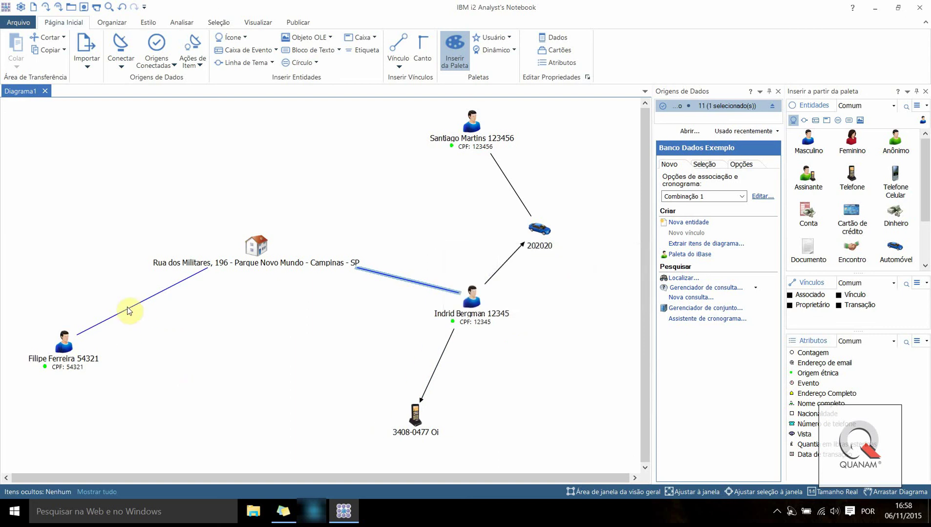
click(166, 386)
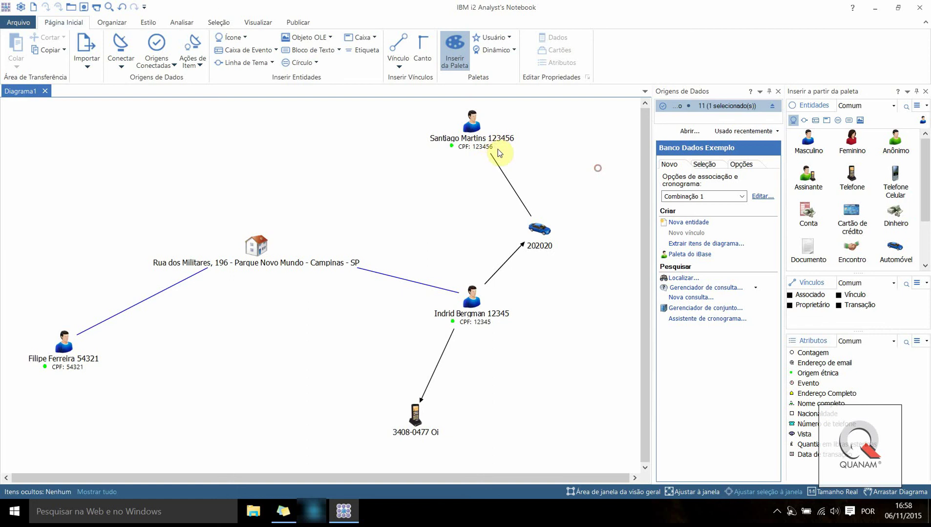
drag(498, 149, 324, 155)
drag(50, 352, 220, 391)
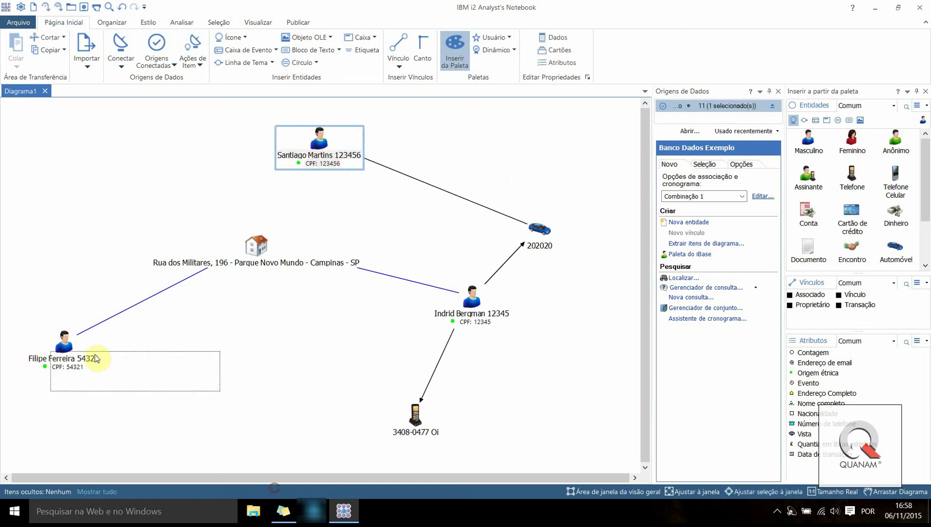
drag(57, 352, 233, 398)
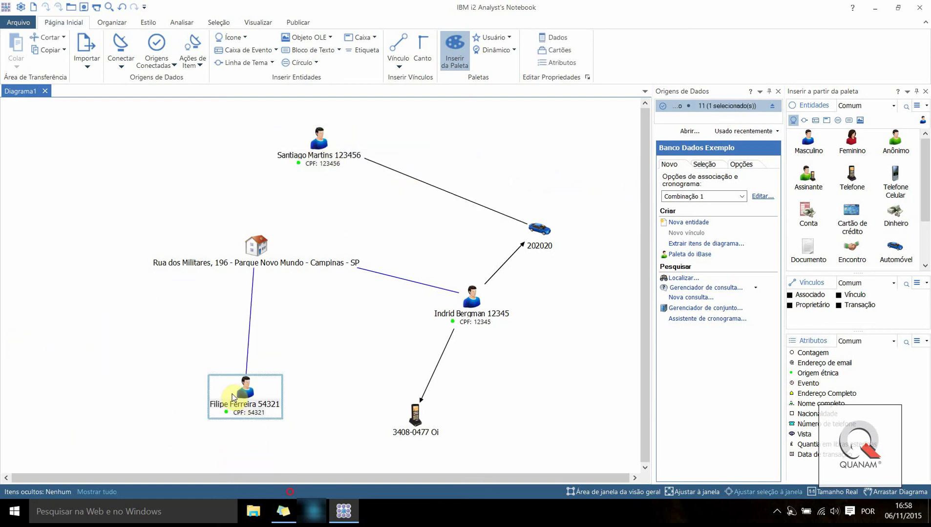